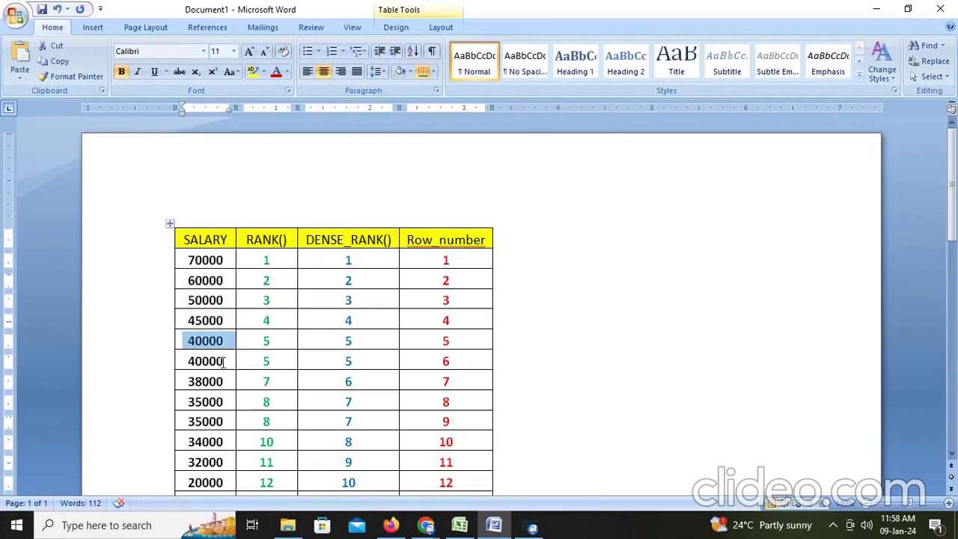
Turn the 38000 row's RANK value 7 and DENSE_RANK value 6 red in the salary table
left_click_drag(218, 363, 207, 342)
left_click_drag(289, 362, 272, 340)
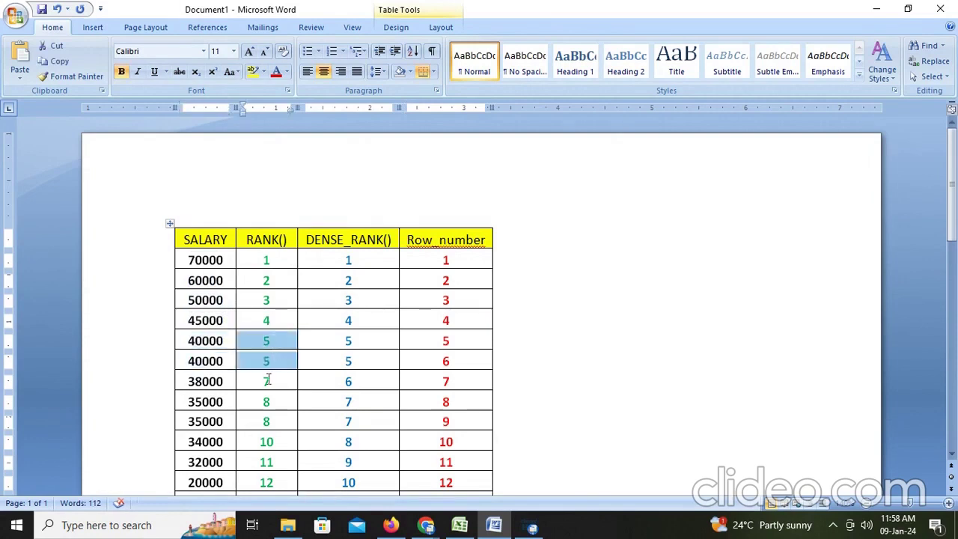
left_click(274, 369)
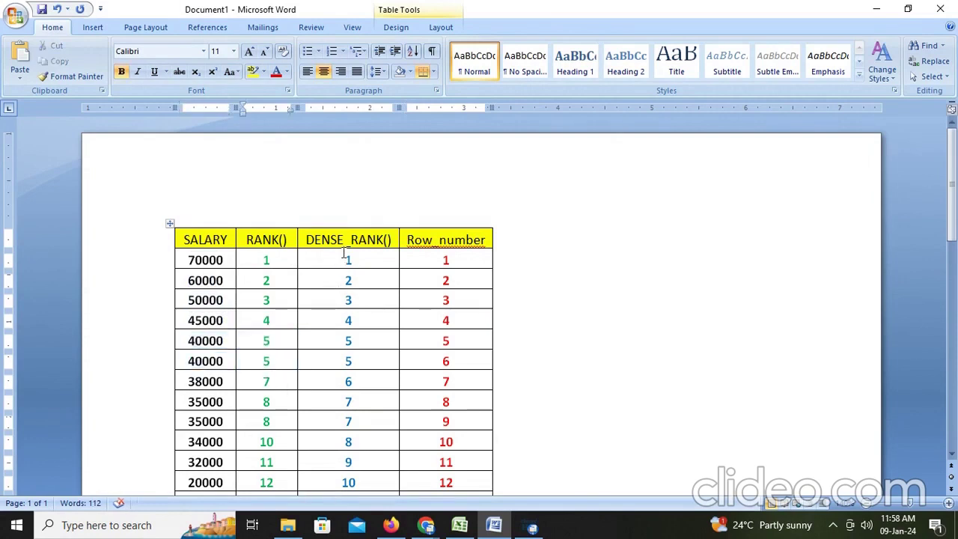
left_click_drag(345, 256, 266, 382)
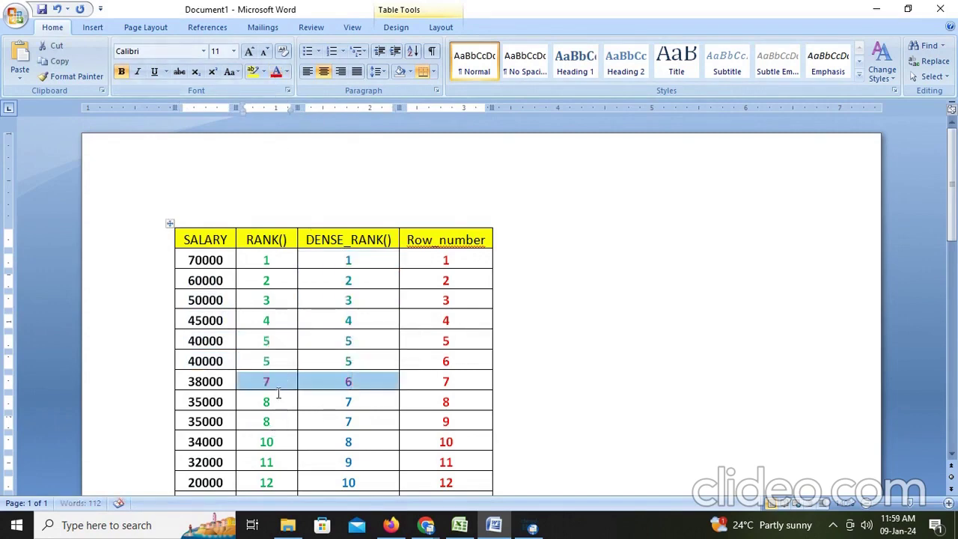
left_click(274, 382)
Make 'rank 6' bold in the note explaining how rank skips values
scroll(364, 370, "down", 10)
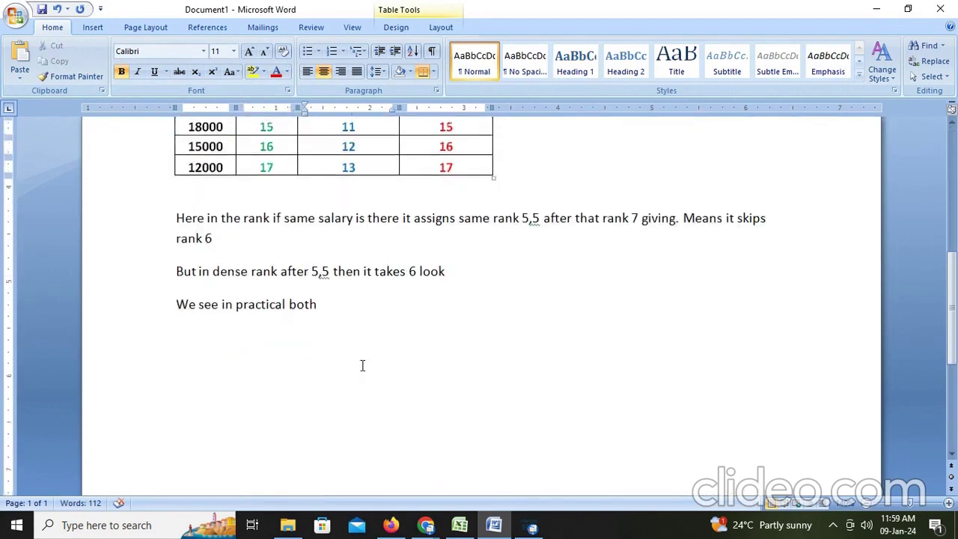
scroll(329, 359, "up", 2)
left_click_drag(204, 313, 747, 315)
left_click_drag(226, 328, 182, 328)
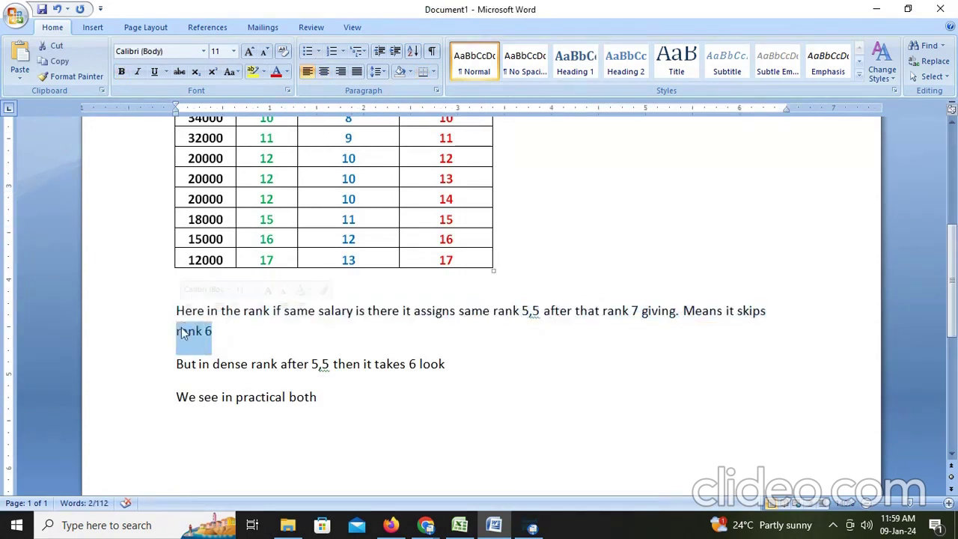
key("ctrl+b")
Bold 'takes 6' in the dense rank note and leave the caret after 'We see in practical both'
left_click(193, 379)
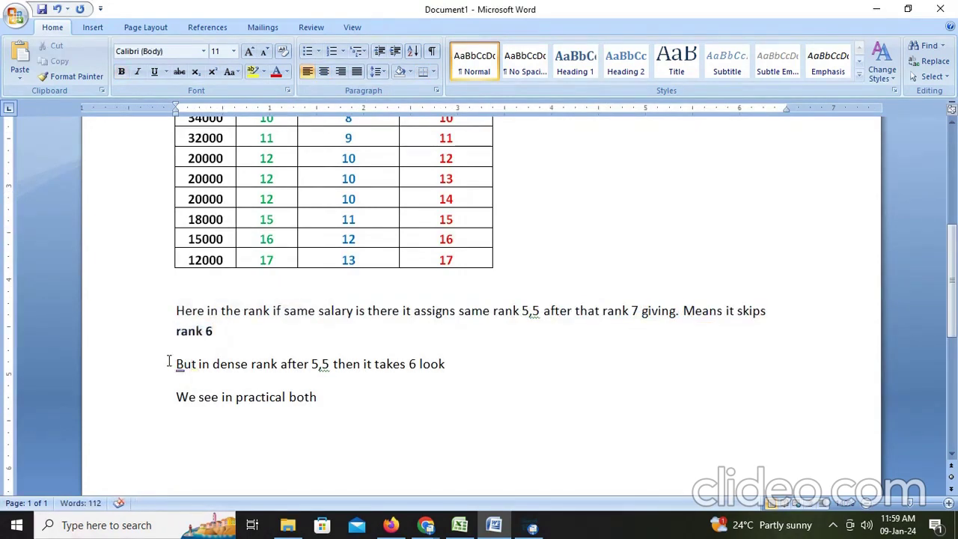
left_click_drag(171, 362, 418, 372)
left_click(456, 364)
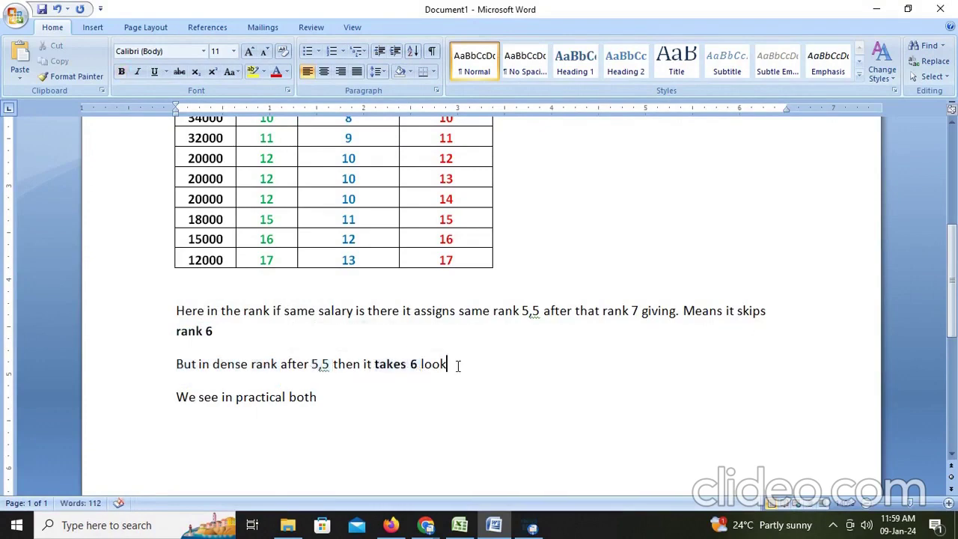
scroll(231, 405, "up", 4)
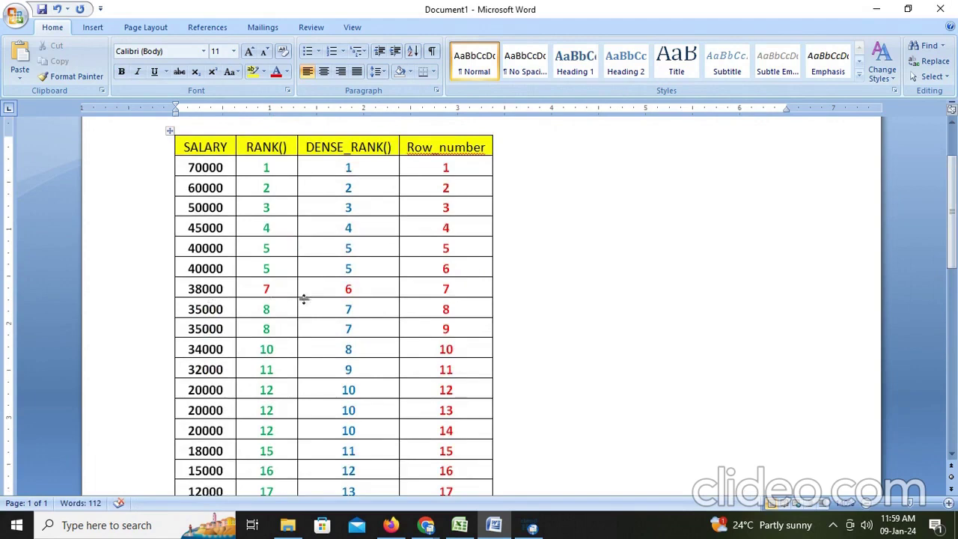
left_click(356, 271)
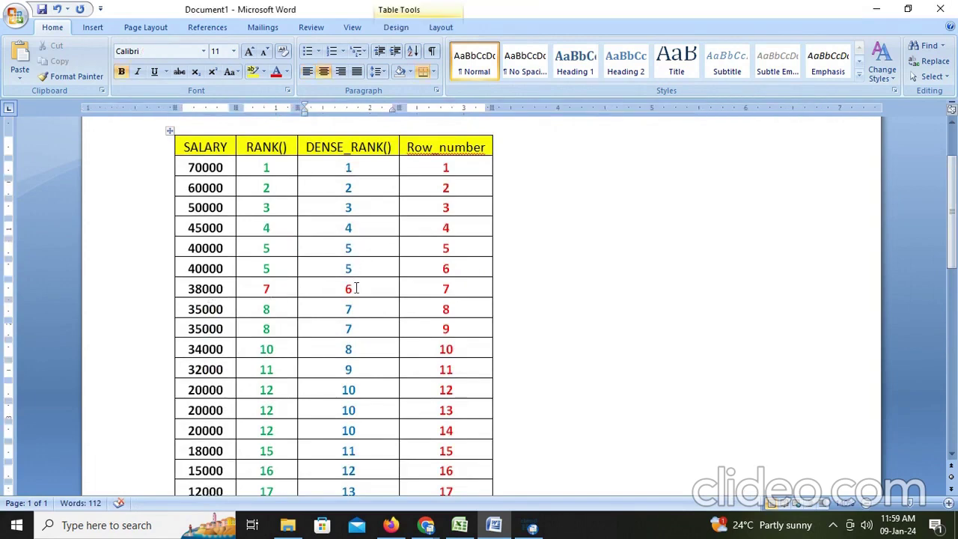
left_click_drag(356, 289, 350, 268)
scroll(347, 262, "down", 6)
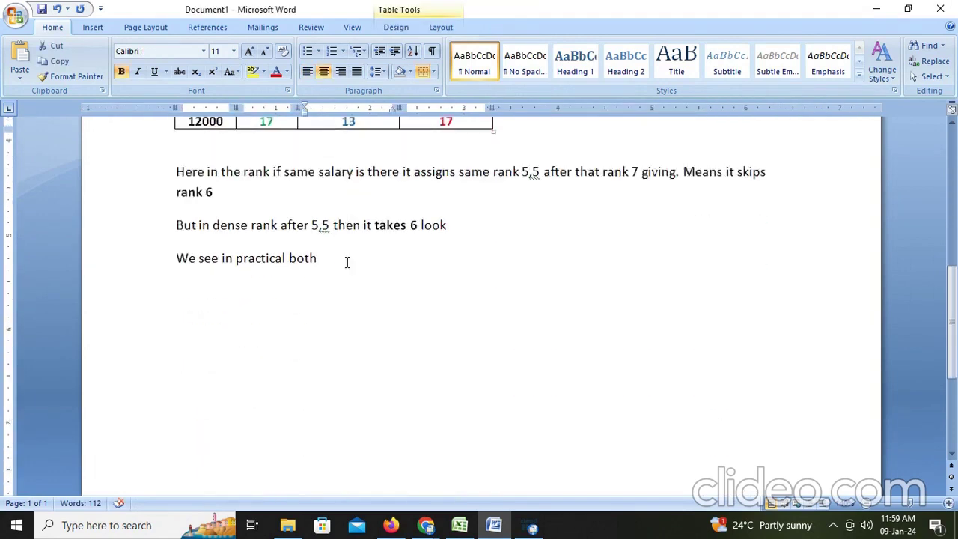
left_click_drag(183, 265, 322, 261)
left_click(349, 261)
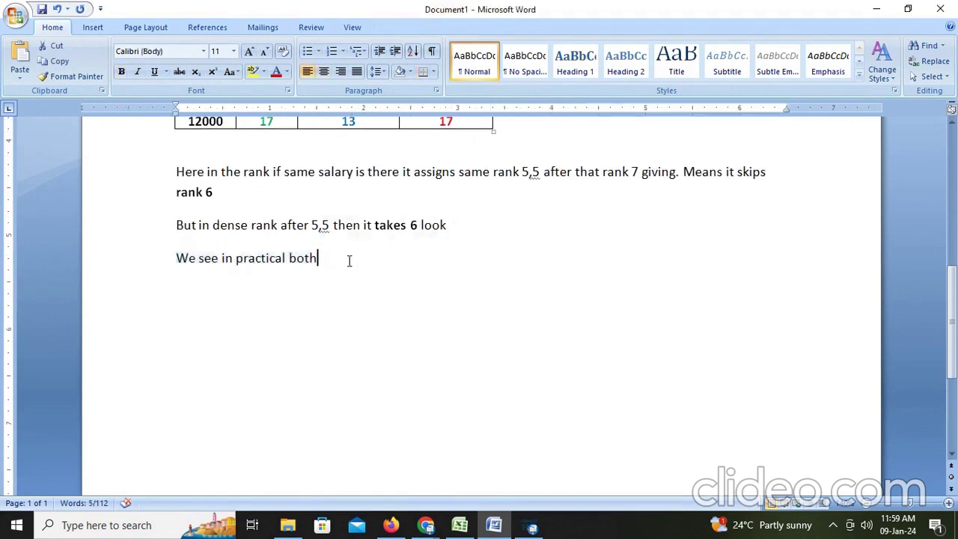
In Firefox, skip the source and target systems question and open Data Integration from My Services
left_click(391, 527)
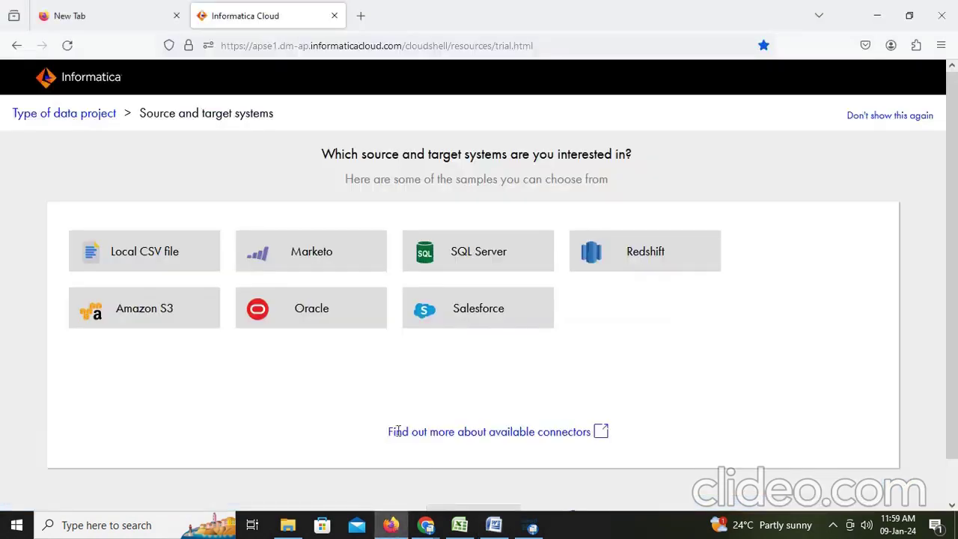
left_click(898, 117)
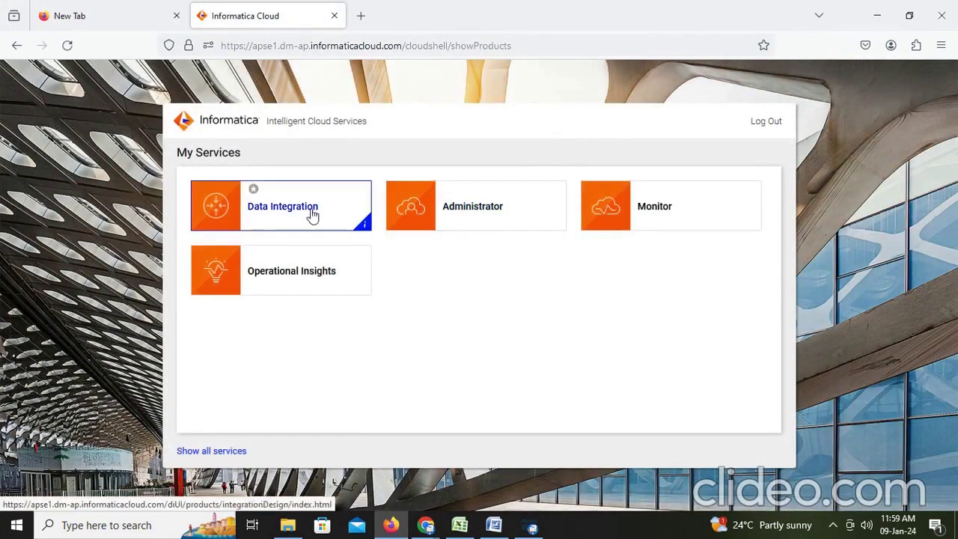
left_click(314, 216)
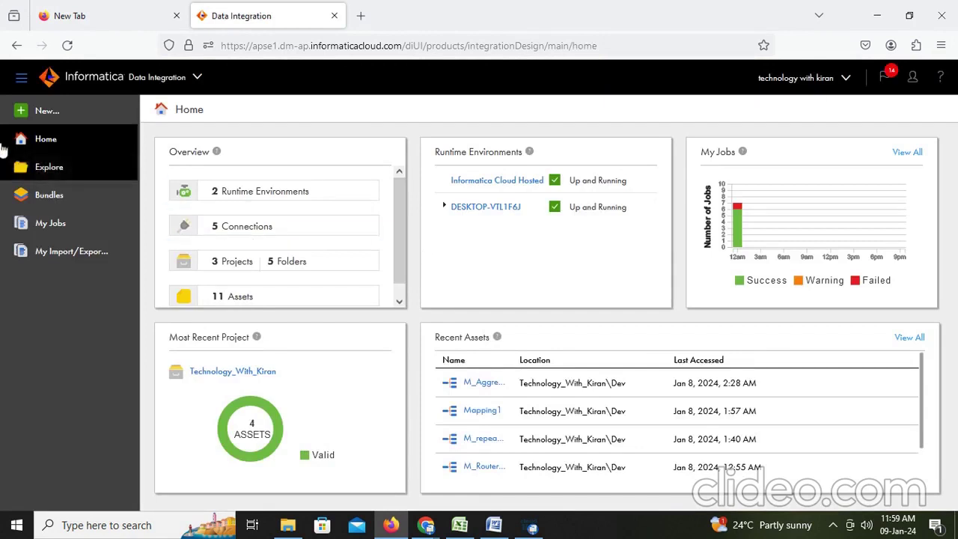
Create a new blank mapping and rename it from Mapping2 to M_rank
left_click(38, 112)
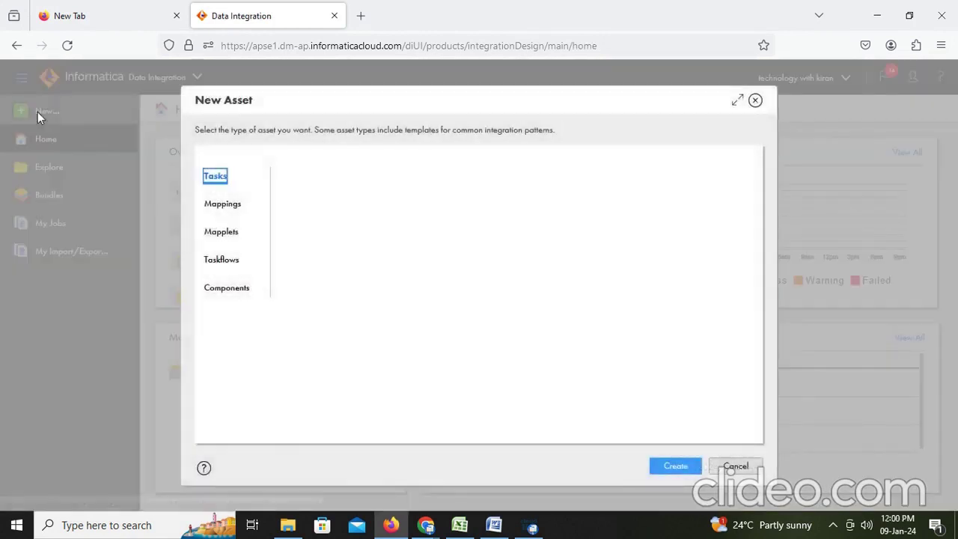
left_click(231, 208)
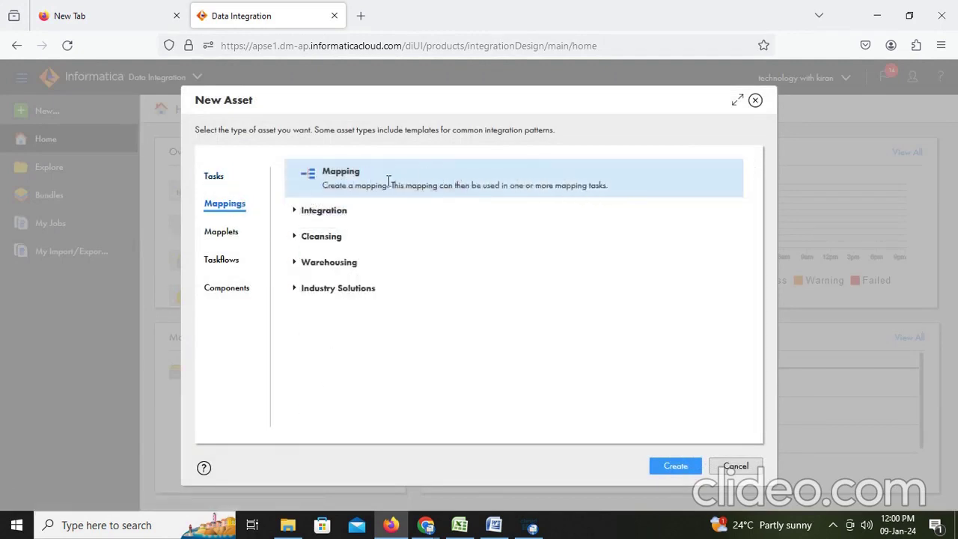
left_click(674, 466)
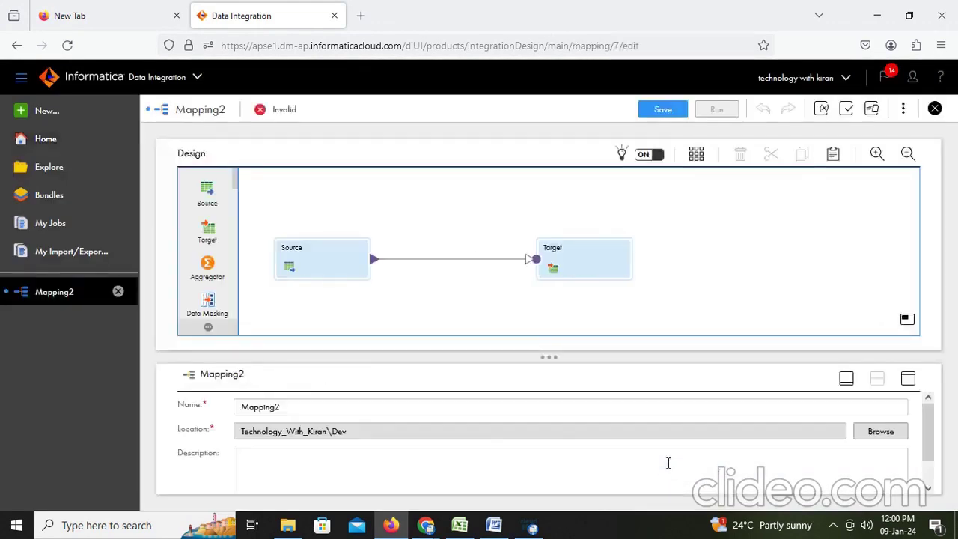
left_click(304, 405)
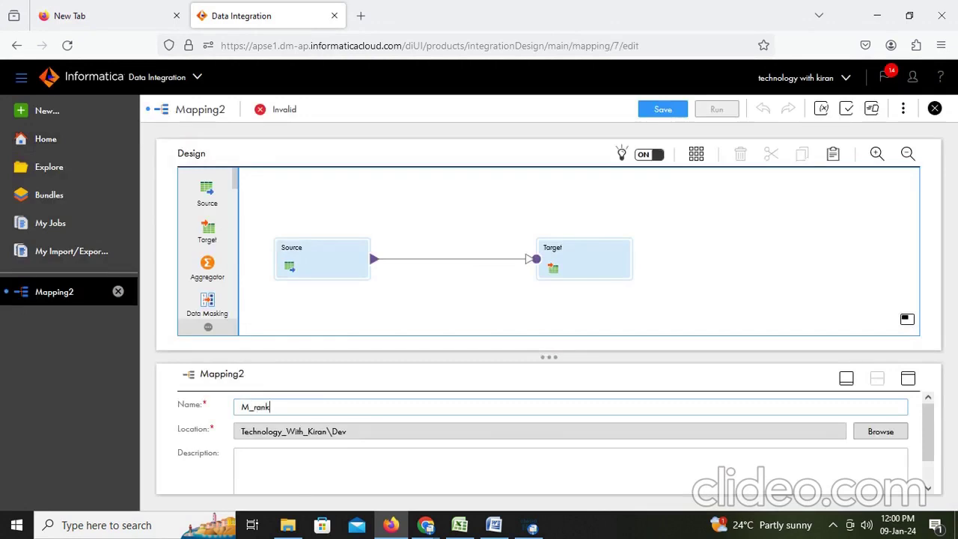
left_click(338, 278)
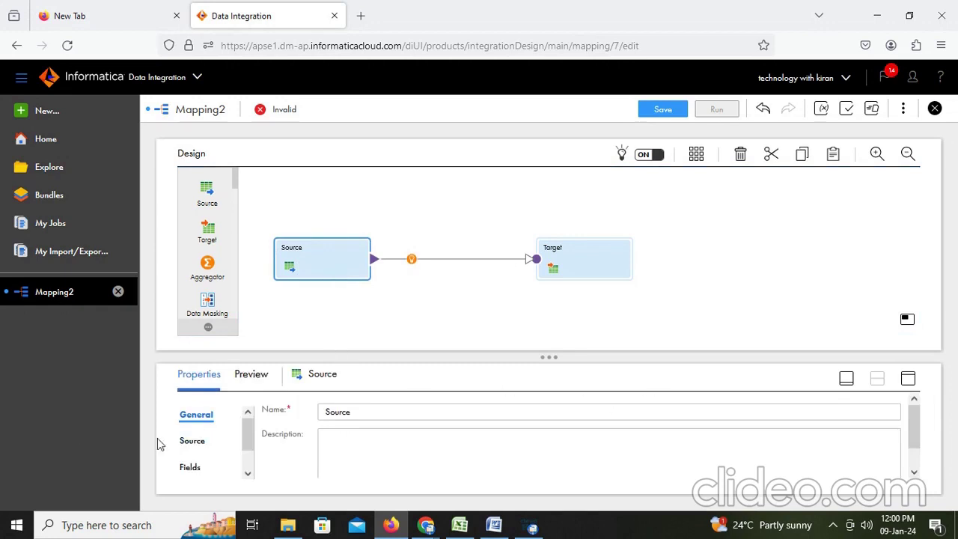
Set the Source to the EMPLOYEES table, found by searching 'emp', on the Desktop_Oracle_Src connection
left_click(194, 442)
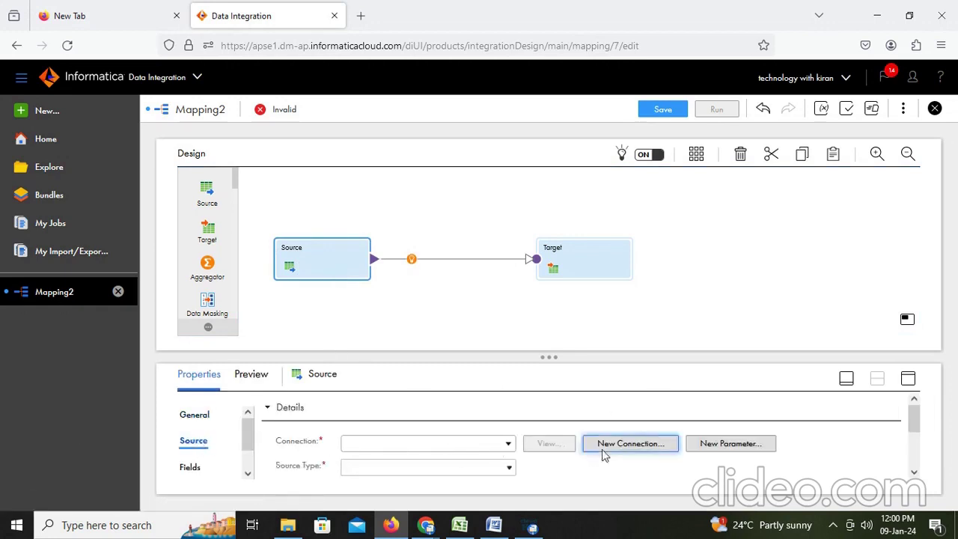
left_click(912, 382)
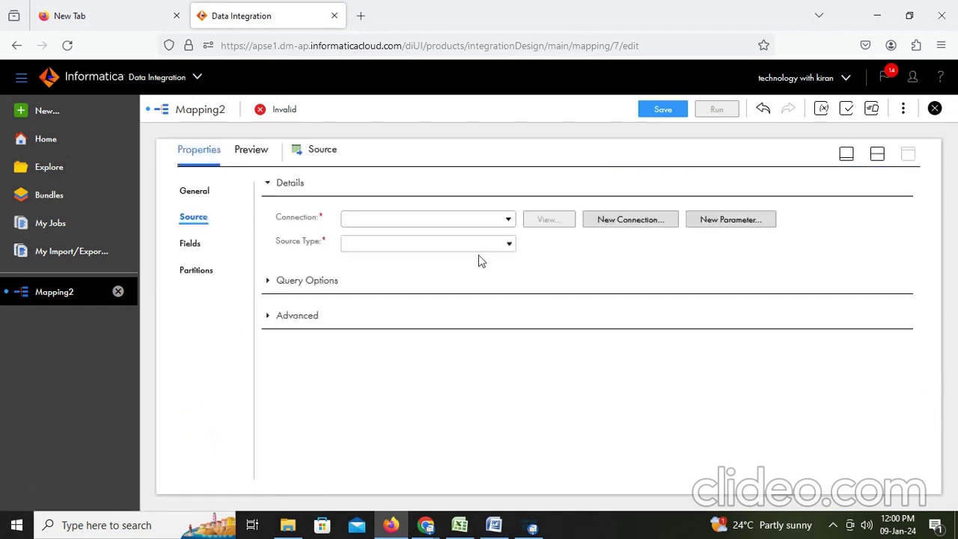
left_click(495, 221)
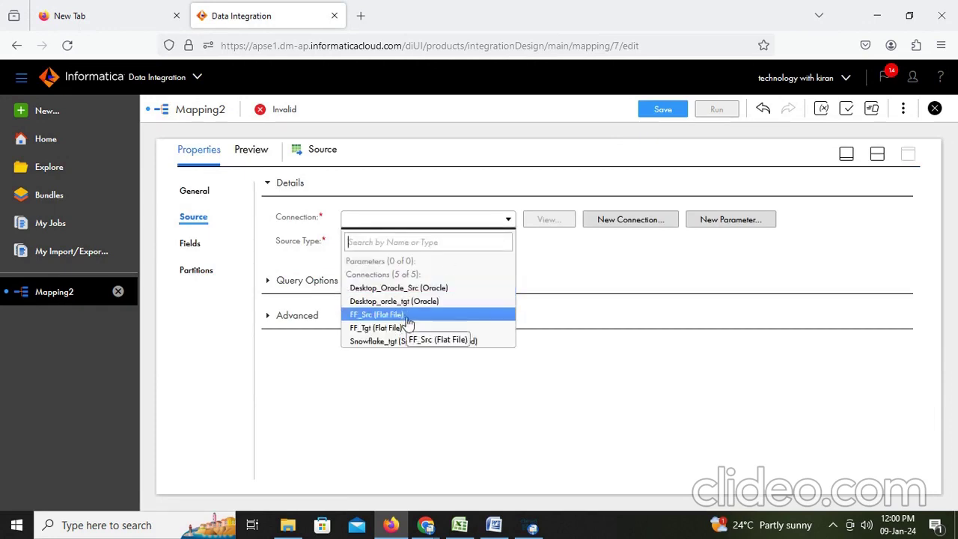
left_click(423, 289)
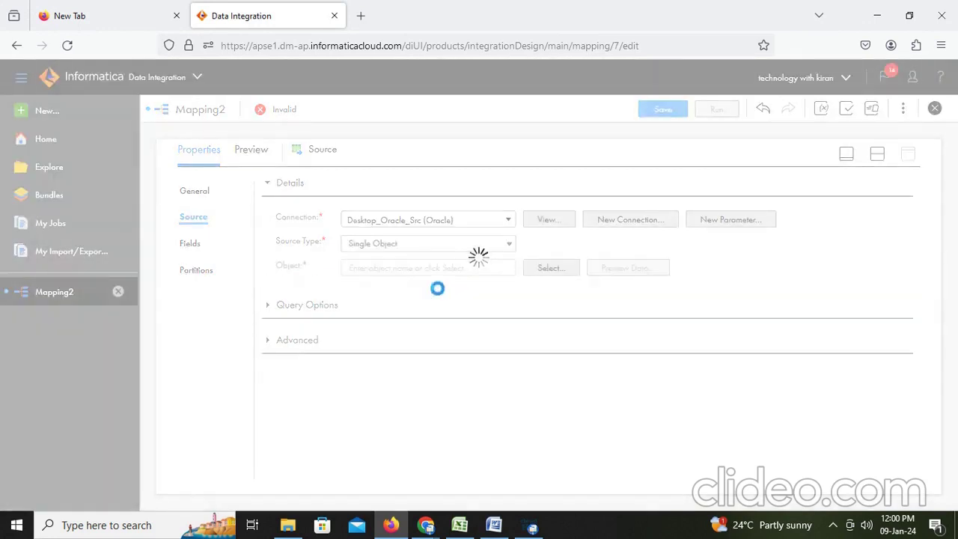
left_click(532, 269)
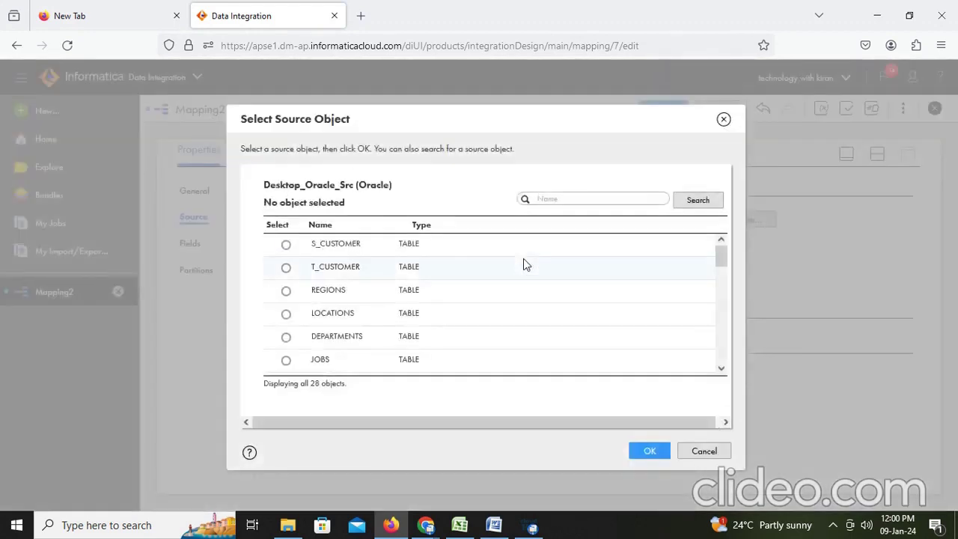
type("emp")
left_click(698, 200)
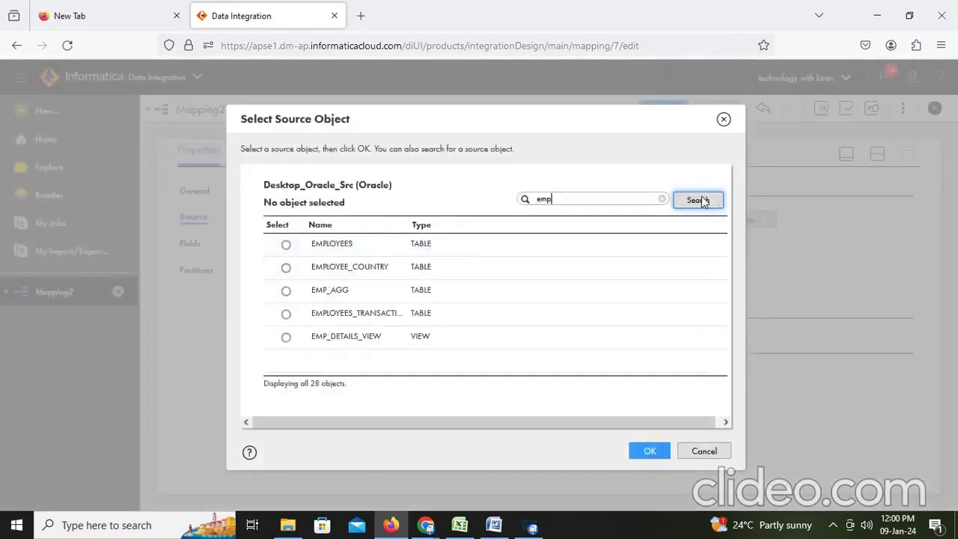
left_click(285, 245)
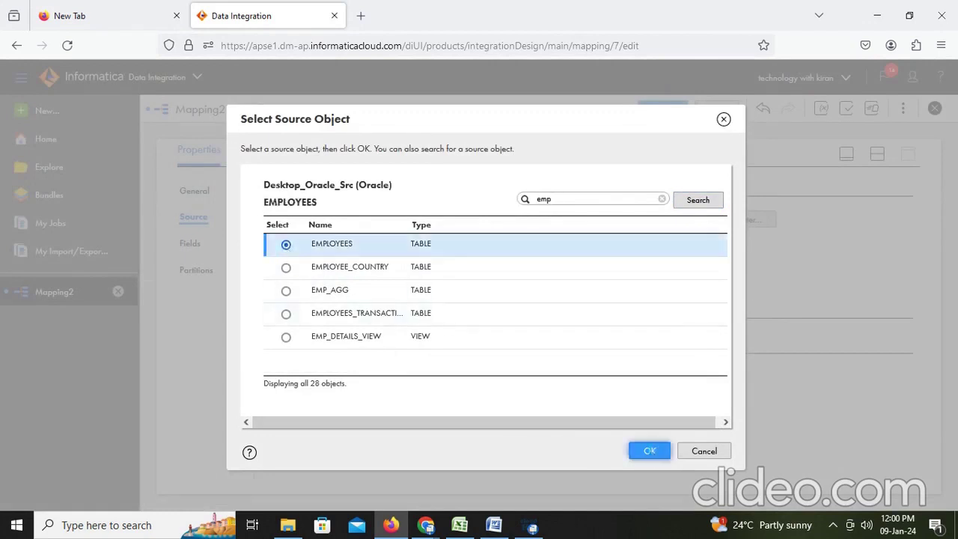
left_click(649, 450)
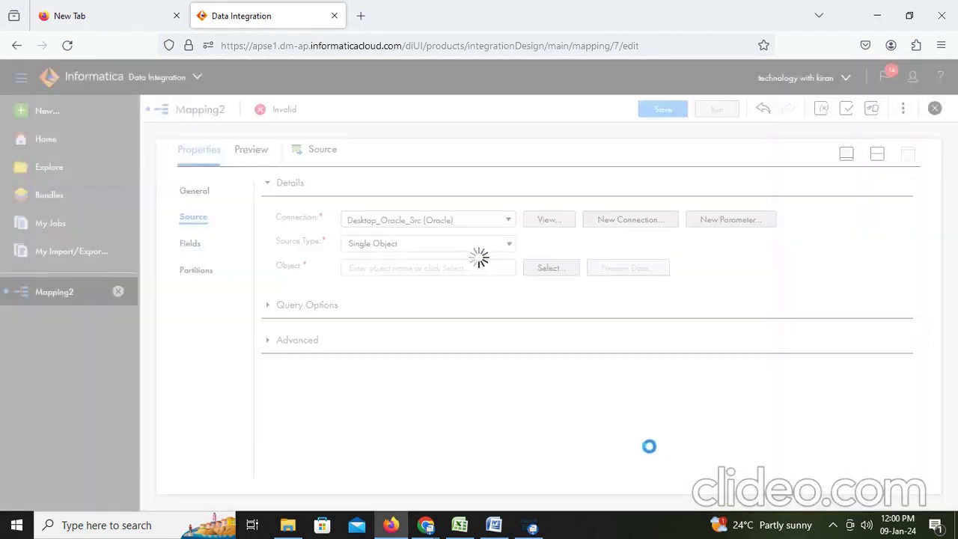
left_click(879, 155)
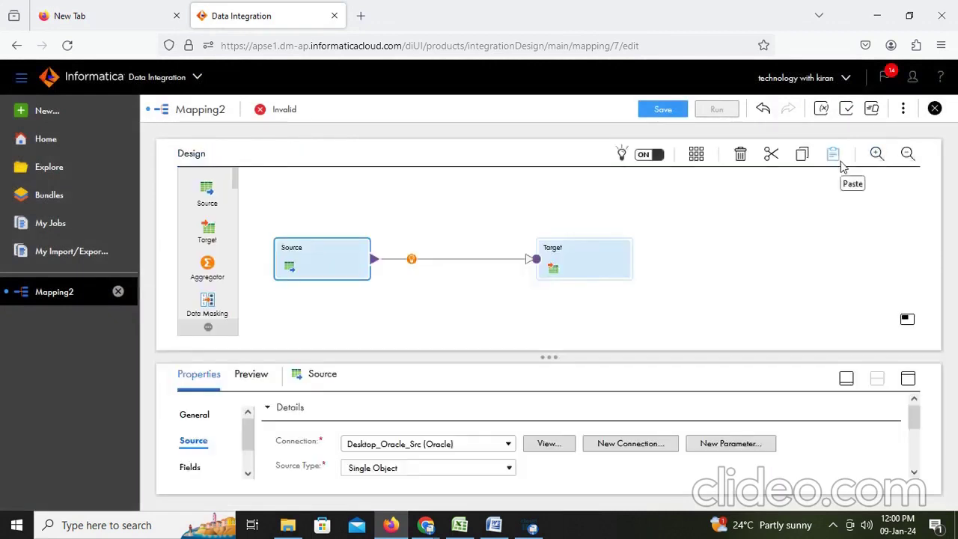
Insert a Rank transformation on the link between Source and Target
left_click(411, 260)
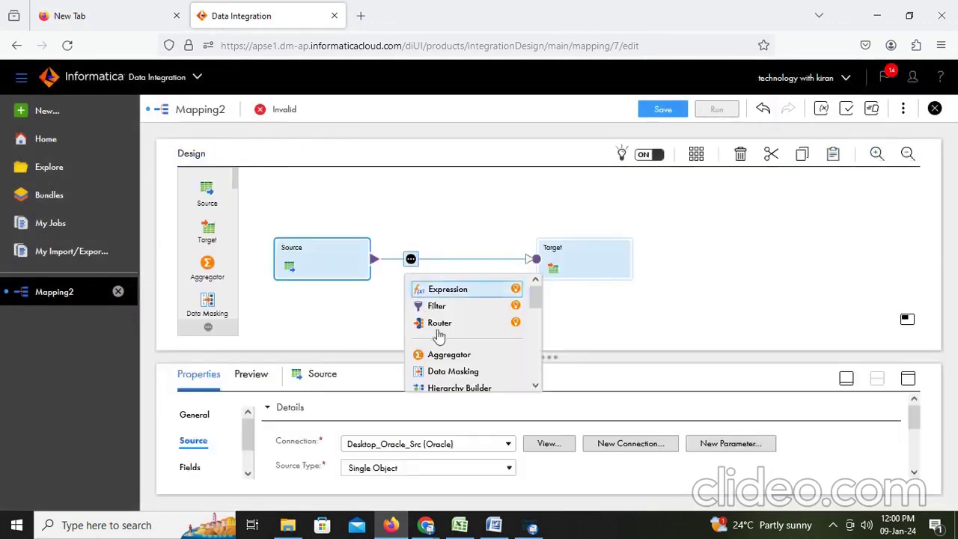
scroll(442, 341, "down", 4)
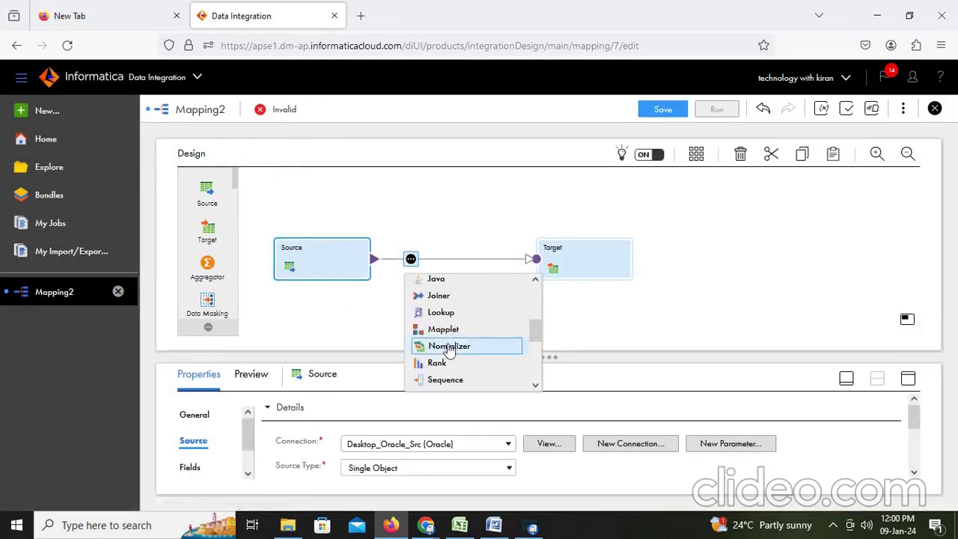
left_click(442, 364)
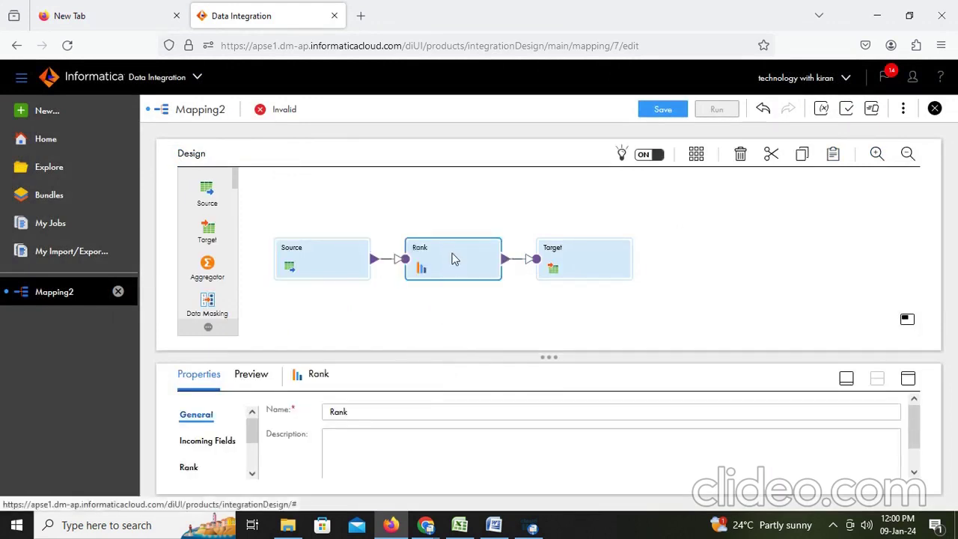
Set the Rank to rank by SALARY in Top order, keeping 10 rows
left_click(908, 380)
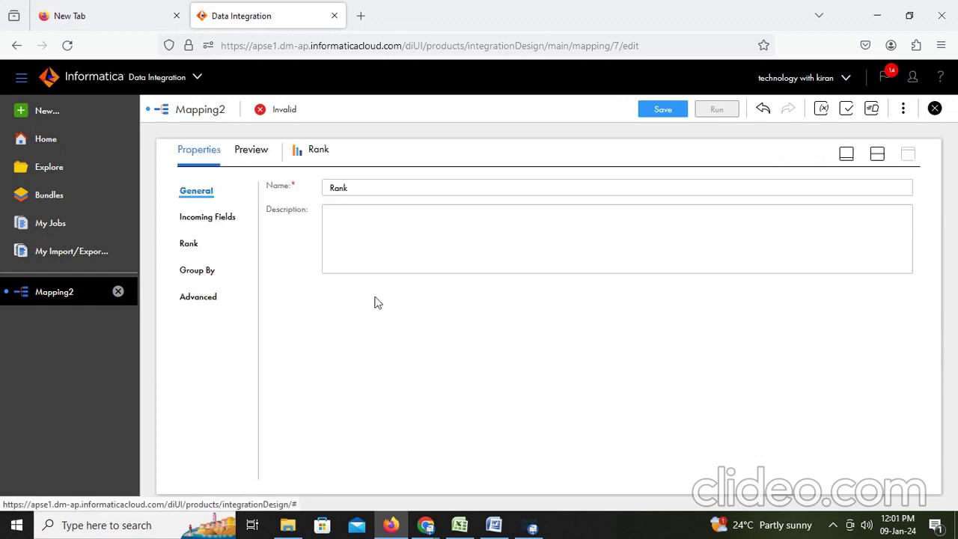
left_click(217, 226)
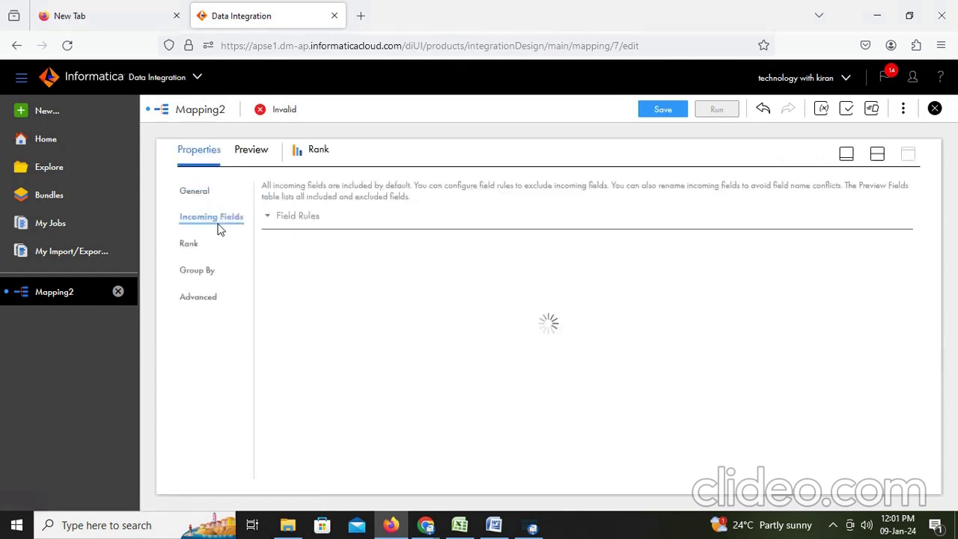
scroll(337, 467, "down", 3)
scroll(364, 460, "up", 3)
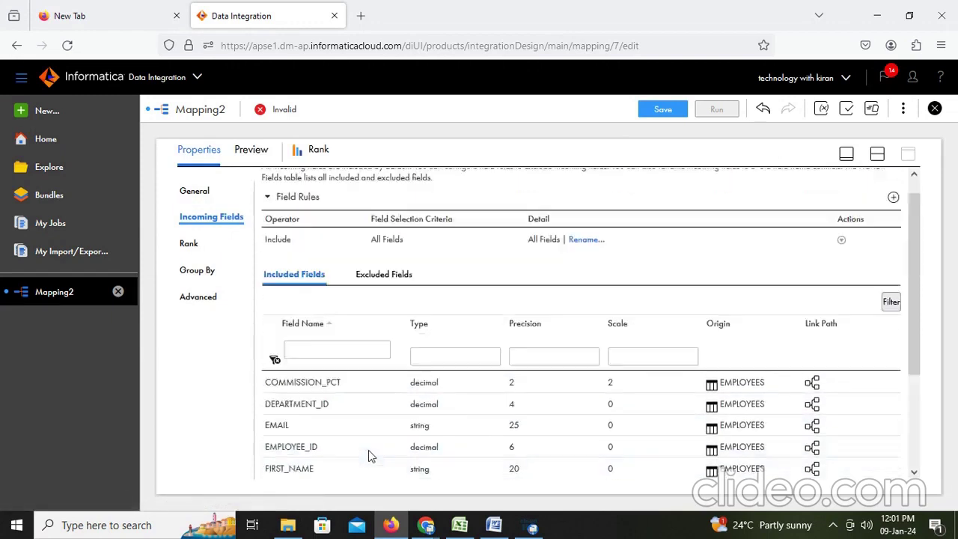
left_click(190, 245)
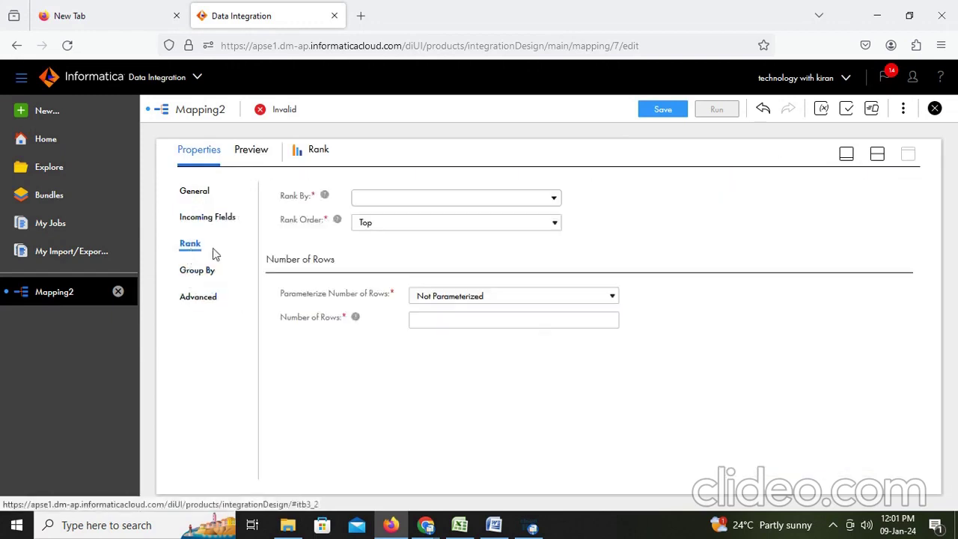
left_click(416, 201)
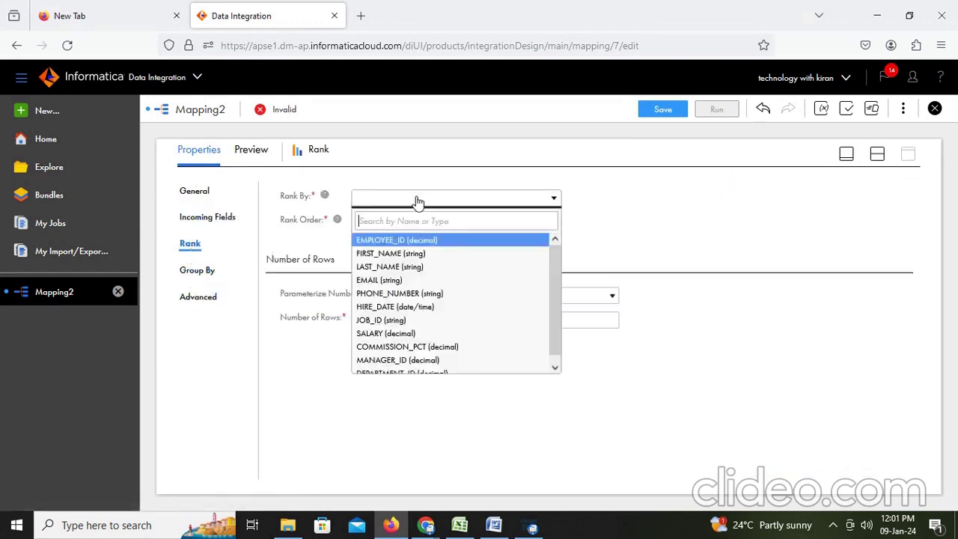
left_click(397, 333)
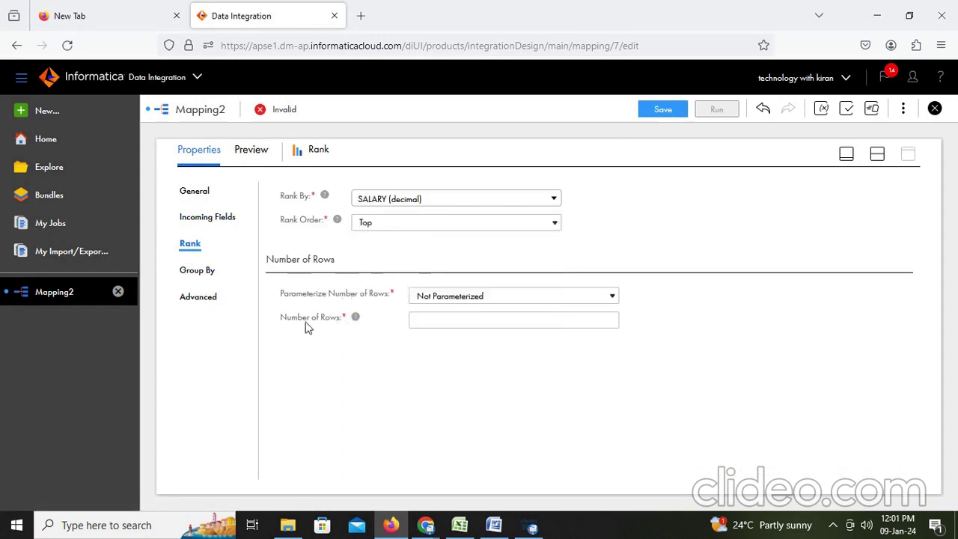
left_click(472, 322)
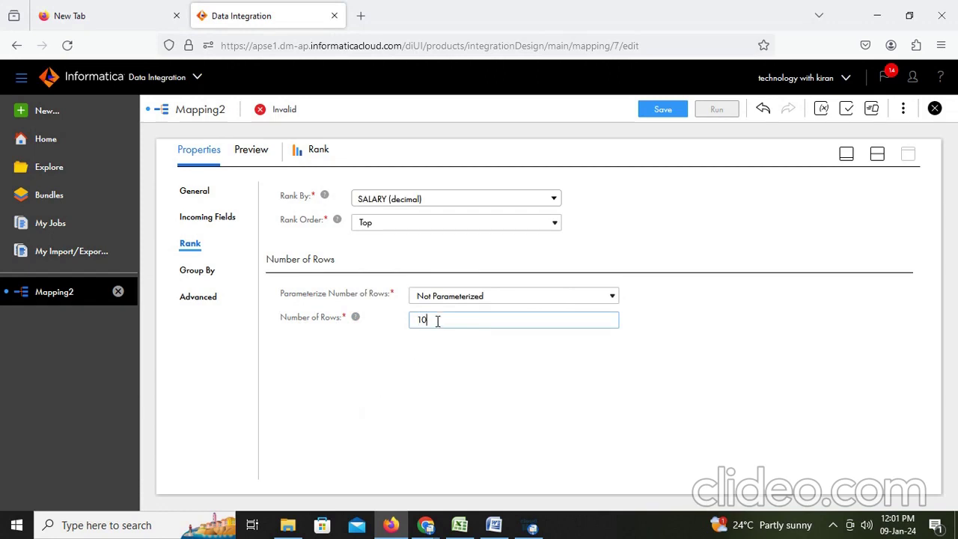
left_click_drag(438, 321, 413, 321)
left_click(407, 379)
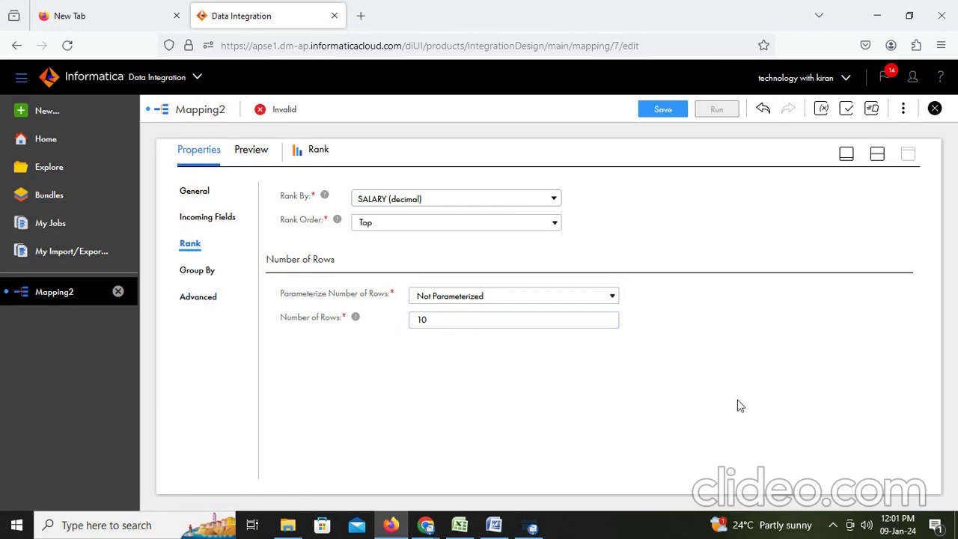
Give the Target the Desktop_orcle_tgt Oracle connection
left_click(877, 153)
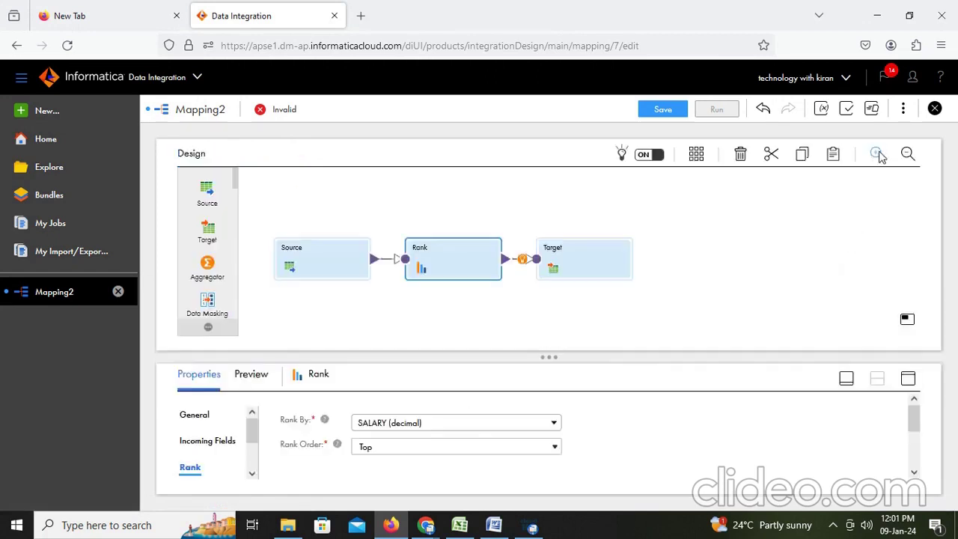
left_click(597, 266)
left_click(908, 378)
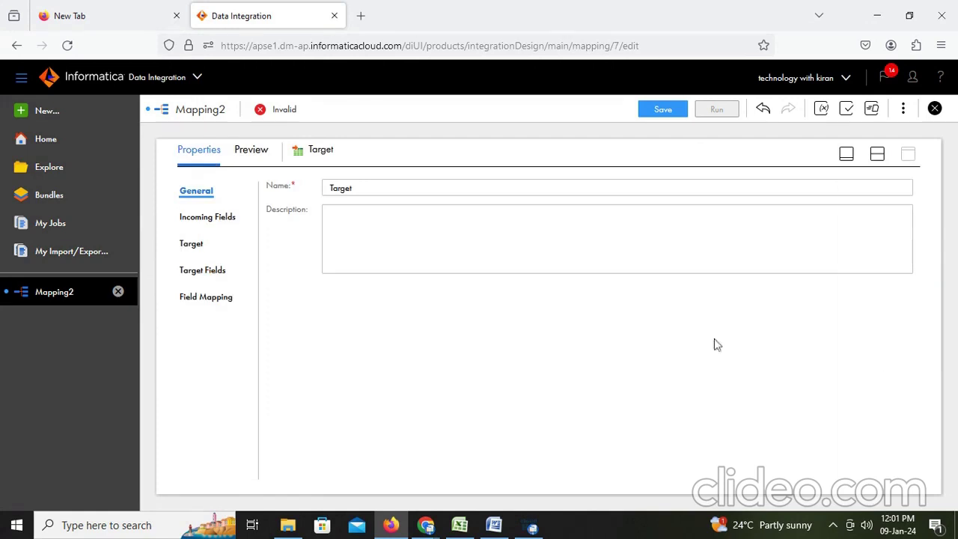
left_click(196, 218)
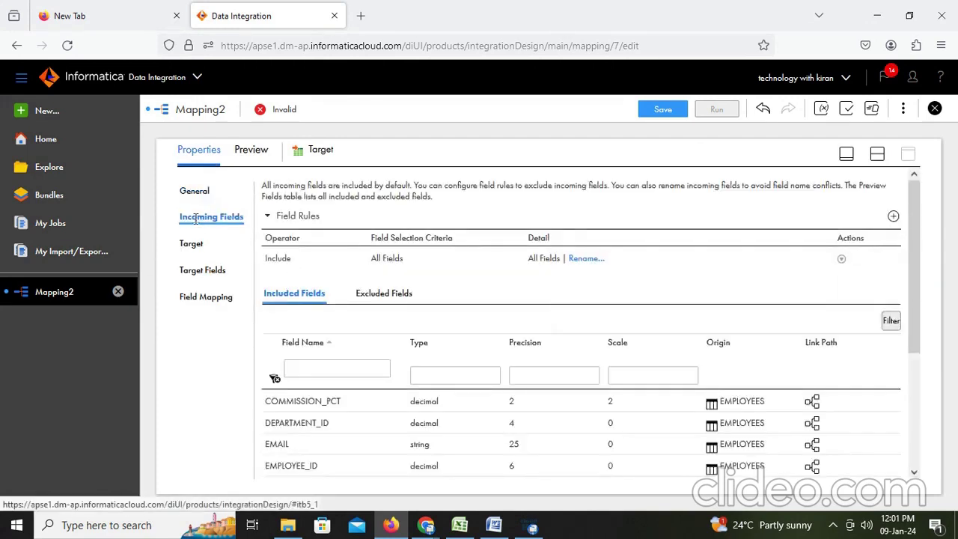
left_click(192, 244)
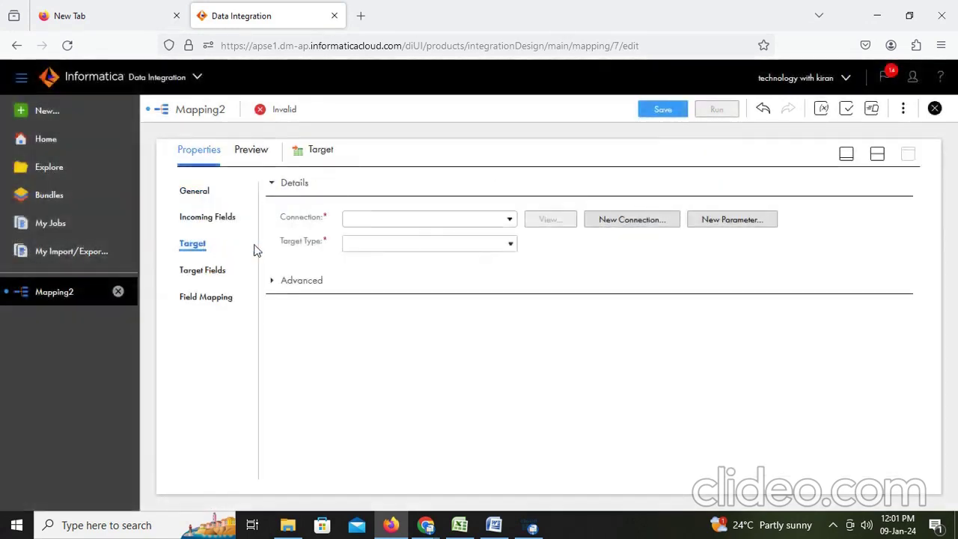
left_click(452, 219)
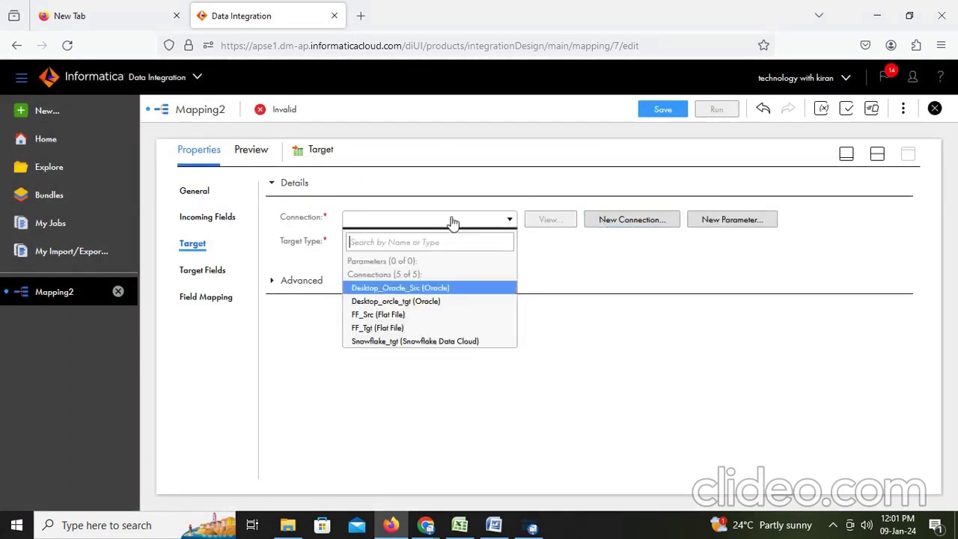
left_click(416, 302)
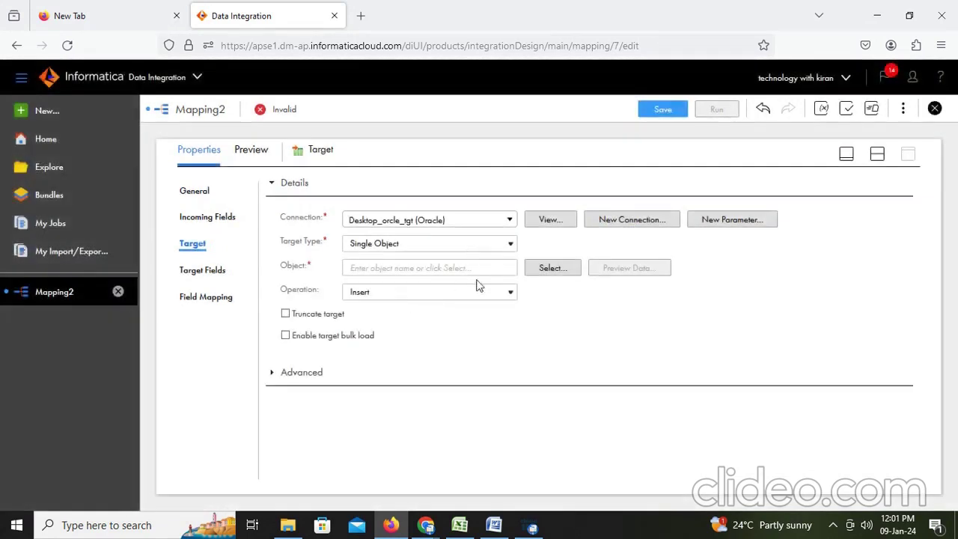
Choose T_EMPLOYEES as the target table, filtered by 'emp', and review its fields
left_click(552, 268)
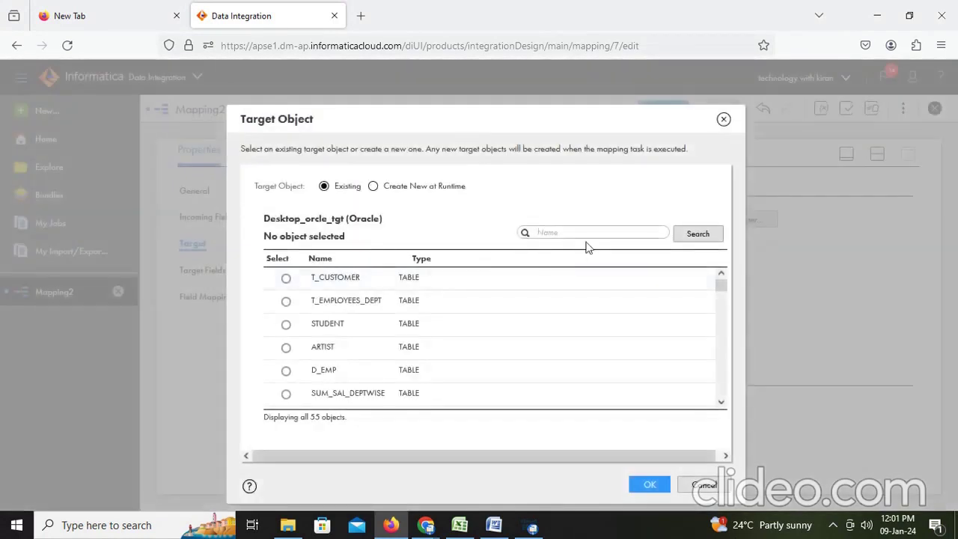
left_click(583, 237)
type("emp")
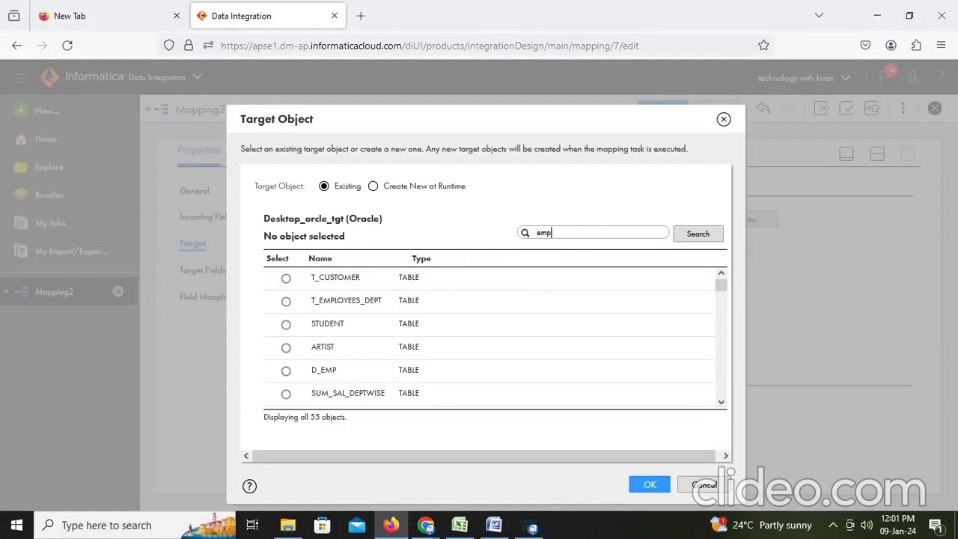
left_click(692, 234)
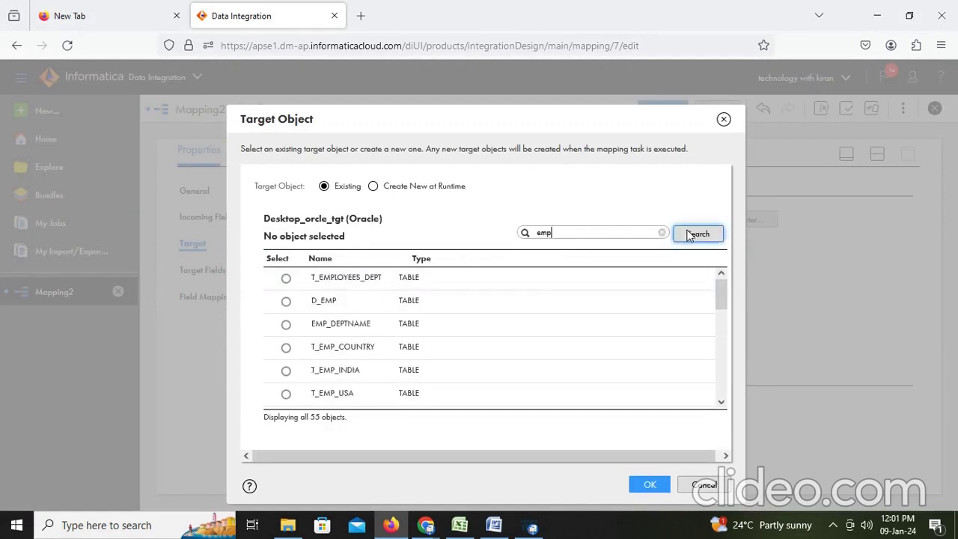
scroll(352, 339, "down", 5)
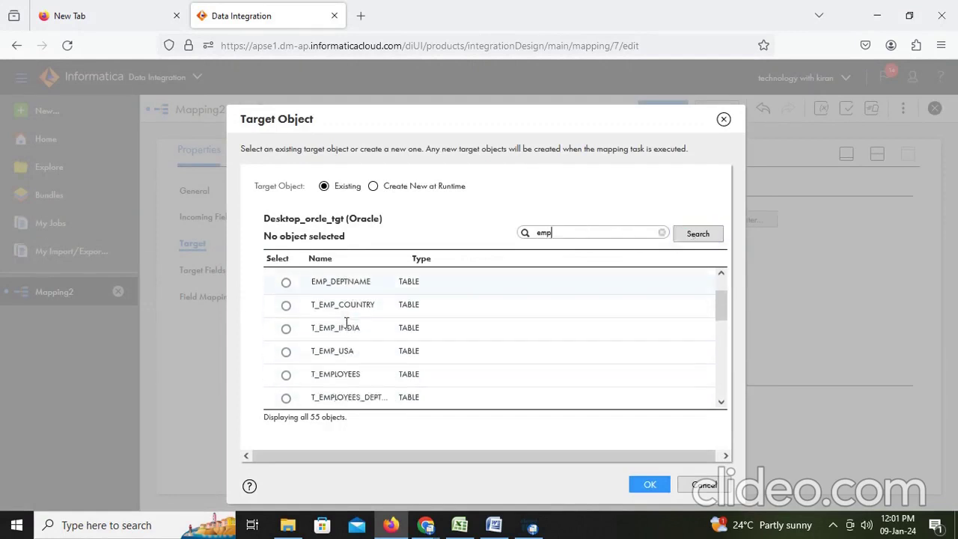
left_click(287, 283)
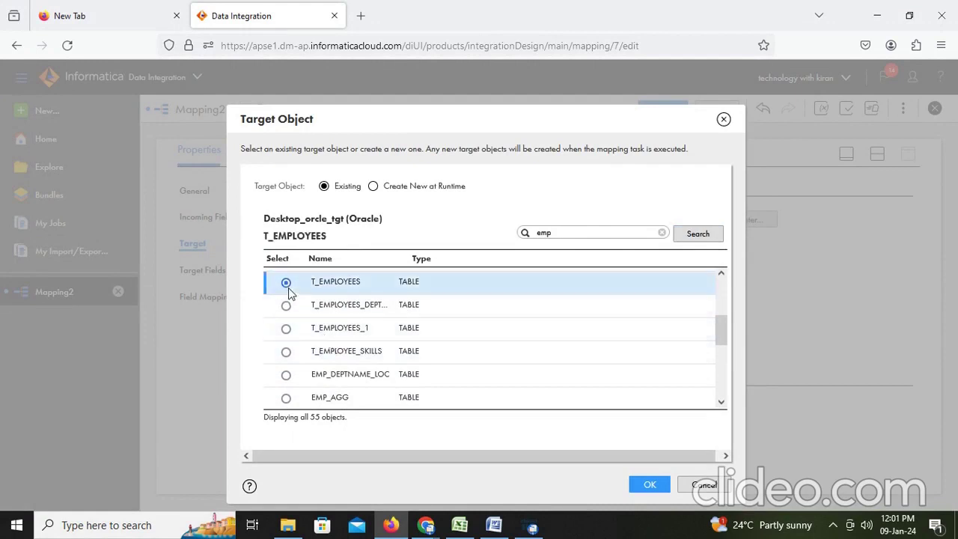
left_click(648, 485)
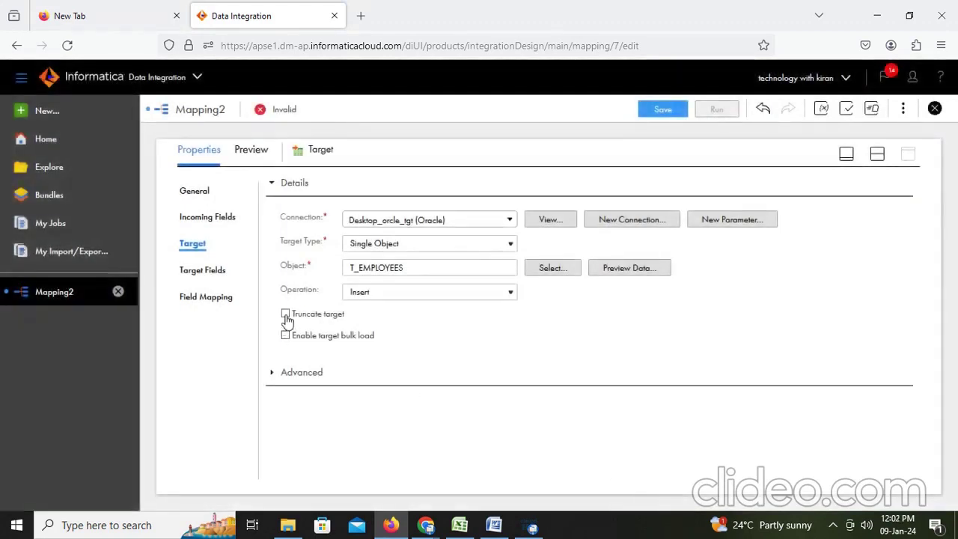
left_click(206, 269)
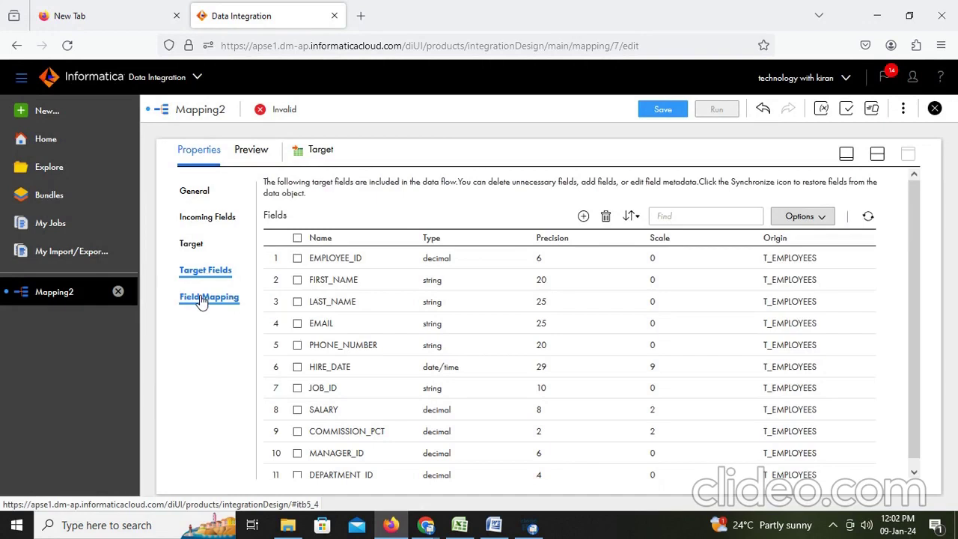
Map incoming RANKINDEX onto the MANAGER_ID target field, then go back to Word
left_click(202, 298)
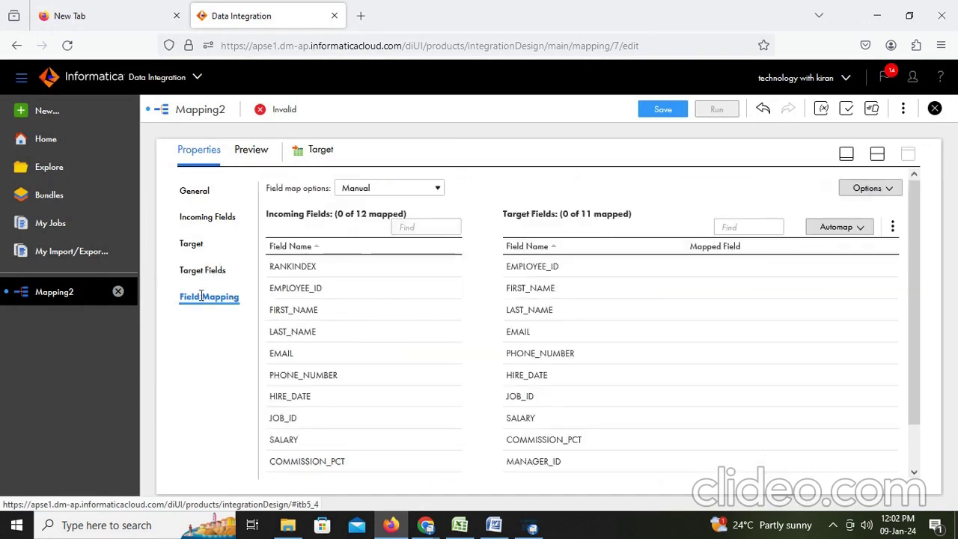
left_click(848, 231)
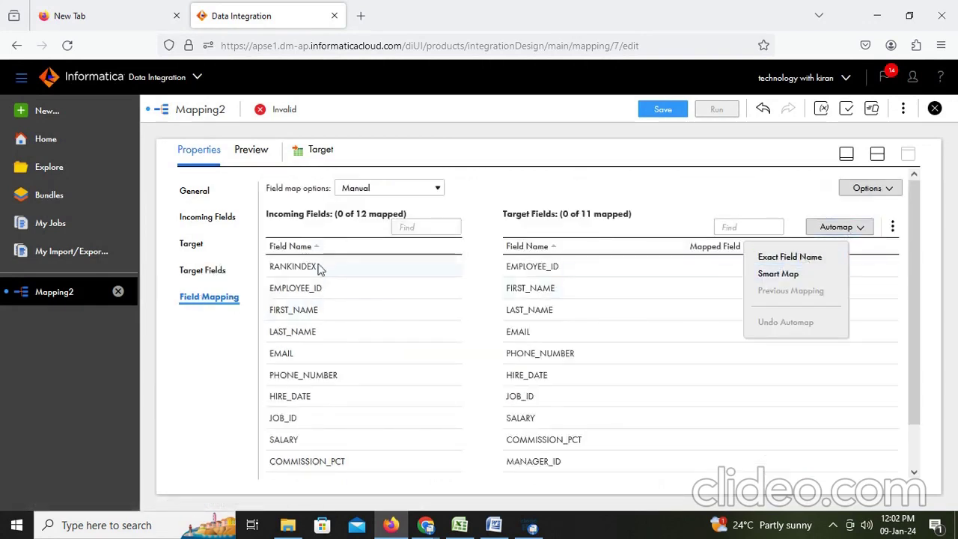
left_click_drag(315, 265, 603, 398)
left_click_drag(610, 438, 611, 460)
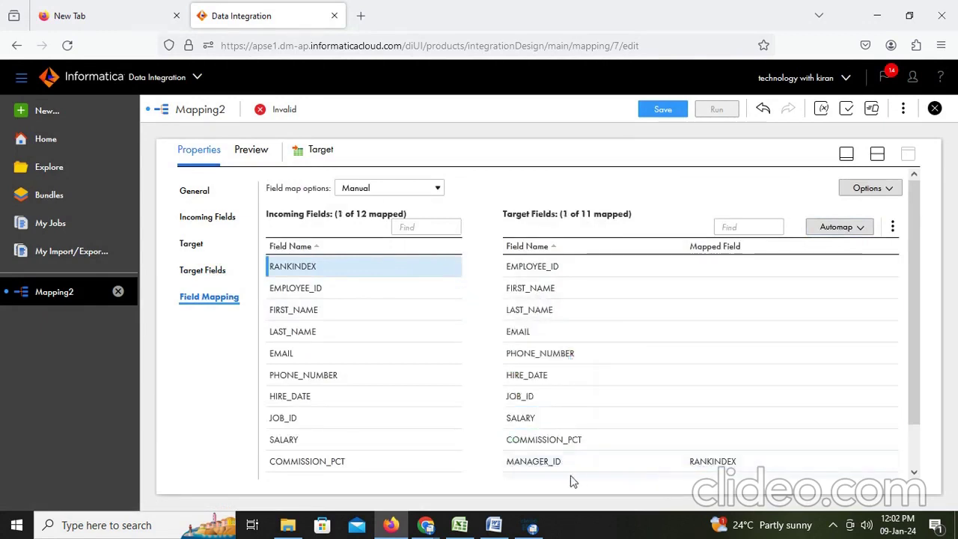
left_click(494, 525)
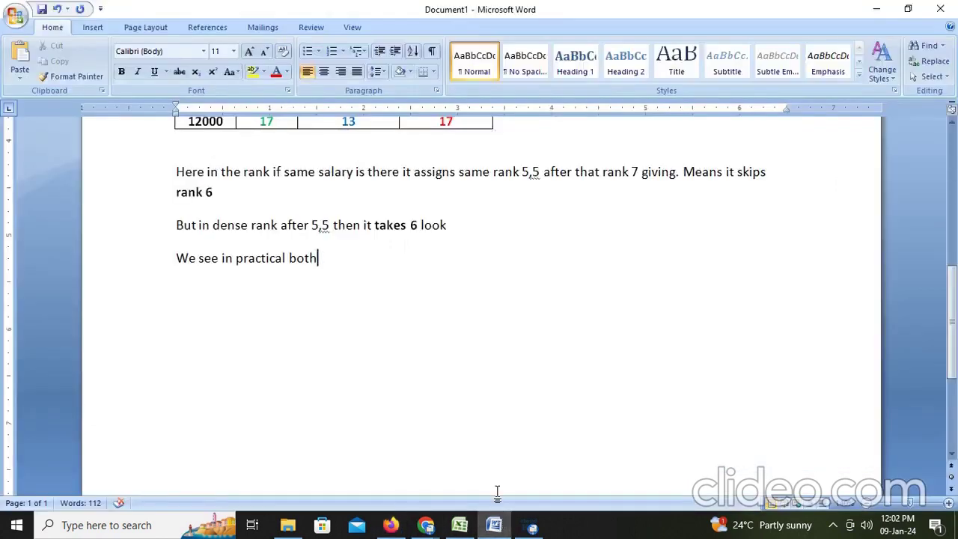
Add the note 'Here i am assigning rank index to manager id… creates ranks', then return to Informatica
type("Here a")
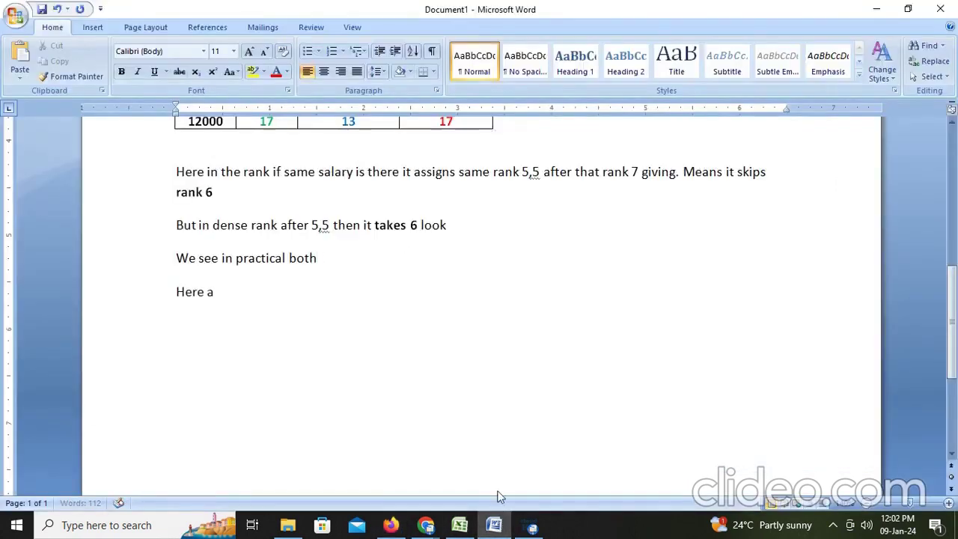
key("BackSpace")
type("ia")
key("BackSpace")
type("am assign")
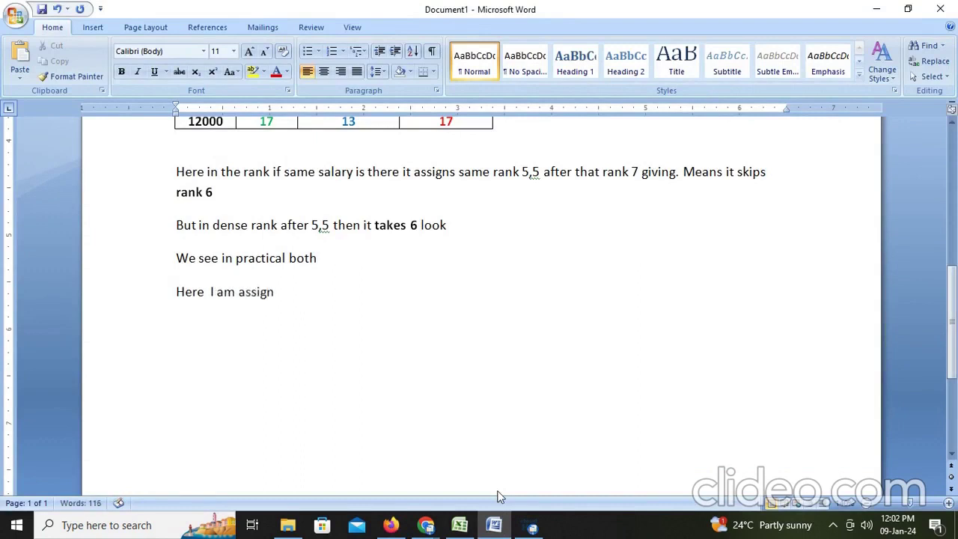
type("ing rank index")
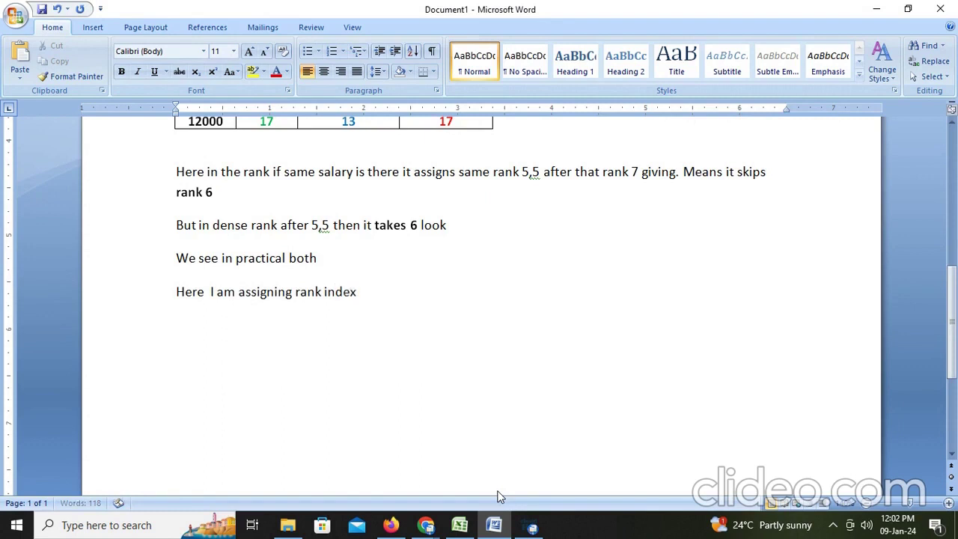
type(" to manager id Ran")
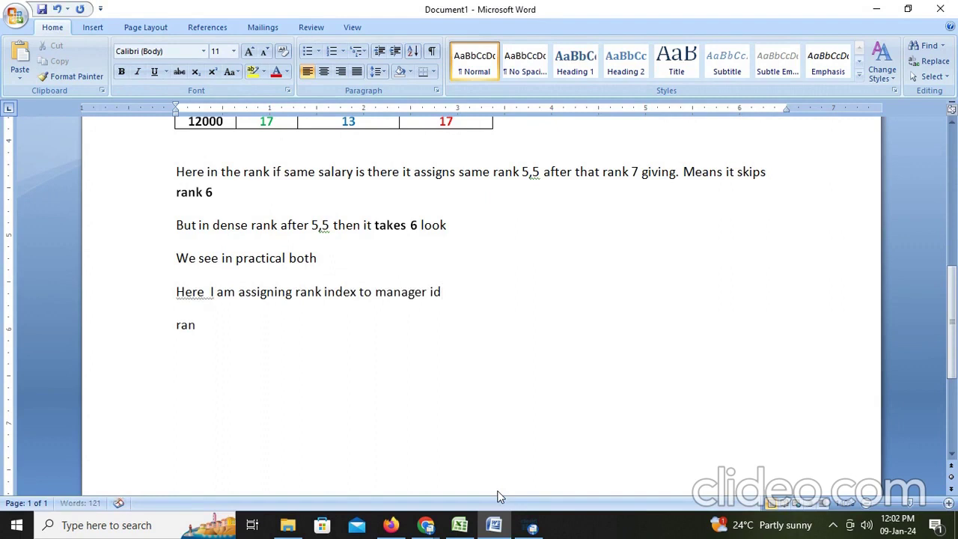
type("k index is crea")
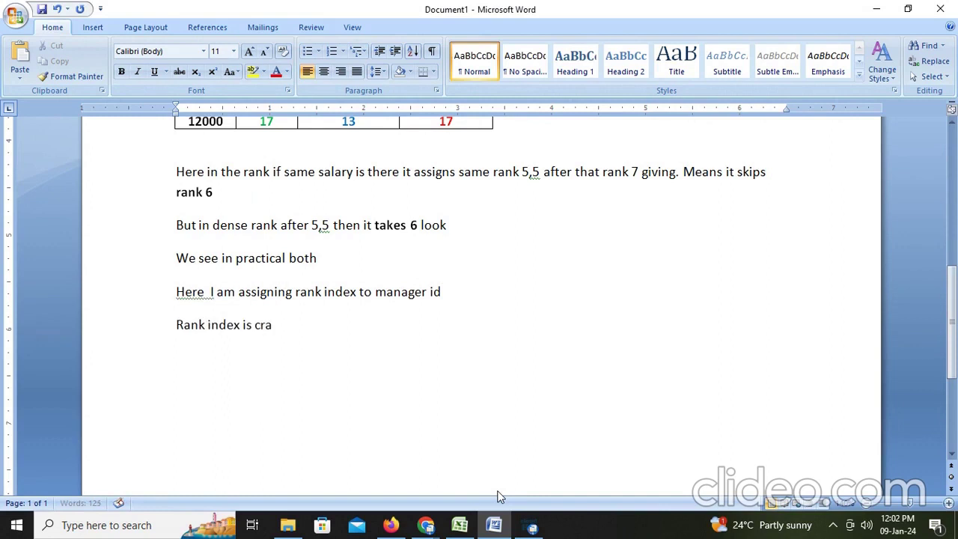
key("BackSpace")
type("eats ranks")
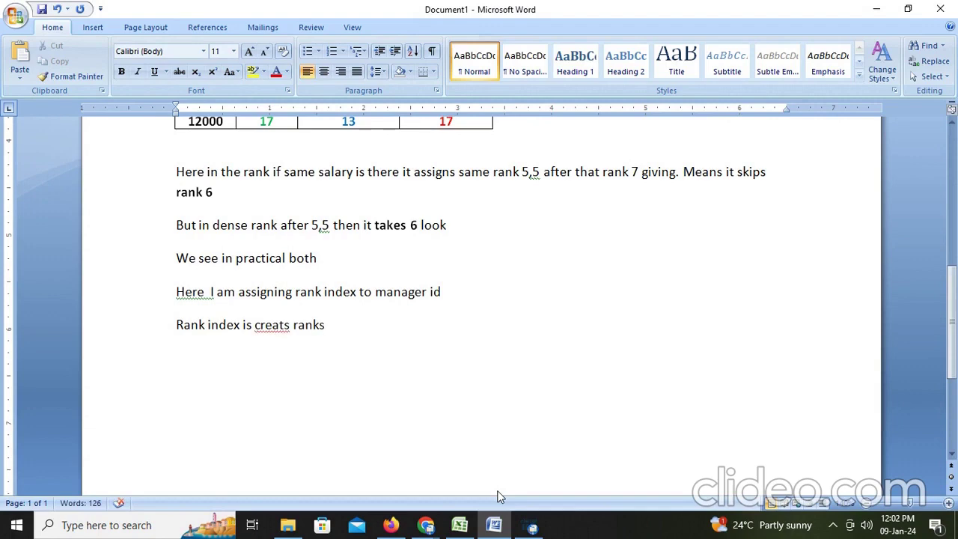
key("Return")
key("alt+Tab")
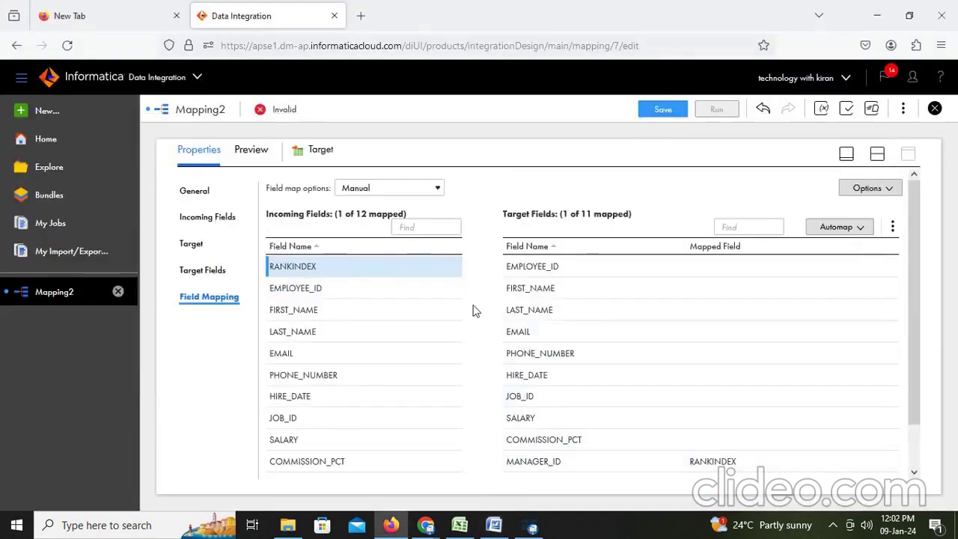
Smart Map all 11 target fields, save M_rank, and run the mapping
left_click(855, 229)
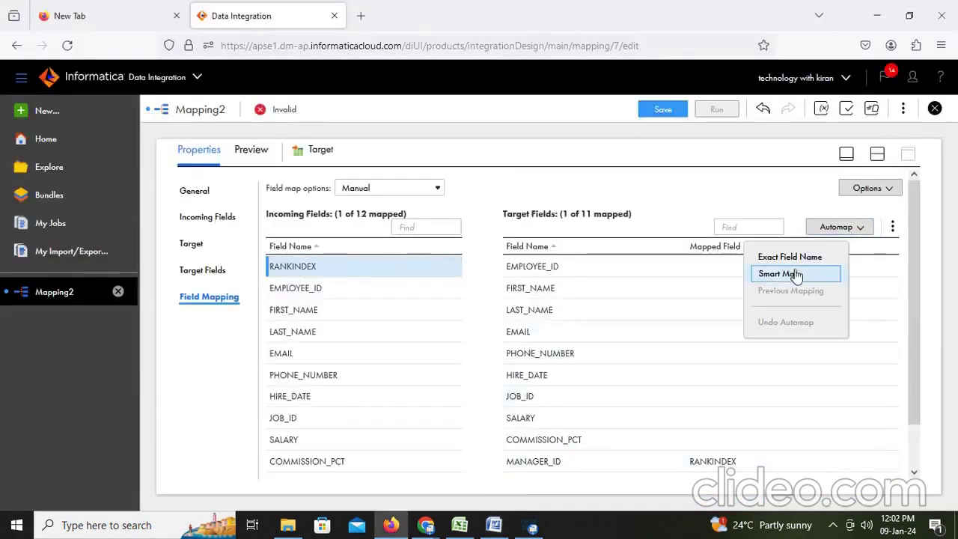
left_click(797, 275)
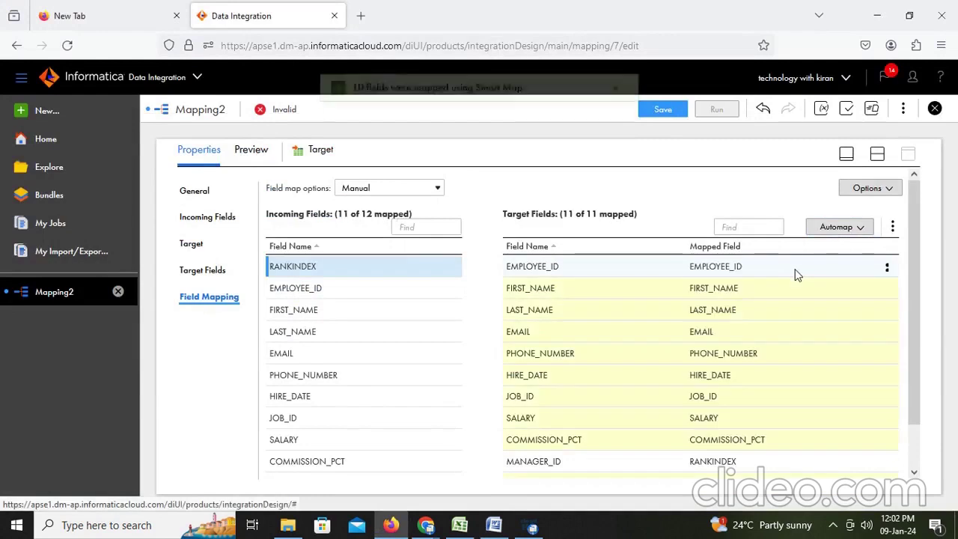
left_click(879, 153)
left_click(666, 112)
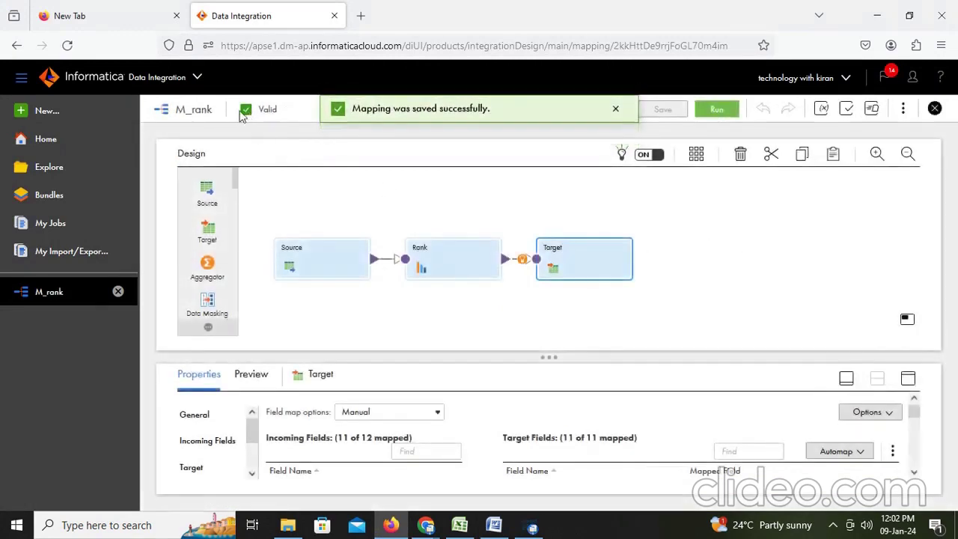
left_click(717, 109)
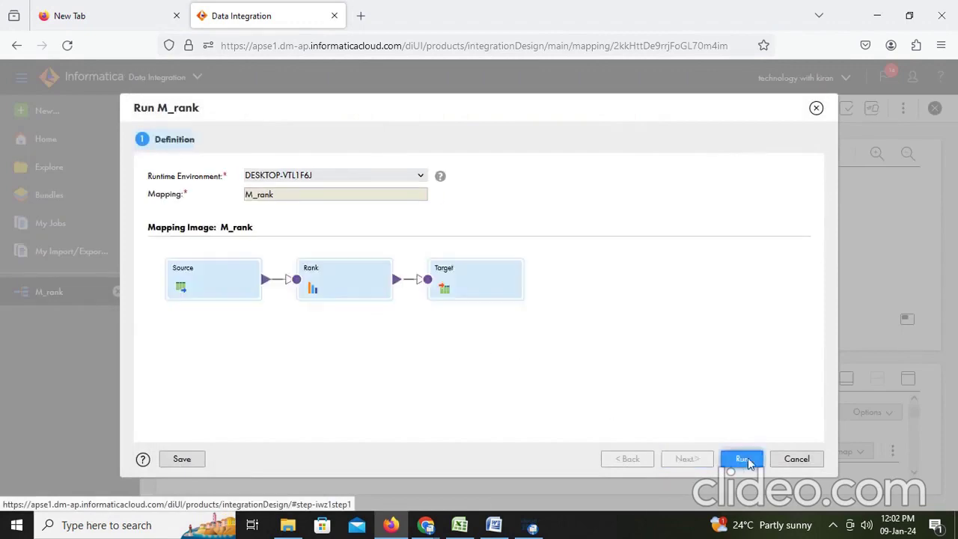
left_click(746, 459)
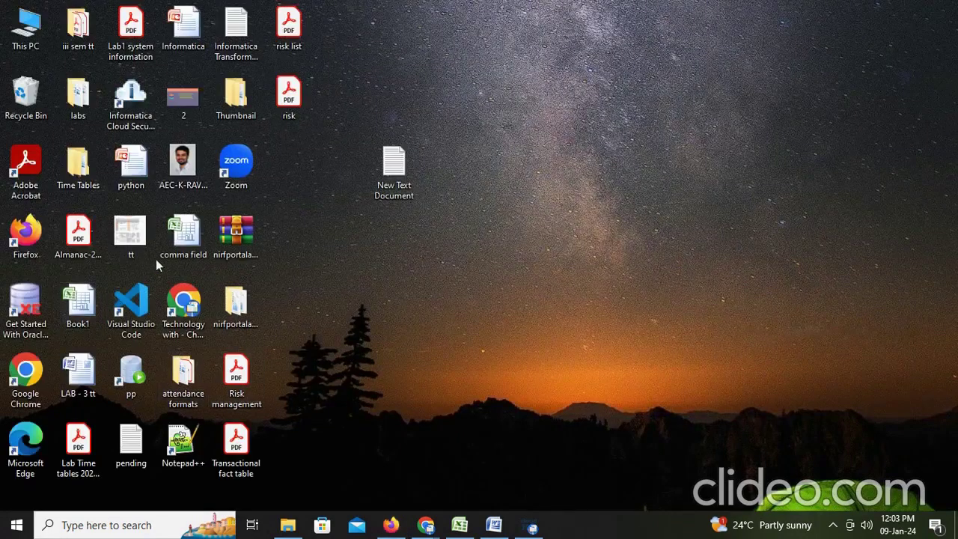
Launch SQL Developer and show the Informatica My Jobs list with M_rank-1 running
double_click(141, 376)
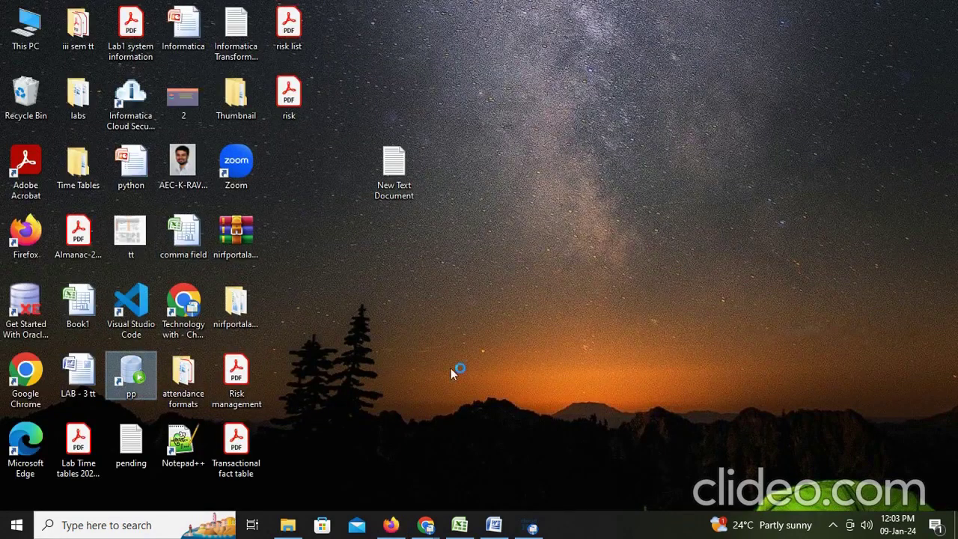
left_click(394, 527)
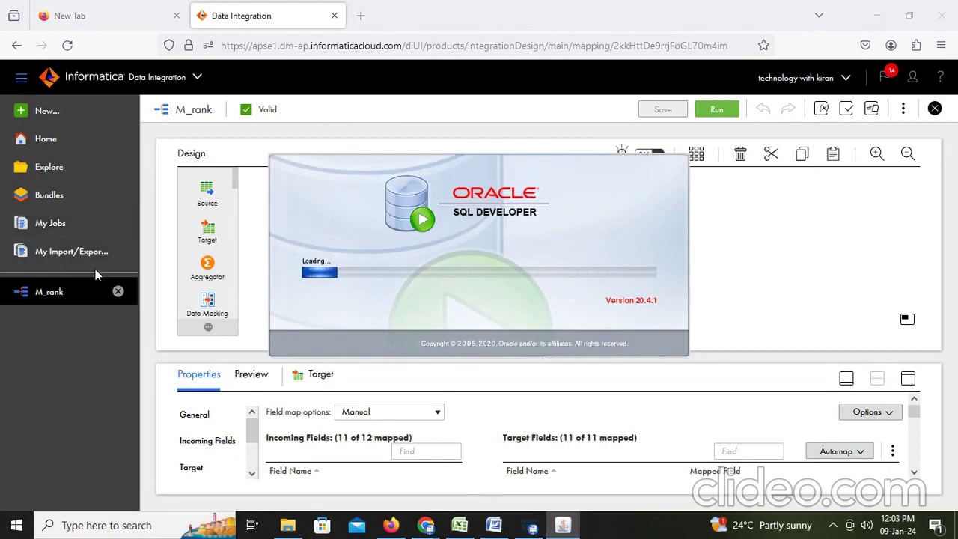
left_click(41, 337)
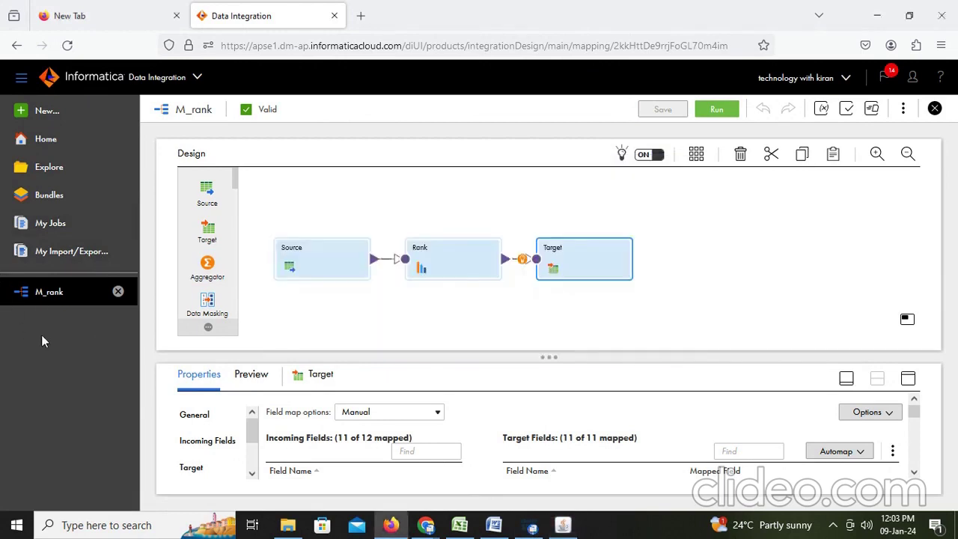
left_click(42, 222)
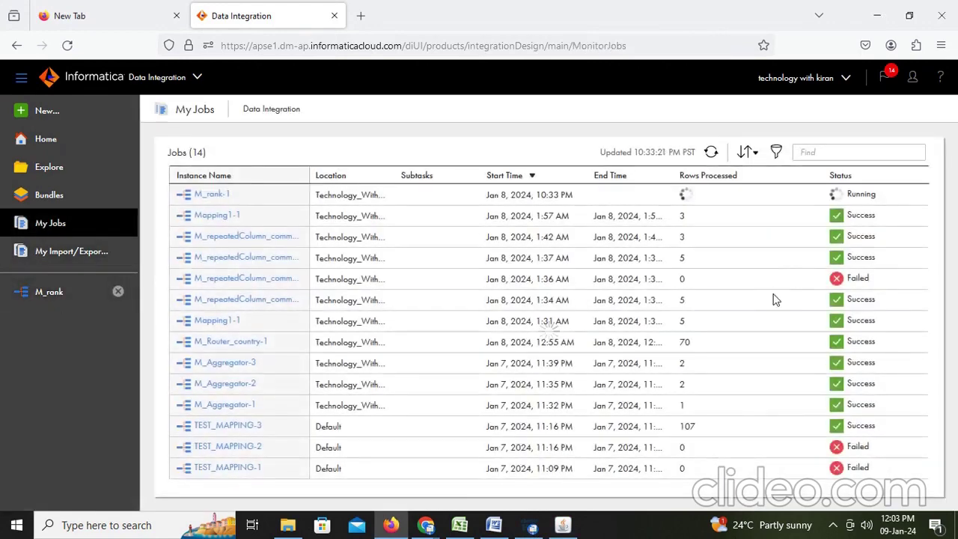
Refresh My Jobs twice to check M_rank-1 while SQL Developer finishes loading to its Welcome Page
left_click(711, 152)
left_click(564, 525)
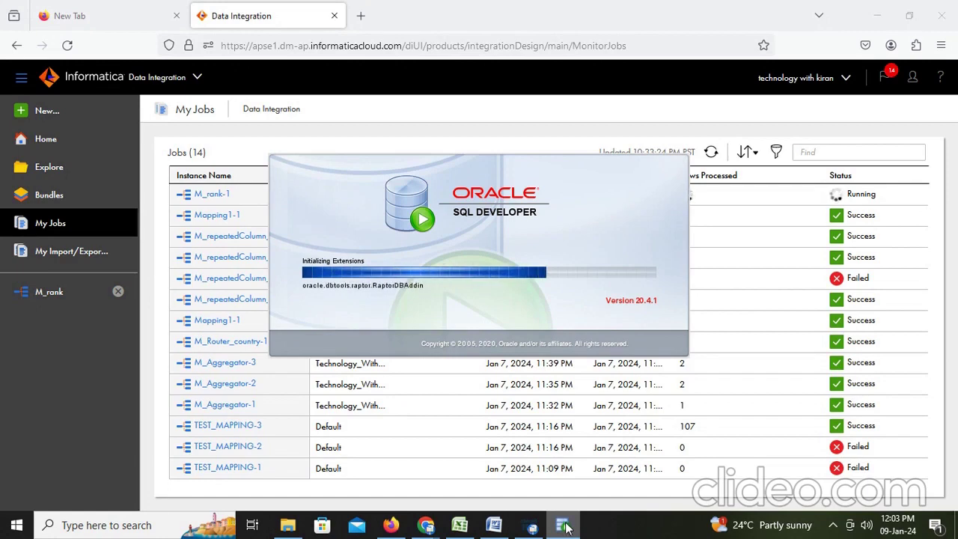
left_click(758, 117)
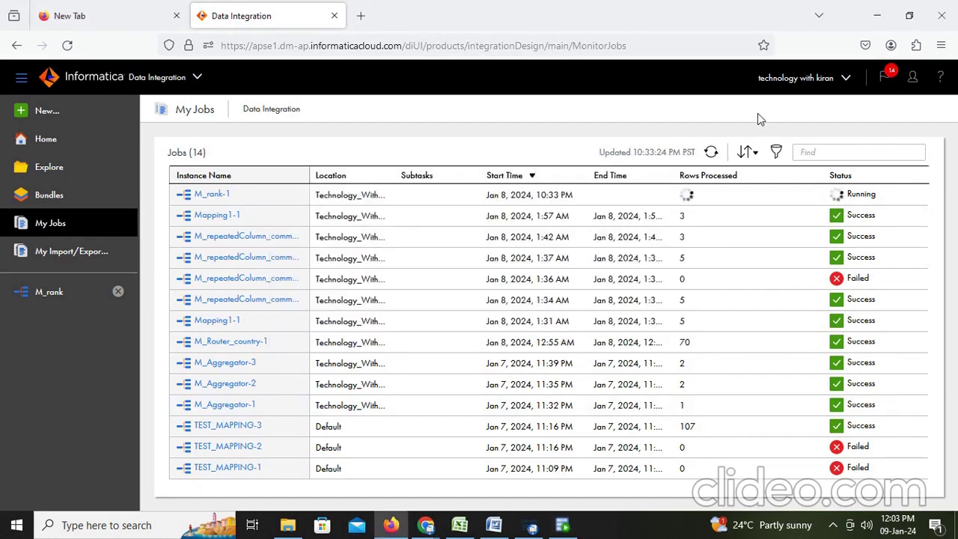
left_click(711, 153)
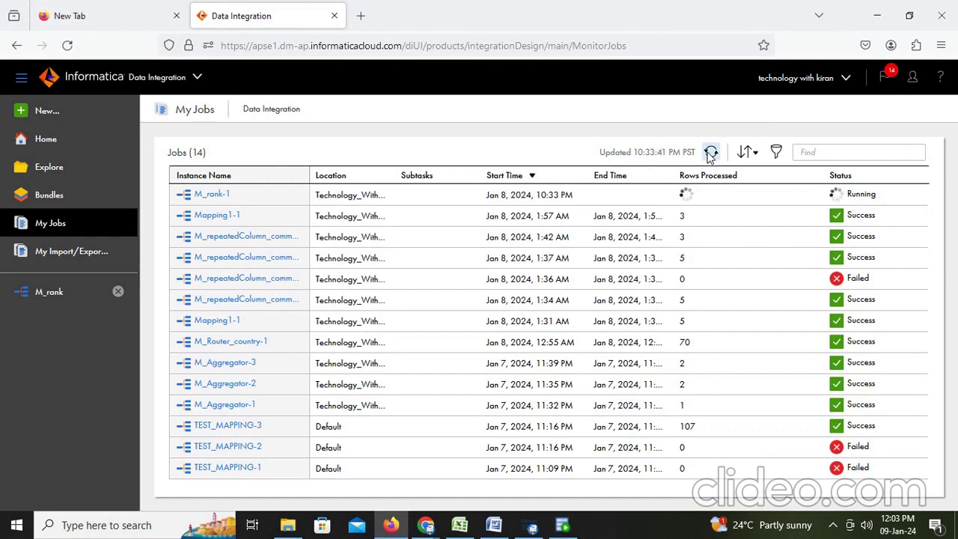
left_click(563, 524)
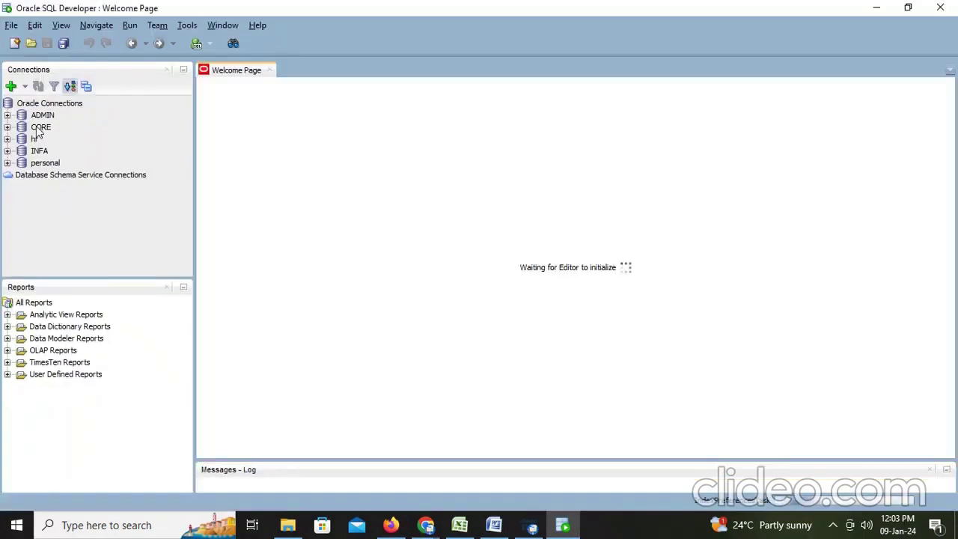
Select the CORE connection in SQL Developer, then return to the Informatica job list
left_click(39, 128)
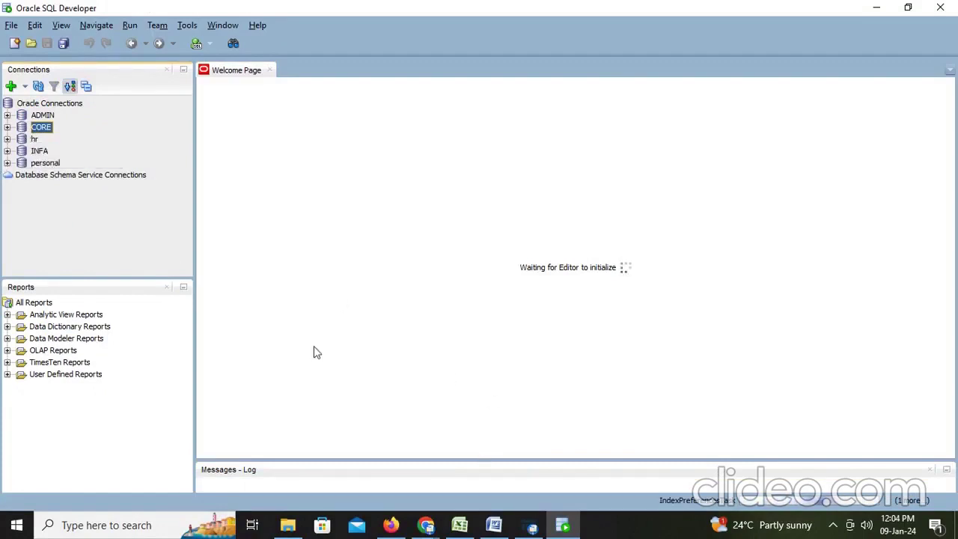
left_click(391, 525)
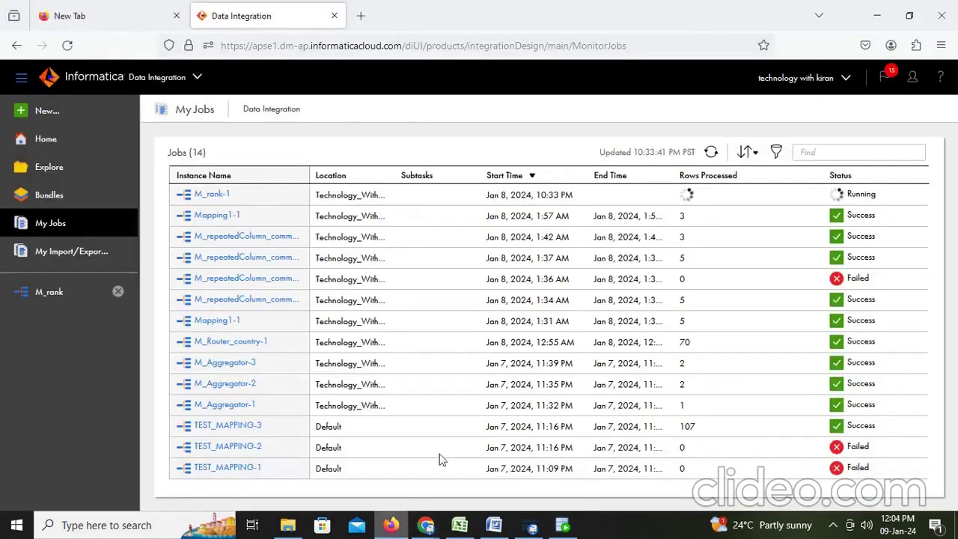
Confirm M_rank-1 succeeded and highlight its row counts: 107 source rows, 10 target rows
left_click(711, 152)
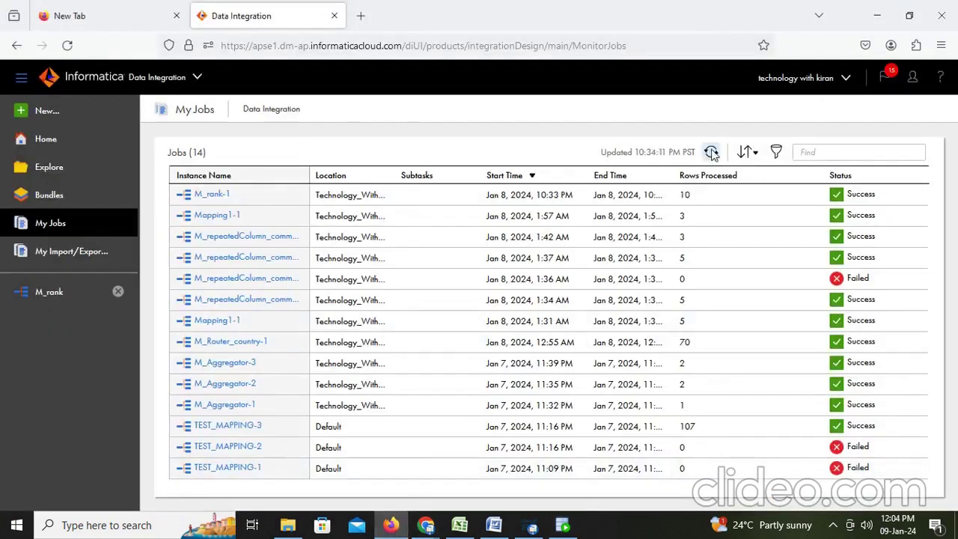
left_click(215, 194)
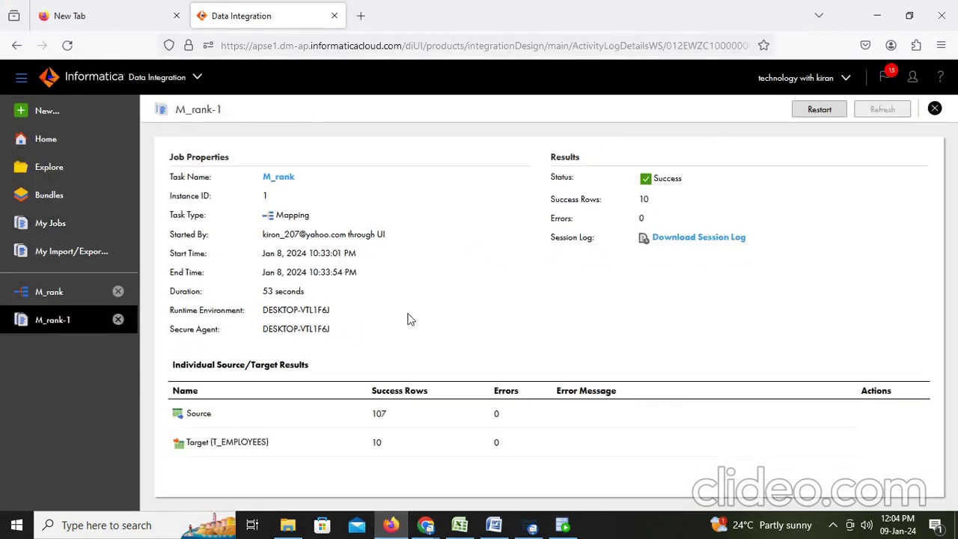
left_click_drag(399, 424, 353, 424)
left_click_drag(400, 449, 361, 444)
left_click(494, 525)
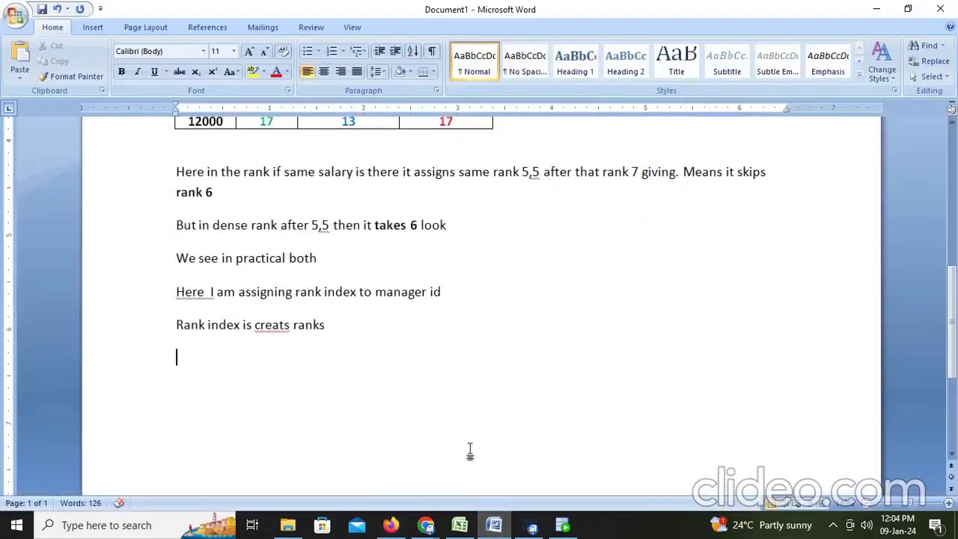
Type the notes 'Here we got 10 records in target file' and 'lets see in target table'
type("Here we")
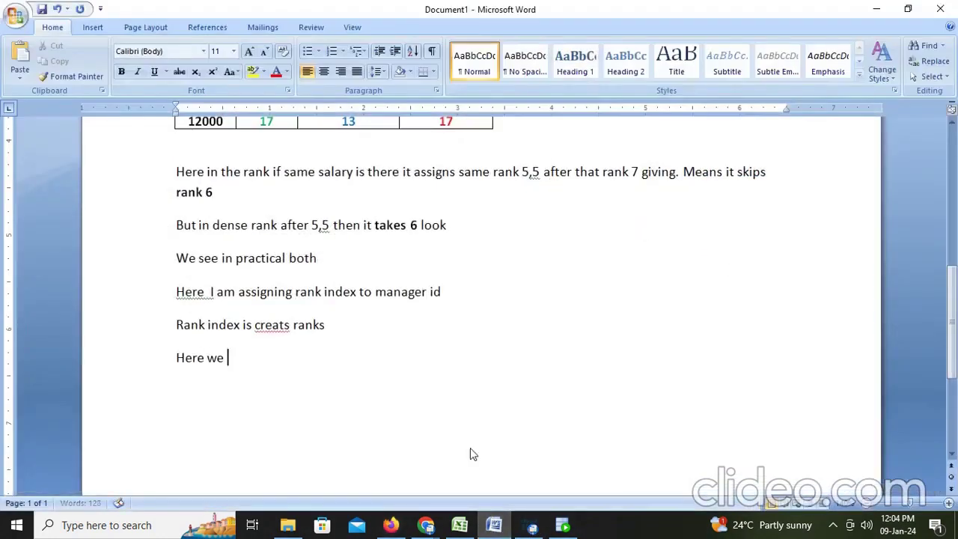
type(" got 10 reco")
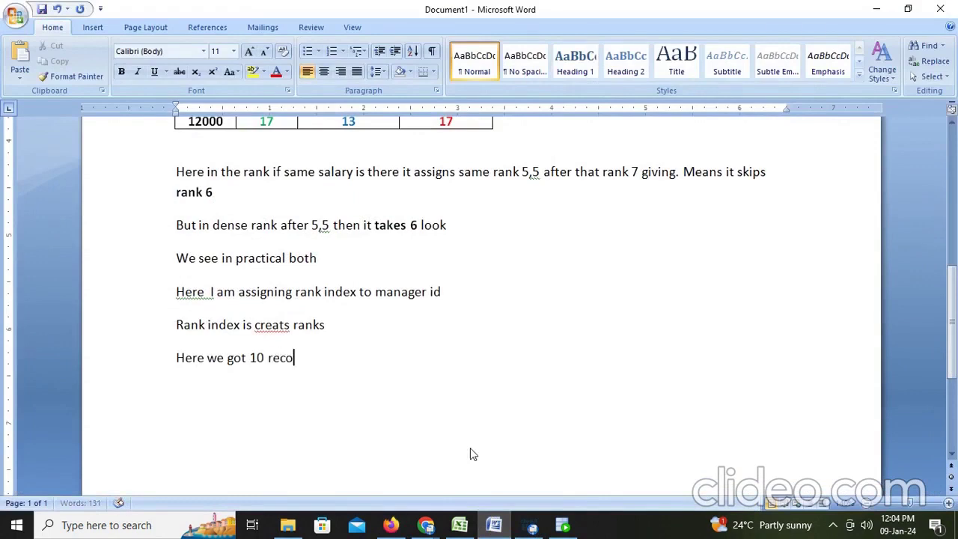
type("rds in target file")
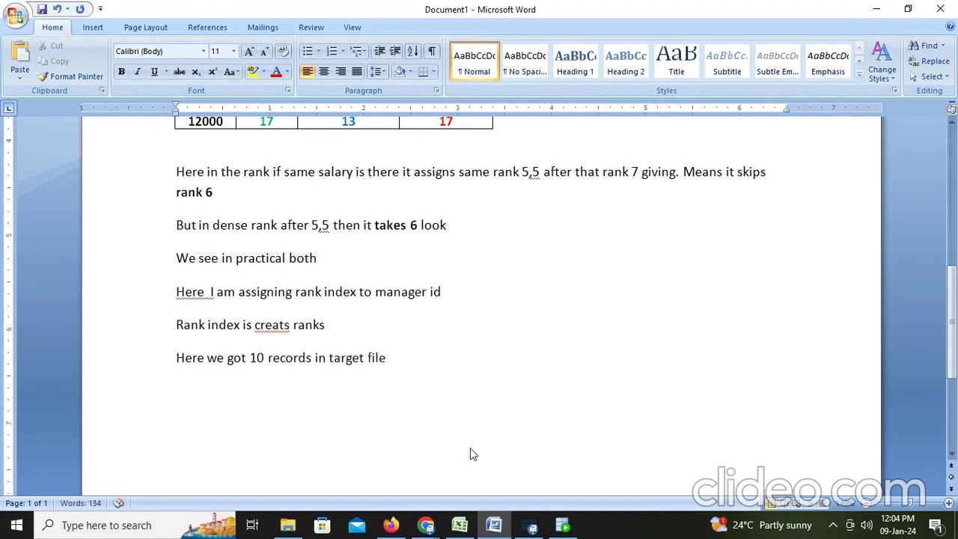
key("Return")
type("lets ")
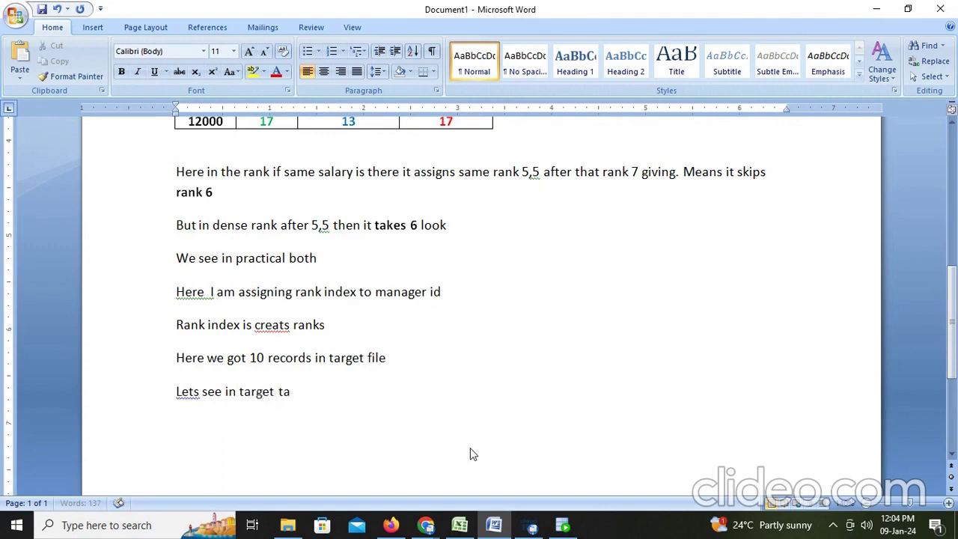
type("see in target table")
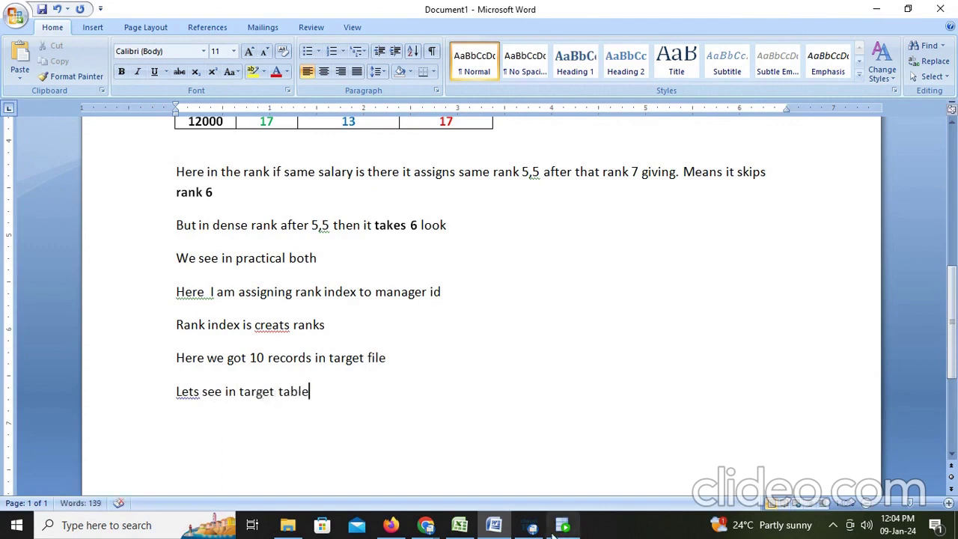
Connect to the CORE database in SQL Developer, entering its password
left_click(563, 527)
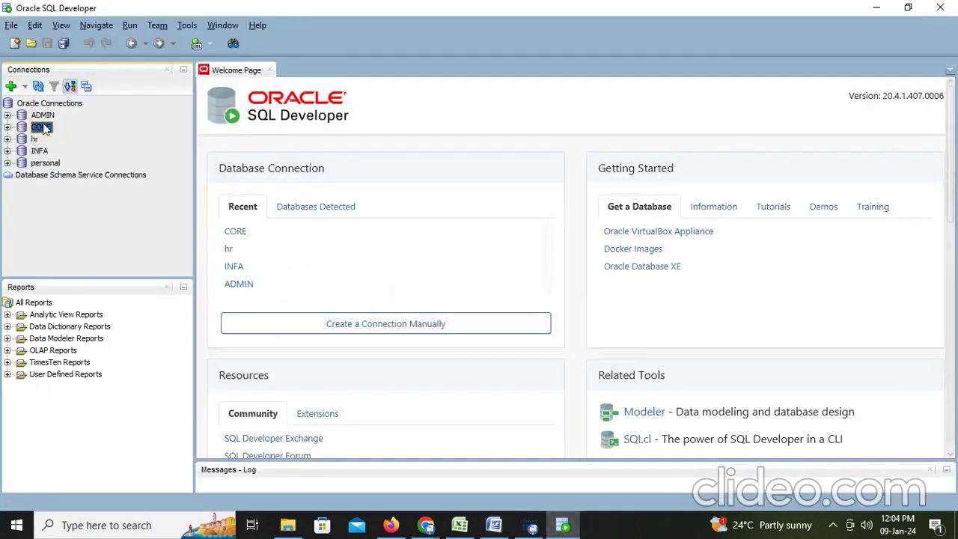
double_click(42, 128)
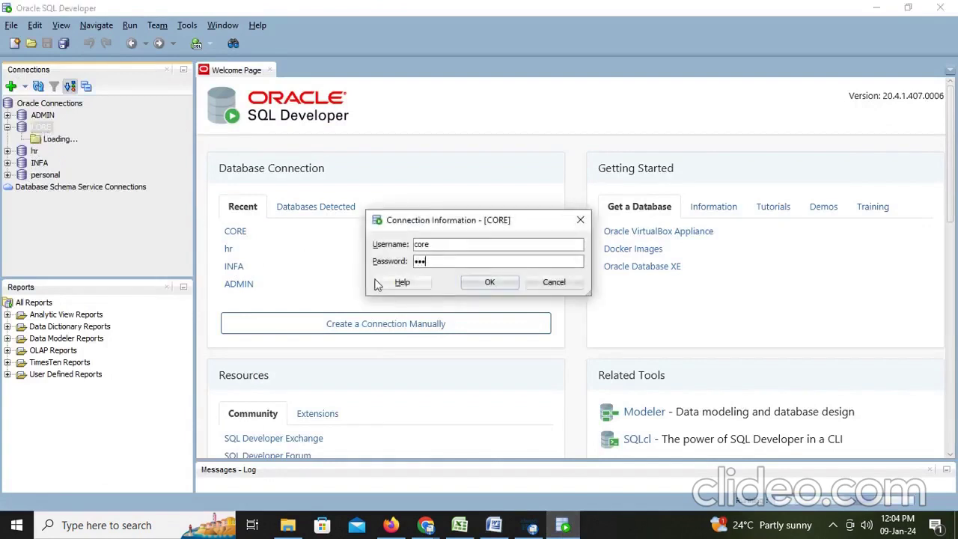
key("Return")
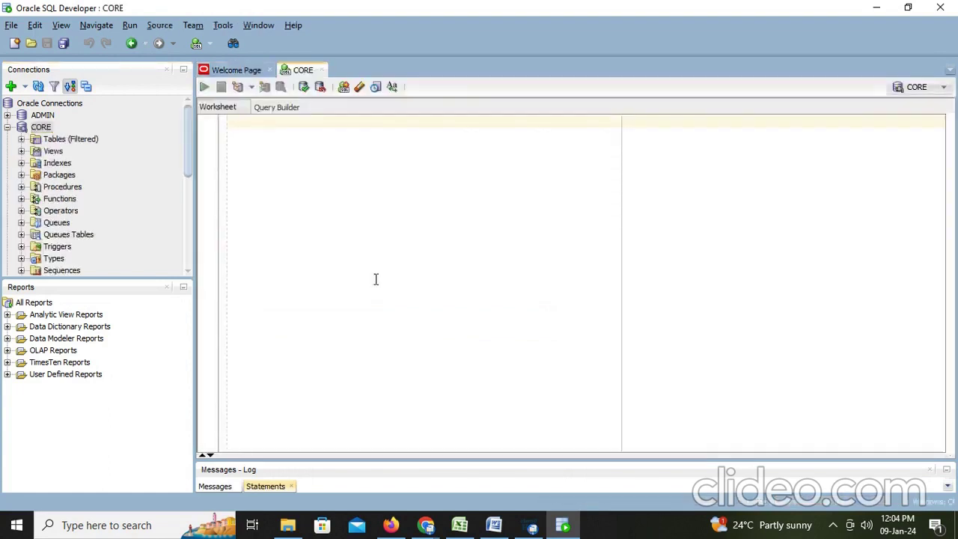
Run the t_employees query and highlight the repeated MANAGER_ID values 2, 2, 4
type("seel")
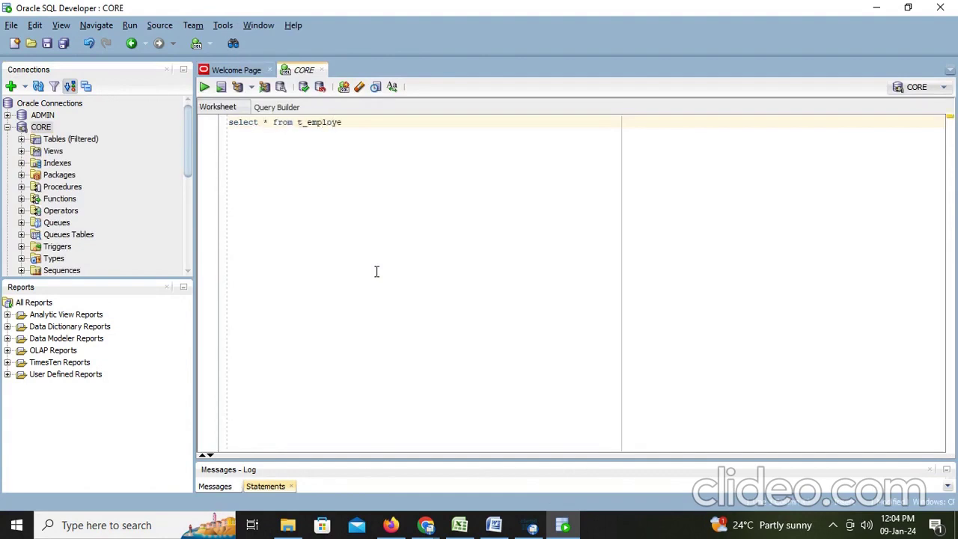
key("ctrl+Return")
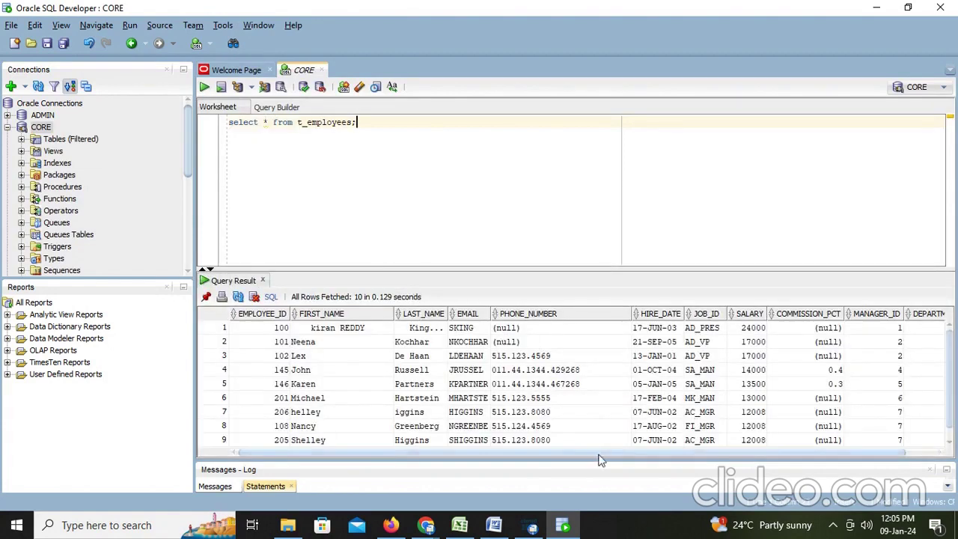
left_click_drag(605, 453, 755, 400)
scroll(857, 337, "down", 1)
scroll(859, 339, "up", 1)
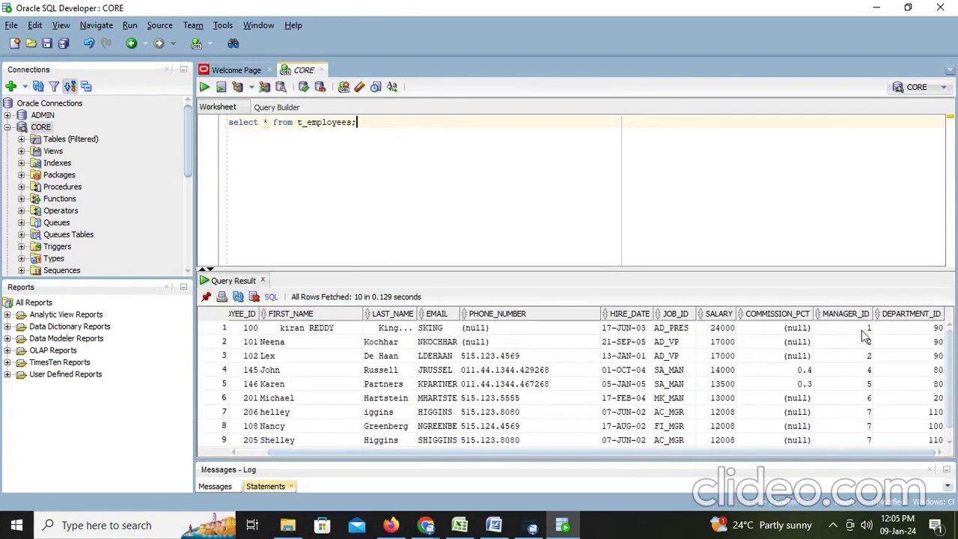
left_click(863, 342)
left_click(865, 356)
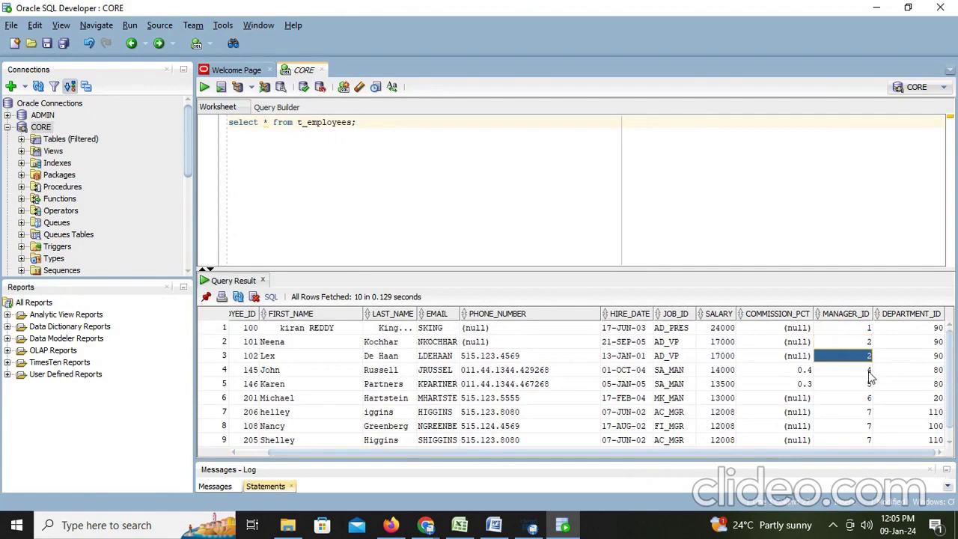
left_click(864, 372)
left_click_drag(869, 346, 870, 369)
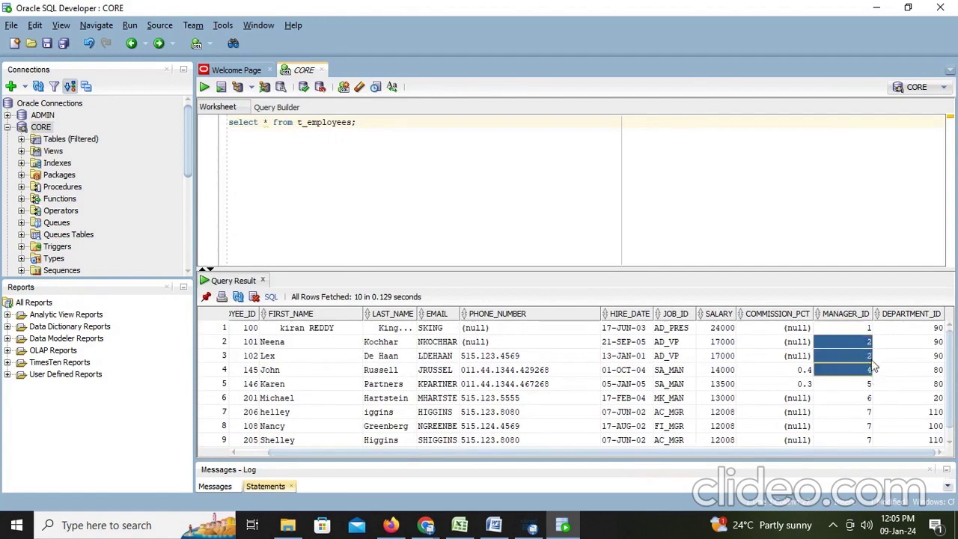
left_click(493, 525)
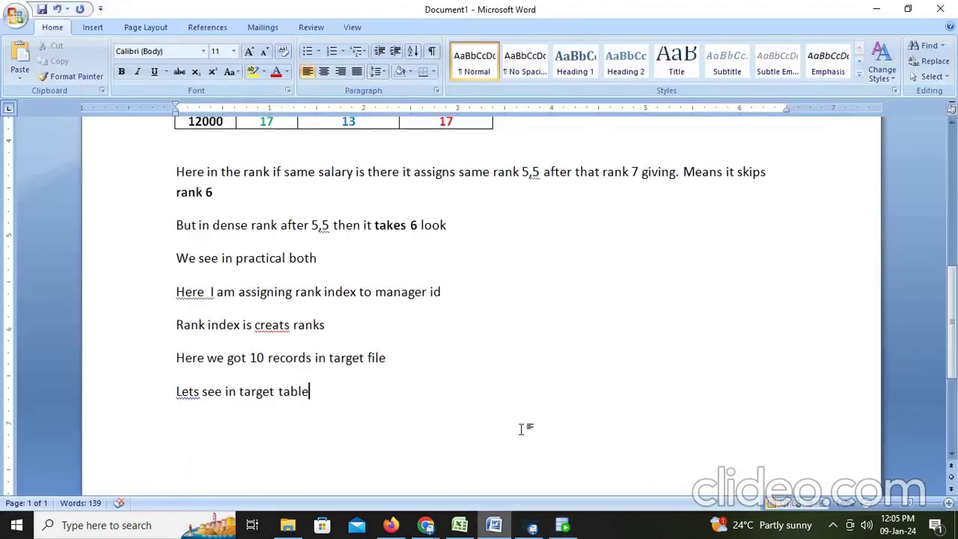
Add the note 'here we see 2,2,4 we got skipped' on a new line
left_click(908, 9)
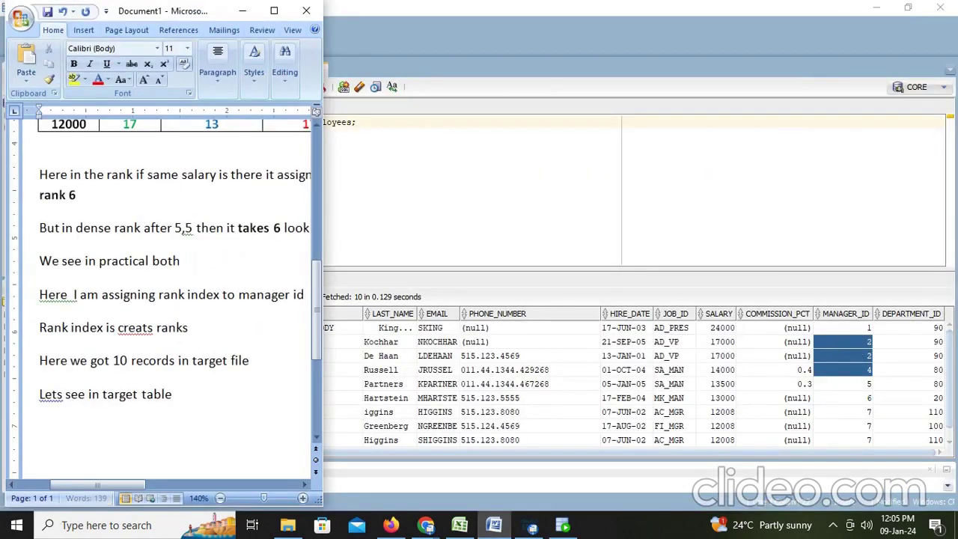
key("Return")
type("here we see ")
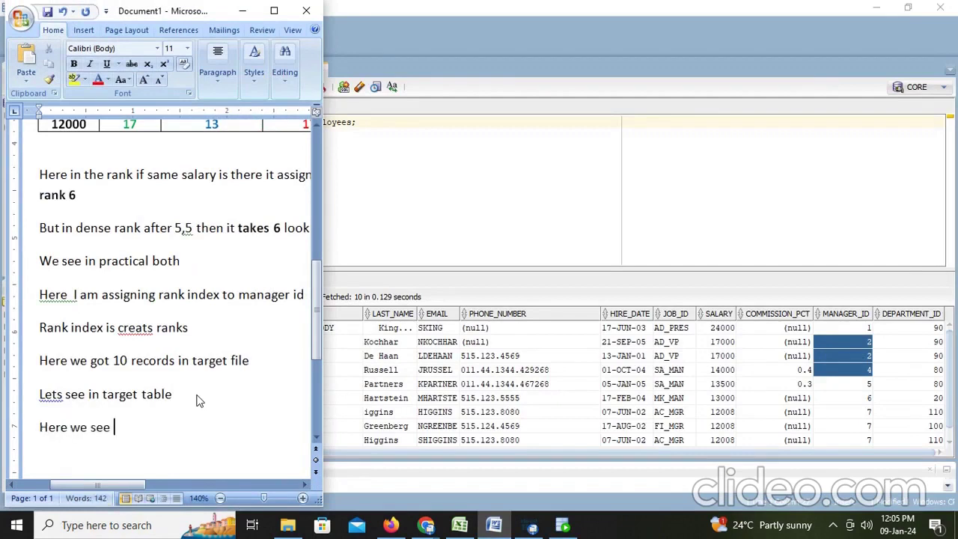
type("2,2,4 we got ")
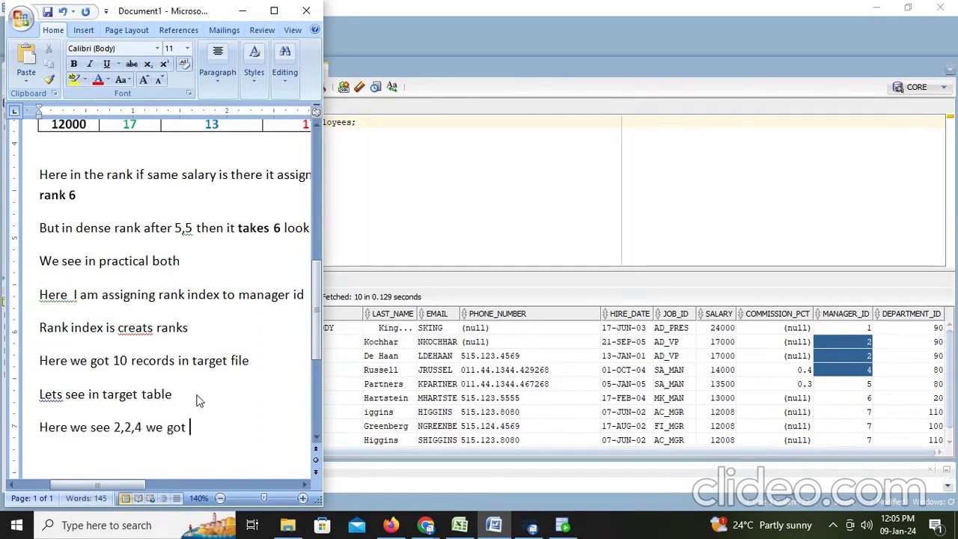
type("skeppe")
key("BackSpace")
key("BackSpace")
key("BackSpace")
type("pp")
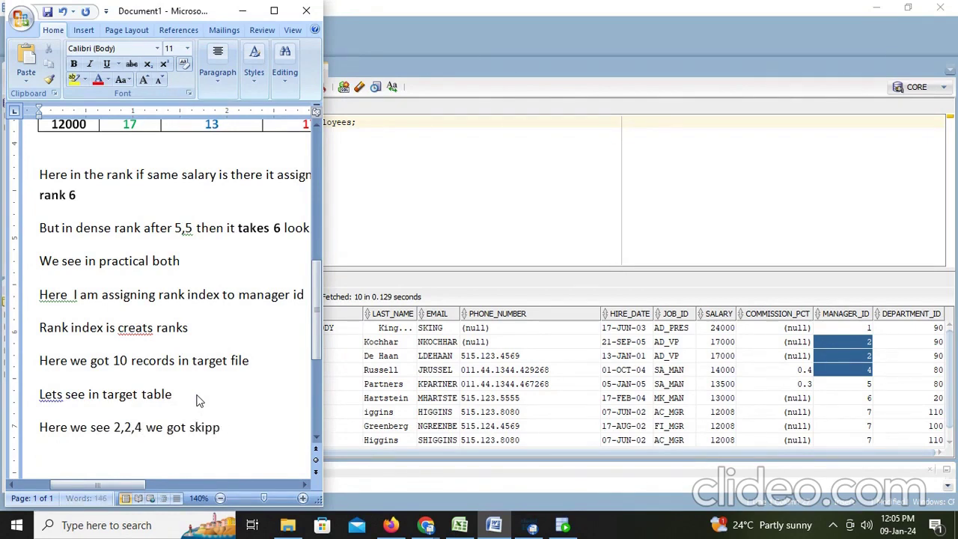
type("ed 3")
Check MANAGER_ID values 5 and 6 down to row 10, then maximize Word again
left_click(861, 370)
left_click_drag(862, 381, 862, 417)
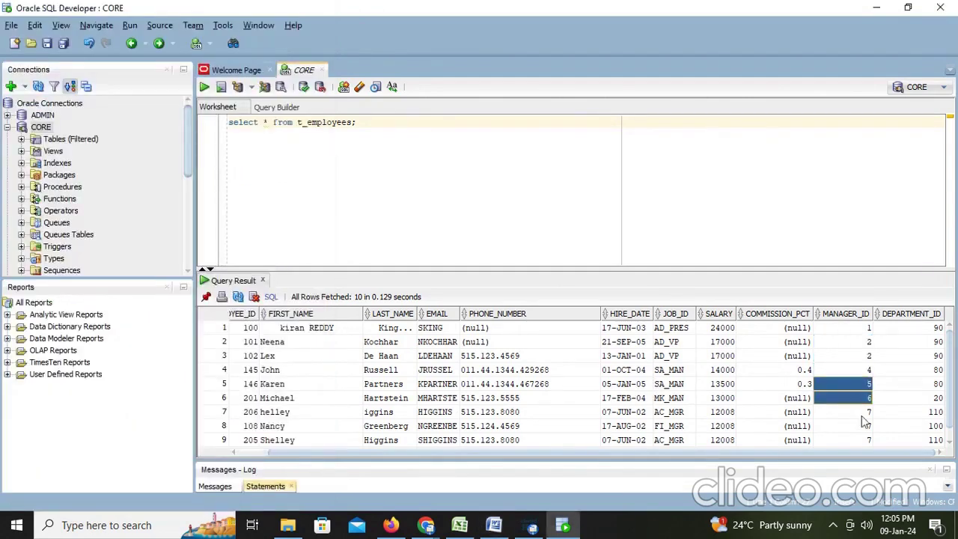
scroll(868, 406, "down", 1)
key("Down")
key("Down")
key("Down")
key("Down")
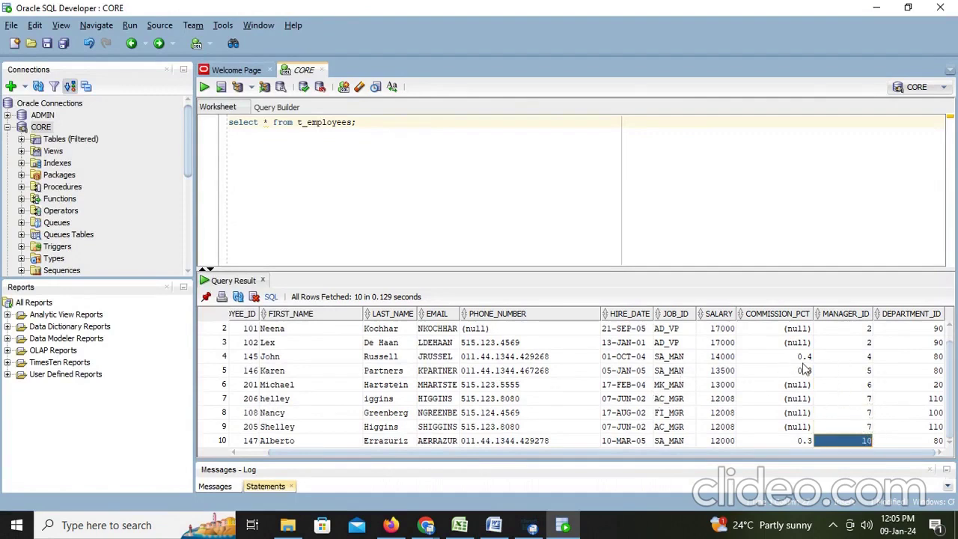
left_click(494, 525)
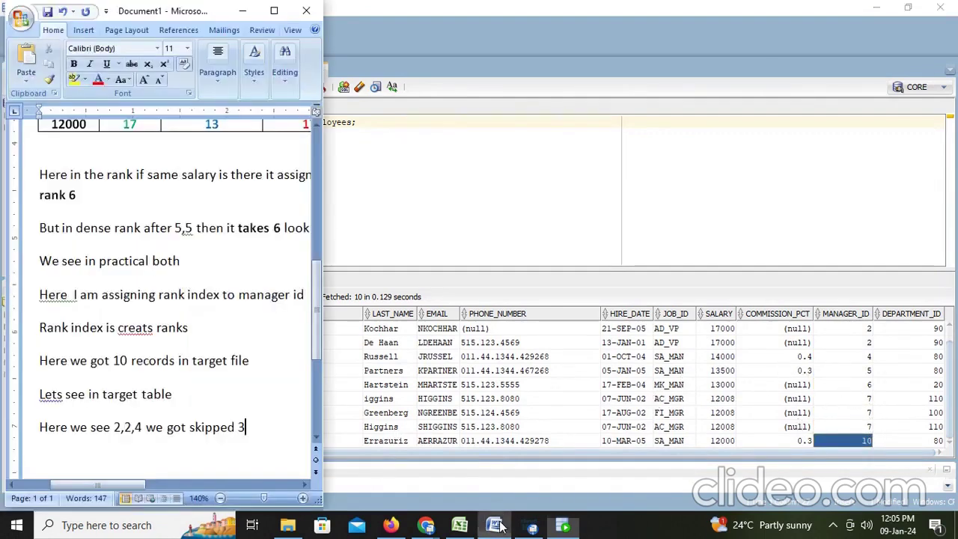
left_click(274, 11)
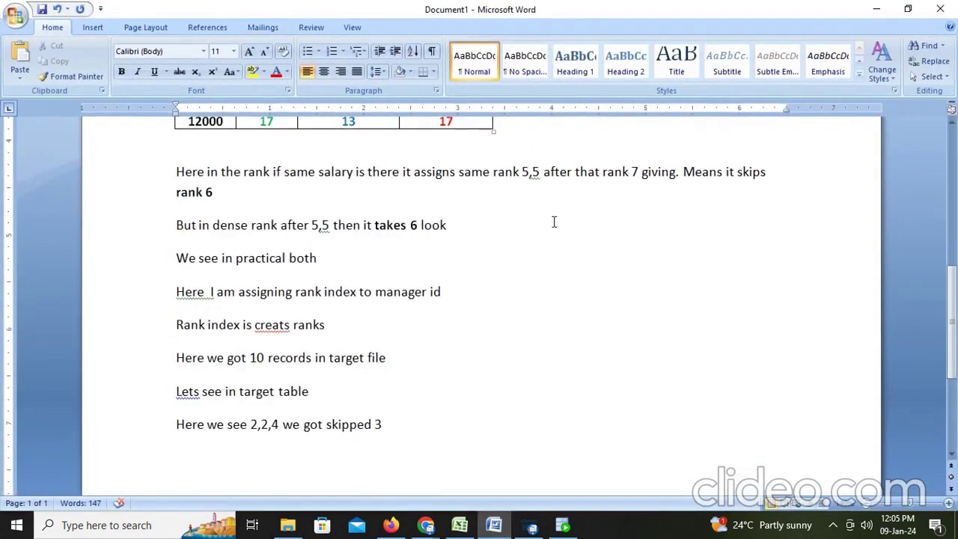
Add the note 'Like that skipped rank in rank transformation we can achieve this with dense_rank'
key("Return")
type("Like that skipped")
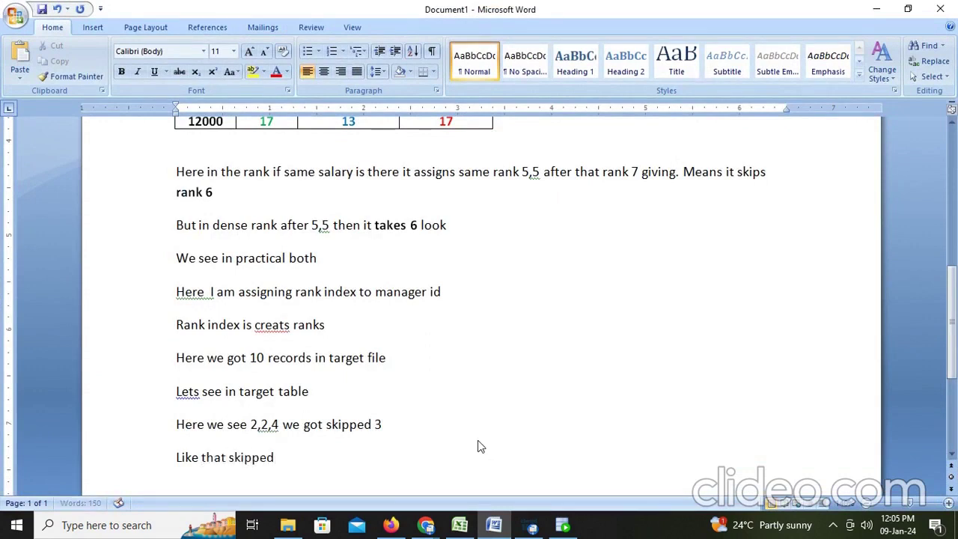
type(" rank in rank tra")
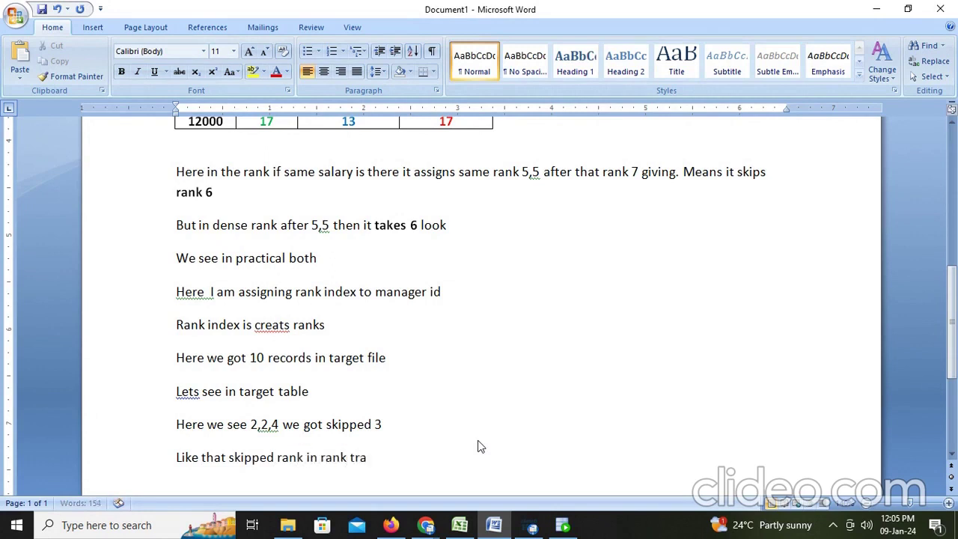
type("nsformation we can achi")
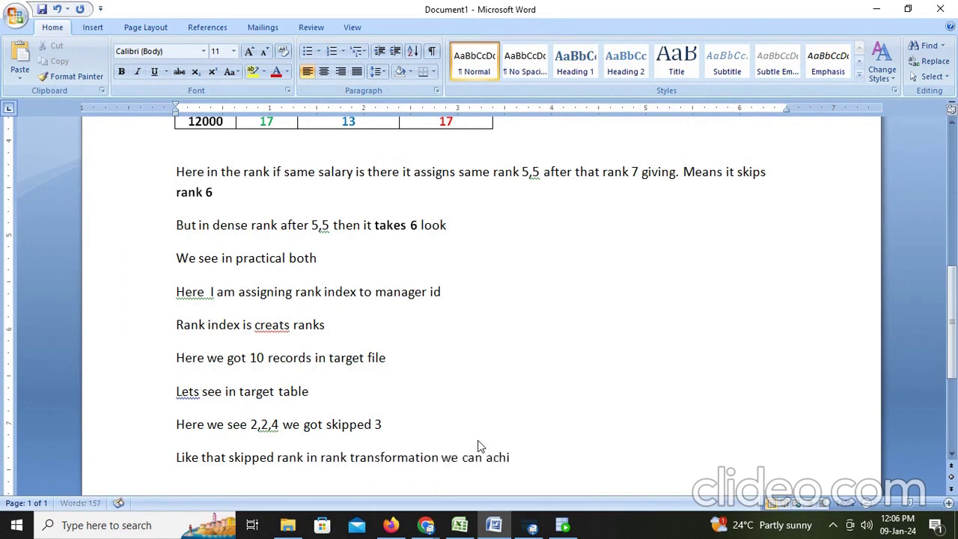
type("eve this with den")
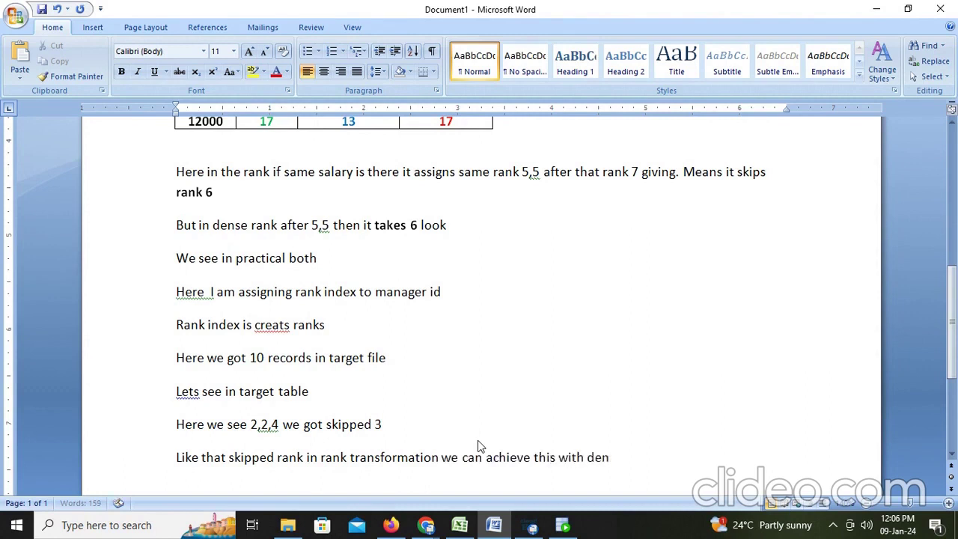
type("se_rank")
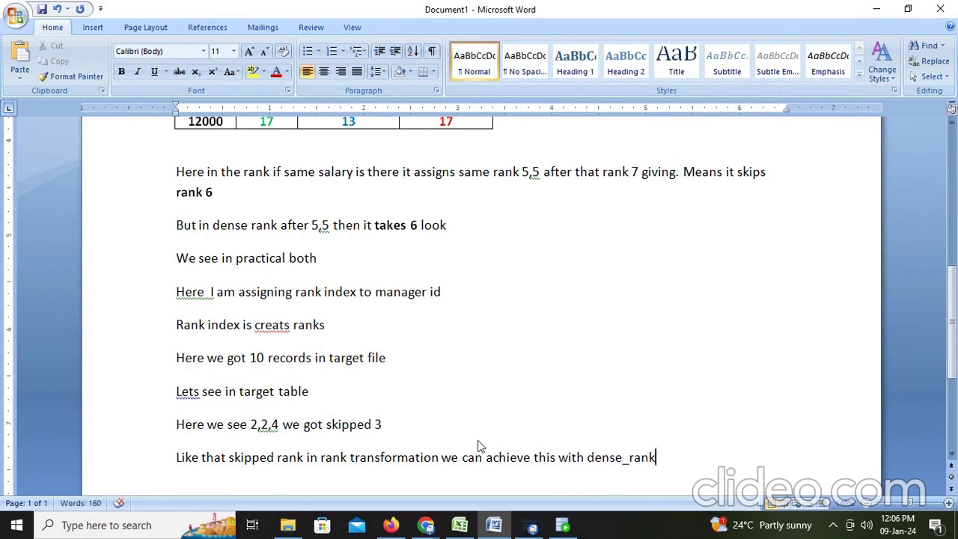
key("Return")
scroll(475, 439, "down", 2)
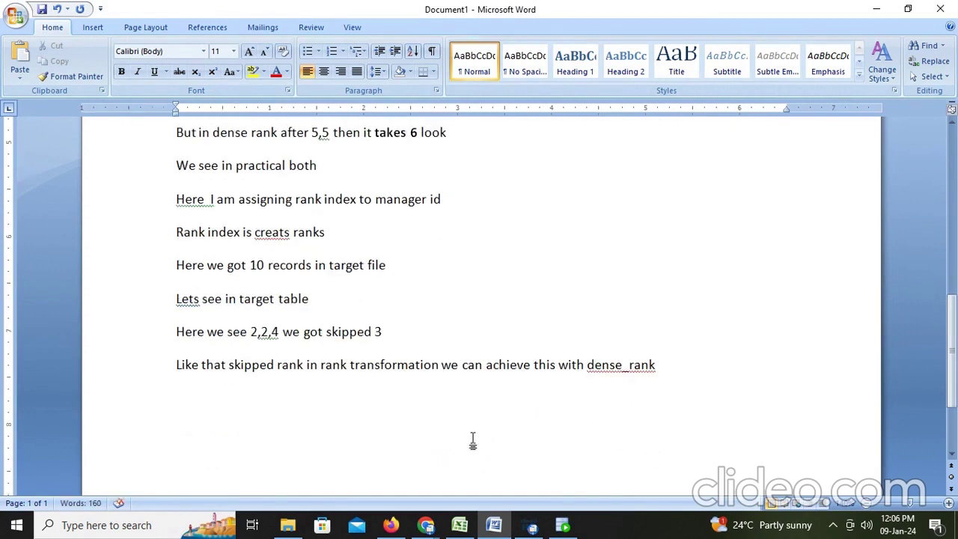
Add an 'Ex:' line, then 'I want to load the data with department rankwise lets see'
type("Ex:")
key("Return")
type("I wna")
key("BackSpace")
key("BackSpace")
type("ant to load t")
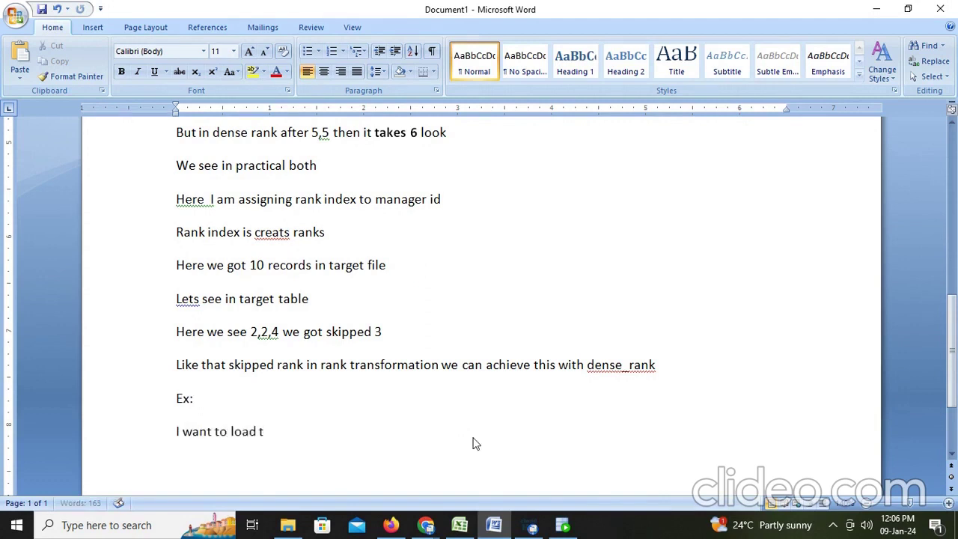
type("he data with")
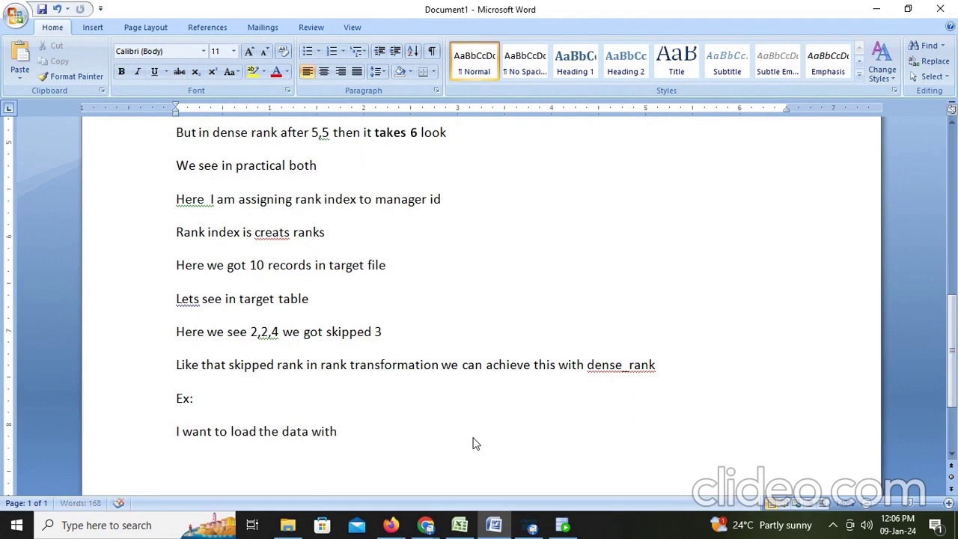
type(" department rank")
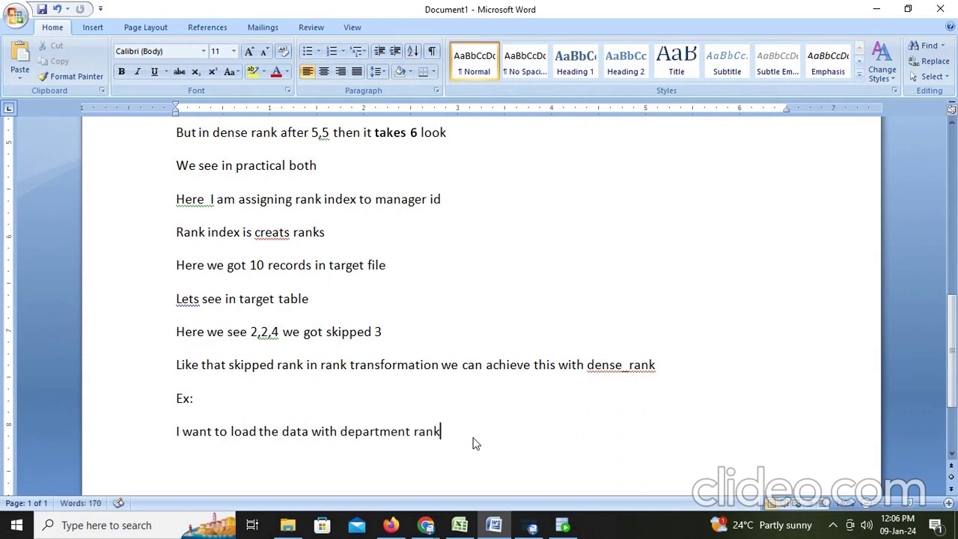
type("wi")
type("se let")
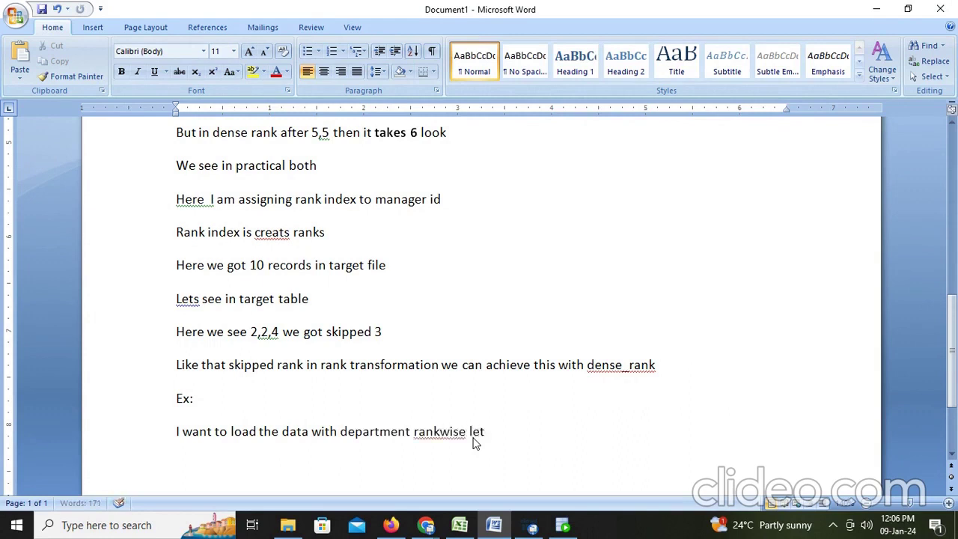
type("s see")
Close the M_rank-1 results and open the Rank transformation's properties in the M_rank mapping
left_click(391, 525)
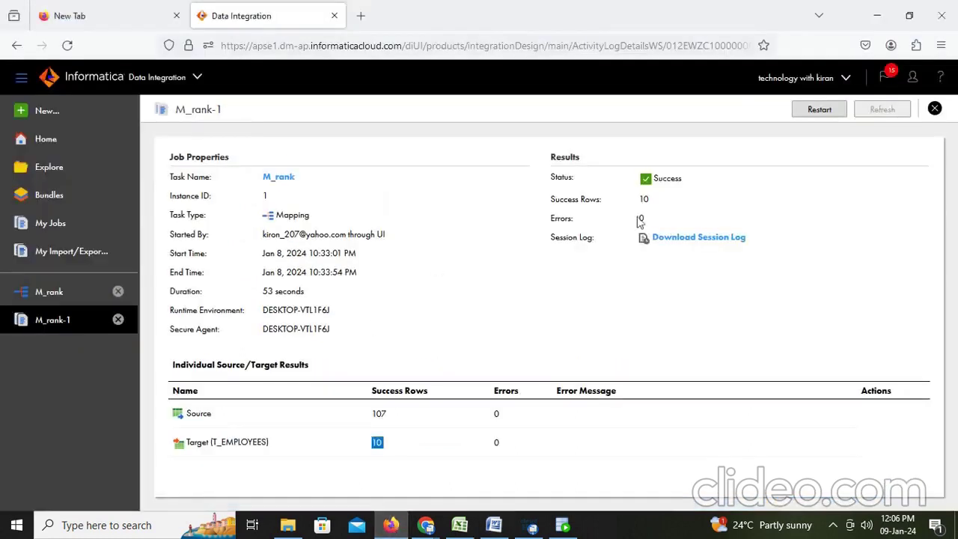
left_click(935, 109)
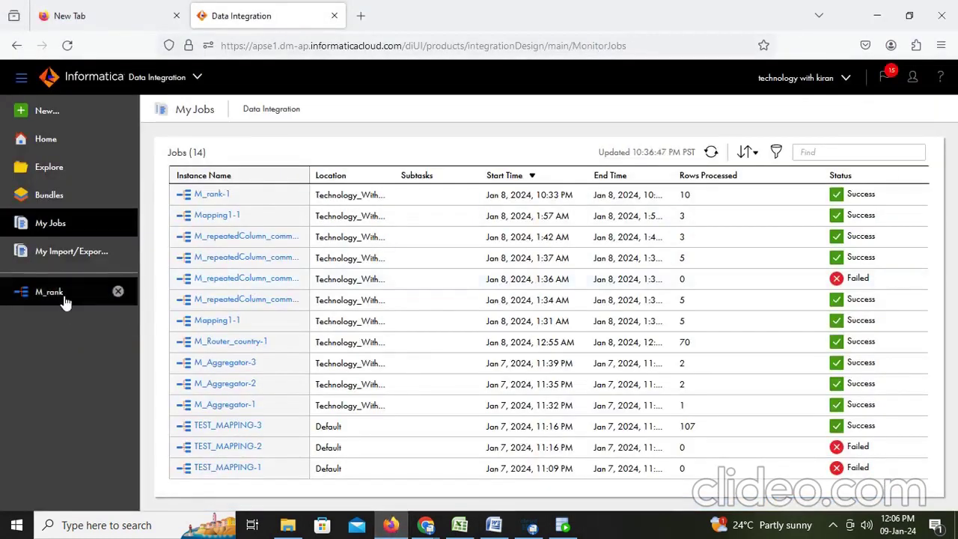
left_click(50, 292)
left_click(438, 263)
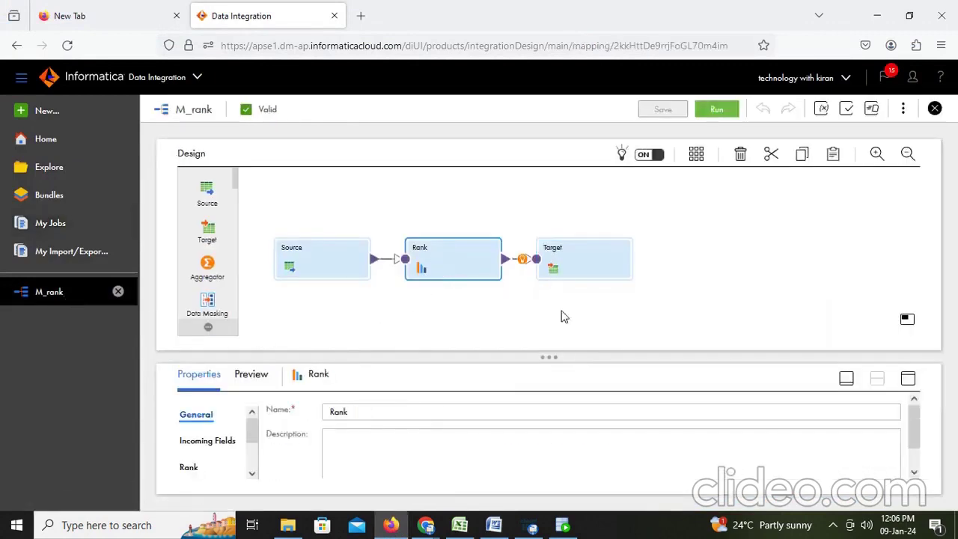
left_click(913, 379)
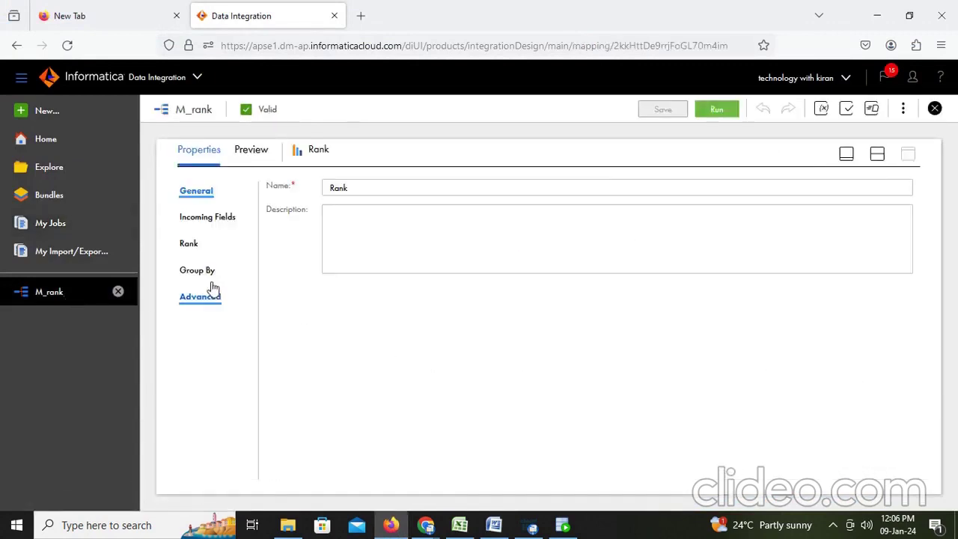
left_click(190, 246)
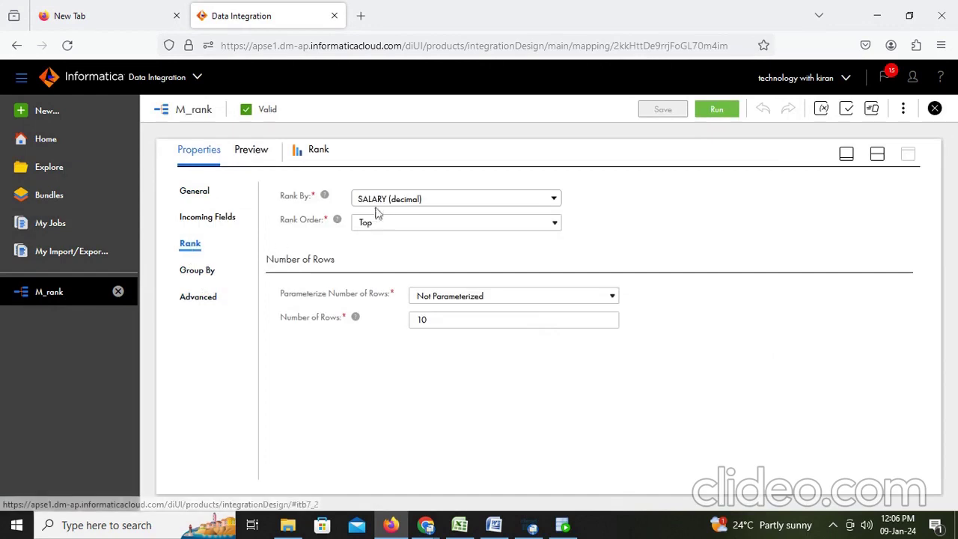
Add DEPARTMENT_ID as the Rank's group-by field and save the M_rank mapping
left_click(196, 271)
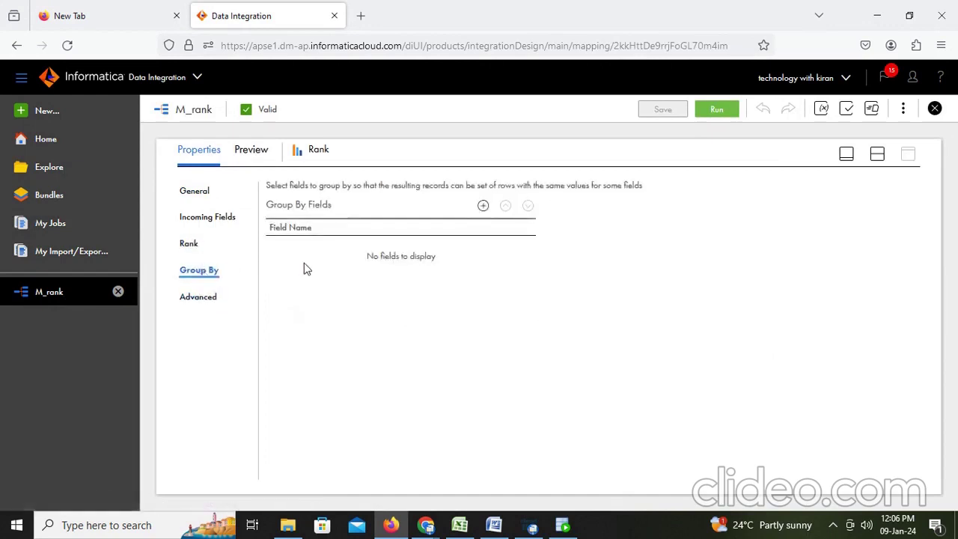
left_click(483, 206)
left_click(446, 248)
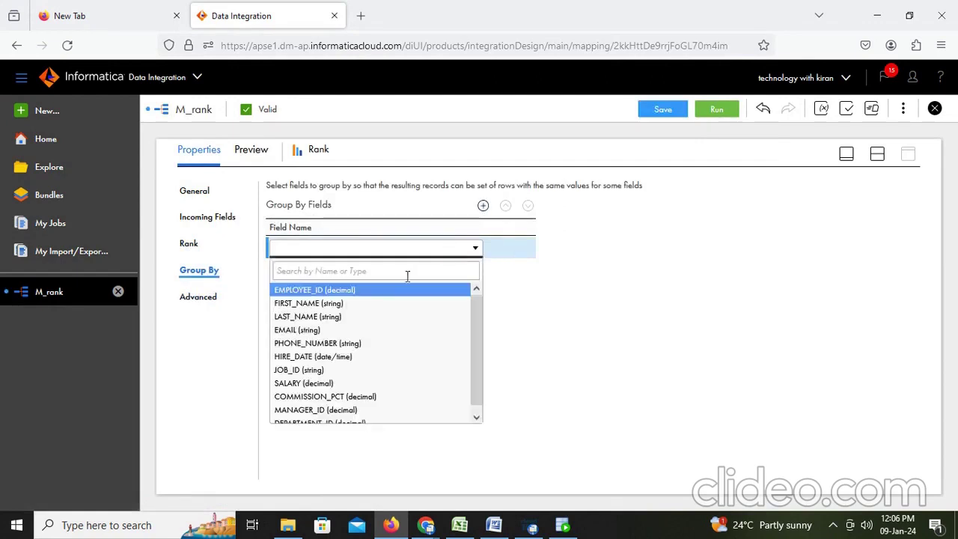
scroll(348, 375, "down", 1)
left_click(337, 417)
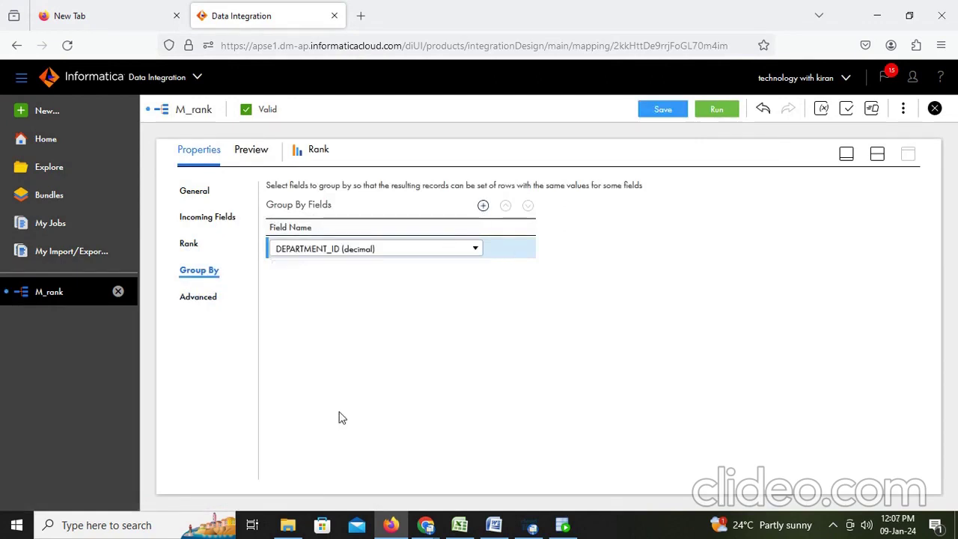
left_click(665, 113)
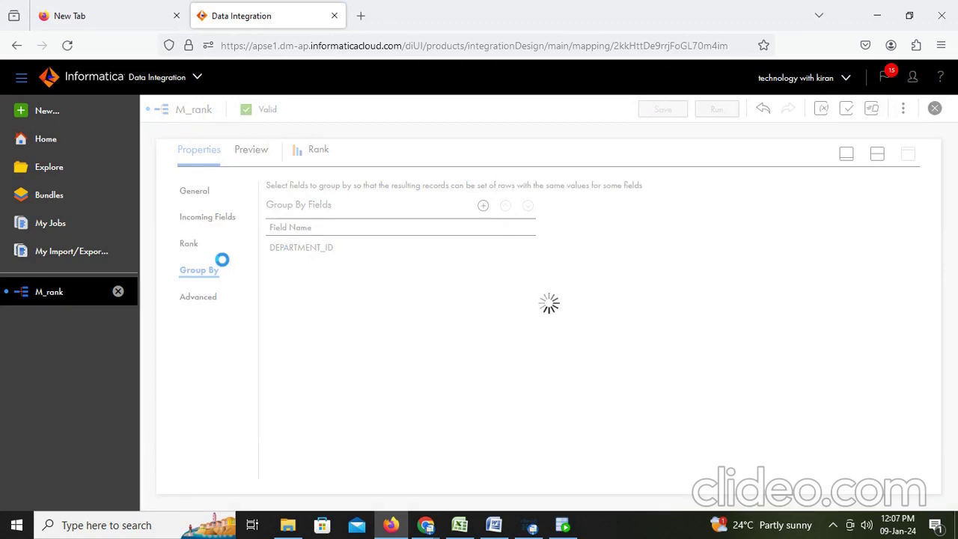
Add the note 'Here I want top 3 employees in each department', then reopen the Rank settings
left_click(494, 528)
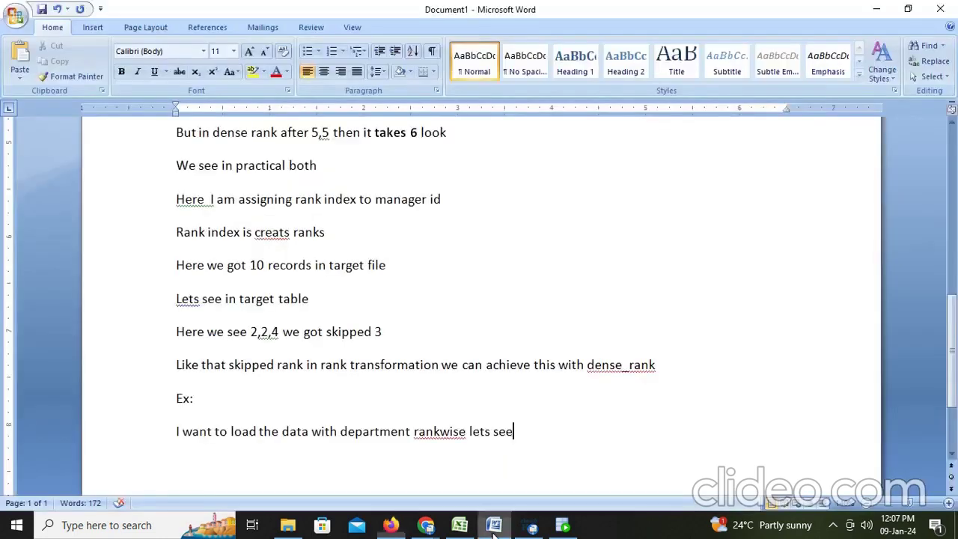
key("Return")
type("Here I")
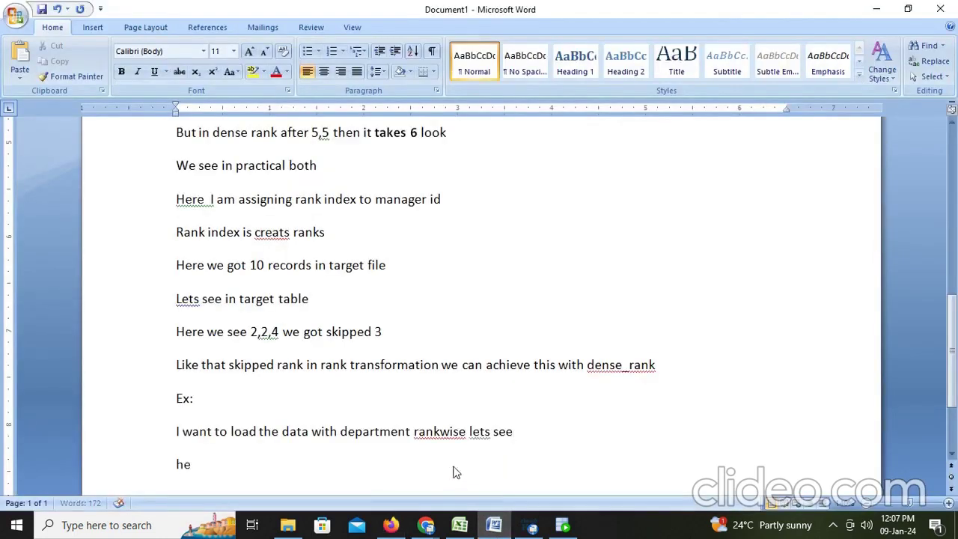
type(" want top ")
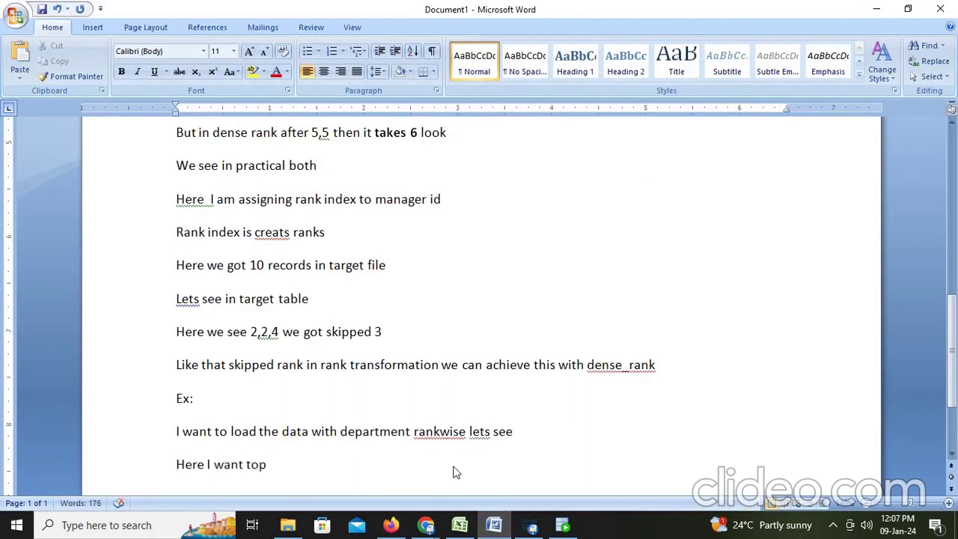
type("3 employee")
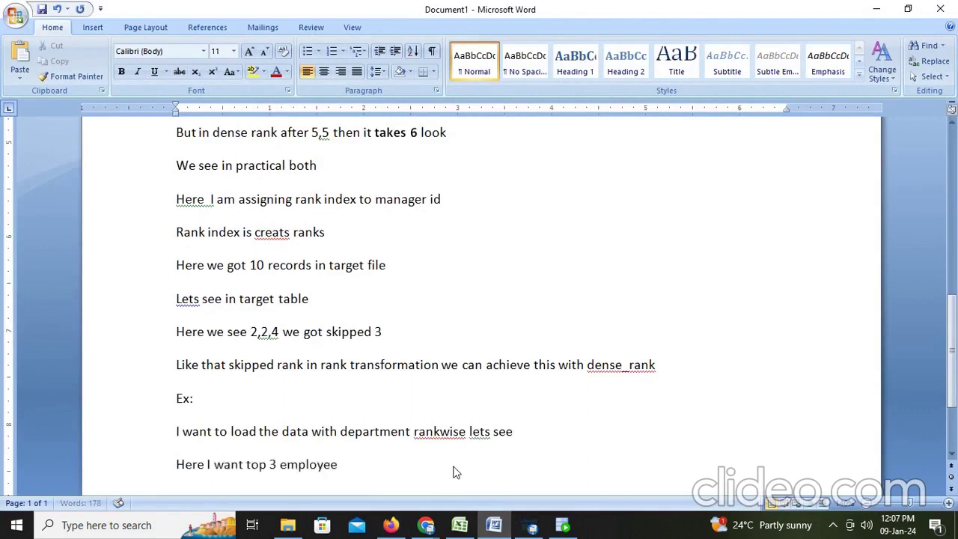
type("s in each dpet")
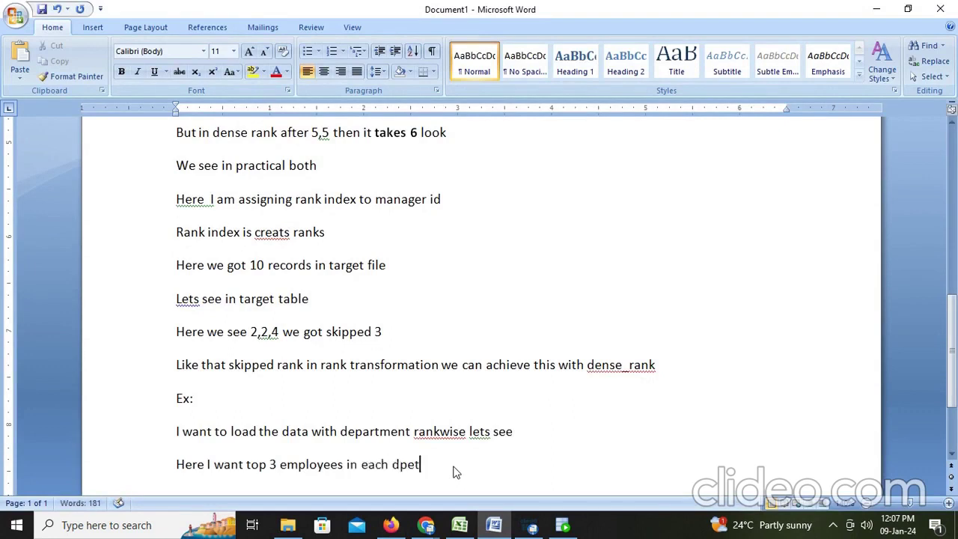
key("BackSpace")
key("BackSpace")
key("BackSpace")
type("eparteme")
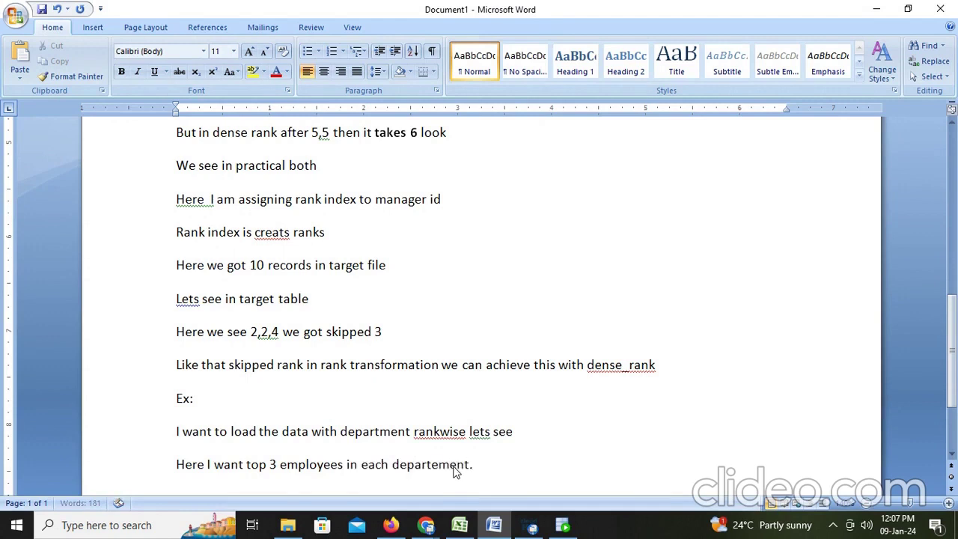
left_click(281, 463)
key("alt+Tab")
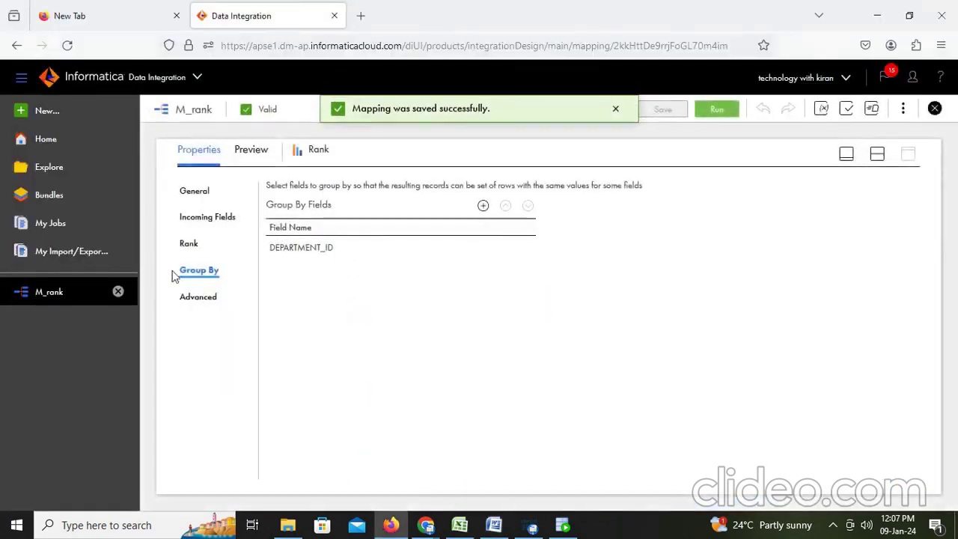
left_click(188, 249)
Change the Rank's Number of Rows from 10 to 3 and save the mapping
left_click_drag(452, 319, 377, 318)
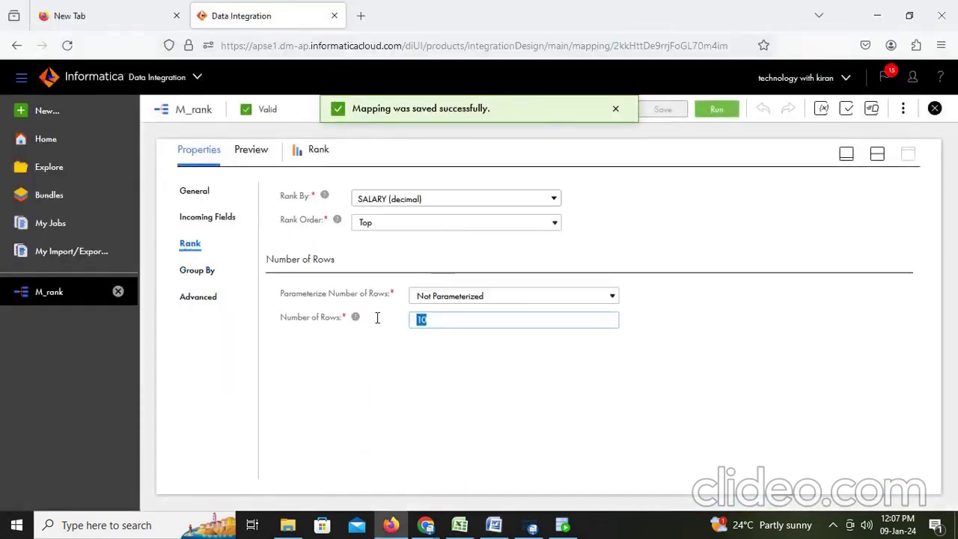
type("3")
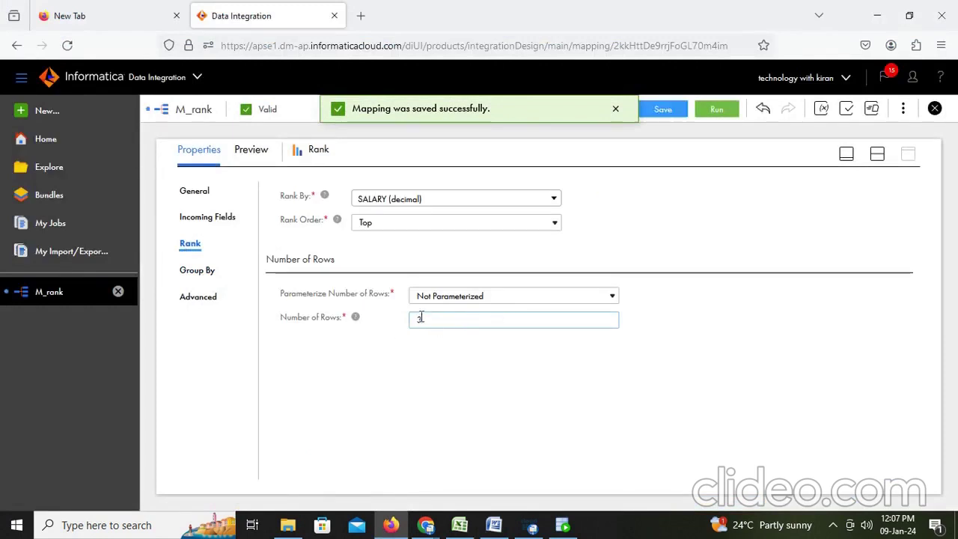
left_click(663, 110)
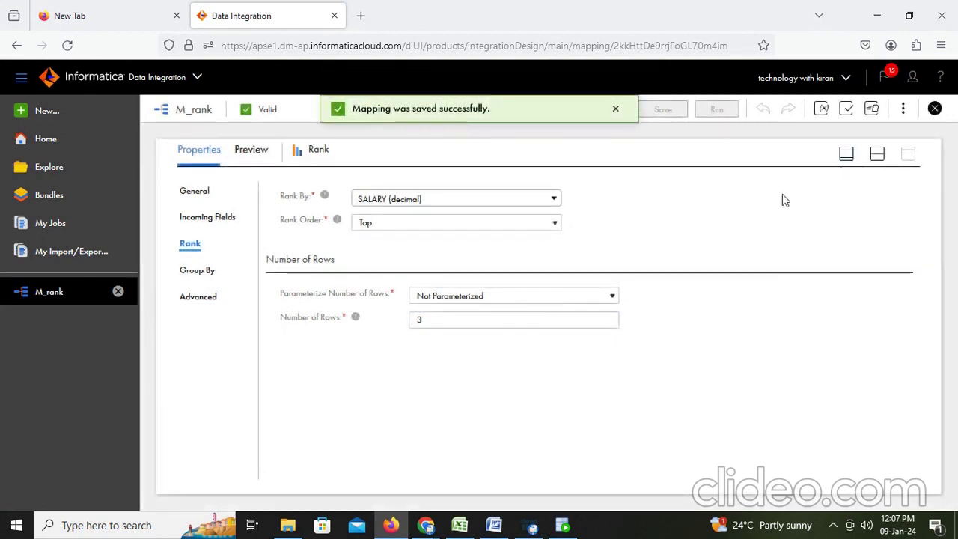
left_click(878, 155)
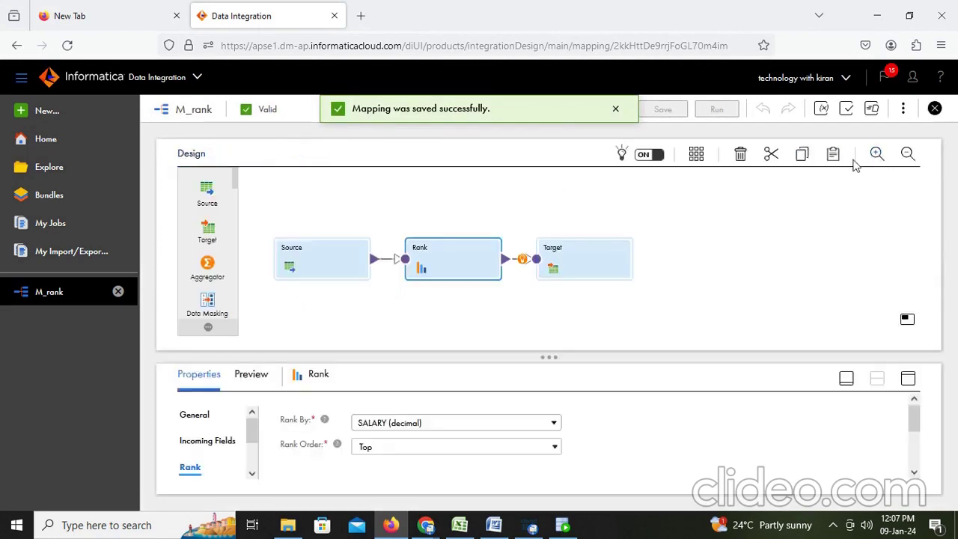
left_click(719, 216)
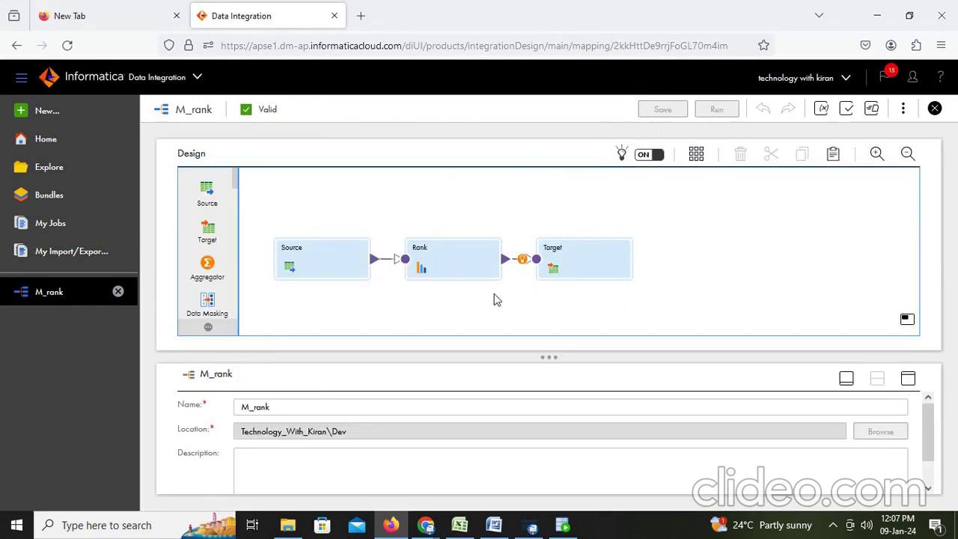
Confirm the Rank groups by DEPARTMENT_ID, then validate M_rank so it reports 'Mapping is valid'
left_click(442, 267)
left_click(599, 259)
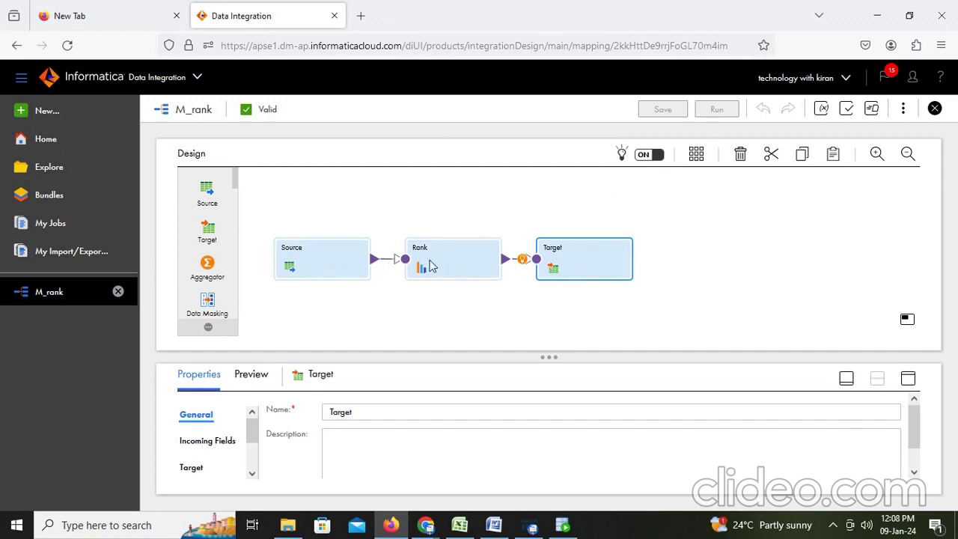
left_click(431, 263)
left_click(903, 380)
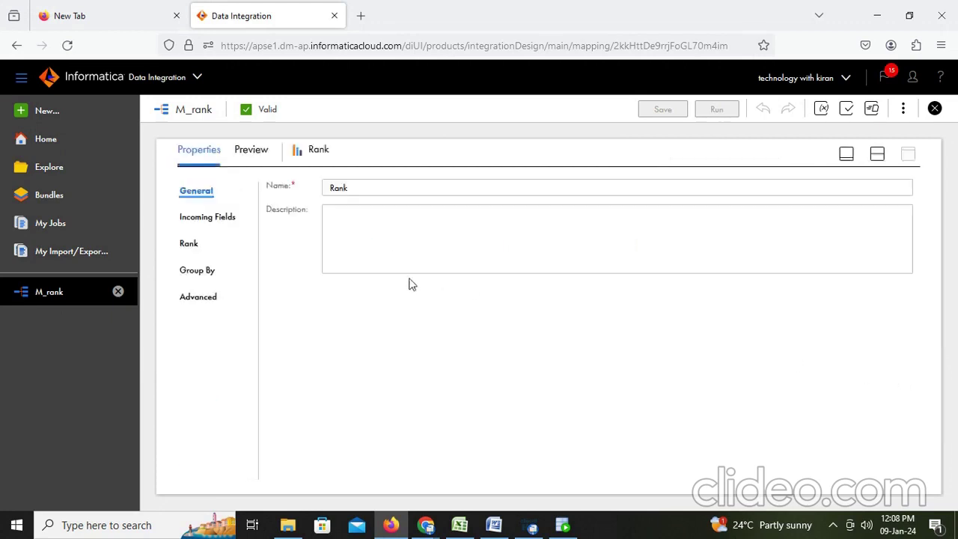
left_click(189, 244)
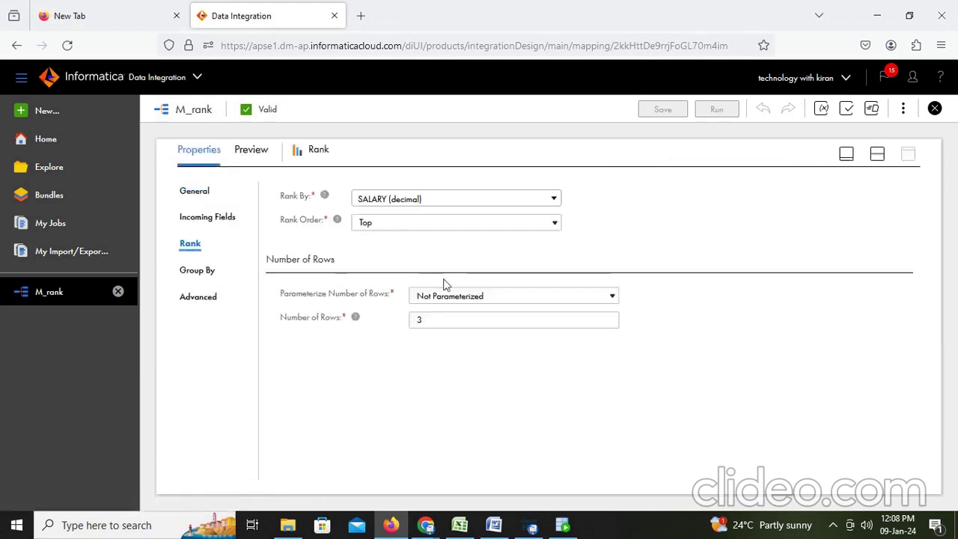
left_click(209, 271)
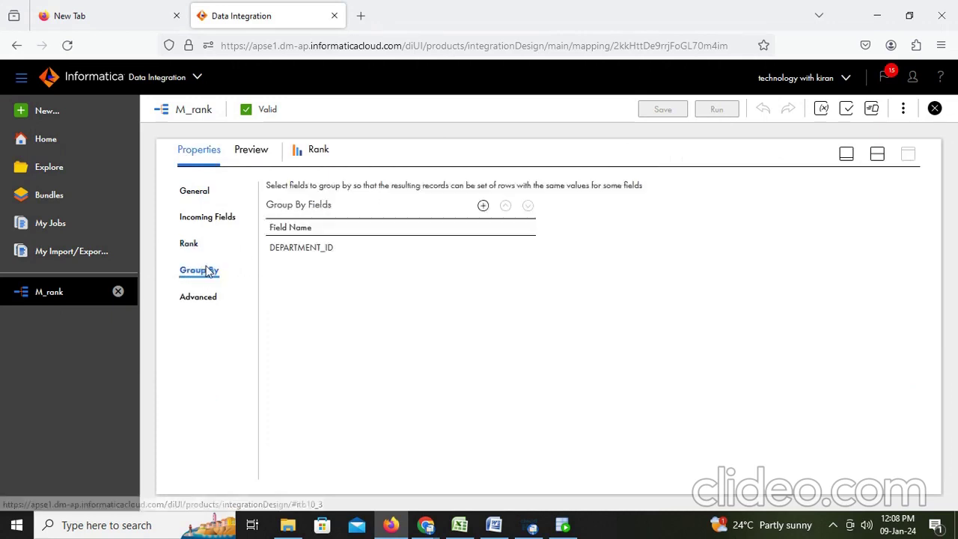
left_click(331, 251)
left_click(440, 257)
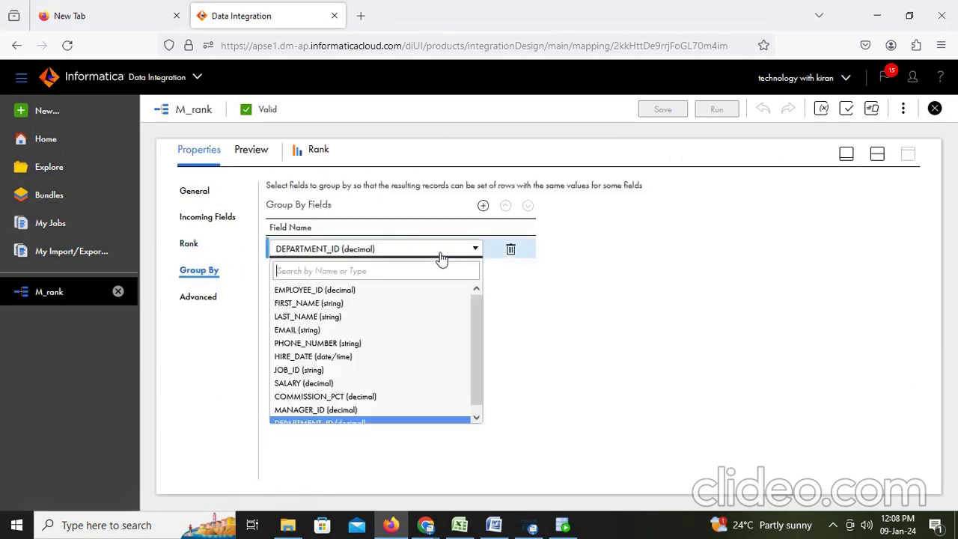
left_click(369, 424)
left_click(514, 367)
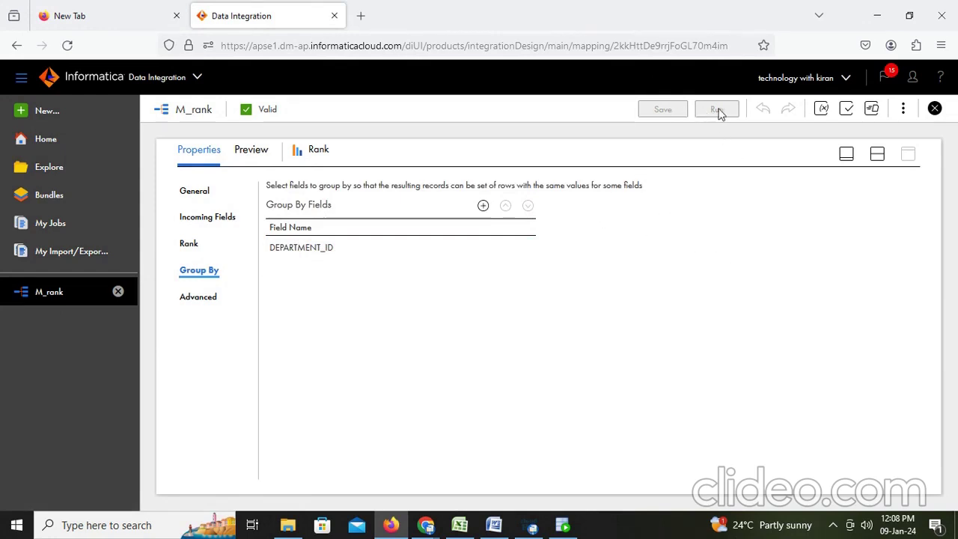
left_click(847, 109)
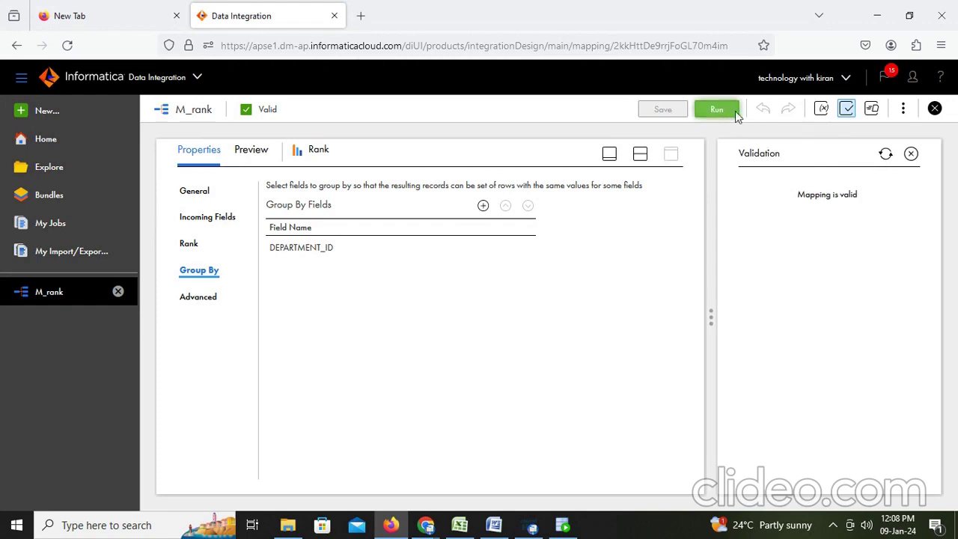
Run M_rank and refresh My Jobs until M_rank-2 shows Success with 26 rows processed
left_click(728, 111)
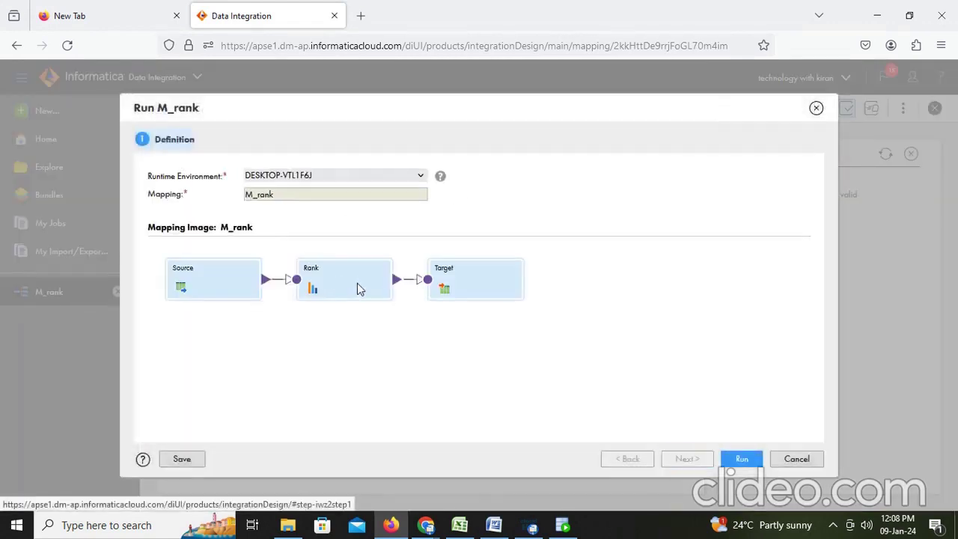
left_click(731, 463)
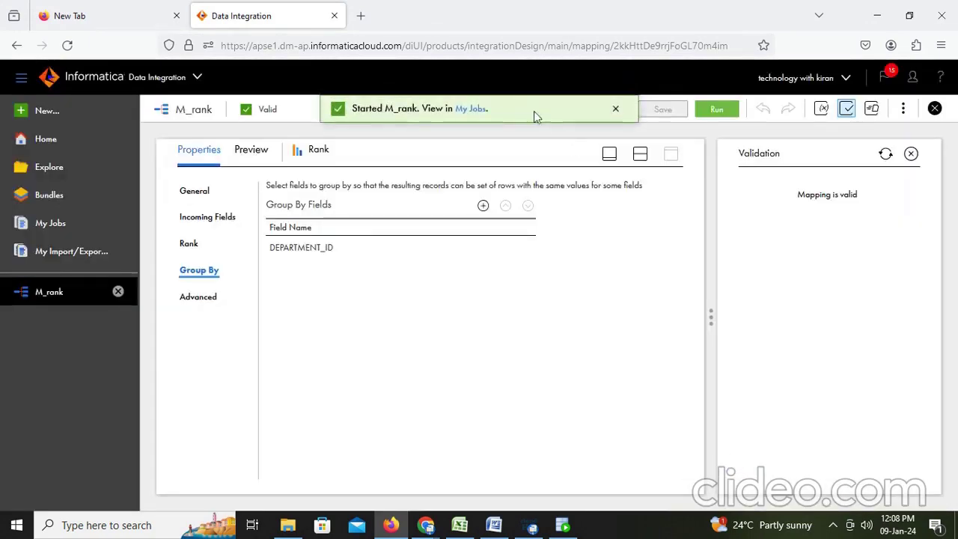
left_click(479, 110)
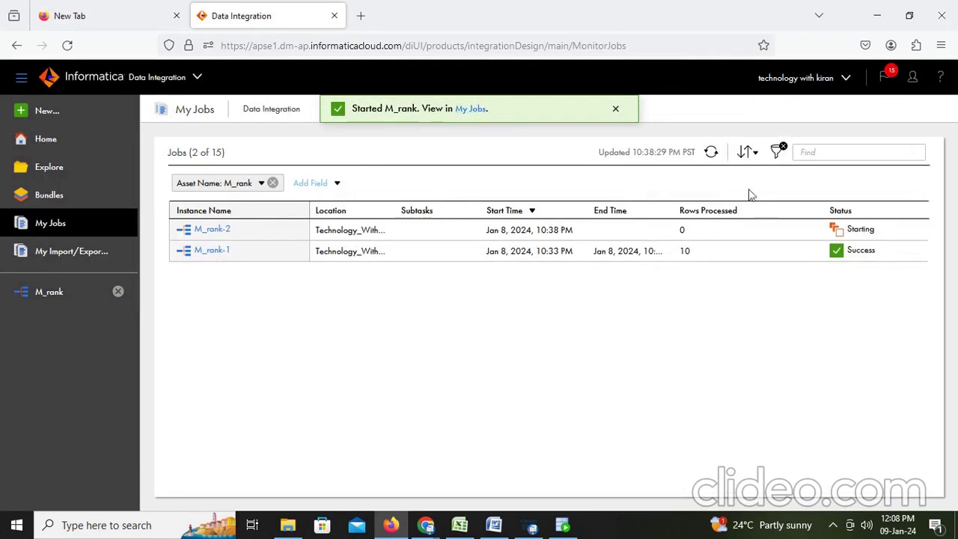
left_click(712, 153)
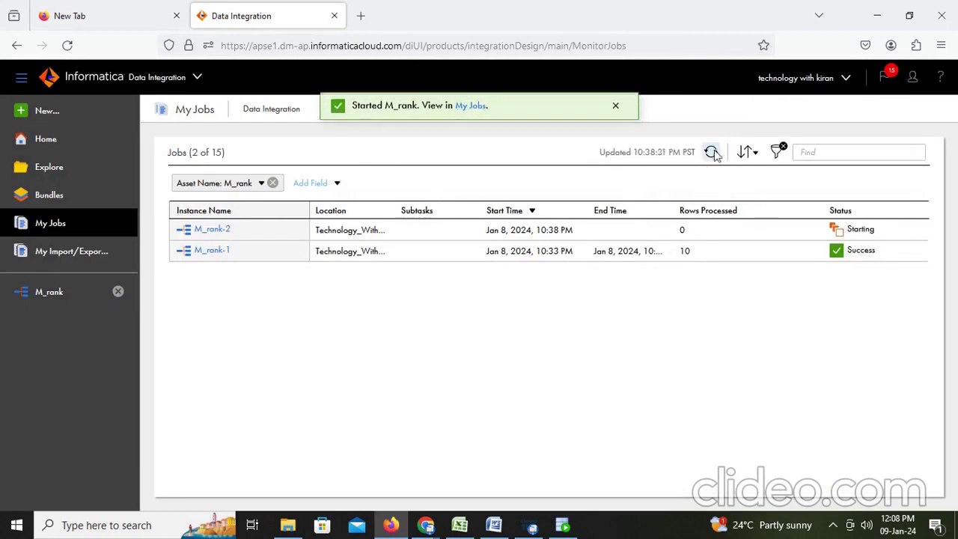
left_click(712, 153)
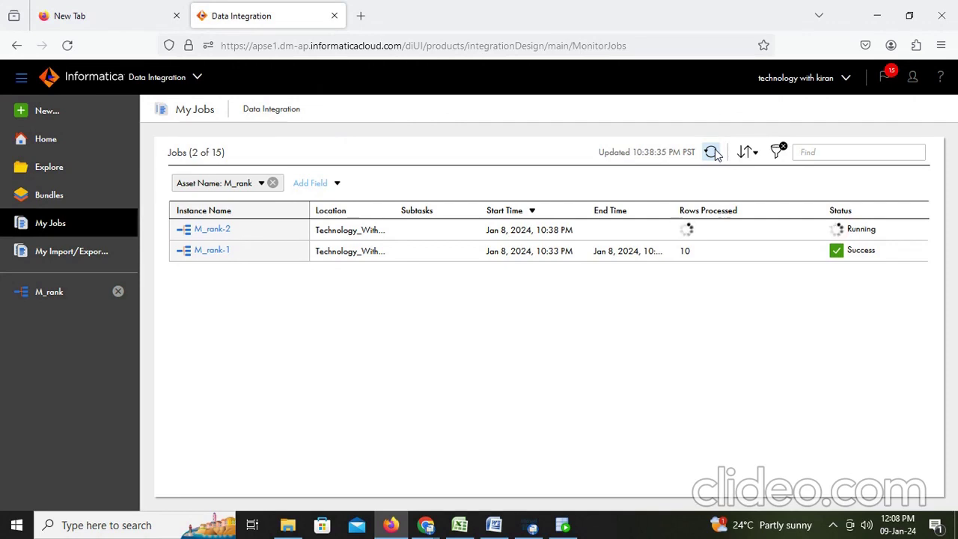
left_click(712, 153)
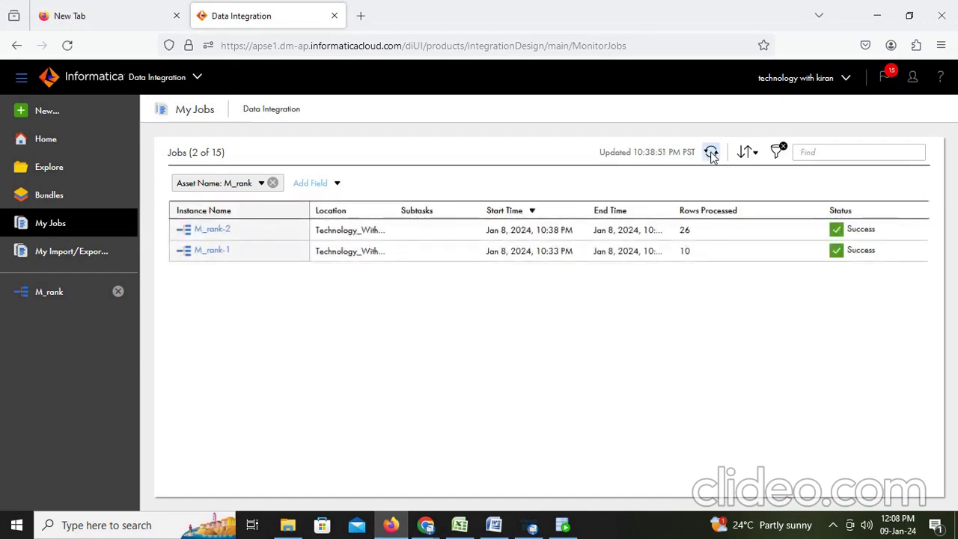
left_click_drag(691, 233, 675, 236)
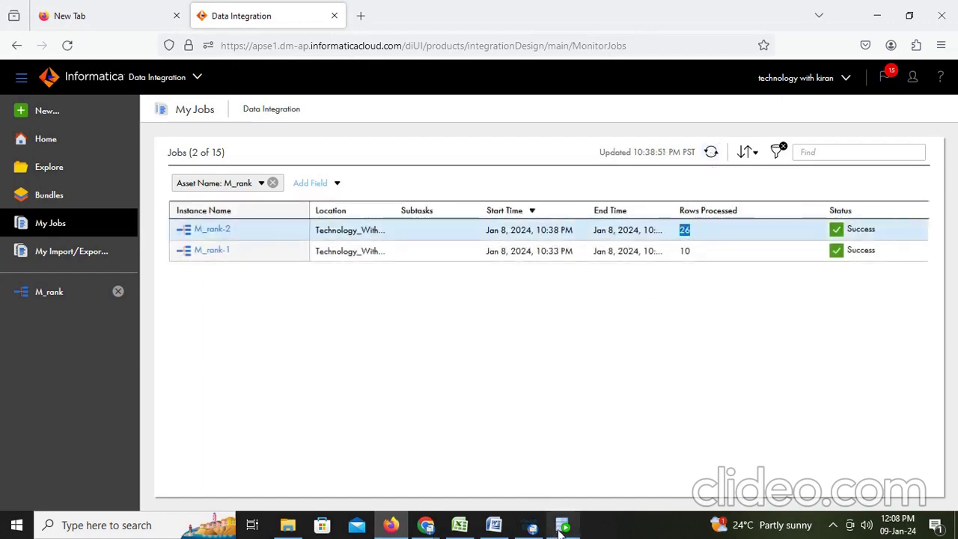
left_click(563, 525)
Rerun the t_employees query and check the rank values for departments 10, 20 and 30
key("ctrl+Return")
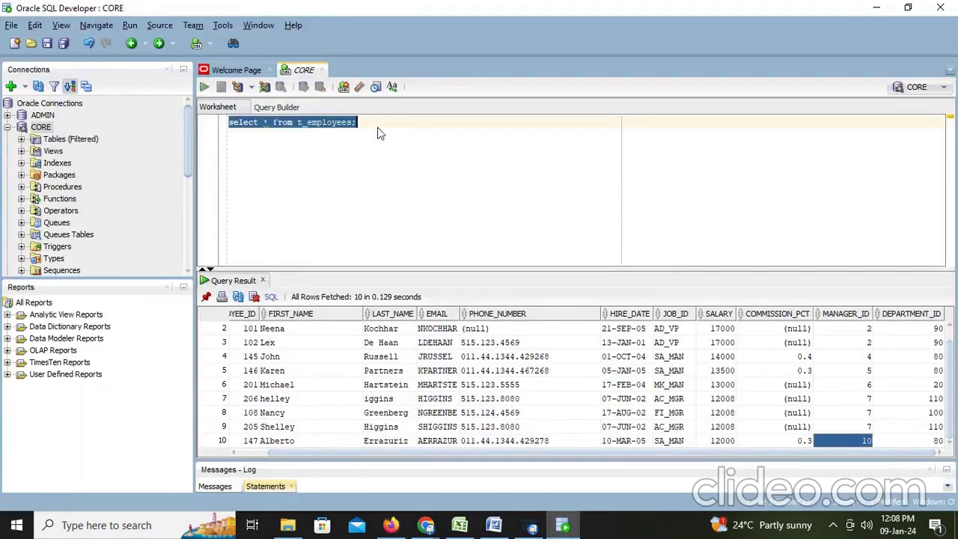
left_click_drag(473, 452, 628, 481)
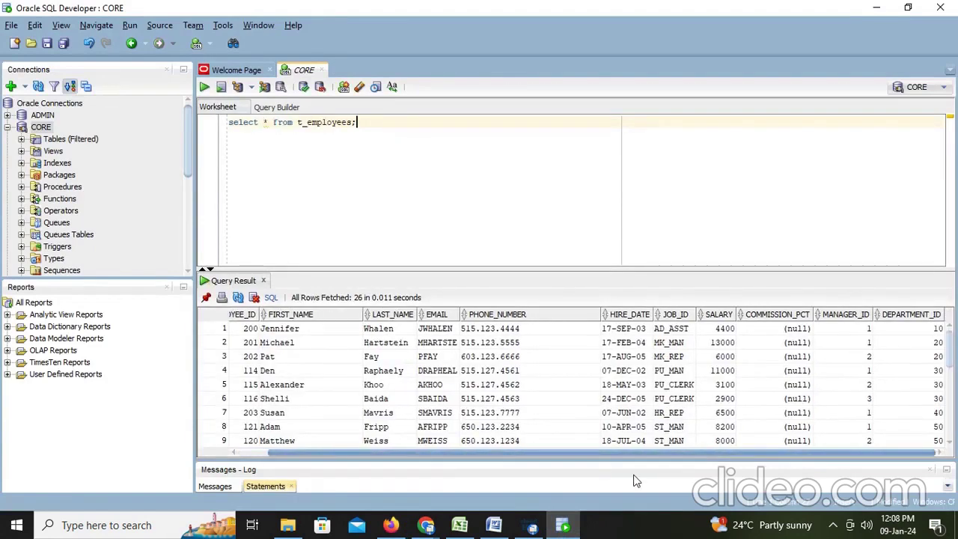
left_click(935, 329)
key("Left")
left_click_drag(928, 344, 928, 356)
left_click_drag(859, 344, 859, 354)
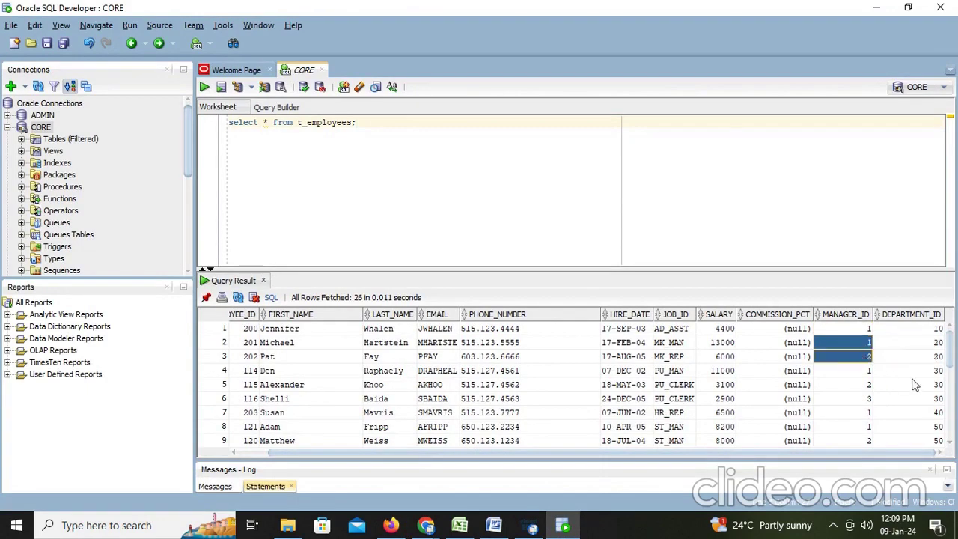
left_click_drag(940, 373, 918, 400)
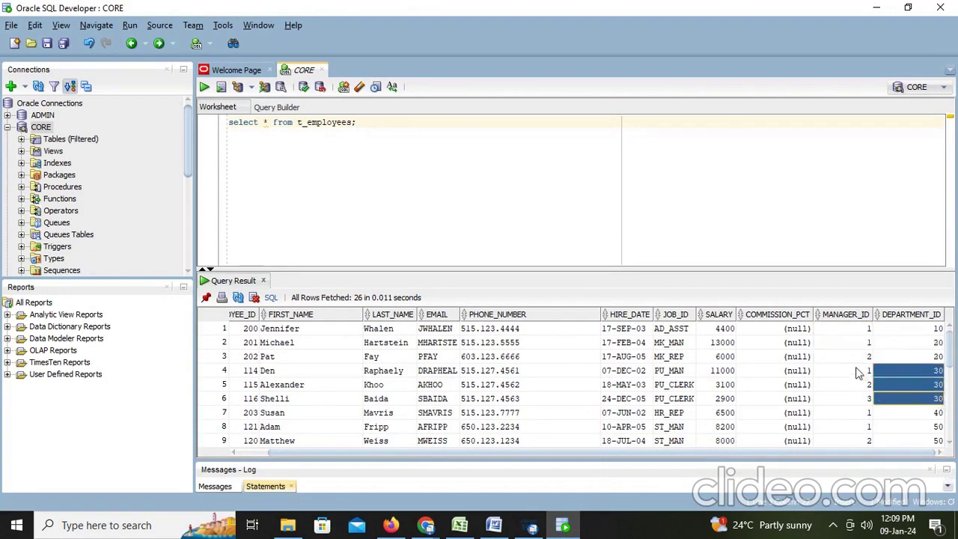
left_click_drag(861, 371, 867, 401)
Confirm the three department 50 rows carry rank values 1 to 3
scroll(928, 412, "down", 2)
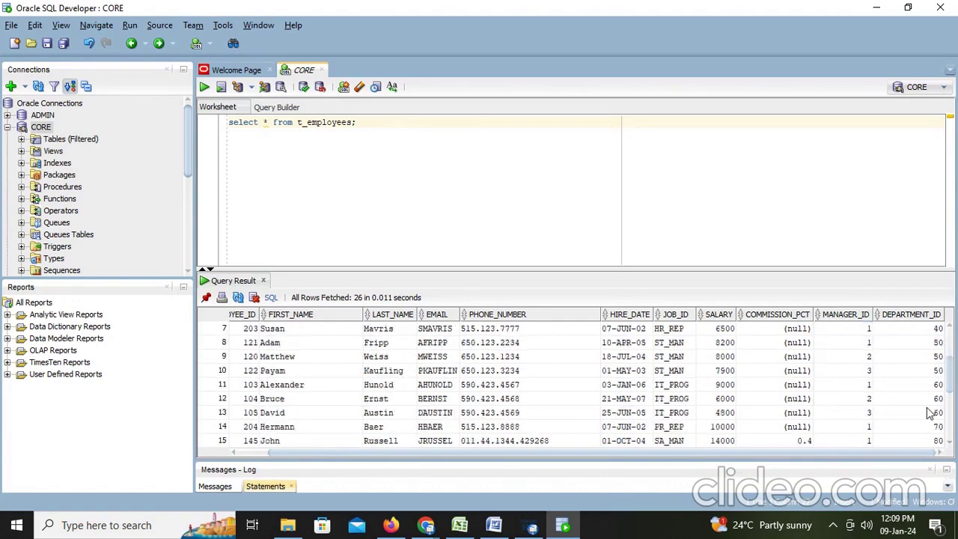
left_click(940, 344)
left_click_drag(940, 344, 940, 372)
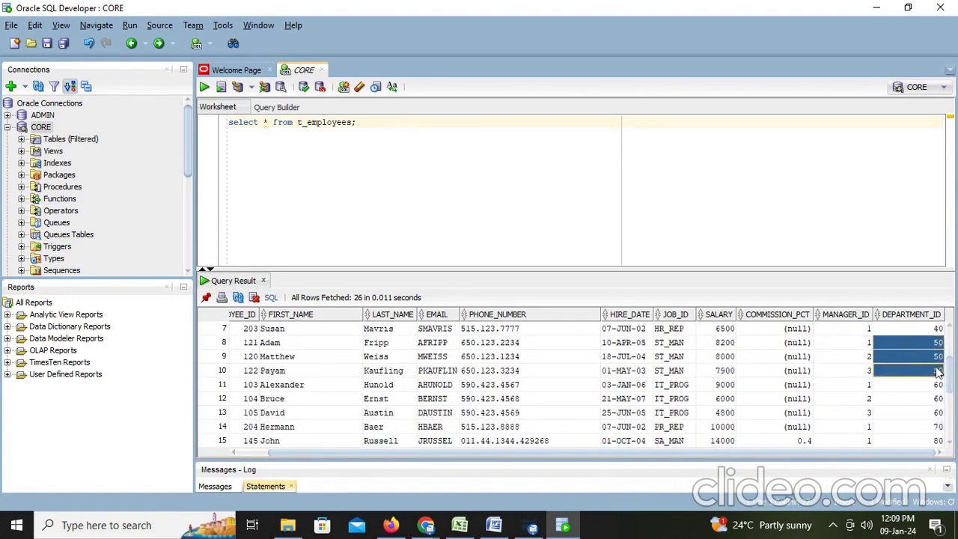
left_click_drag(861, 344, 880, 373)
Compare the DEPARTMENT_ID, MANAGER_ID and salary values of department 90's rows 18–20
scroll(899, 376, "down", 3)
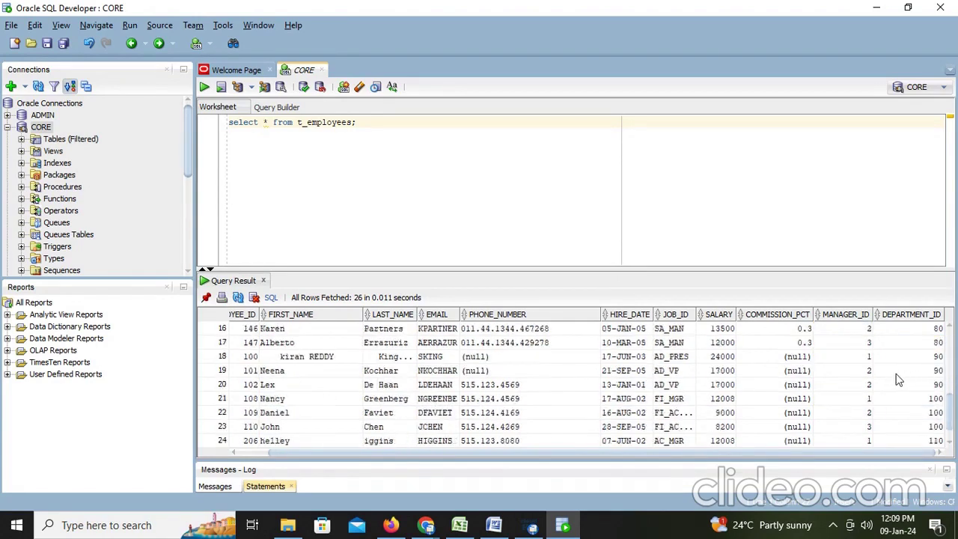
left_click(941, 362)
left_click(936, 372)
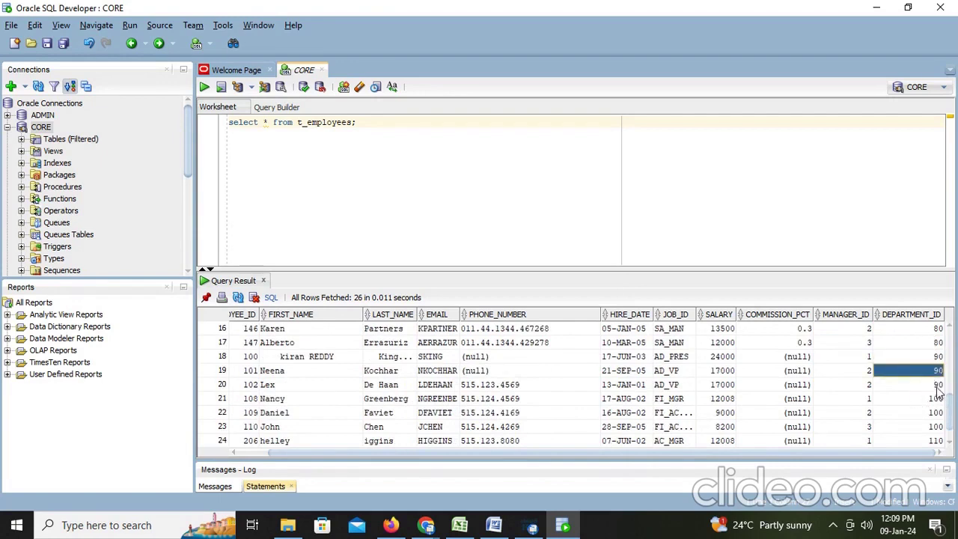
left_click(937, 389)
left_click_drag(868, 358, 866, 373)
left_click(870, 387)
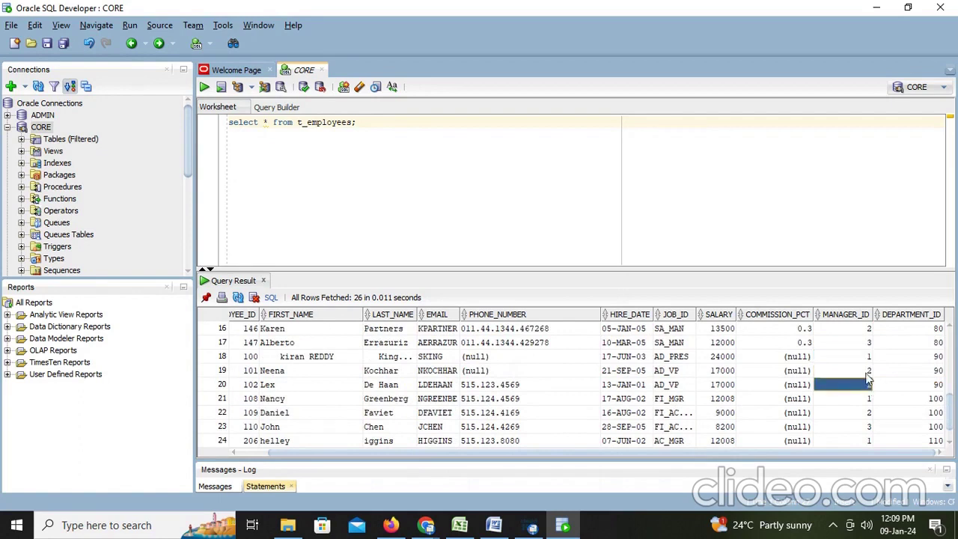
left_click(730, 383)
left_click(733, 372)
left_click(733, 382)
left_click(733, 371)
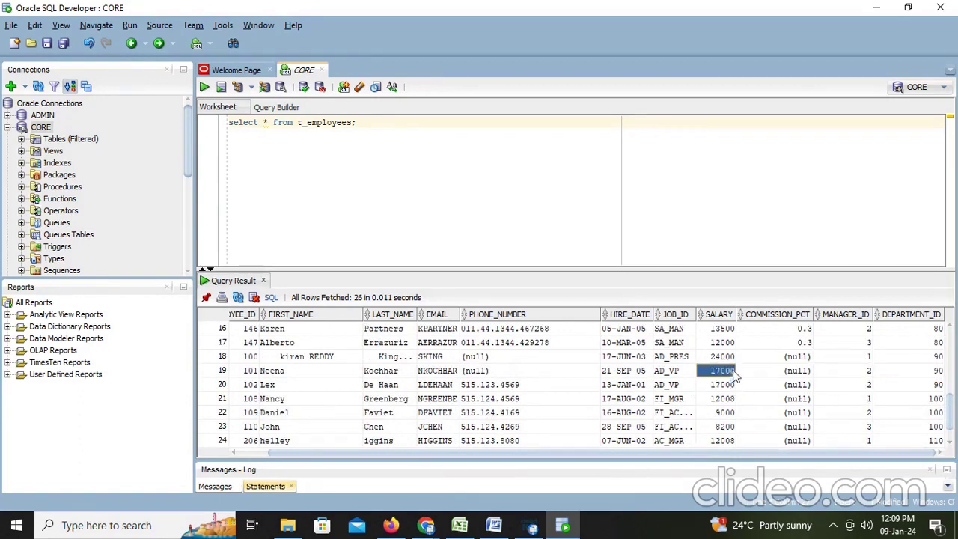
left_click_drag(729, 384, 808, 384)
Recheck rows 19–20's manager and department, scroll to the last row, and return to Word
left_click(869, 373)
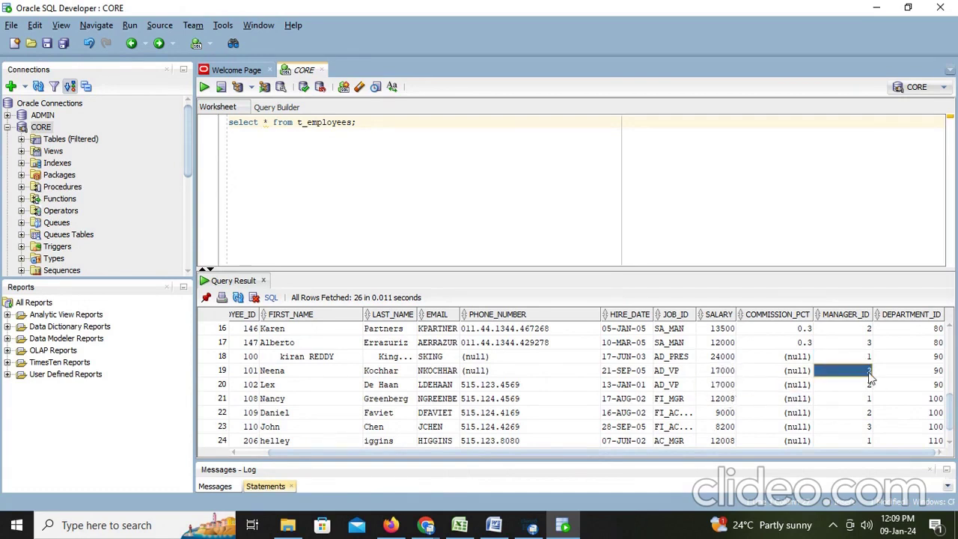
left_click(873, 386)
left_click(939, 373)
left_click(938, 385)
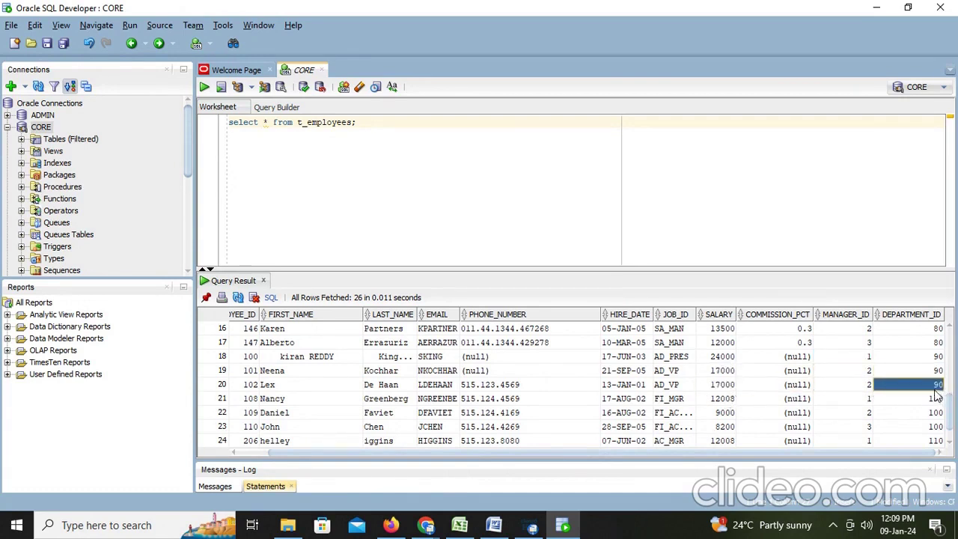
scroll(539, 414, "down", 1)
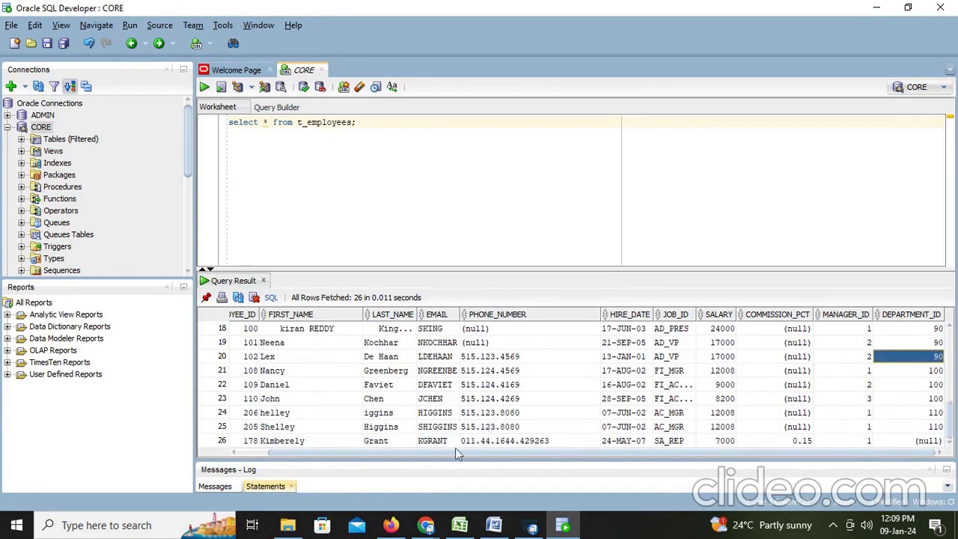
left_click(493, 524)
scroll(514, 389, "down", 3)
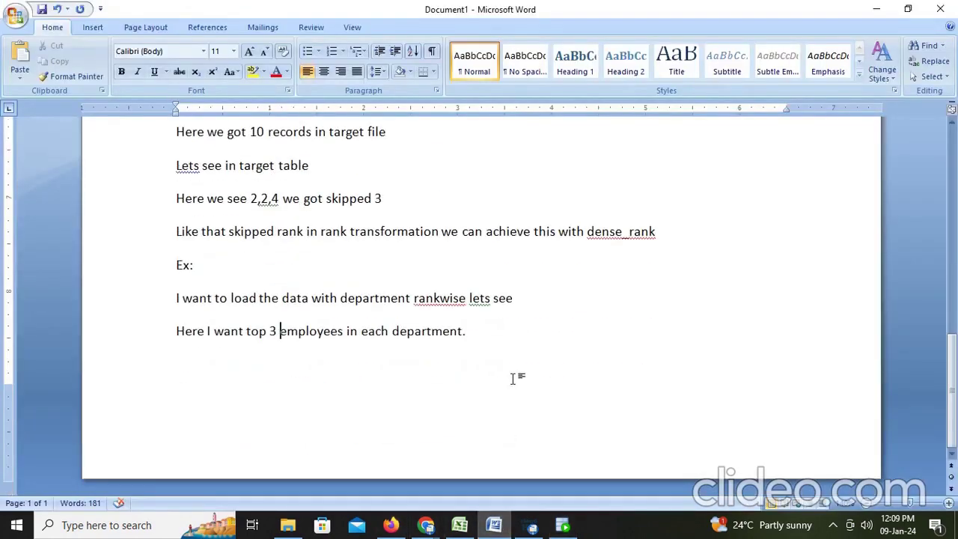
On page 2, write 'If I want to get top 2 in each department to target'
key("Return")
key("Return")
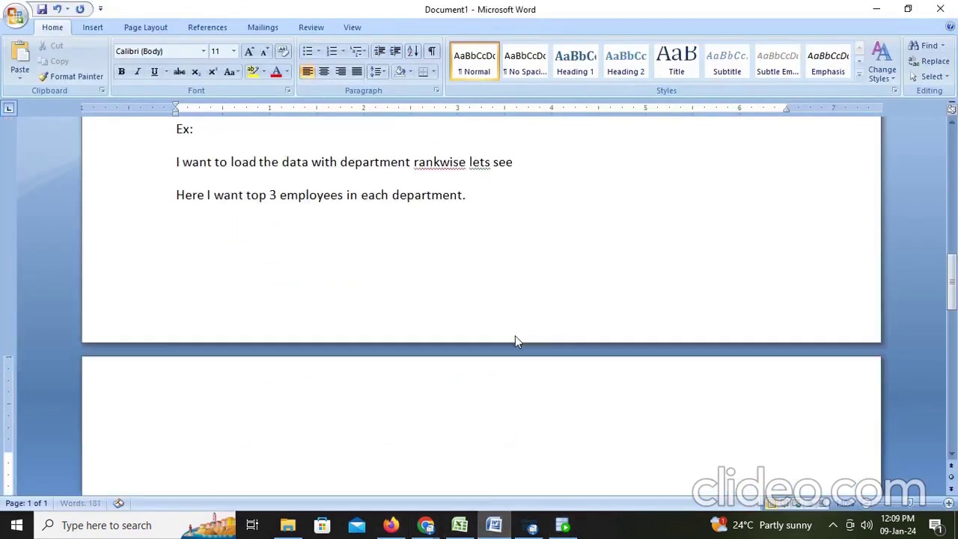
type("If I want to")
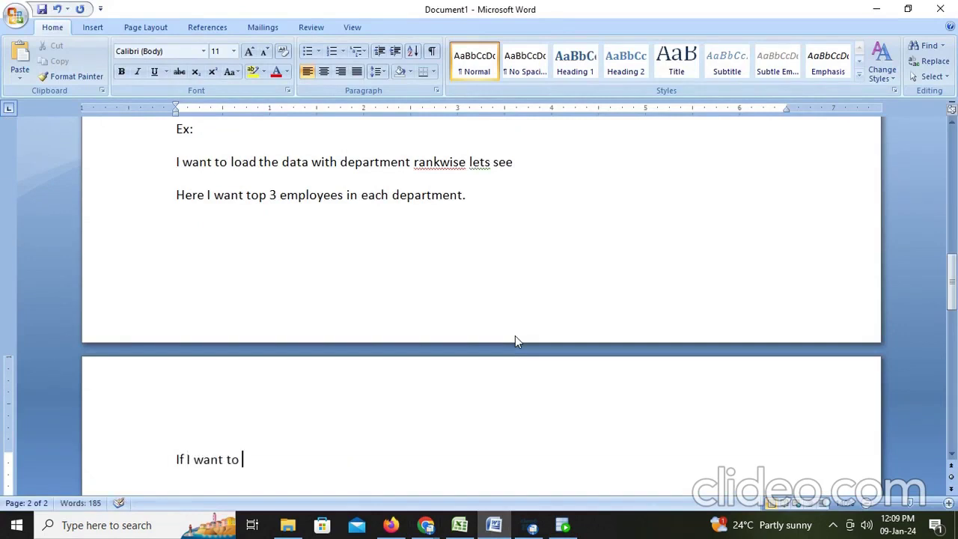
type(" get top")
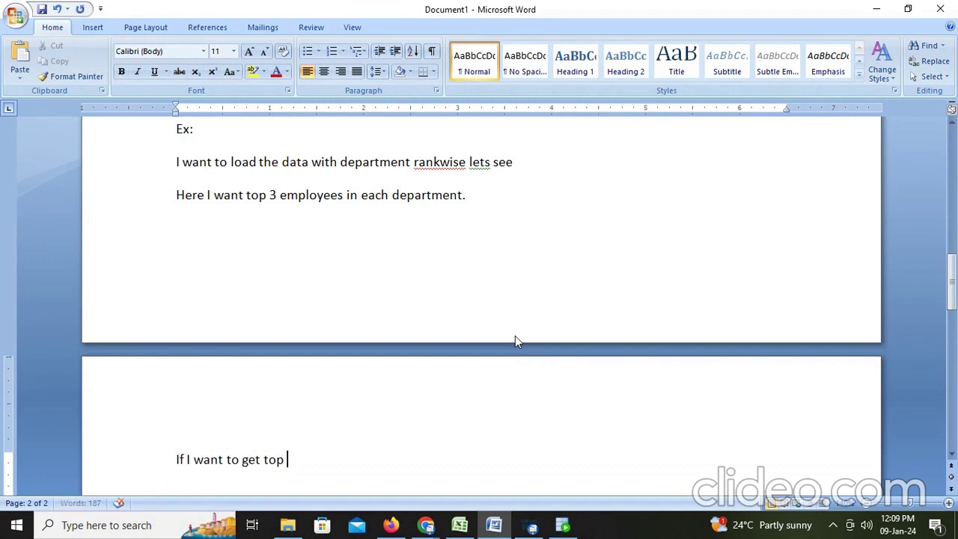
type(" 2 in each de")
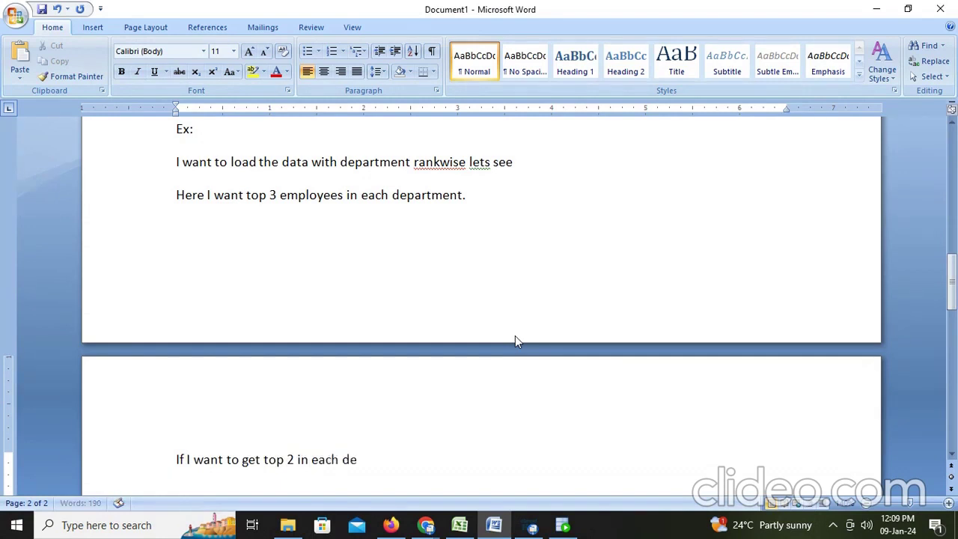
type("pt")
key("BackSpace")
type("artment")
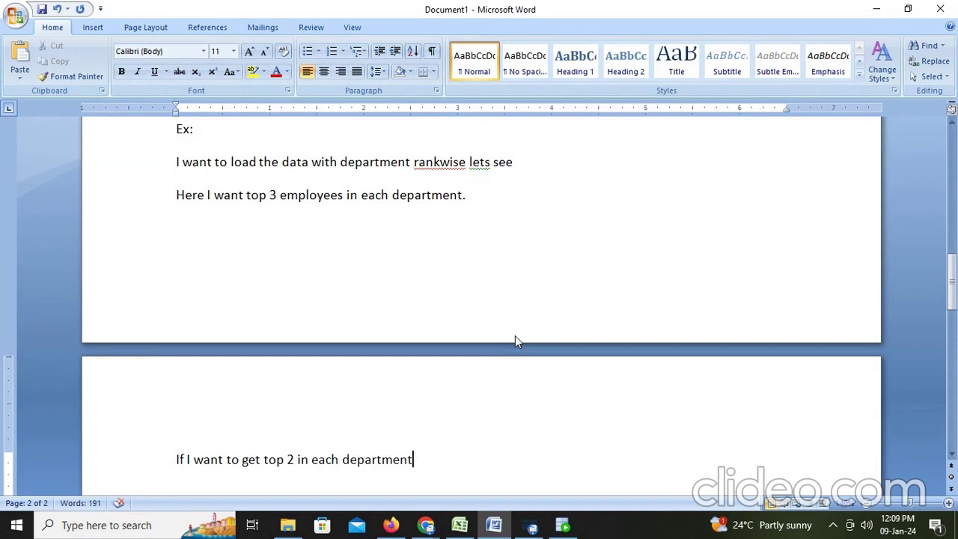
type(" to target")
scroll(515, 342, "down", 1)
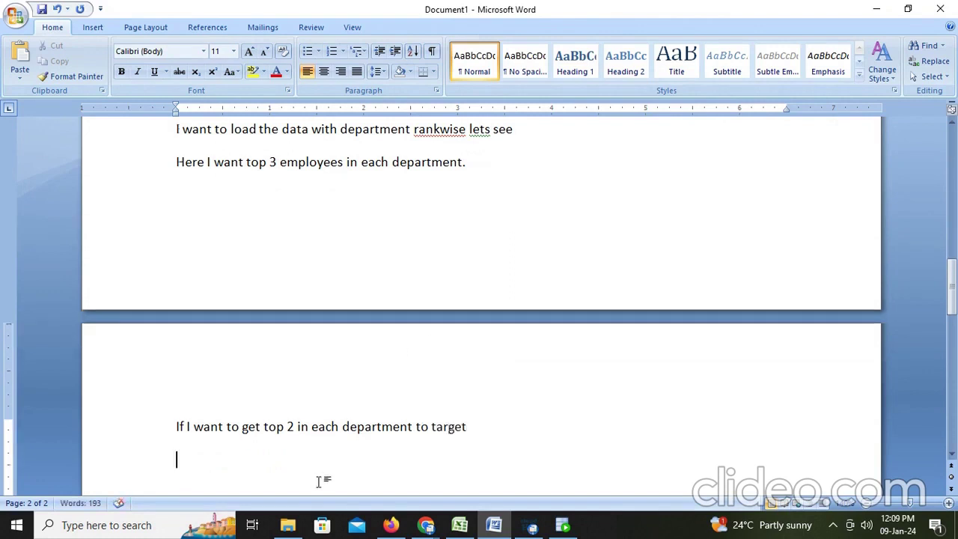
left_click(402, 528)
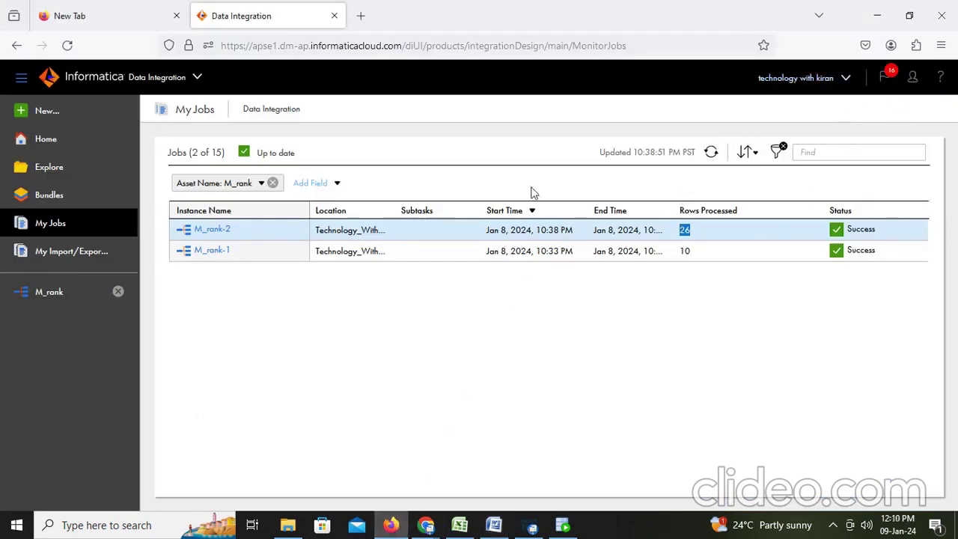
Reopen M_rank, move the Target right, and insert a Filter on the Rank–Target link
left_click(56, 298)
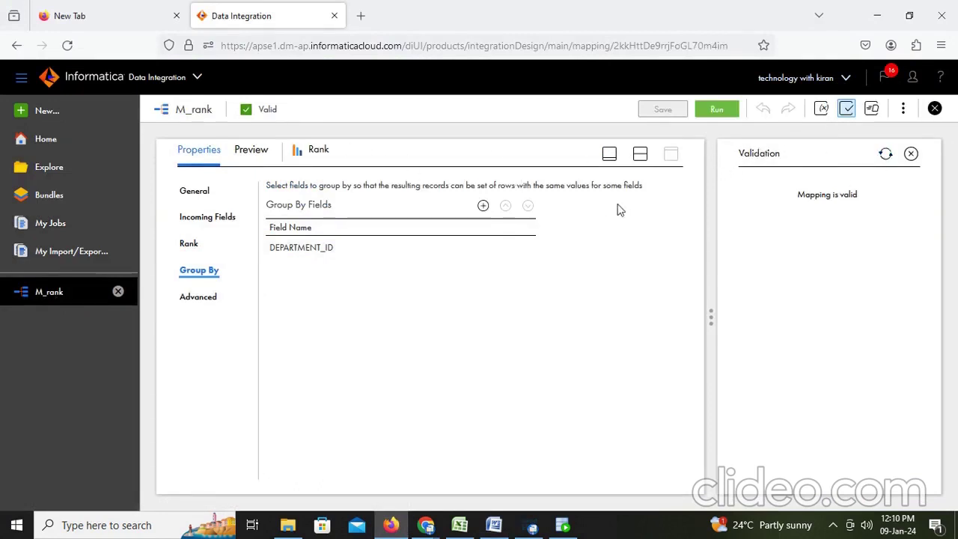
left_click(641, 155)
left_click_drag(588, 259, 695, 263)
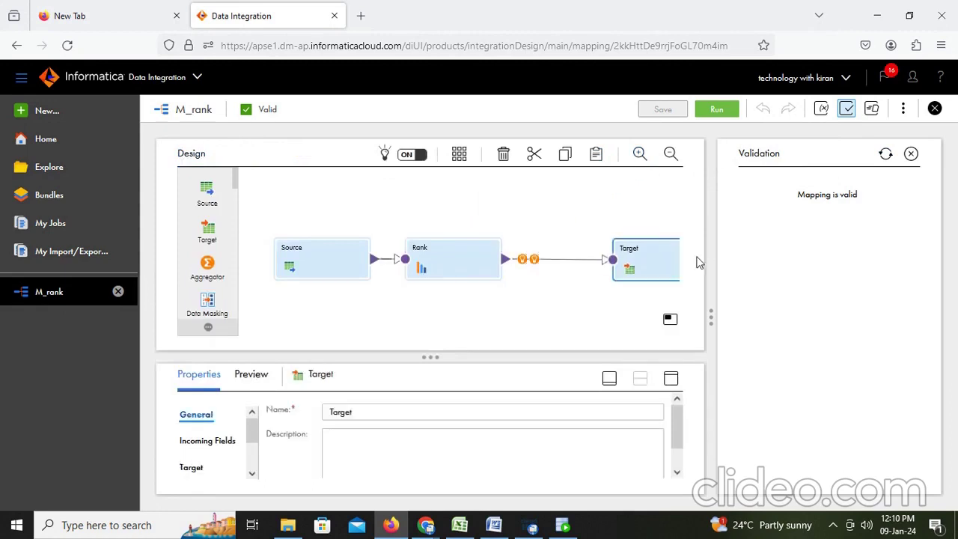
left_click(534, 260)
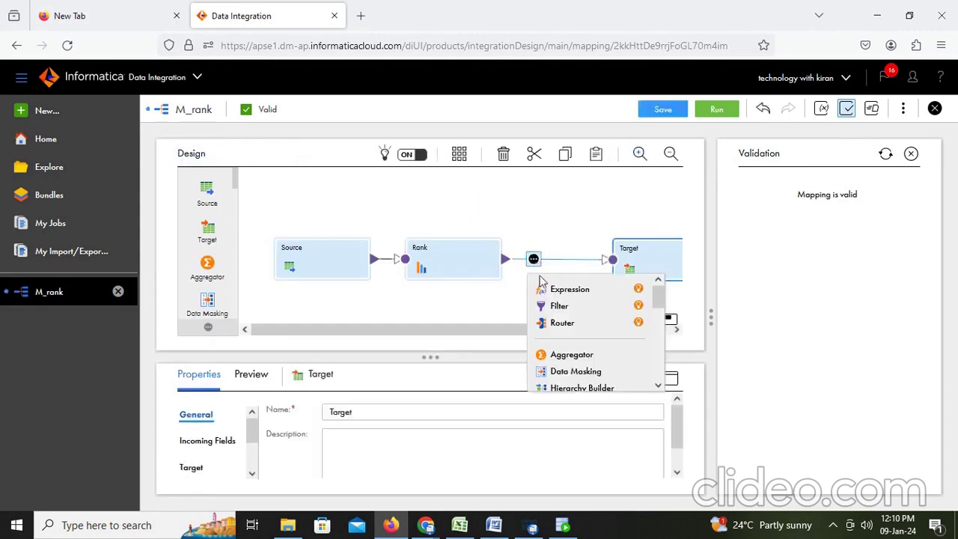
left_click(574, 309)
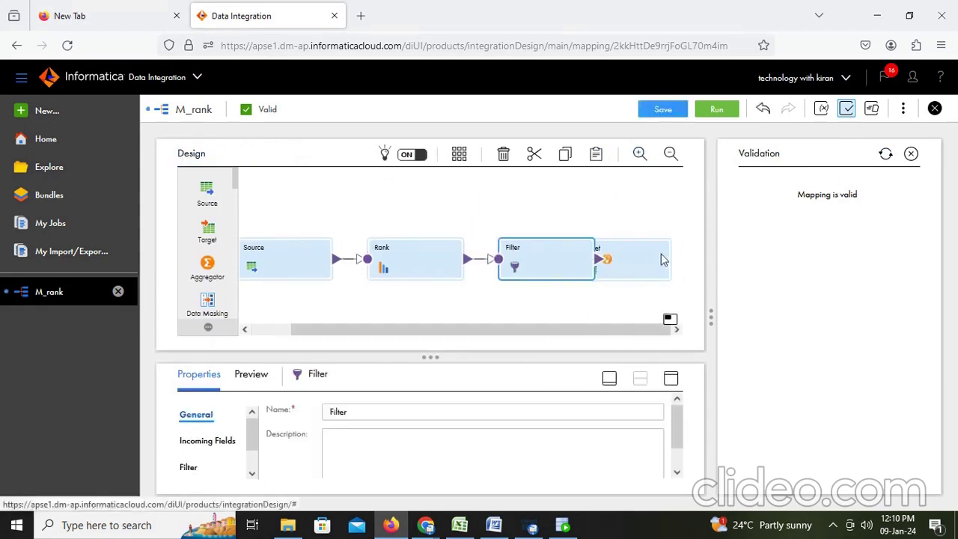
Give the Filter a Simple condition on RANKINDEX with value 2
left_click_drag(661, 256, 697, 252)
left_click(537, 260)
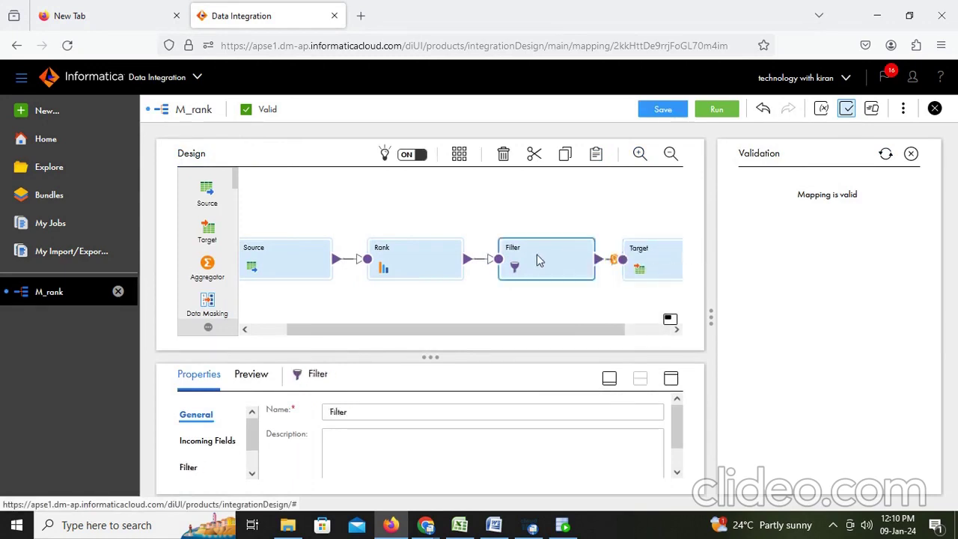
left_click(671, 379)
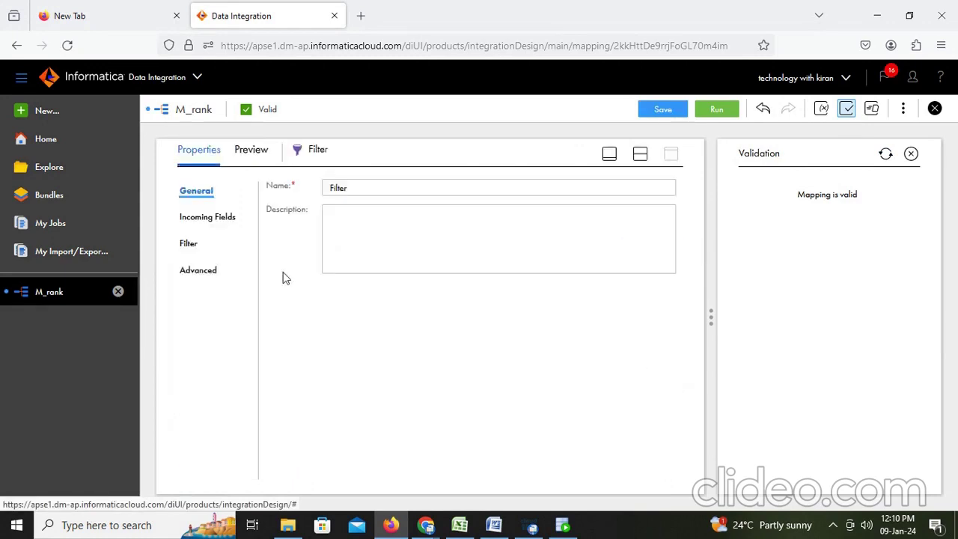
left_click(188, 244)
left_click(407, 194)
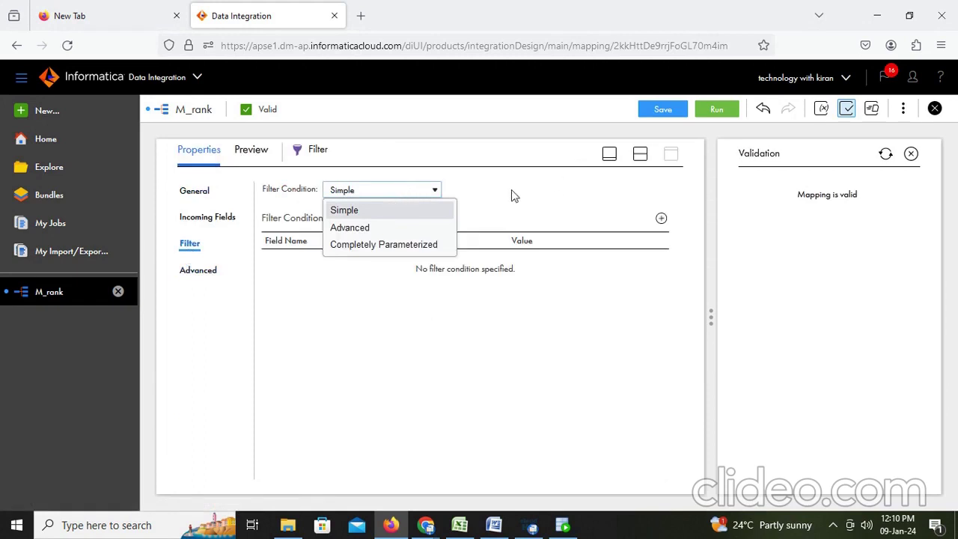
left_click(372, 212)
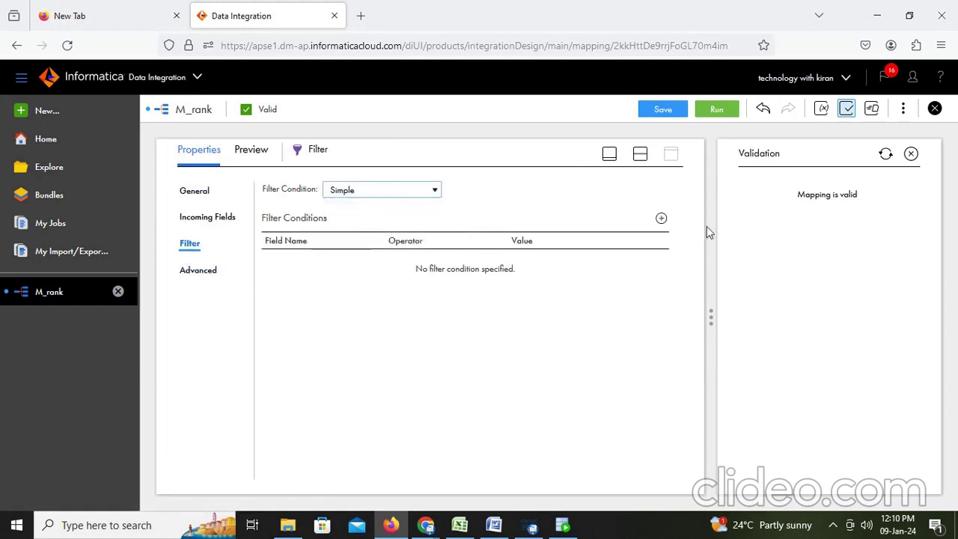
left_click(661, 218)
left_click(344, 263)
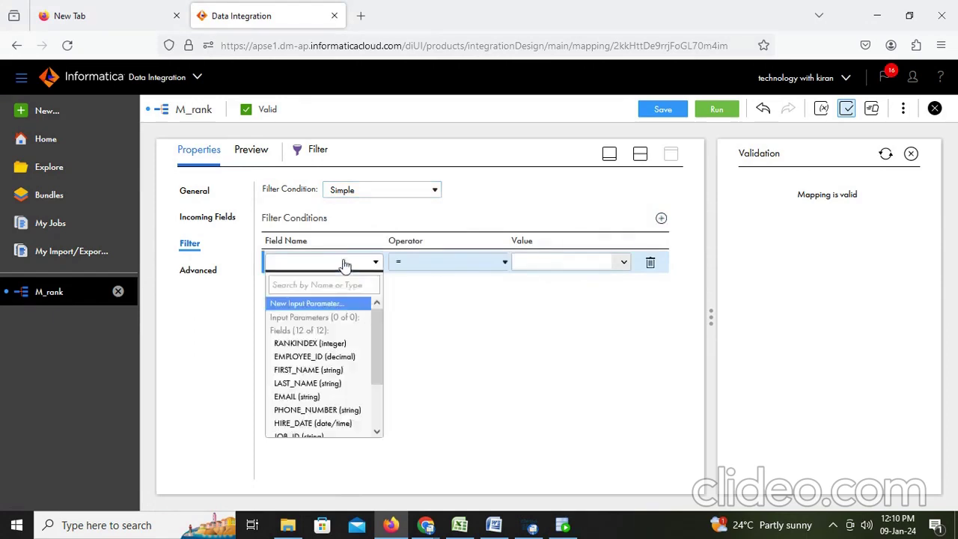
left_click(319, 343)
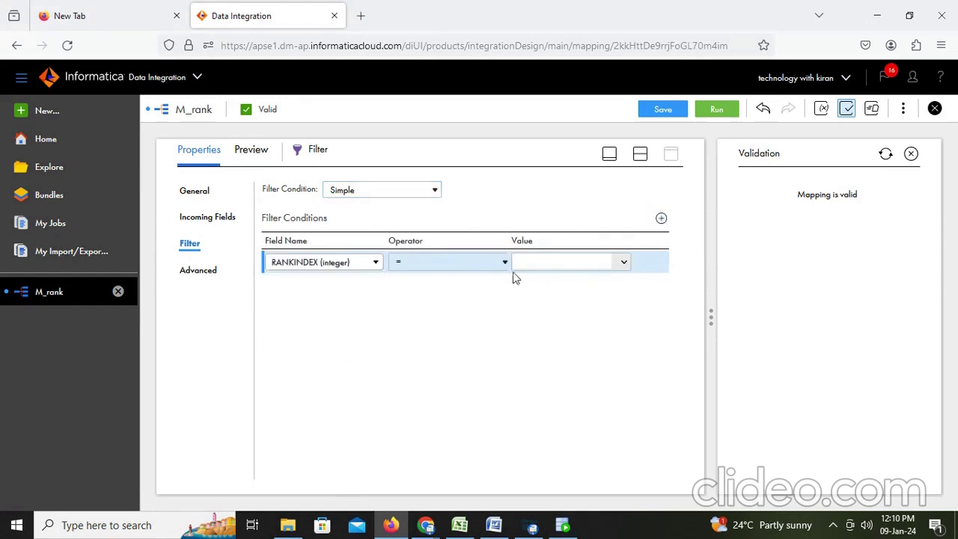
left_click(538, 262)
left_click(640, 154)
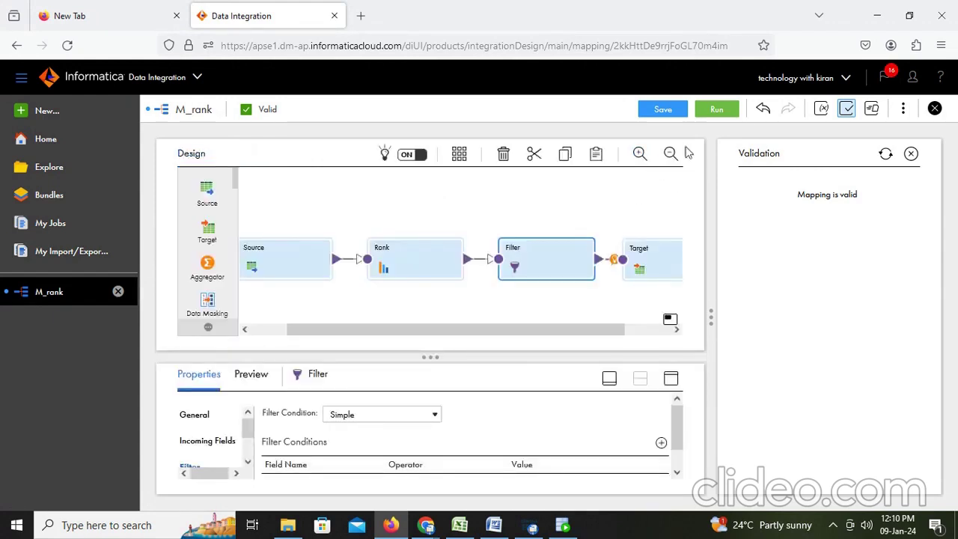
Save and run M_rank, refreshing My Jobs until M_rank-3 succeeds with 8 rows
left_click(676, 112)
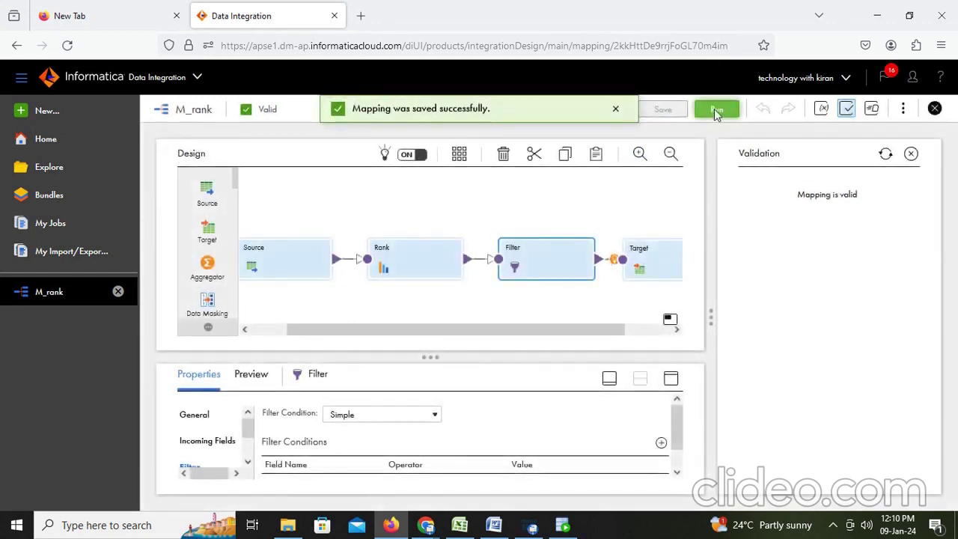
left_click(716, 111)
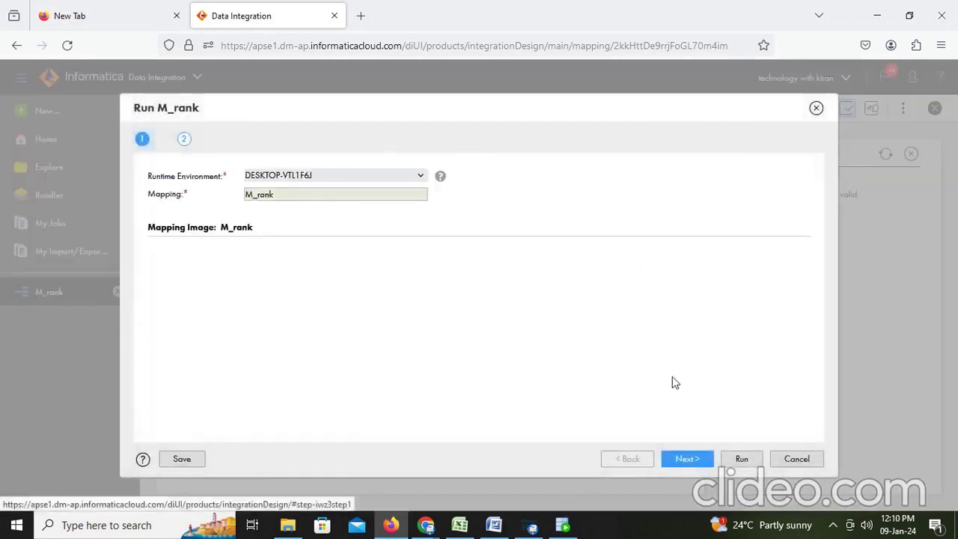
left_click(749, 462)
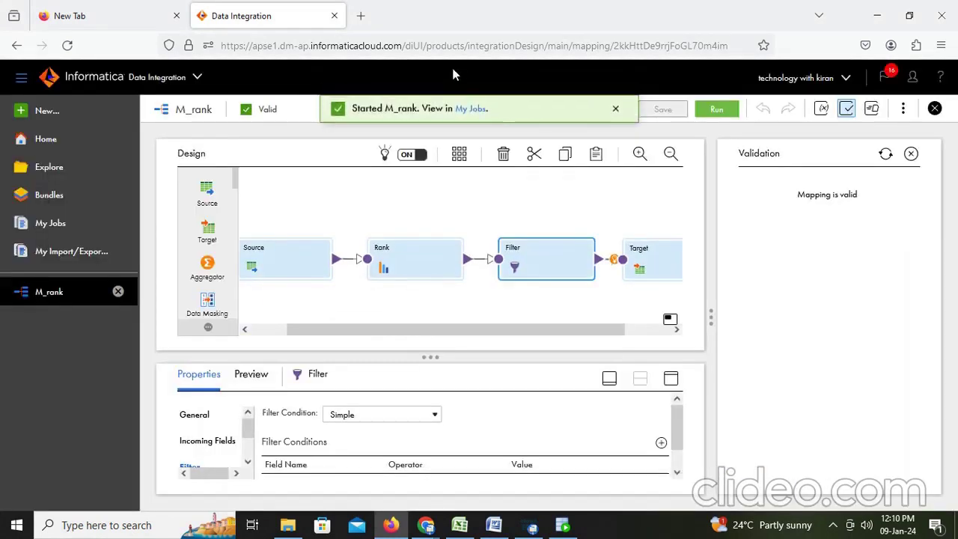
left_click(466, 111)
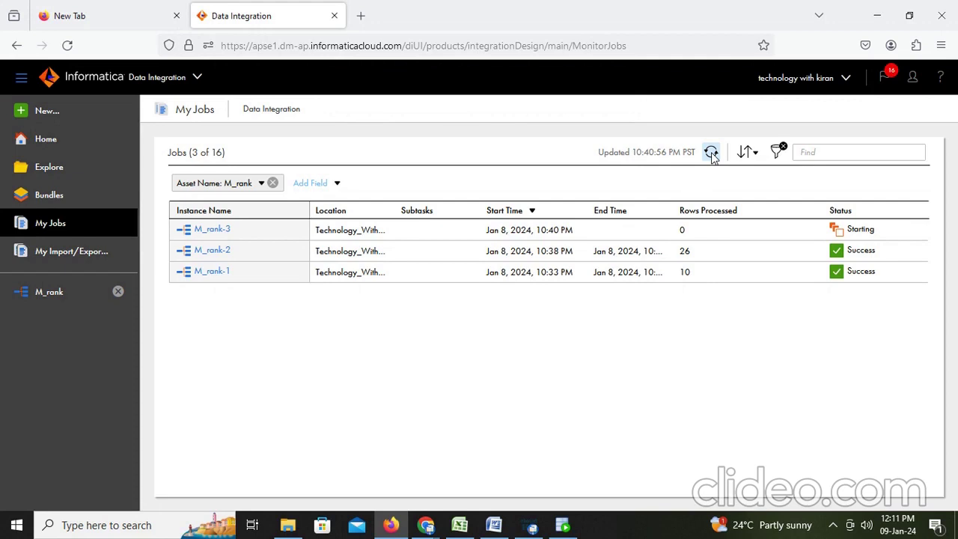
left_click(711, 153)
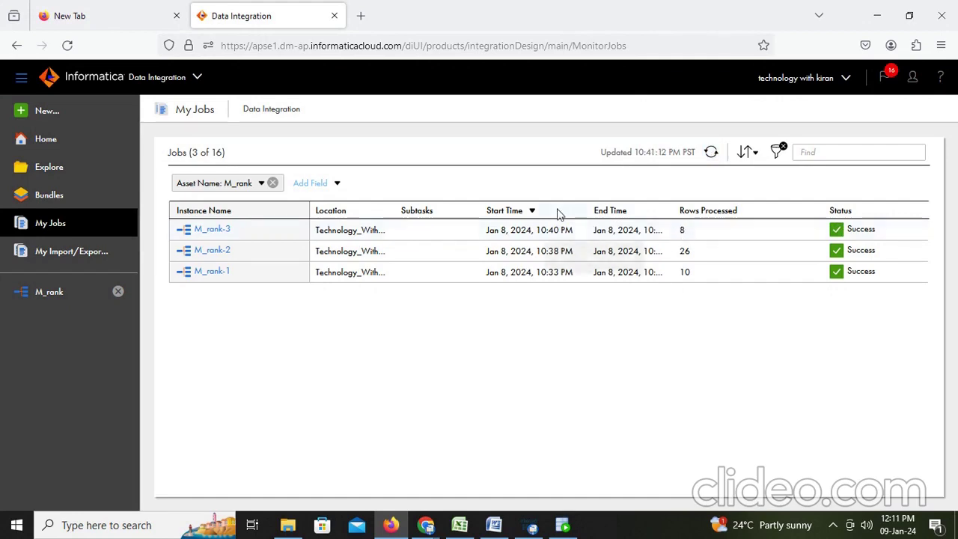
left_click(563, 526)
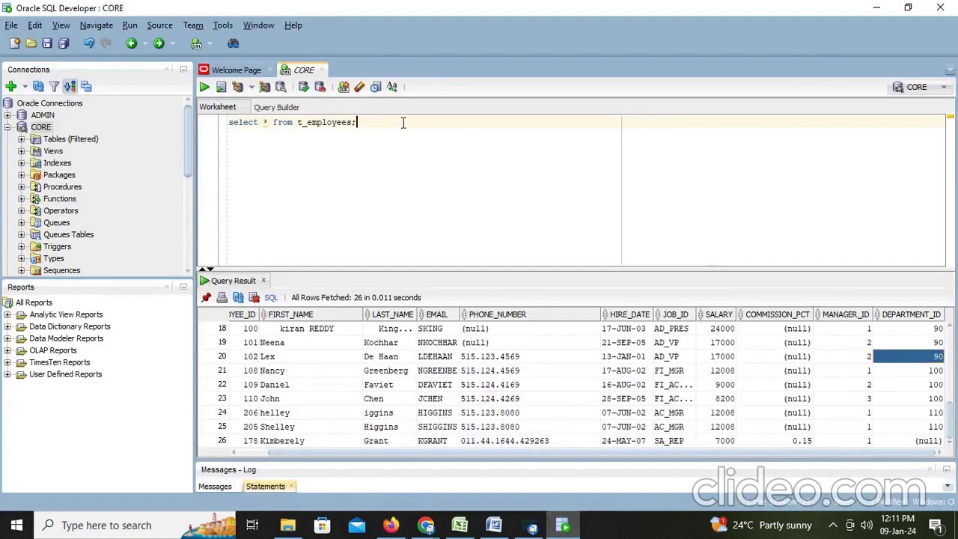
Rerun the T_EMPLOYEES query and review the first three rows' departments and salaries, including 3100
key("ctrl+Return")
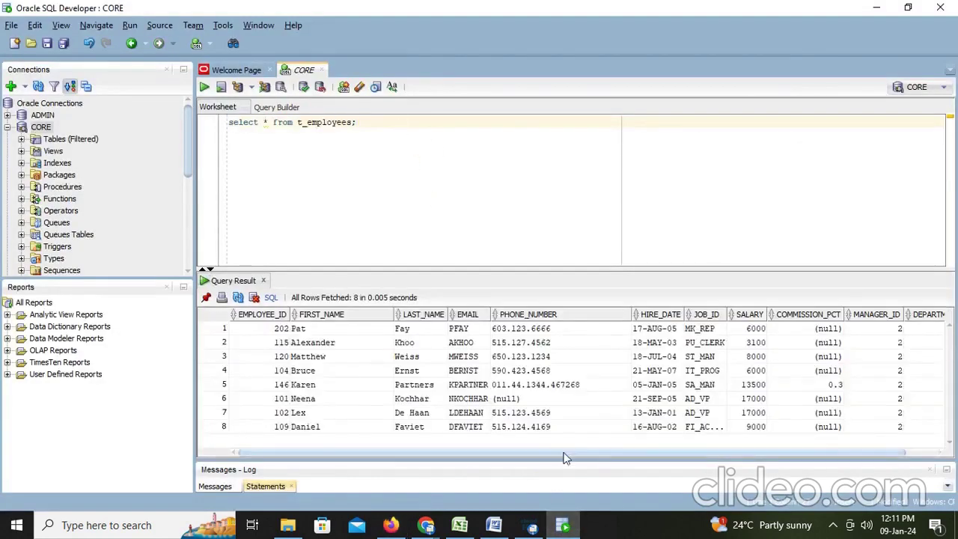
left_click(869, 330)
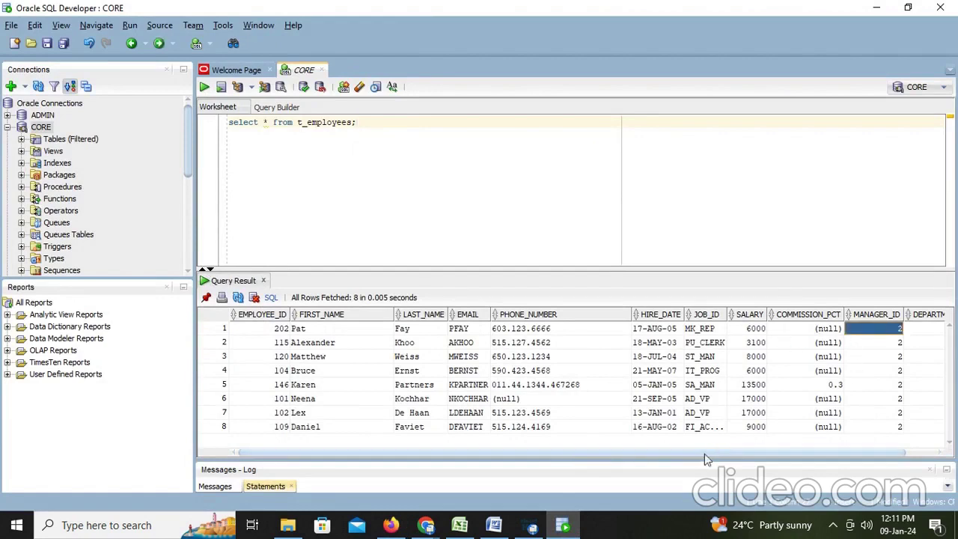
left_click_drag(713, 461, 782, 458)
left_click(899, 334)
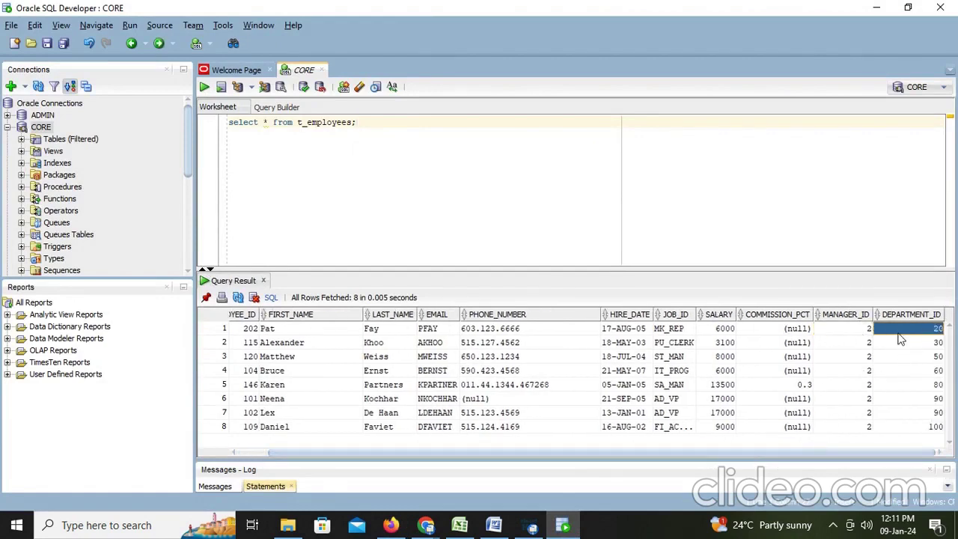
left_click(719, 330)
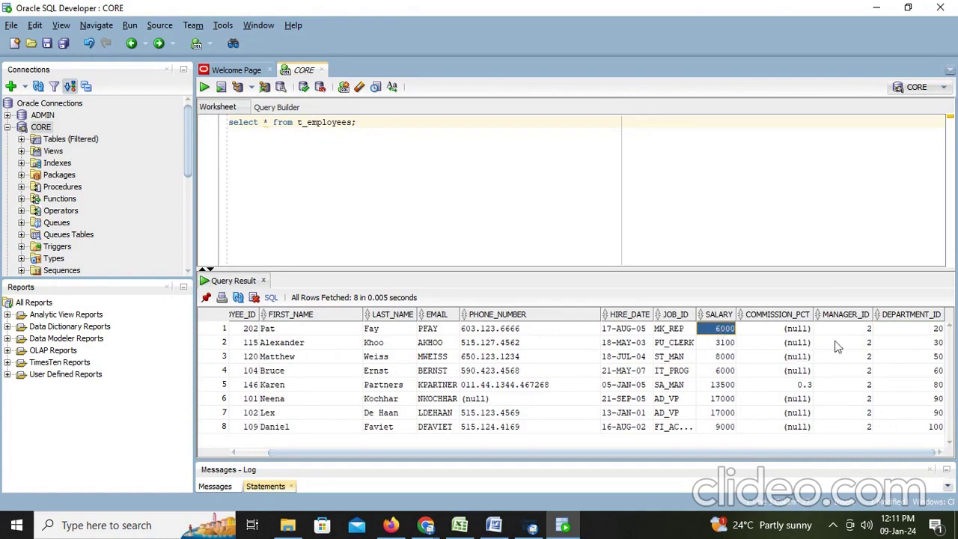
left_click(869, 345)
left_click(730, 347)
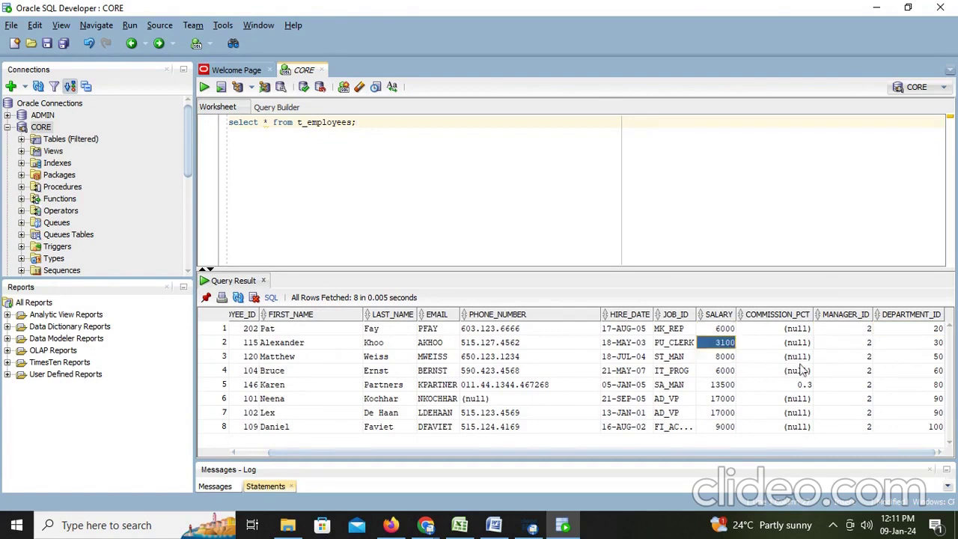
left_click(871, 358)
left_click(717, 357)
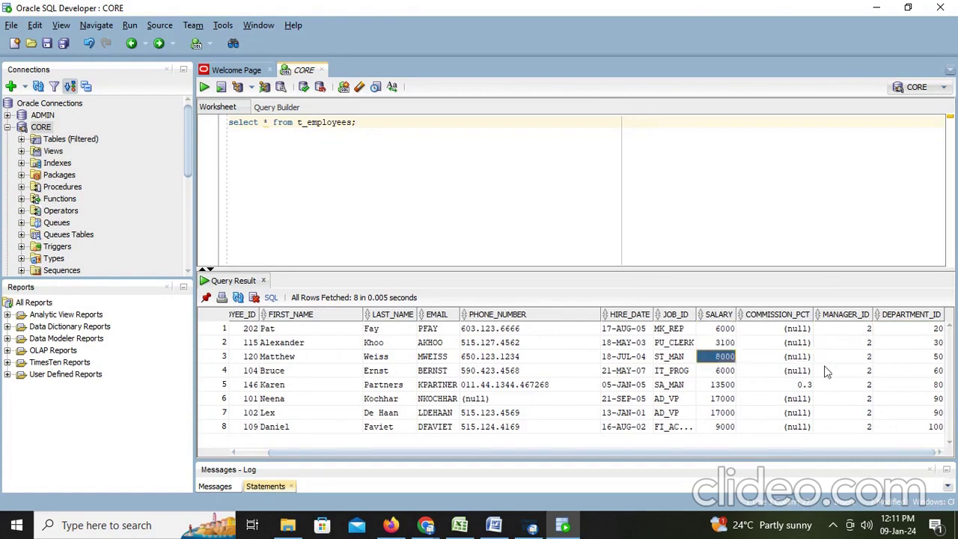
Review the remaining salaries (6000, 13500, two 17000s in department 90) through the department 100 row
left_click(867, 373)
left_click(731, 373)
left_click(862, 385)
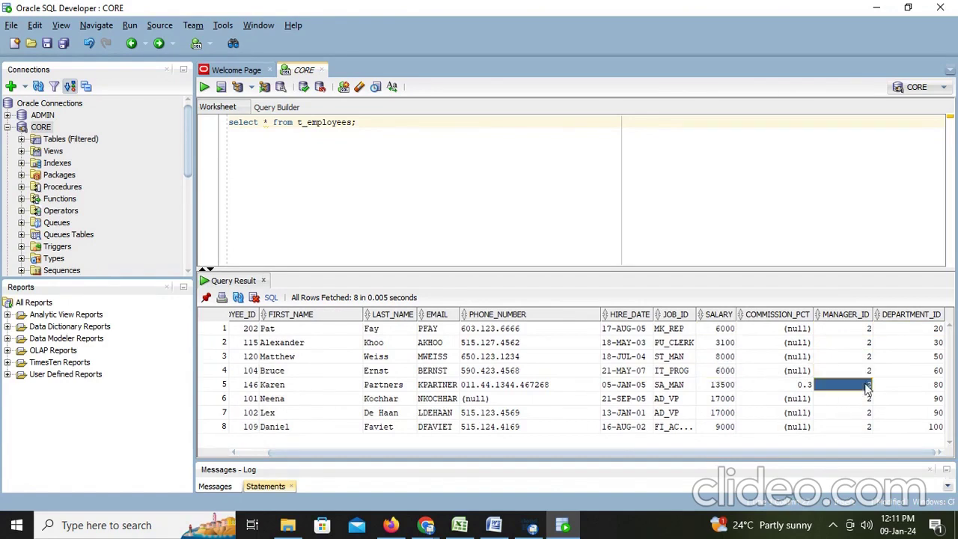
left_click(724, 388)
left_click(867, 401)
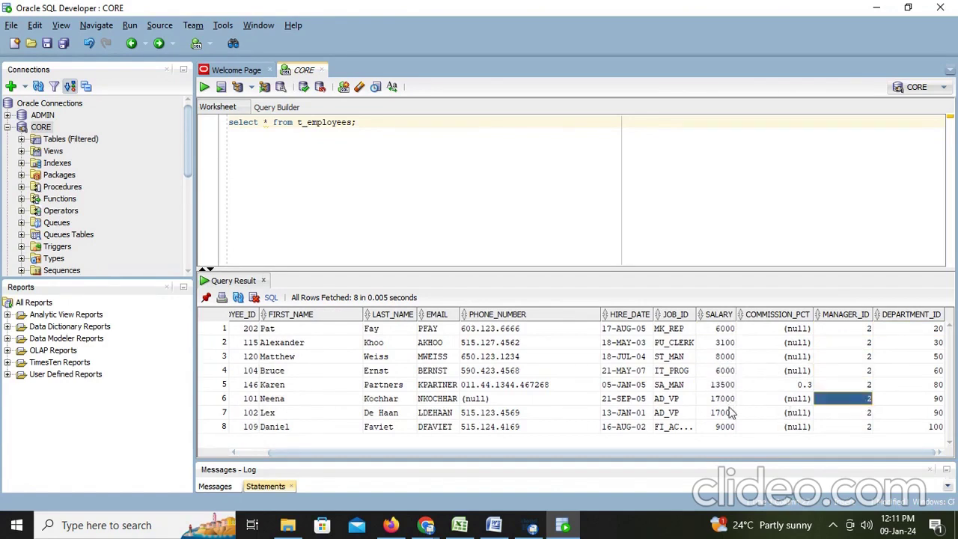
left_click(725, 412)
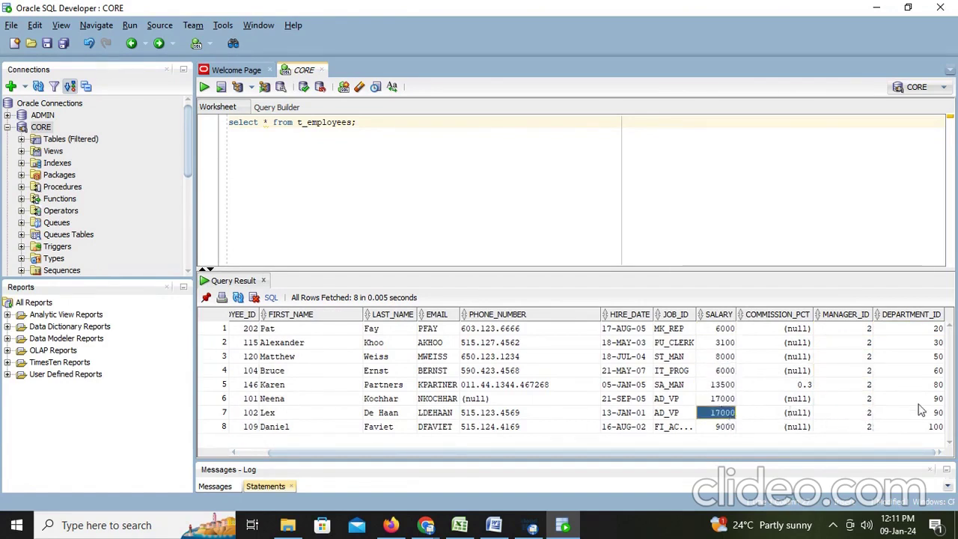
left_click_drag(921, 410, 917, 398)
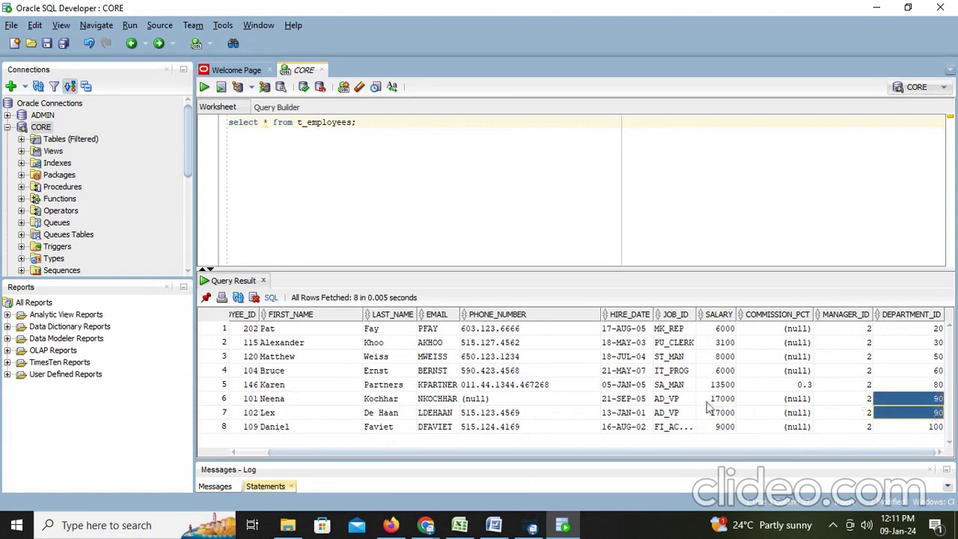
left_click_drag(708, 401, 721, 414)
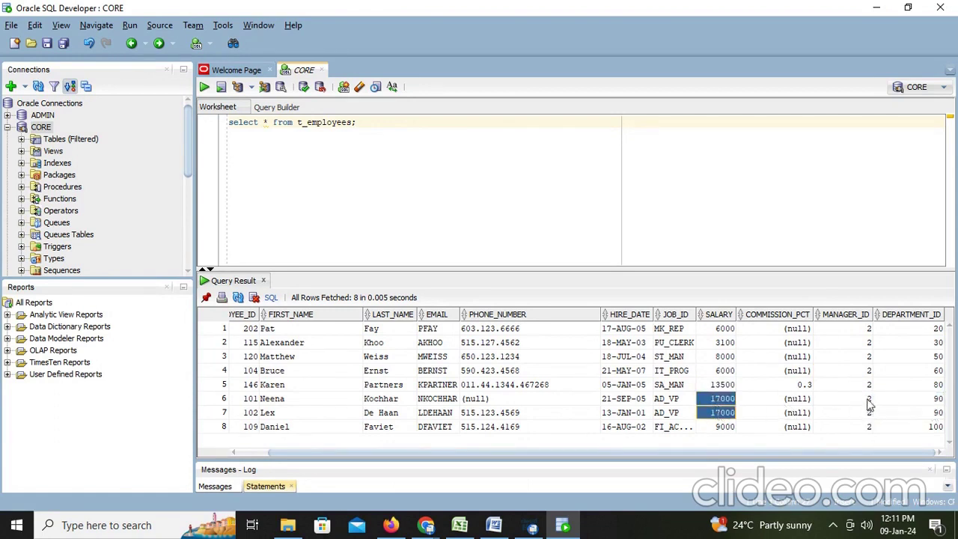
left_click(726, 428)
left_click(871, 428)
left_click(932, 428)
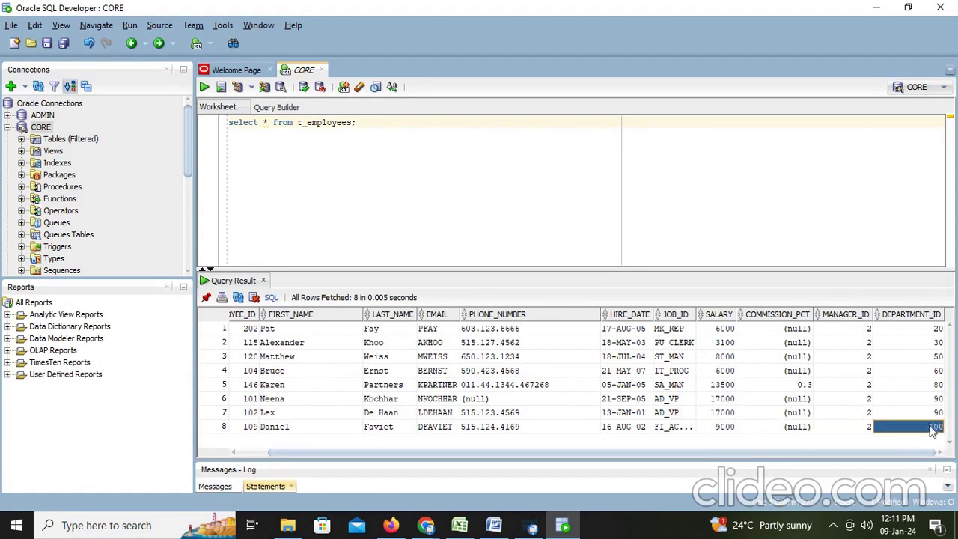
left_click(494, 524)
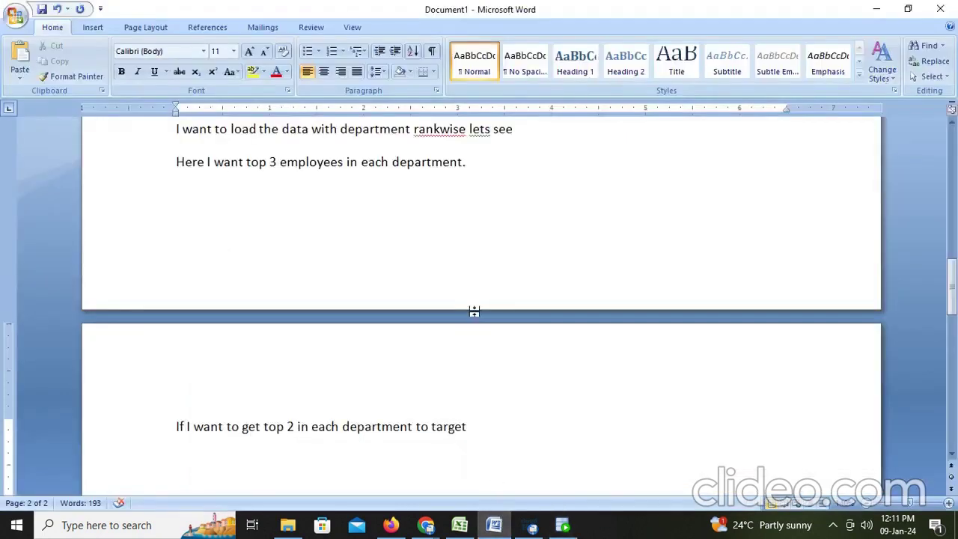
Add the lines 'Like this we will do' and 'Thank you plz subscribe and like..'
key("Return")
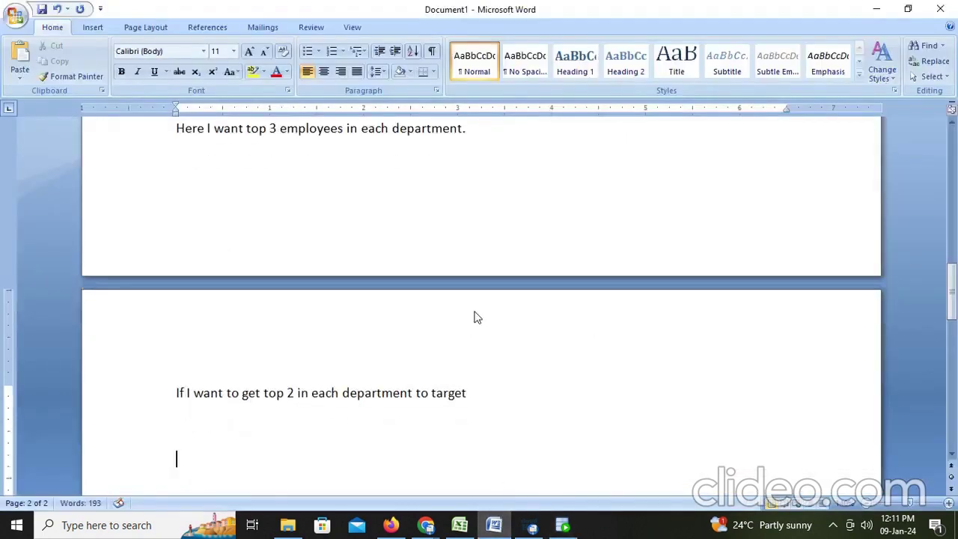
type("Iide")
key("BackSpace")
key("BackSpace")
key("BackSpace")
type("ke this we")
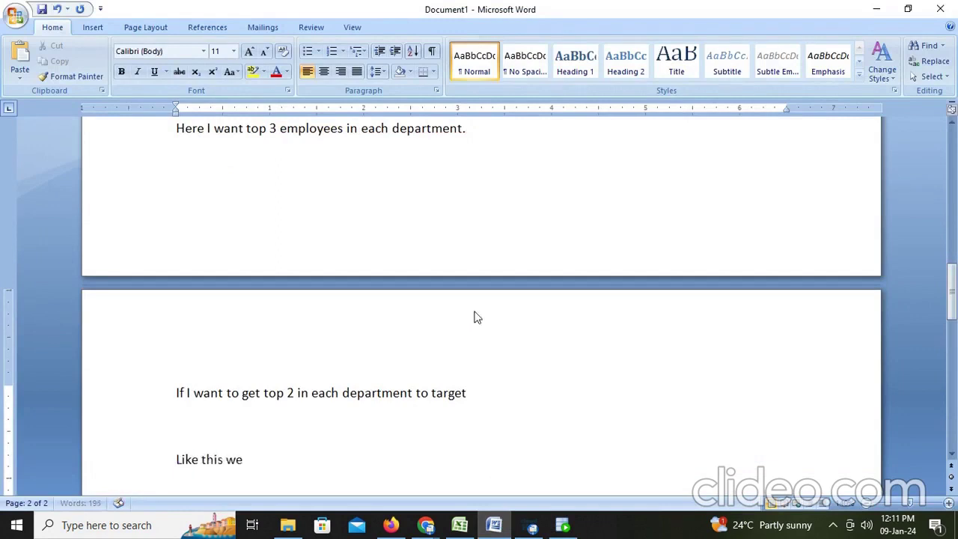
type(" will do")
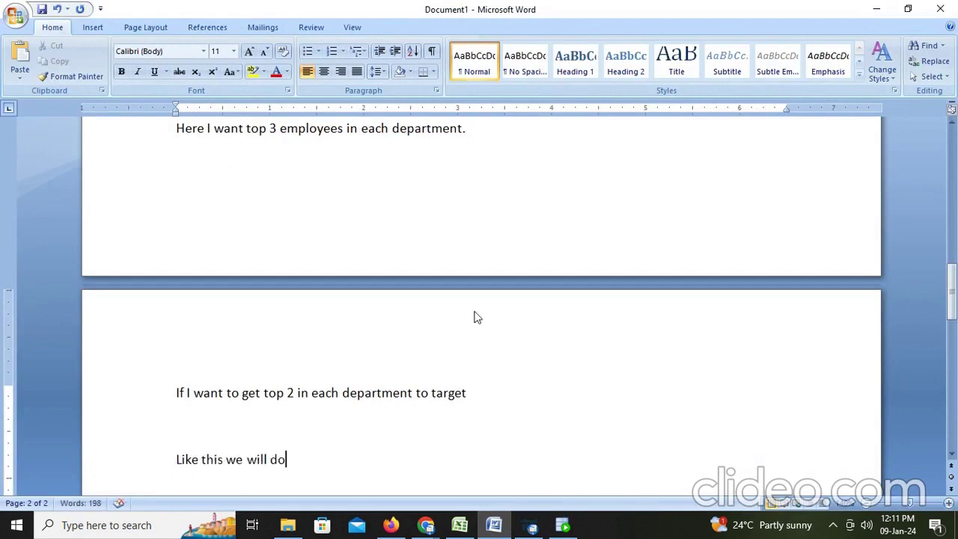
key("Return")
type("Thank")
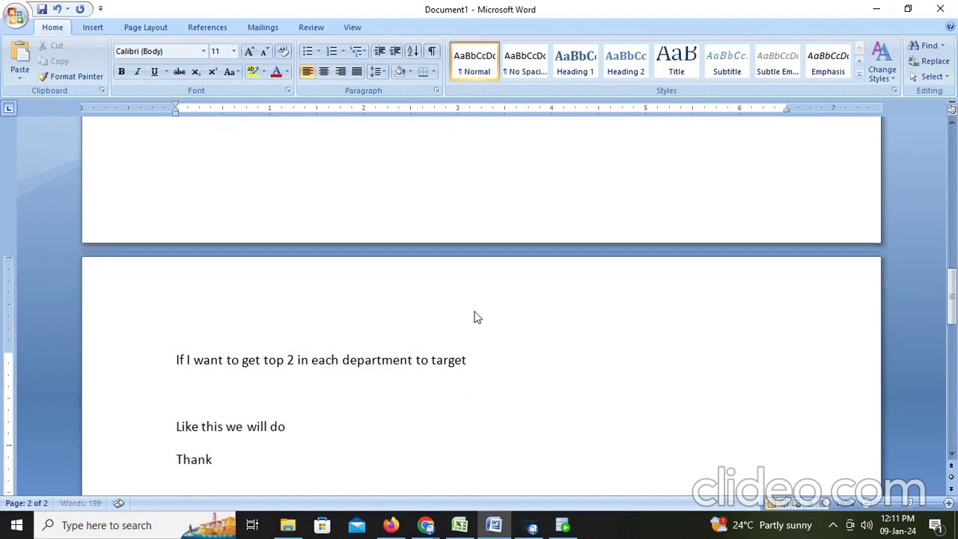
type(" you plz")
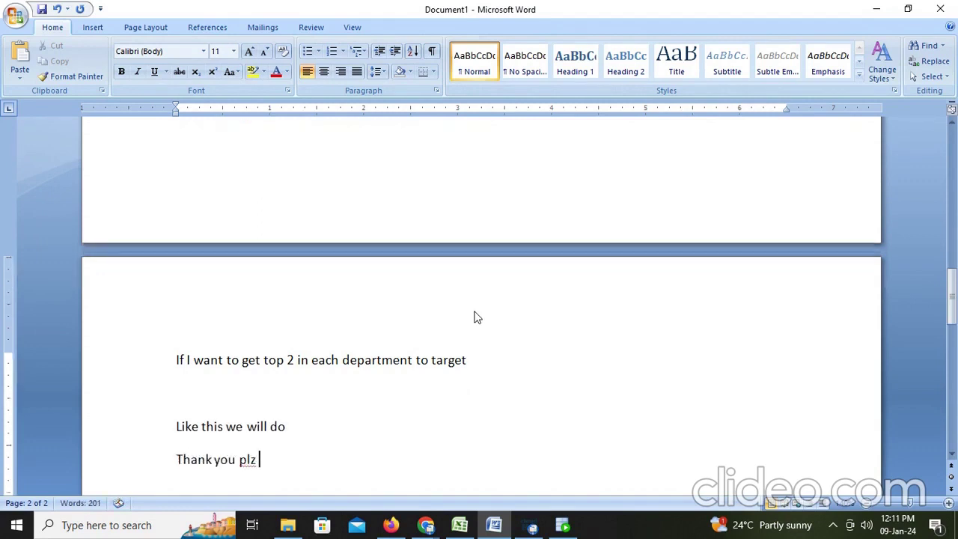
type(" subscribe and li")
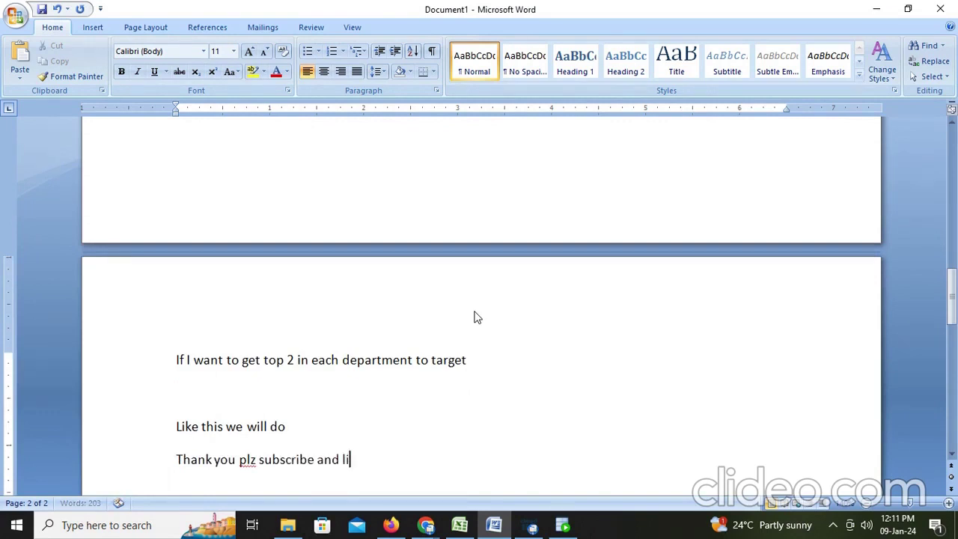
type("ke....")
key("Return")
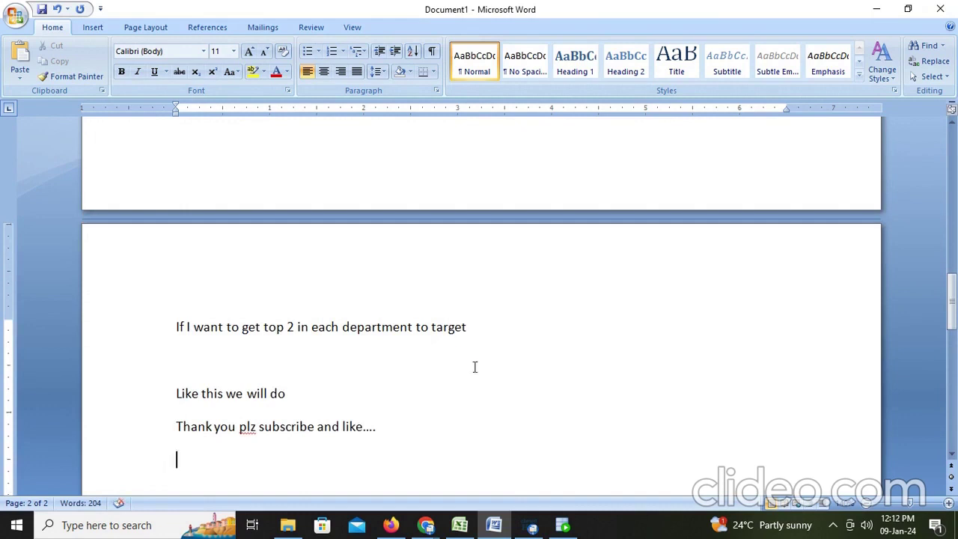
left_click(531, 525)
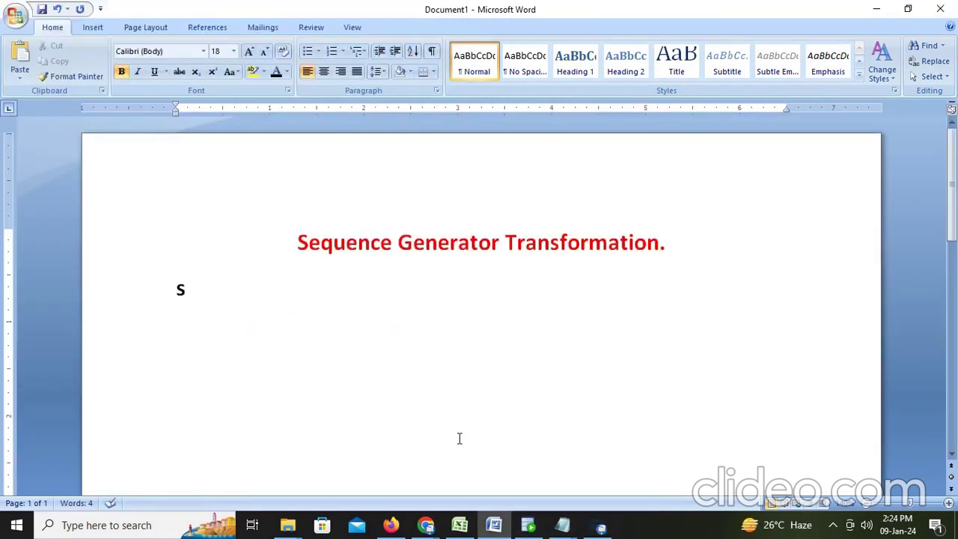
Type 'Sequence generator transformation is used to create a surrogate key' under the title
type("equ")
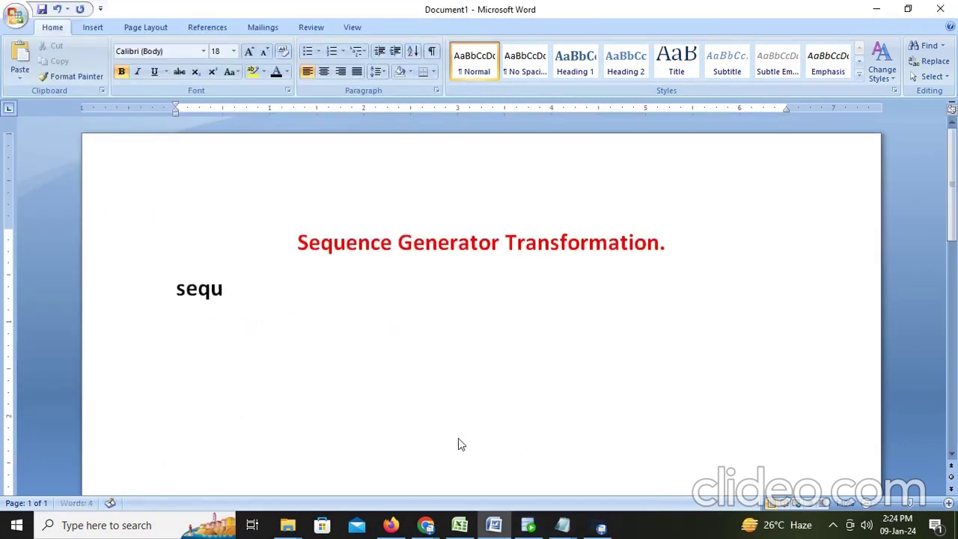
type("ence ge")
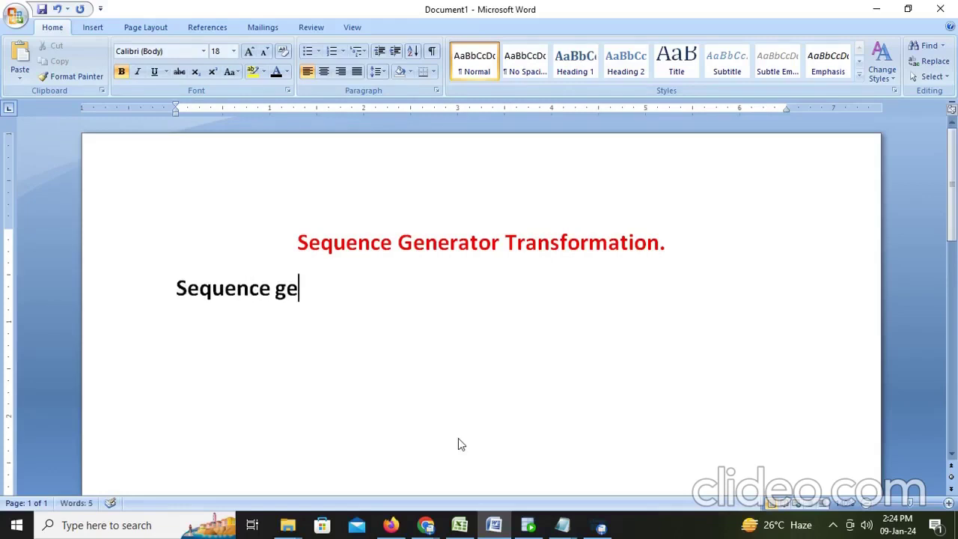
type("nerator")
type("tra")
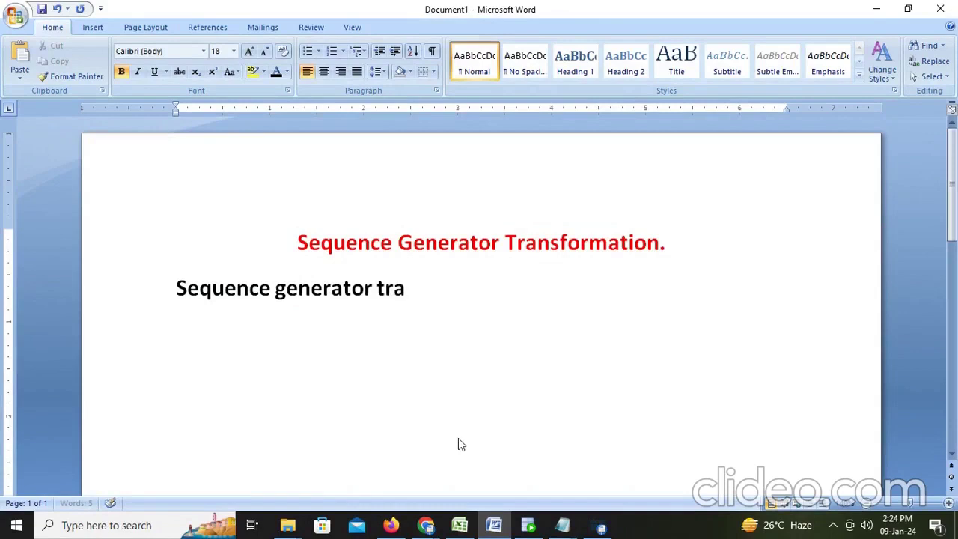
type("nsforma")
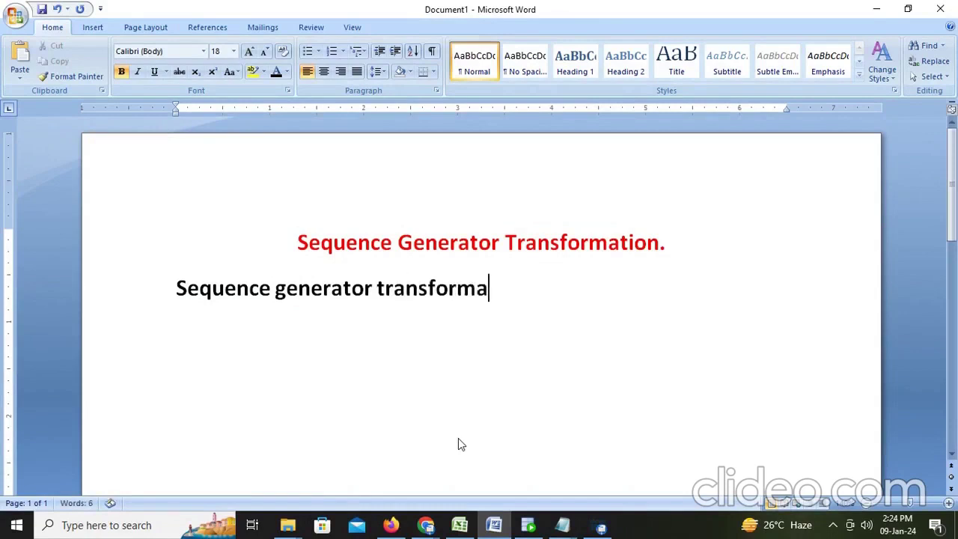
type("tion is use")
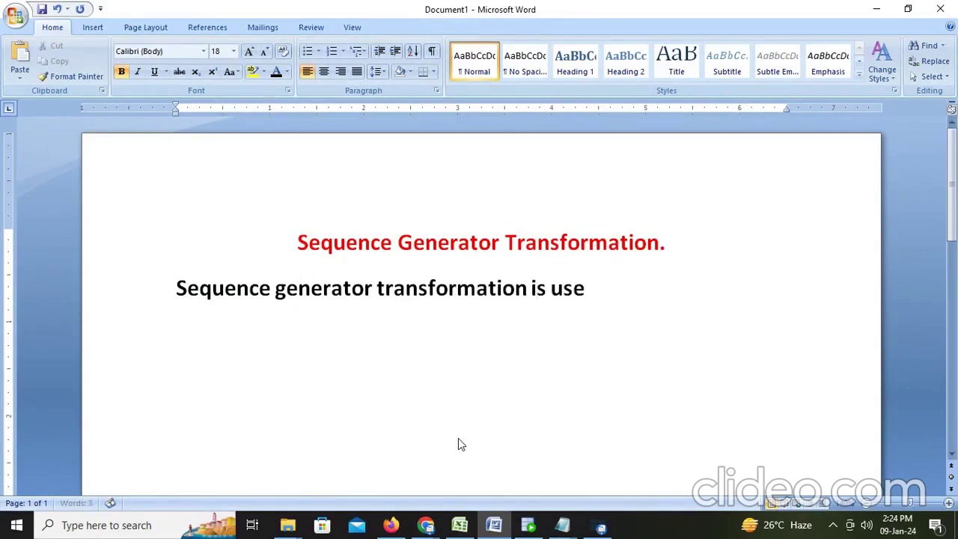
type("d to cre")
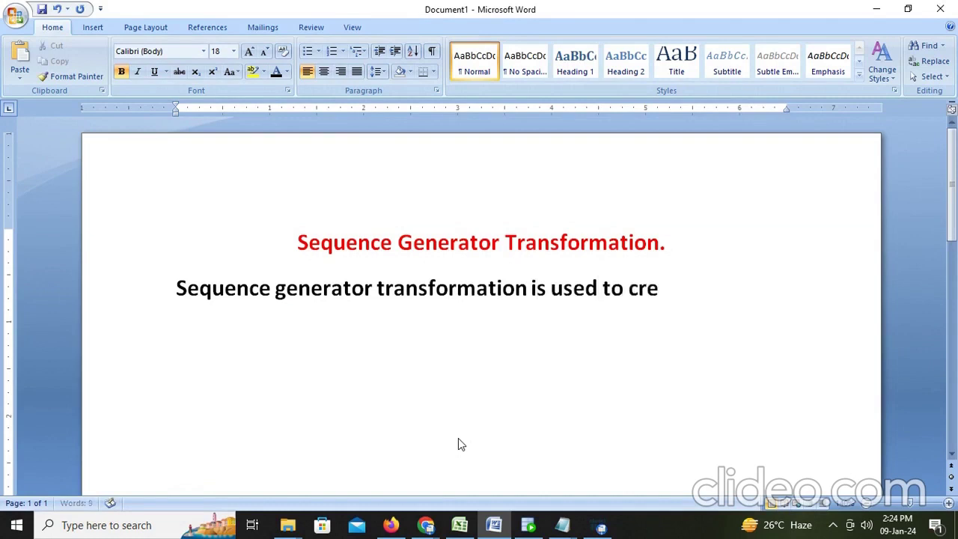
type("ate a su")
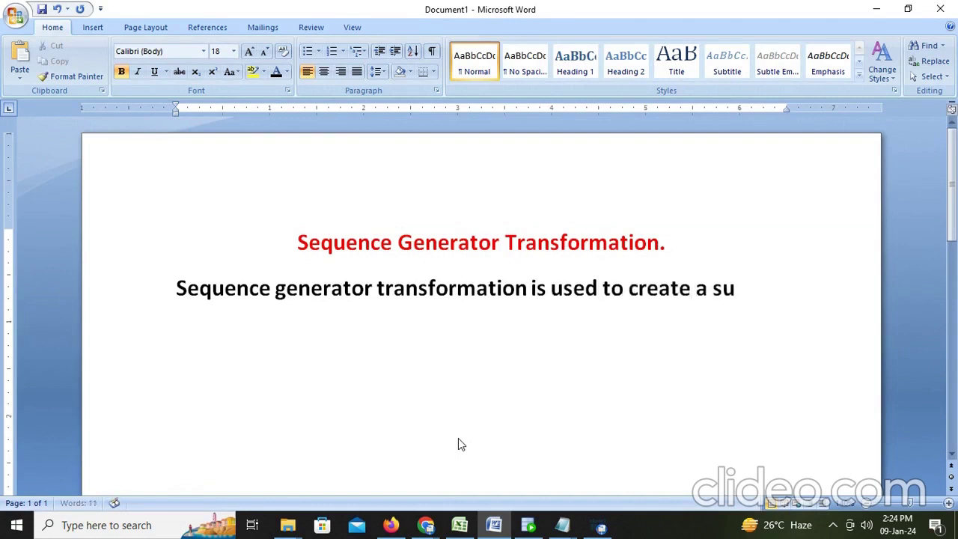
type("rrogate key")
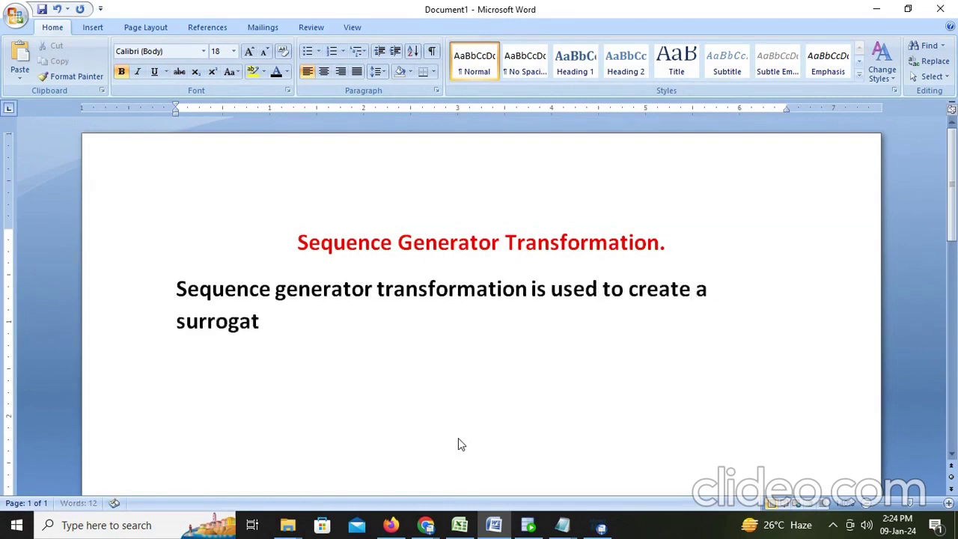
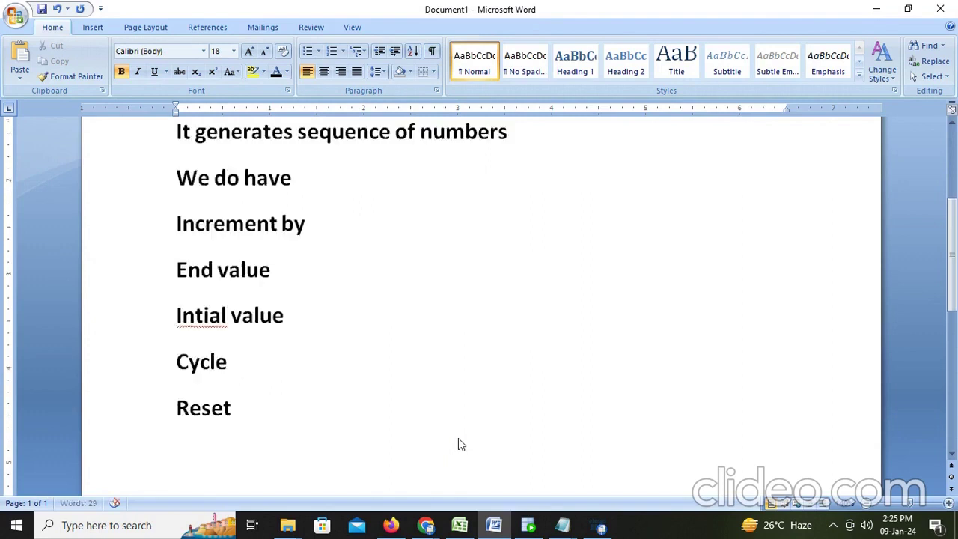
Extend the Increment by line with ': is used increment the value if suppose we are given 1'
scroll(374, 359, "up", 1)
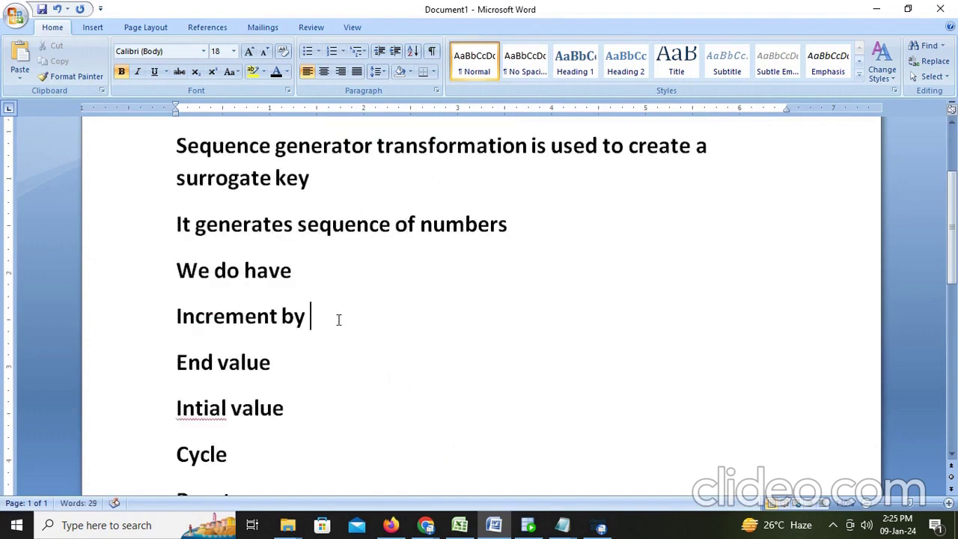
left_click(339, 319)
type(": is used incremen")
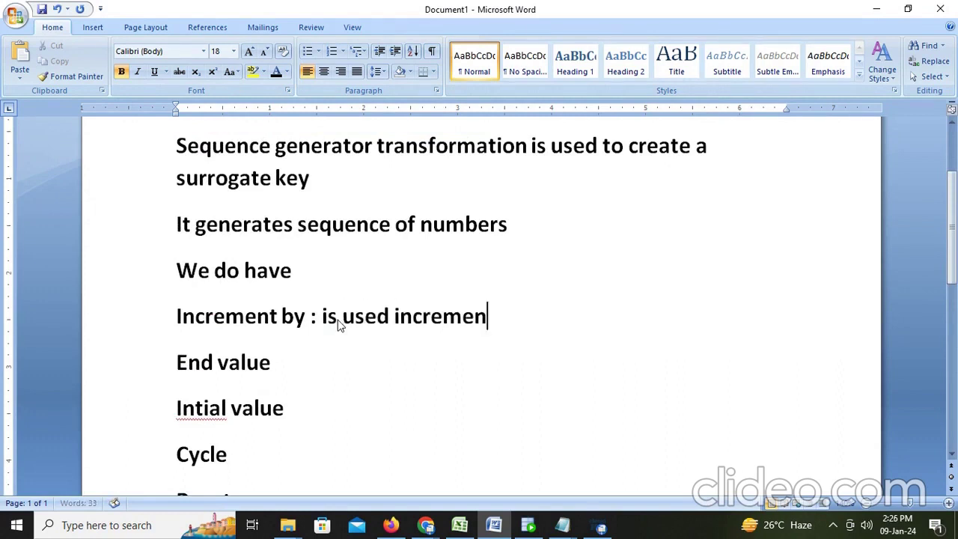
type("t the value i")
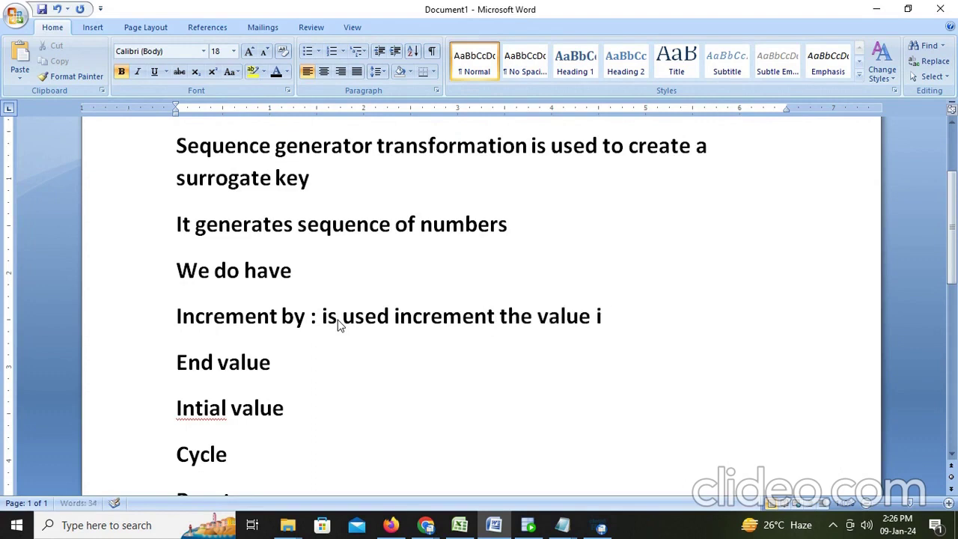
type("f suppo")
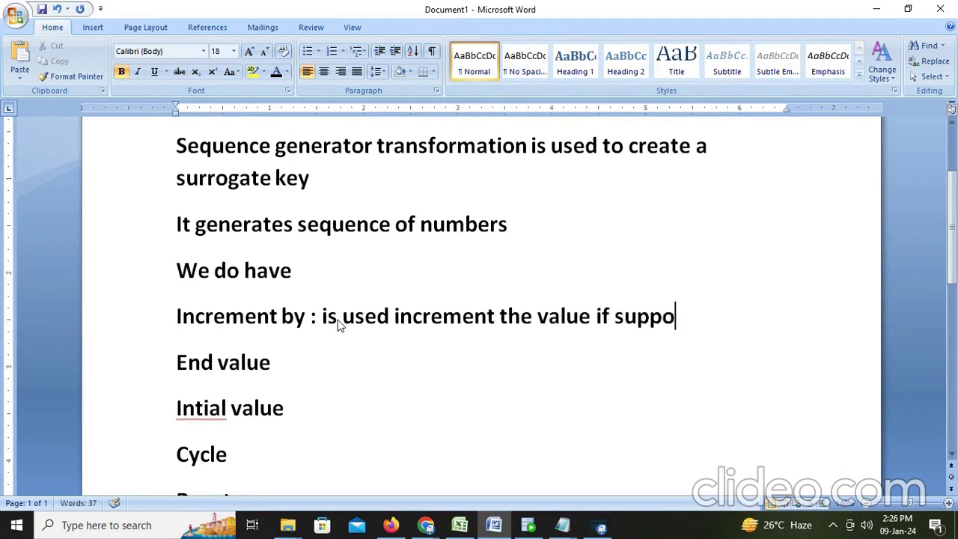
type("se we are")
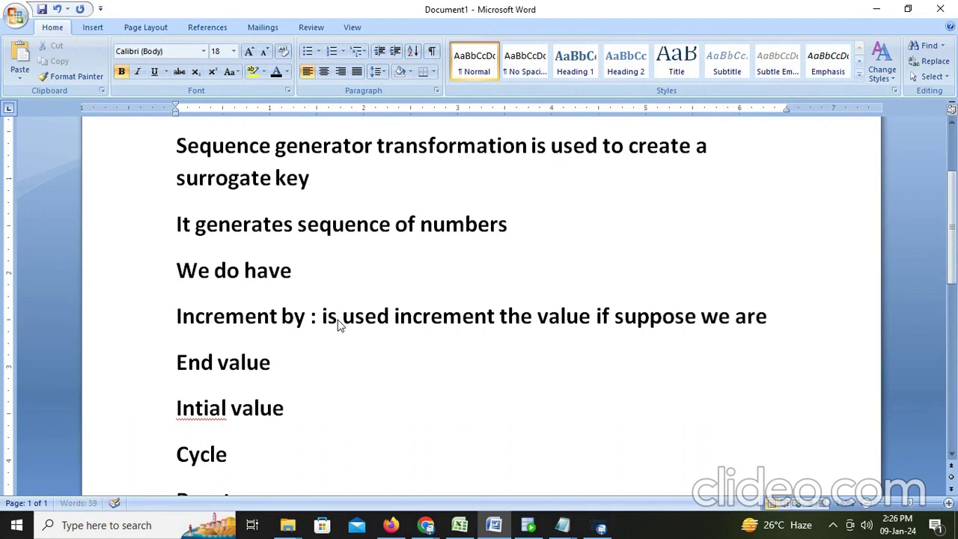
type(" given ")
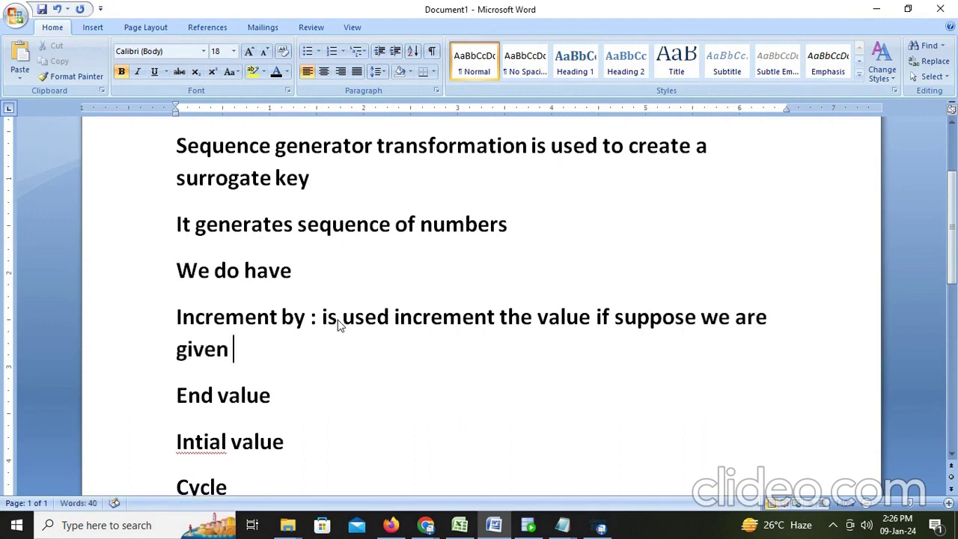
type("1")
Explain Intial value as 'if initial value is 1. then it will be like this 1,2,3,' and add 'End value: 10'
left_click(322, 446)
type(": if in")
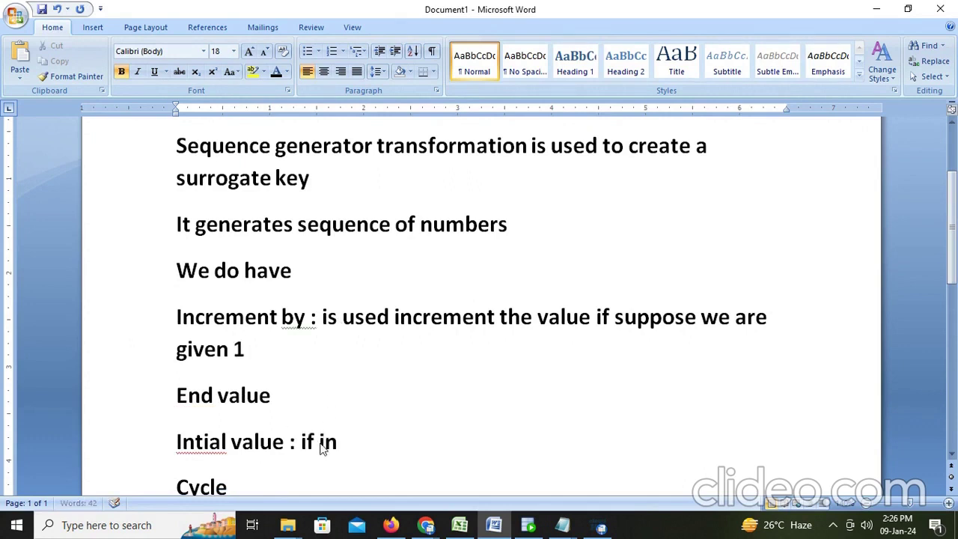
type("itial val")
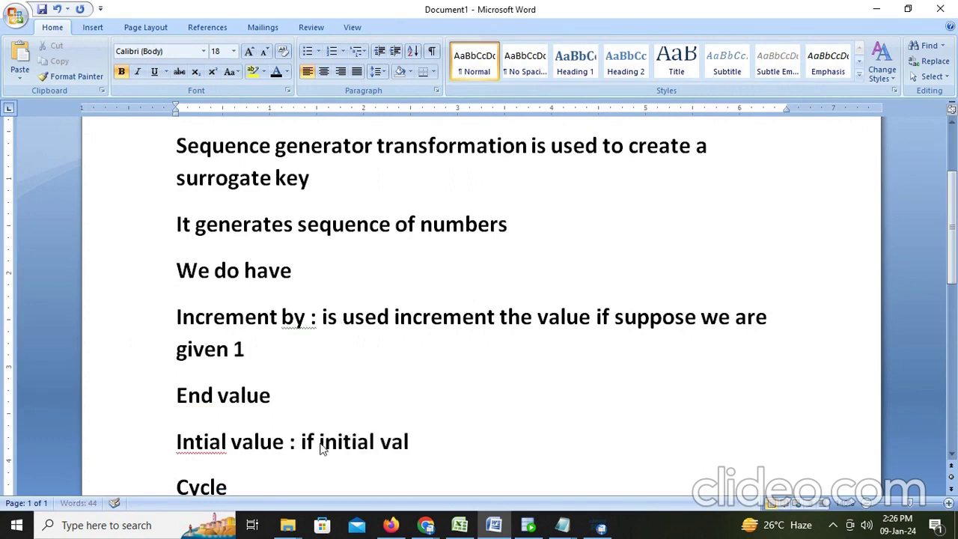
type("ue is 1")
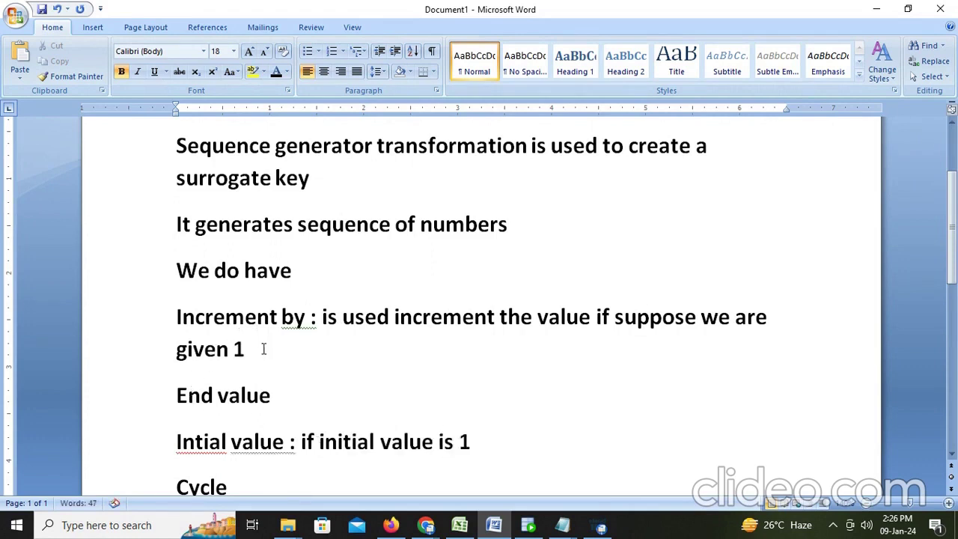
type(". then it displ")
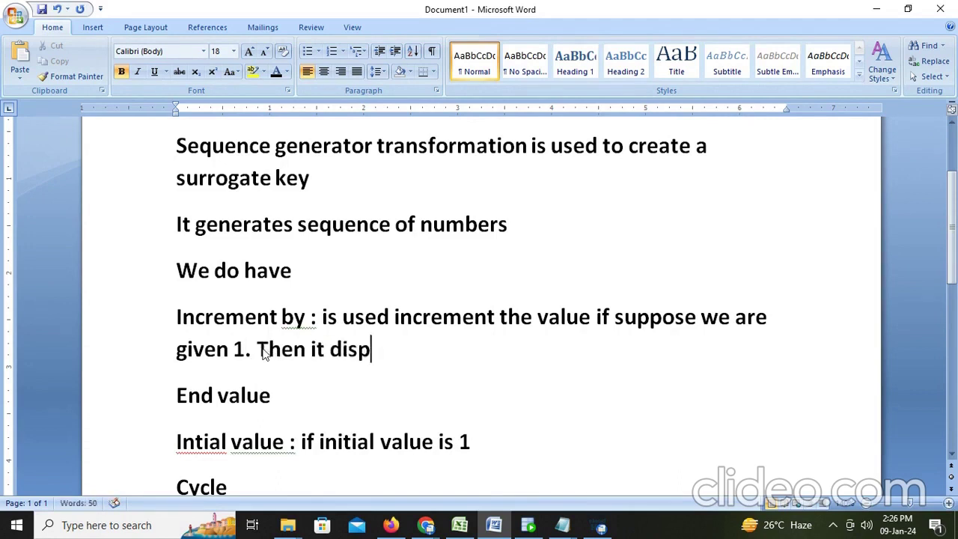
key("BackSpace")
key("BackSpace")
key("BackSpace")
key("BackSpace")
key("BackSpace")
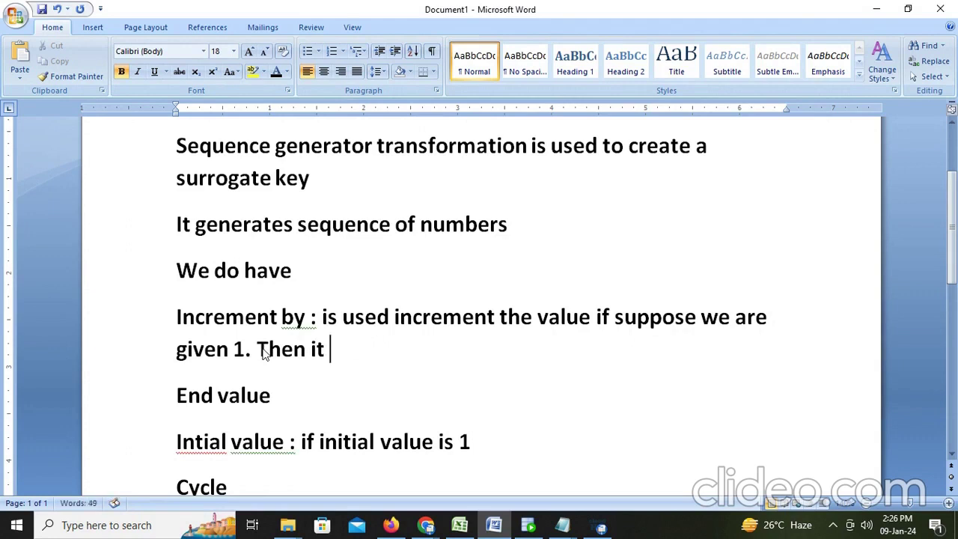
type("will")
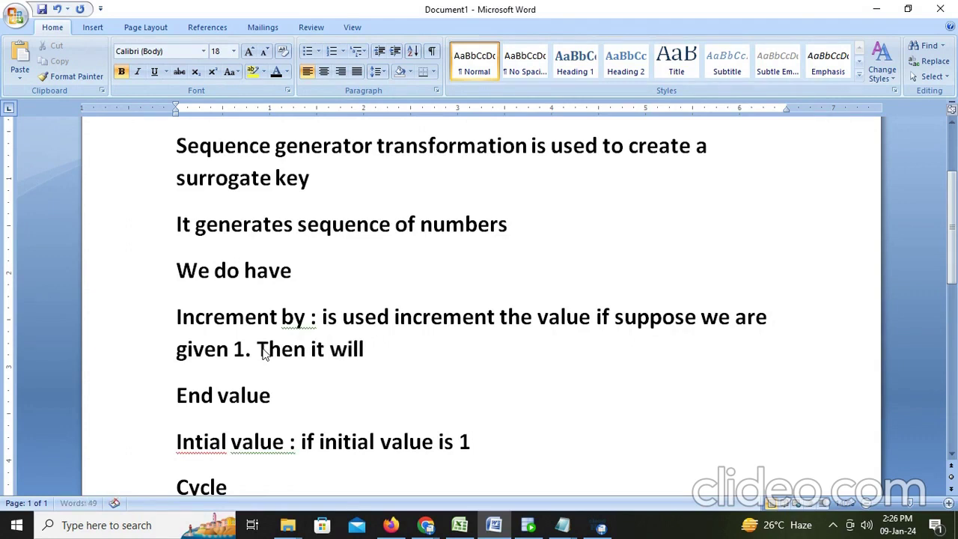
type(" be like")
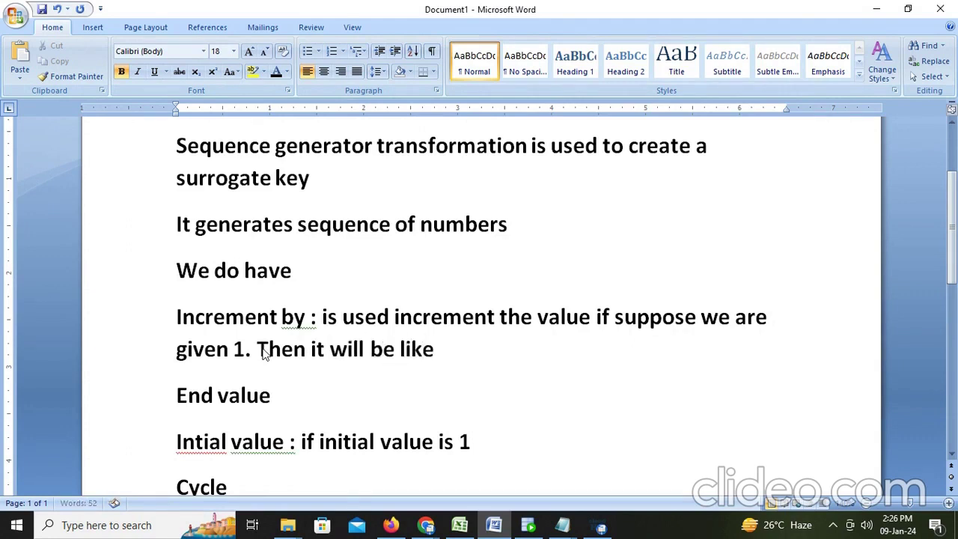
type(" this 1")
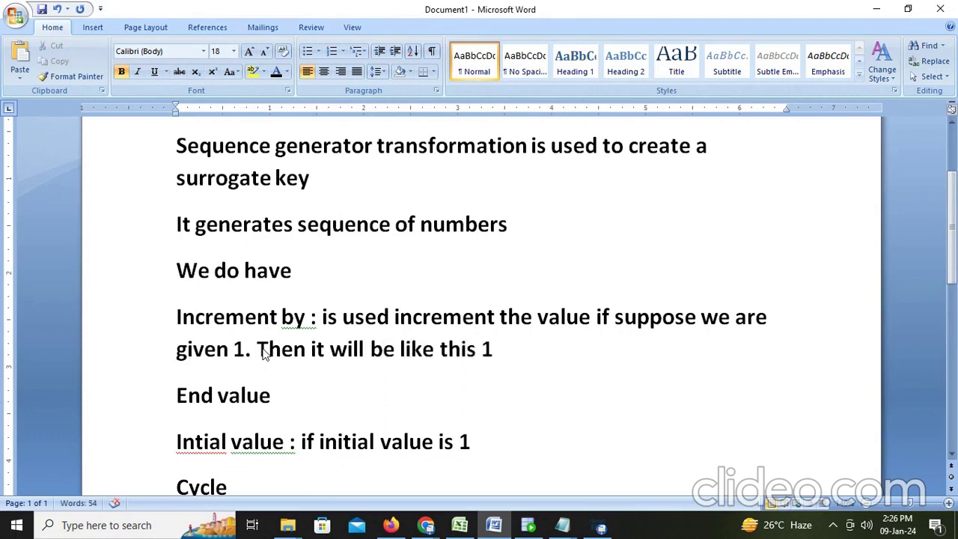
type(",2,")
type("3, End value")
type(": ")
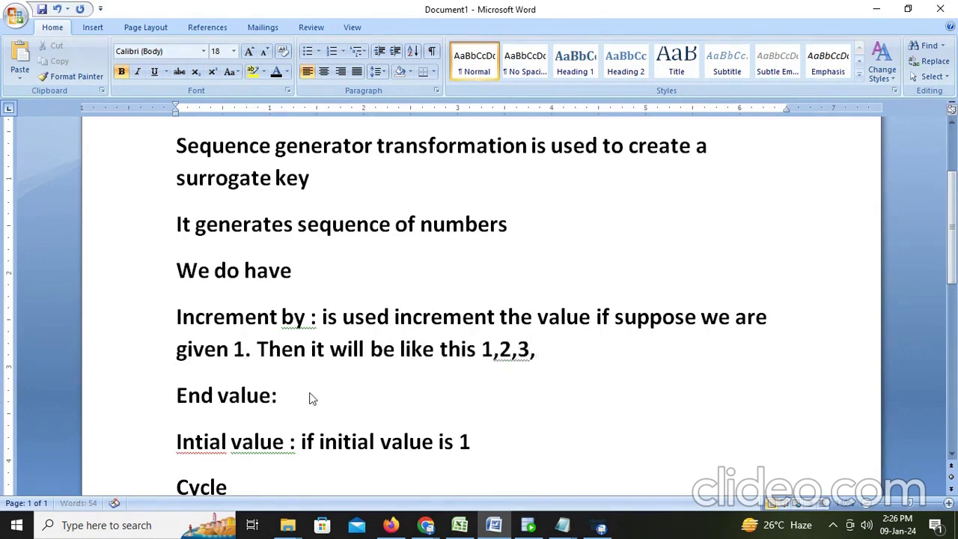
type("10")
Extend the example number sequence to '1,2,3,....10'
left_click(551, 352)
type("....10")
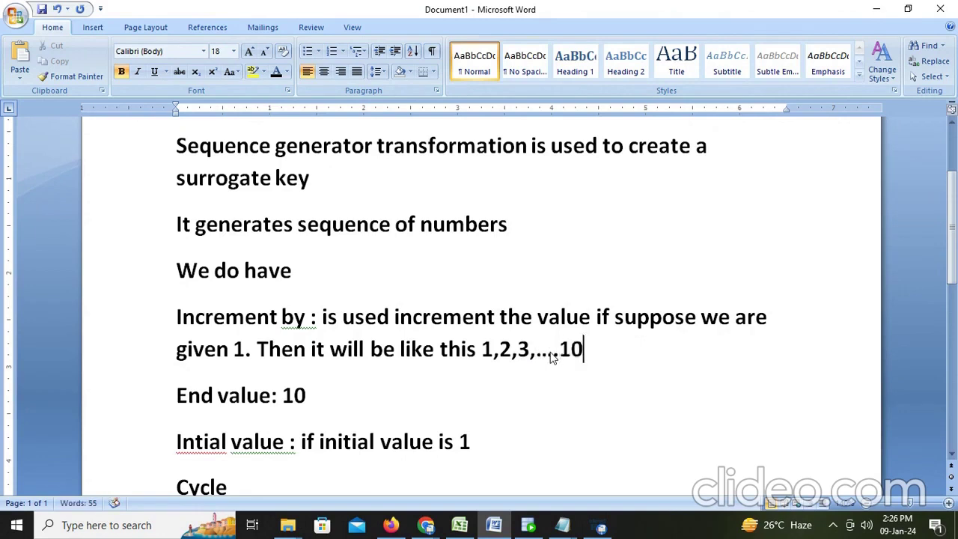
scroll(546, 356, "down", 3)
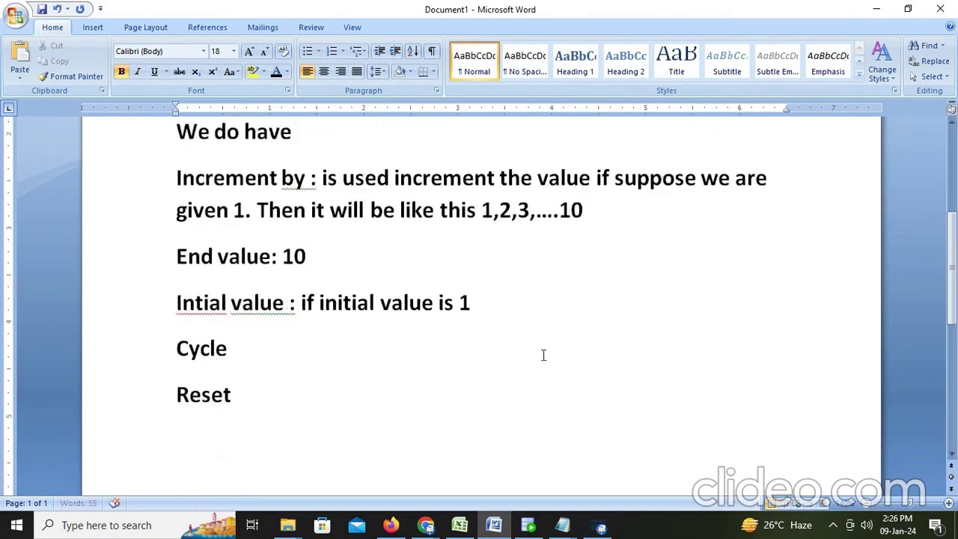
Explain the Cycle line with ': If we enable this option'
left_click(268, 352)
type(": If a")
key("BackSpace")
type("we e")
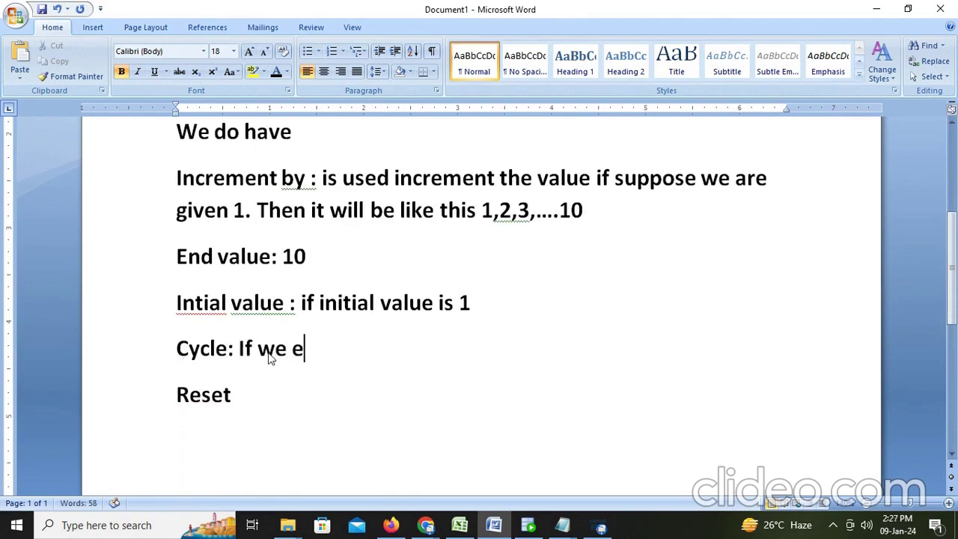
type("nable")
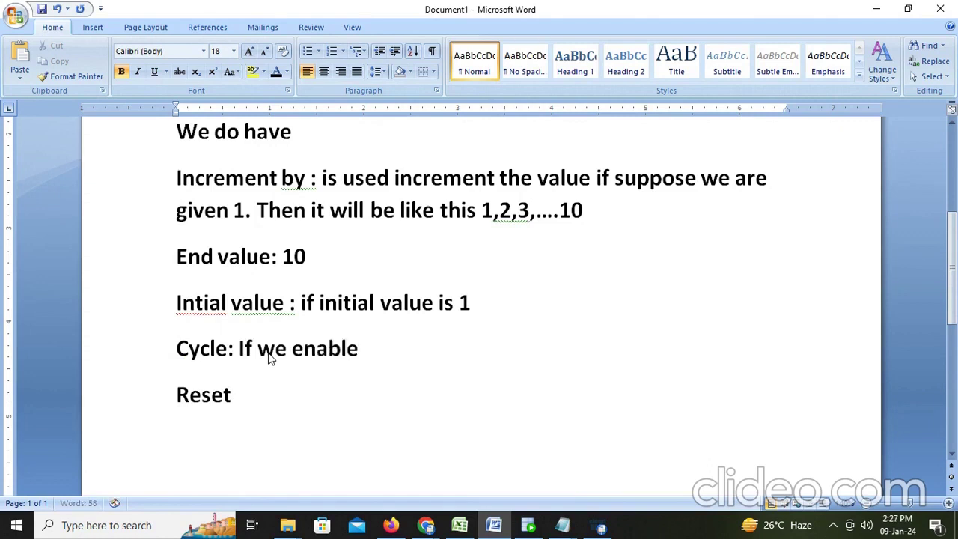
type(" this option")
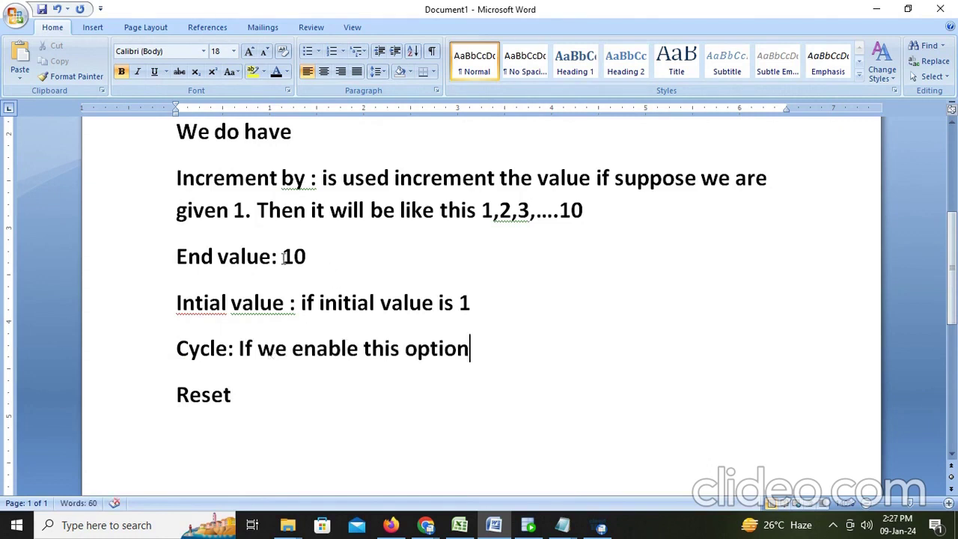
Append '. then again it start from 1..10' to the increment example, keeping End value at 10
left_click(294, 257)
key("BackSpace")
type("2")
left_click(589, 211)
left_click(294, 257)
key("BackSpace")
type("1")
left_click(590, 212)
type(". the")
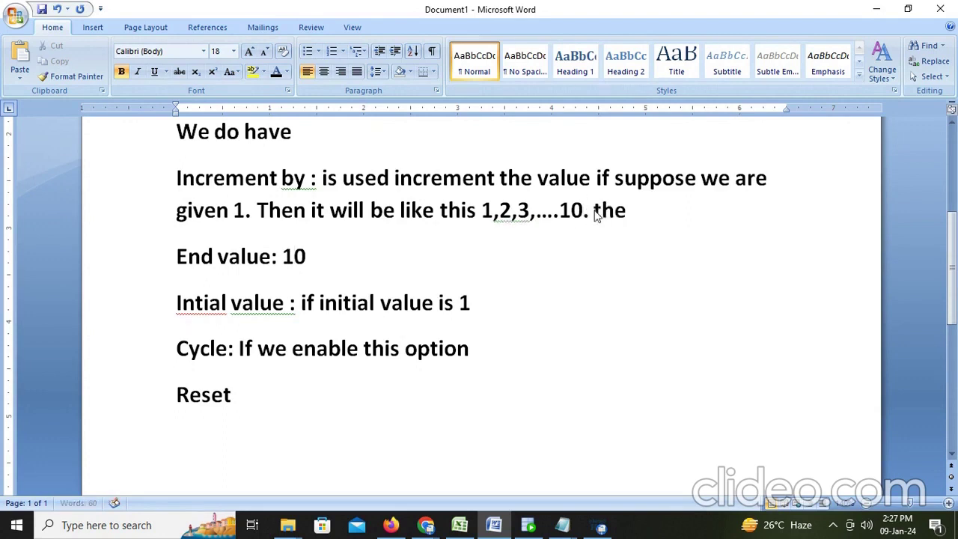
type("n again")
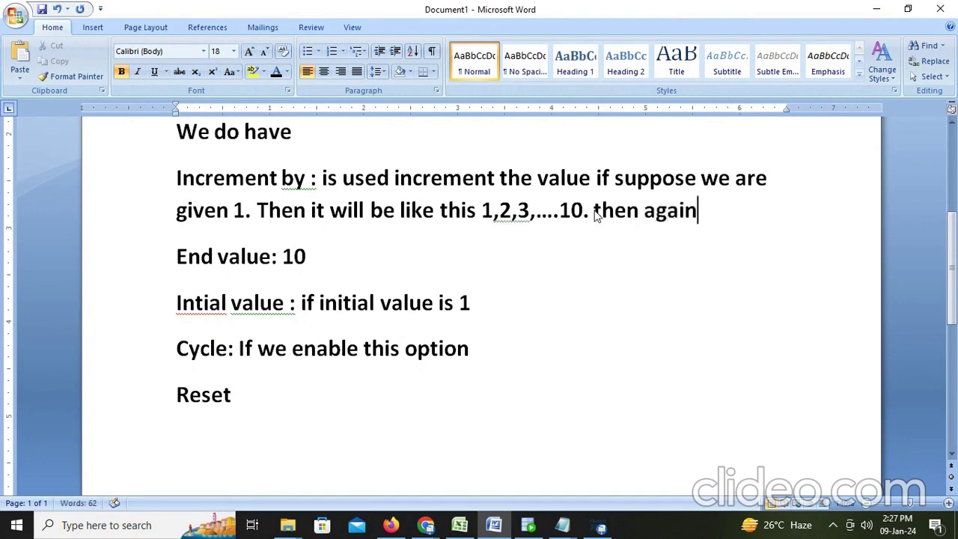
type(" it start")
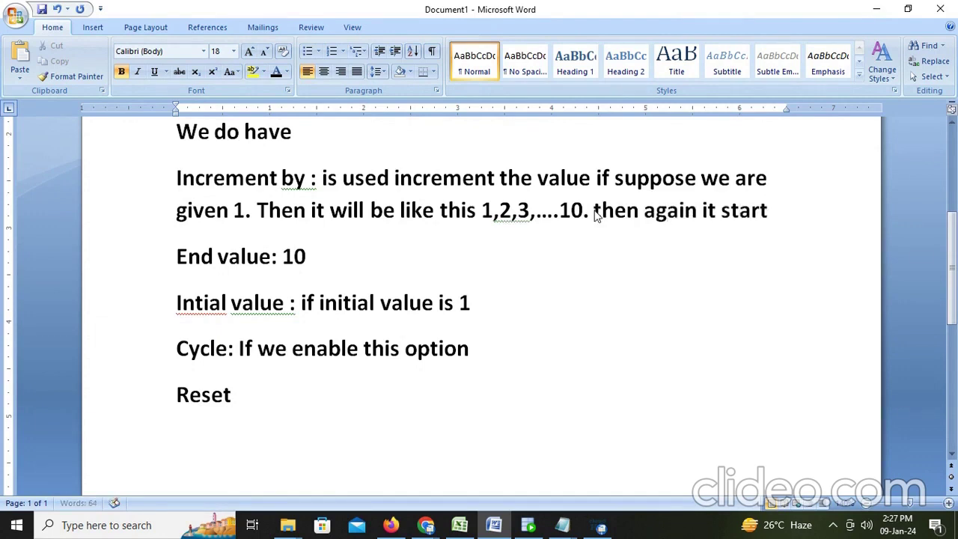
type(" from ")
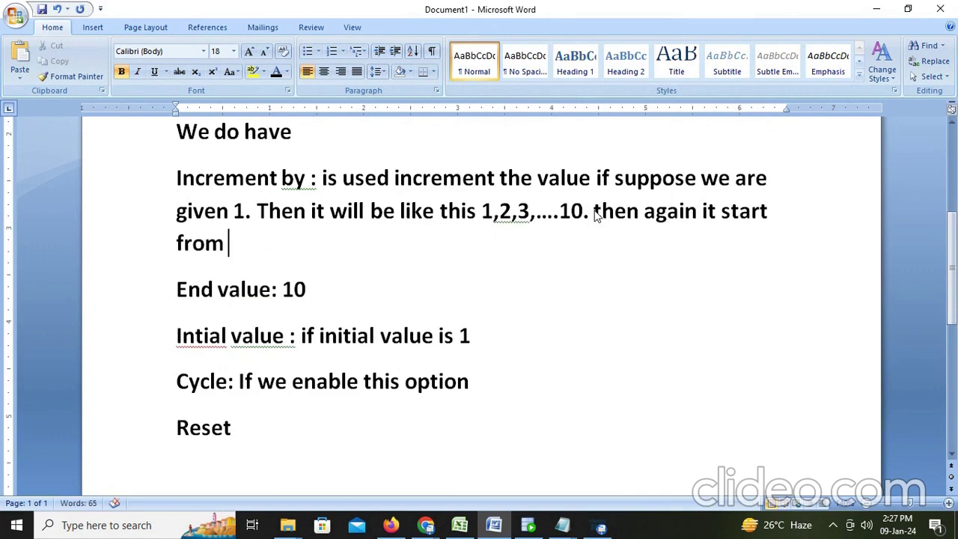
type("1..10")
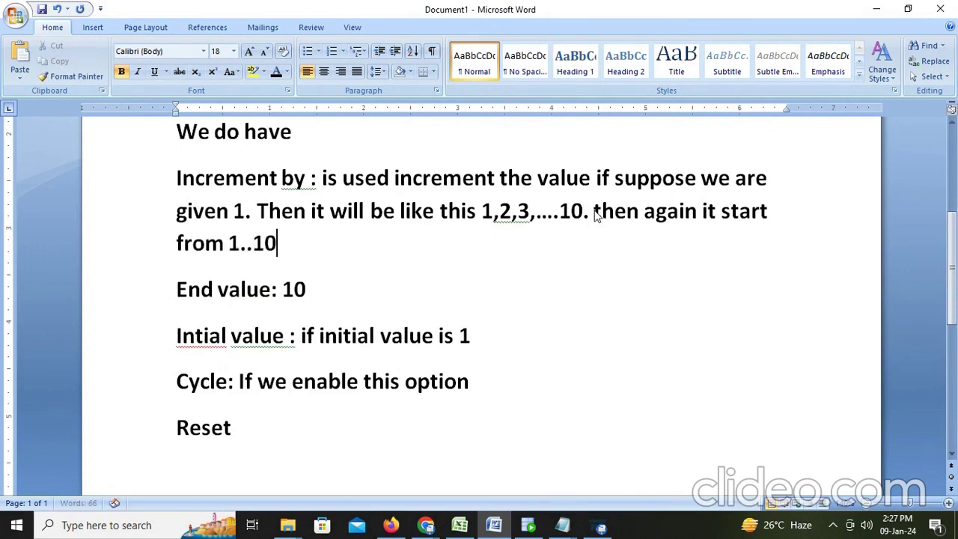
left_click(329, 432)
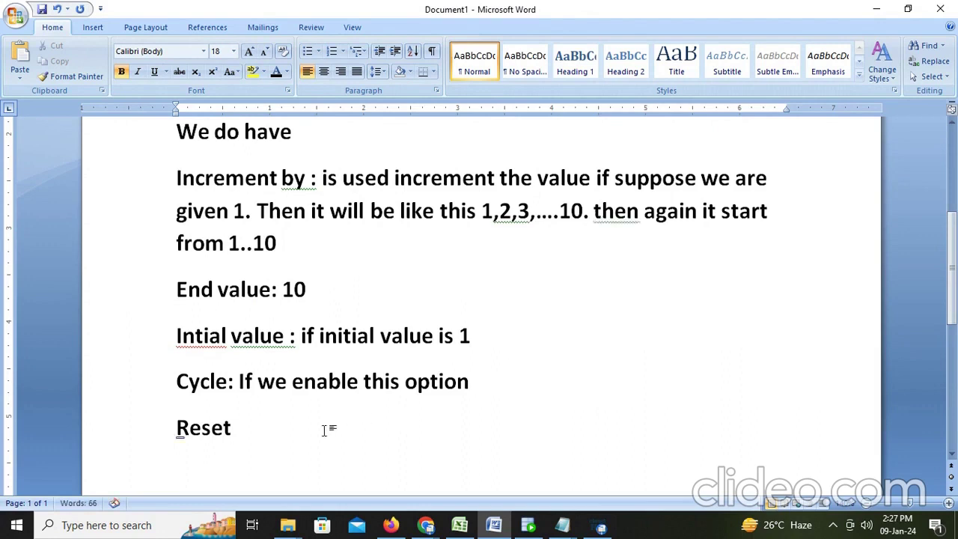
Explain Reset as 'if we enable reset option it always reset the value to intial value for every run.'
type("if we e")
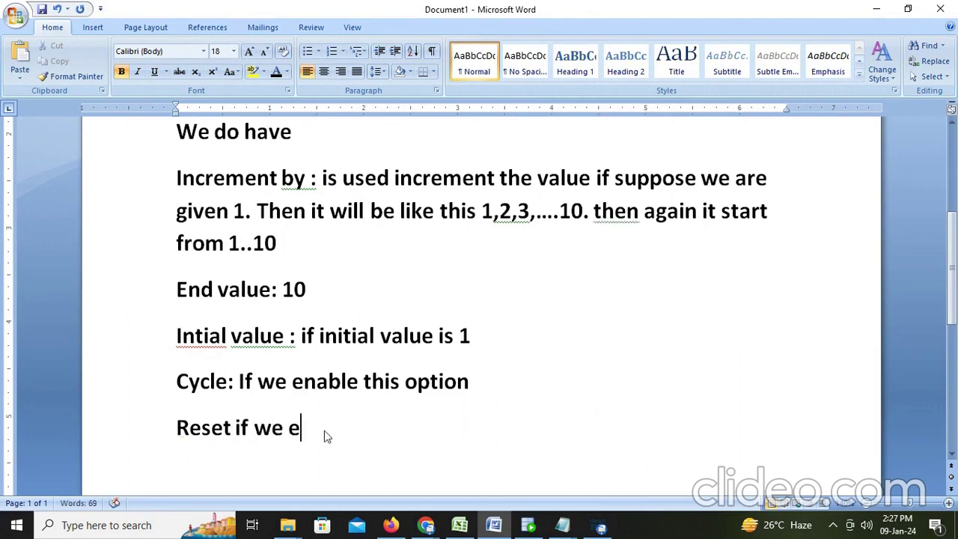
type("nable reset option")
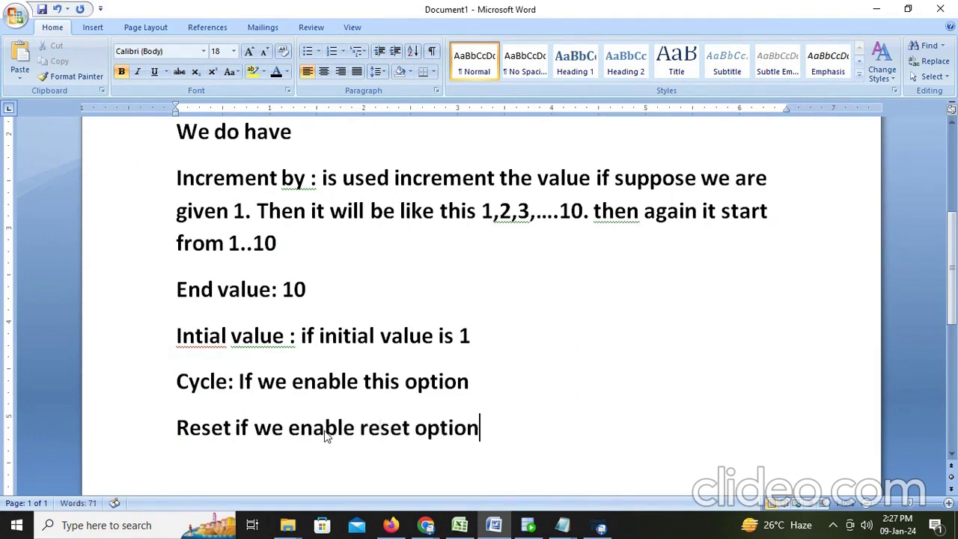
type(" it always")
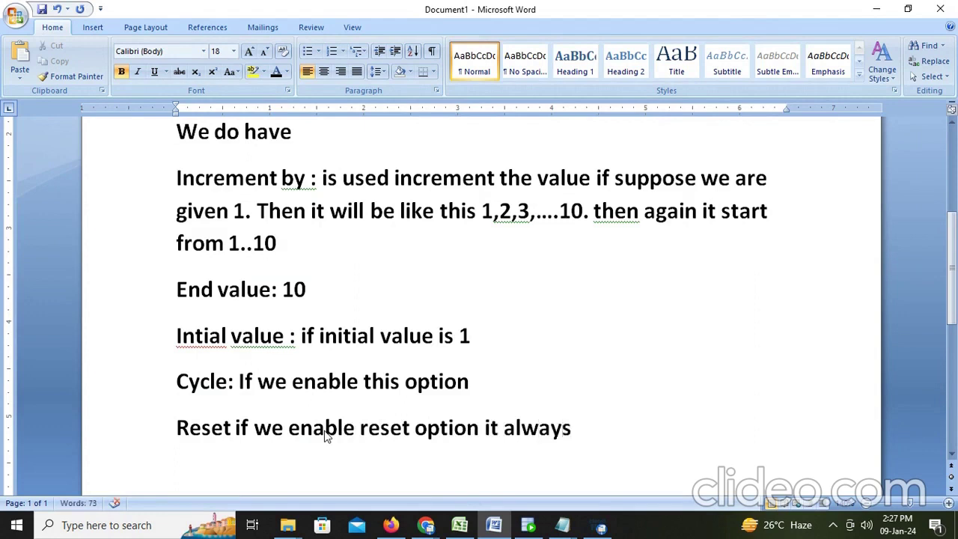
type(" reset")
key("BackSpace")
type("et")
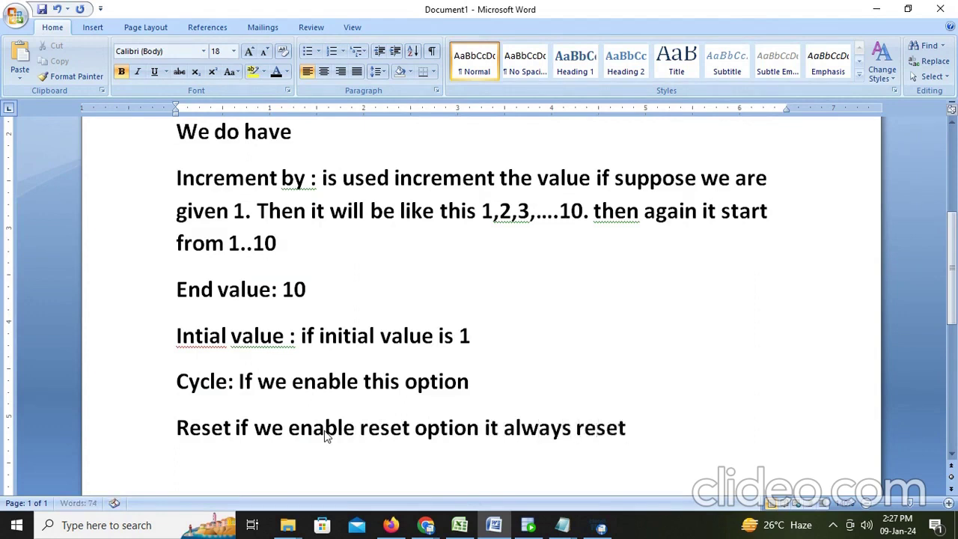
type(" the value to")
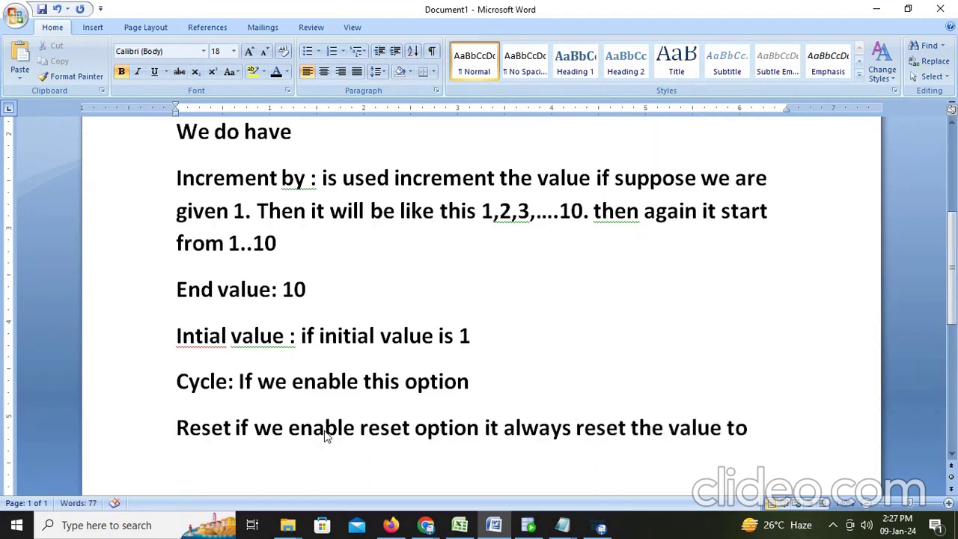
type(" intial")
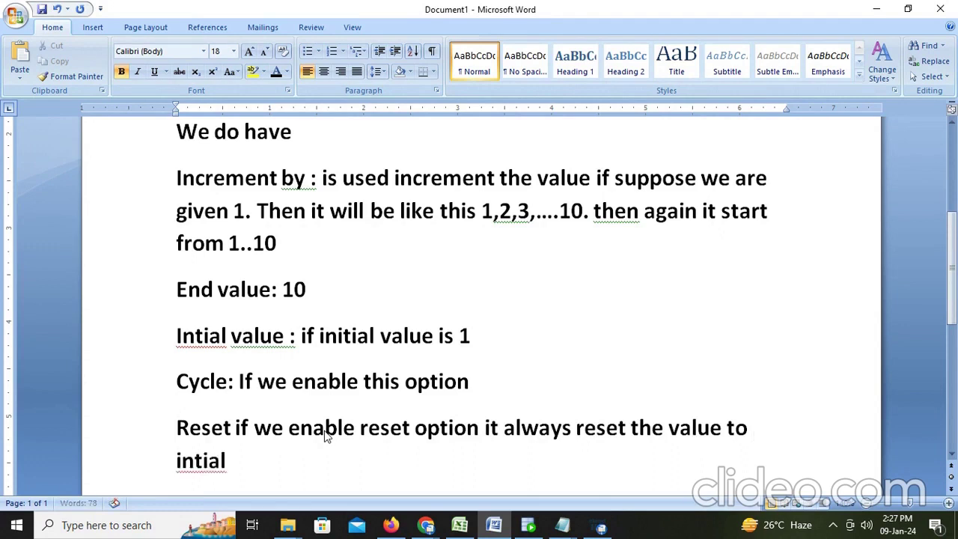
type(" valu")
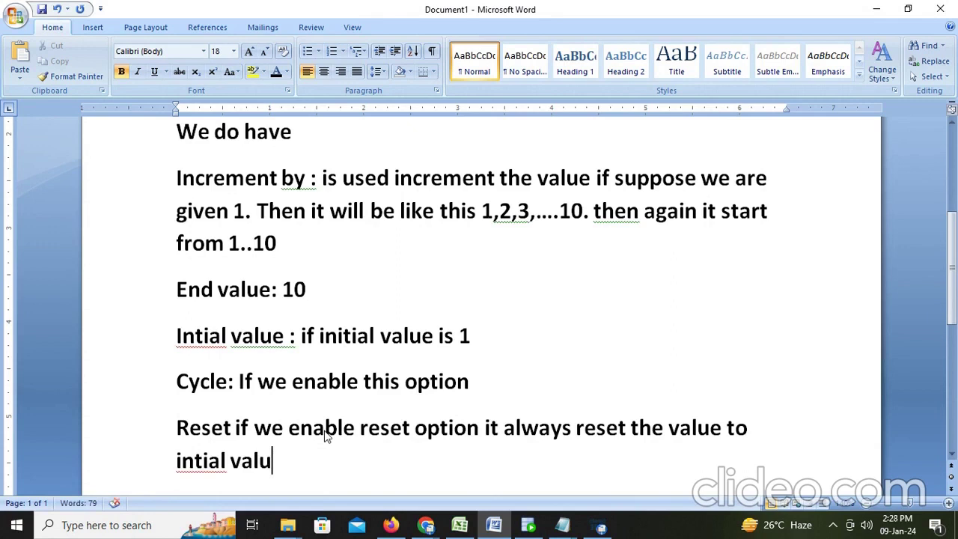
type("u")
key("BackSpace")
type("e for")
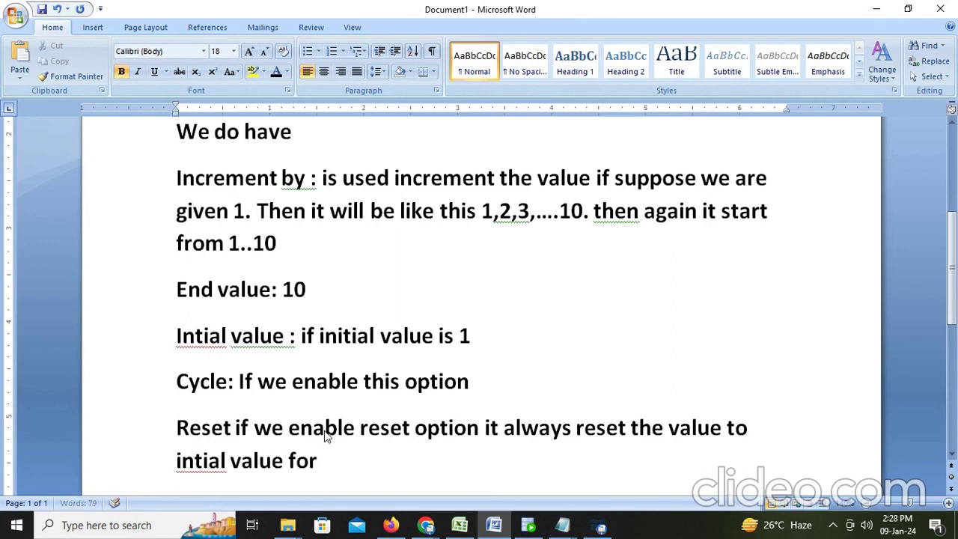
type(" every run.")
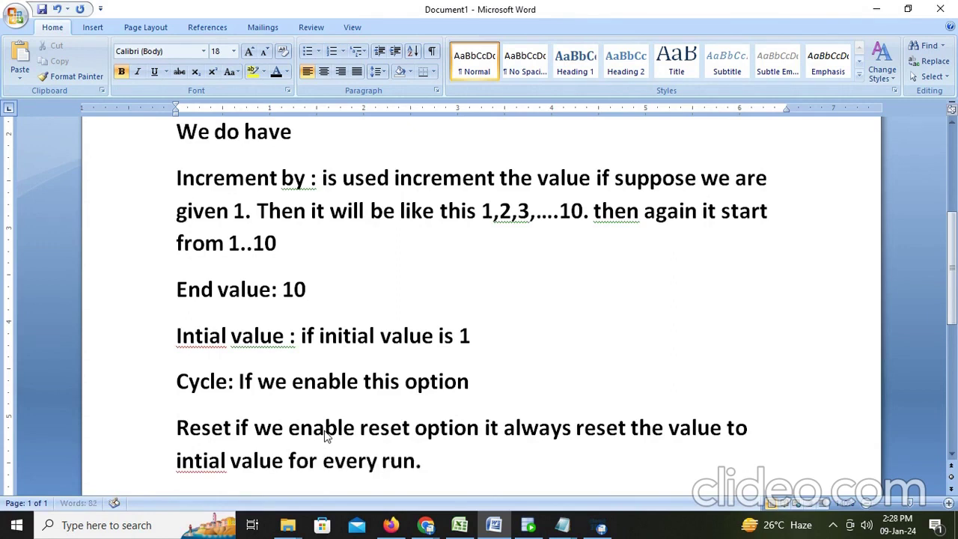
Add 'let see in IICS....' on a new line, then create a blank mapping in Informatica
key("Return")
type("let")
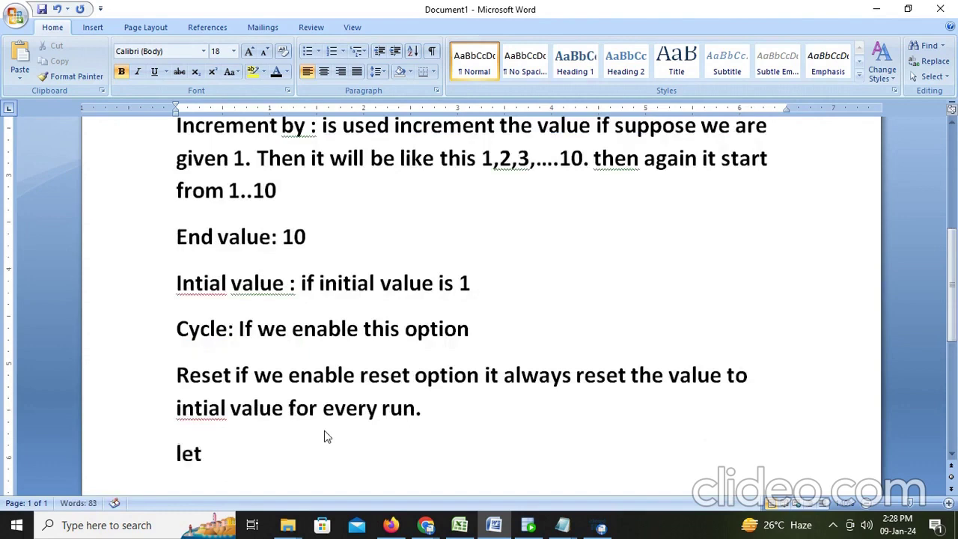
type(" see in ")
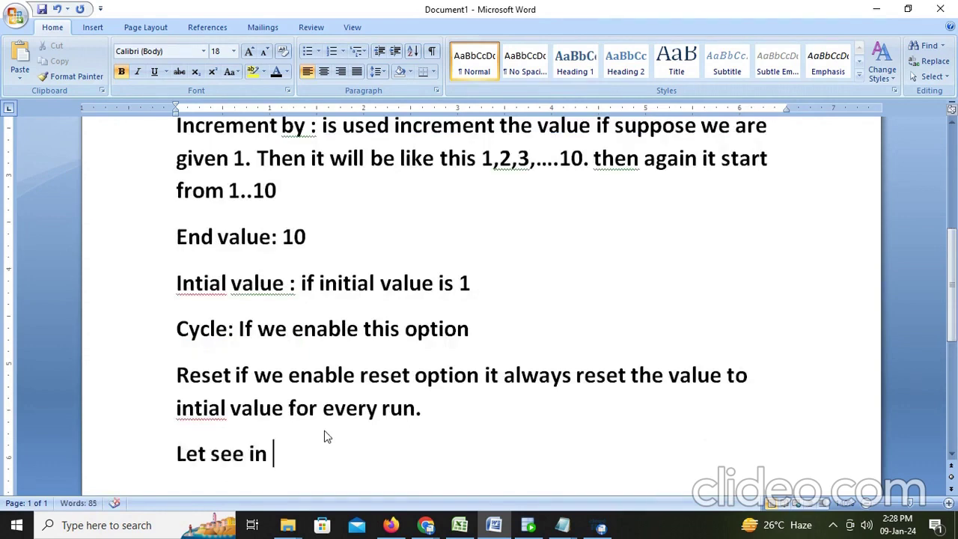
type("IICS....")
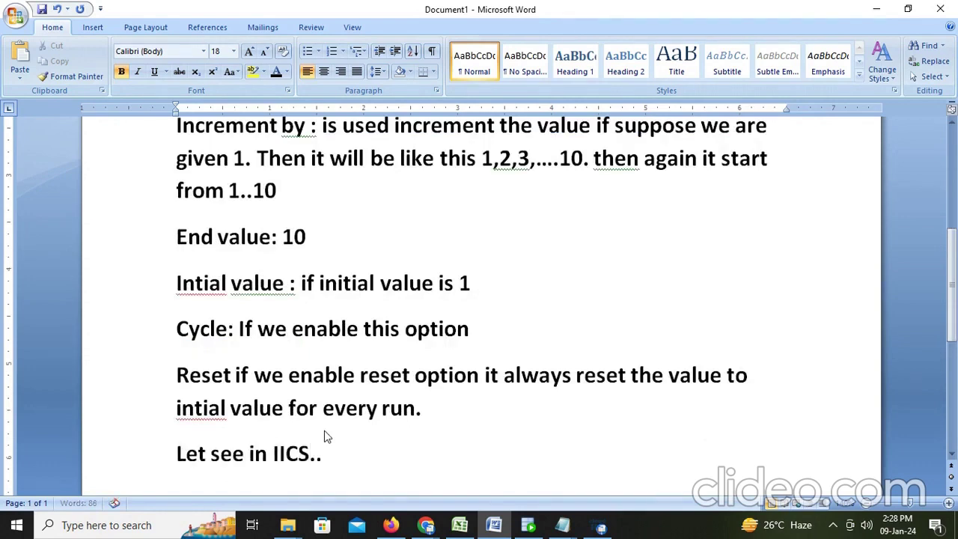
left_click(396, 527)
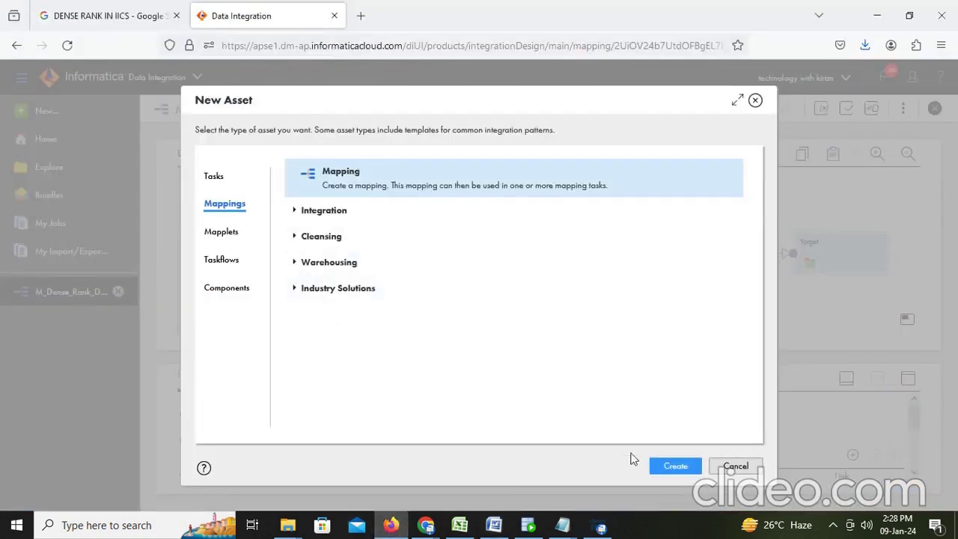
left_click(674, 465)
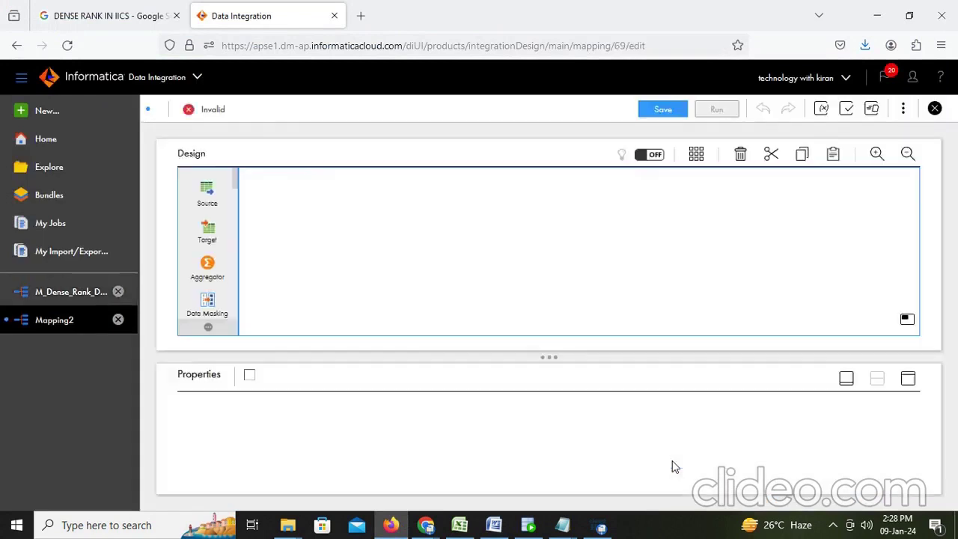
Set Mapping2's Source to the EMPLOYEES table through the Desktop_Oracle_Src connection
left_click(314, 267)
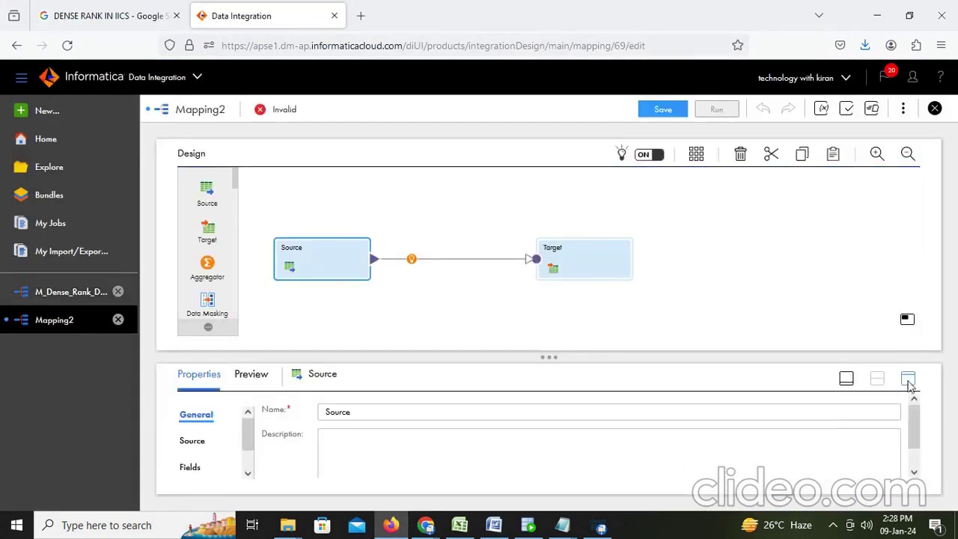
left_click(197, 441)
left_click(910, 380)
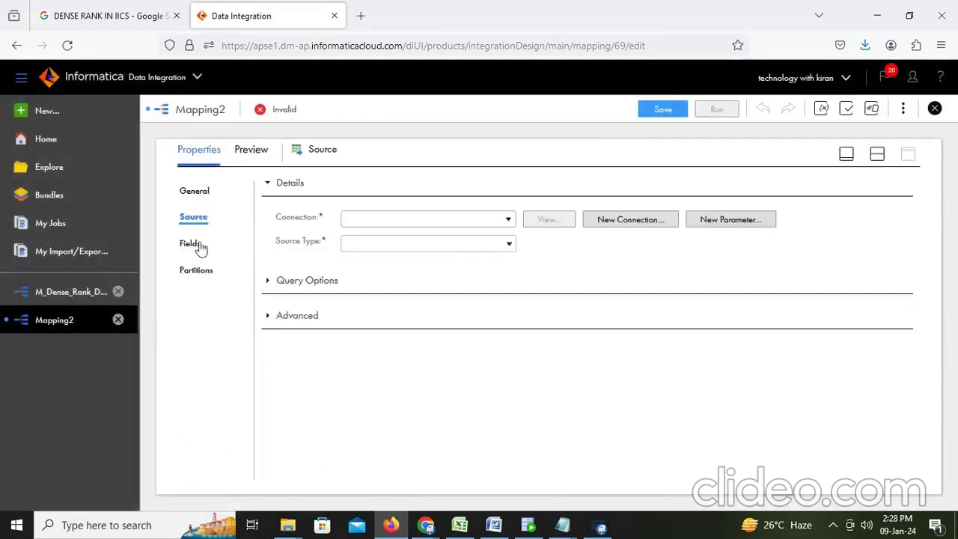
left_click(487, 219)
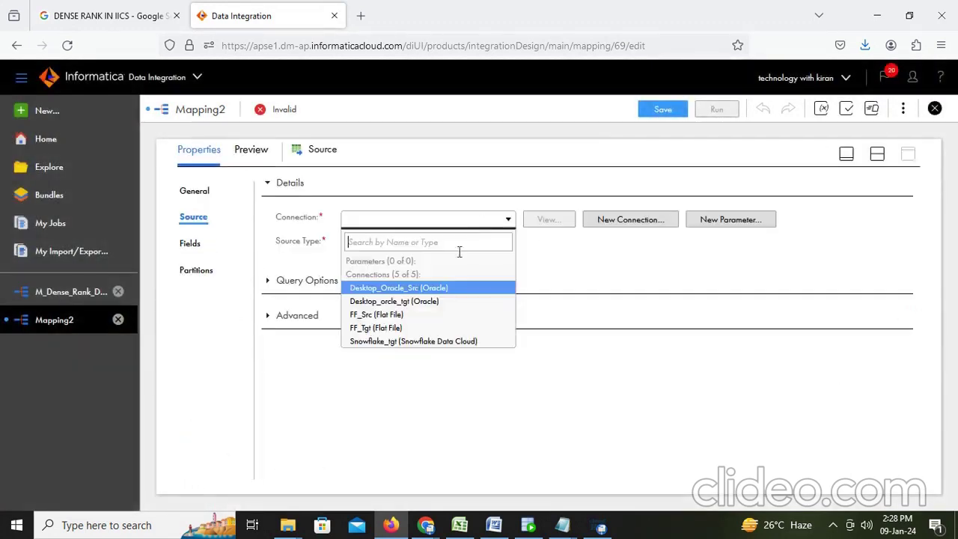
left_click(408, 287)
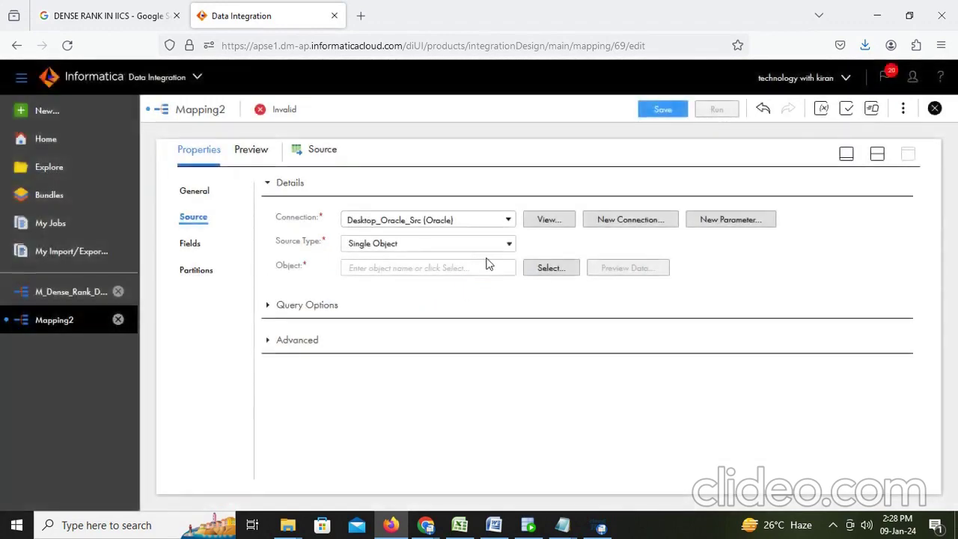
left_click(546, 274)
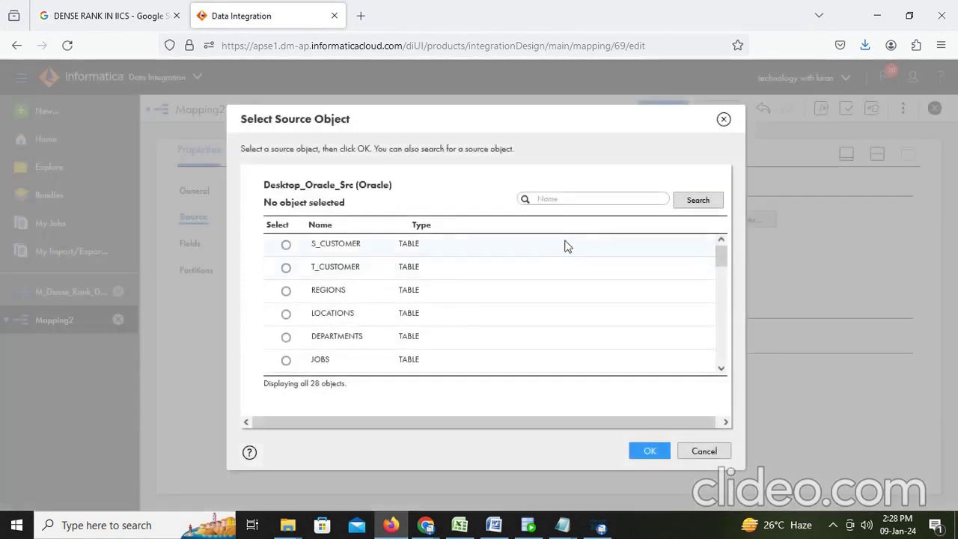
left_click(576, 196)
type("emp")
left_click(698, 200)
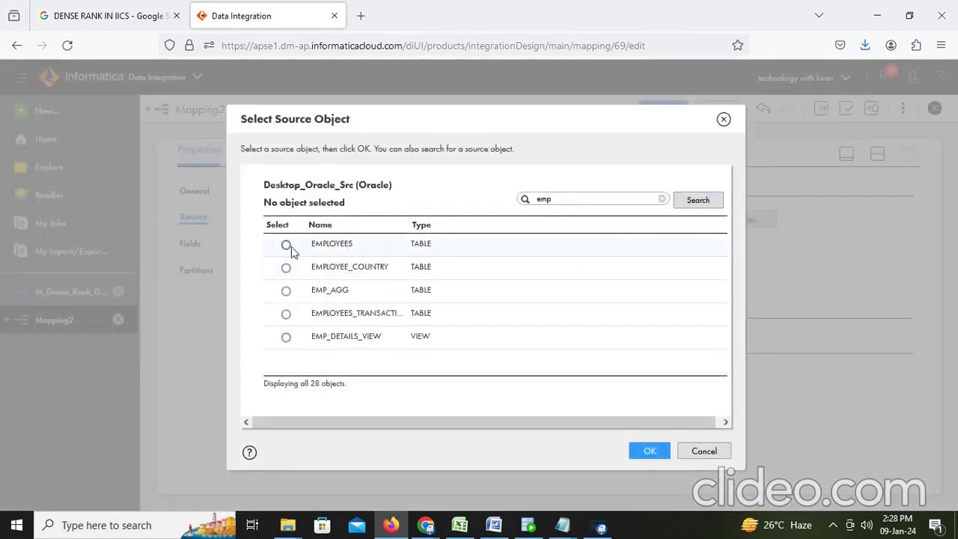
left_click(287, 246)
left_click(642, 451)
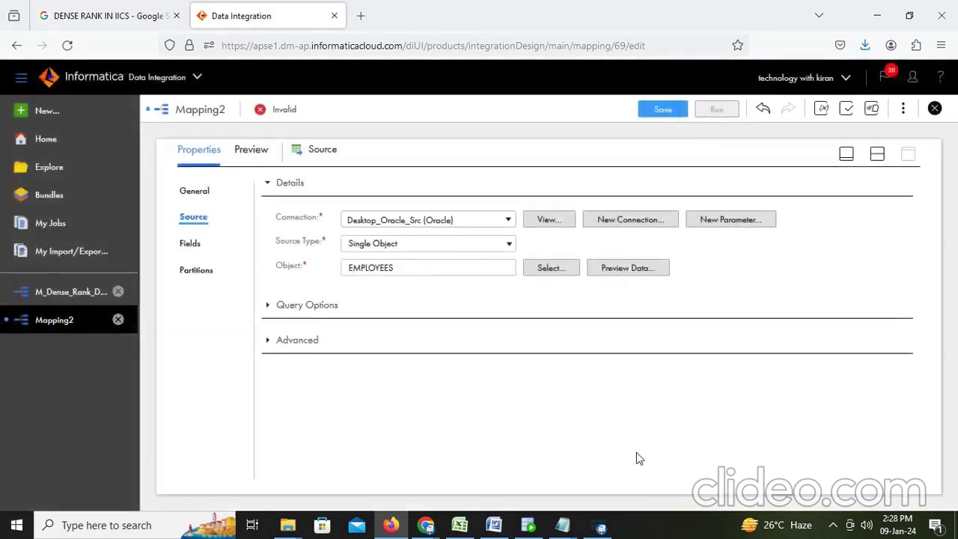
Insert a Sequence transformation between the Source and the Target
left_click(879, 158)
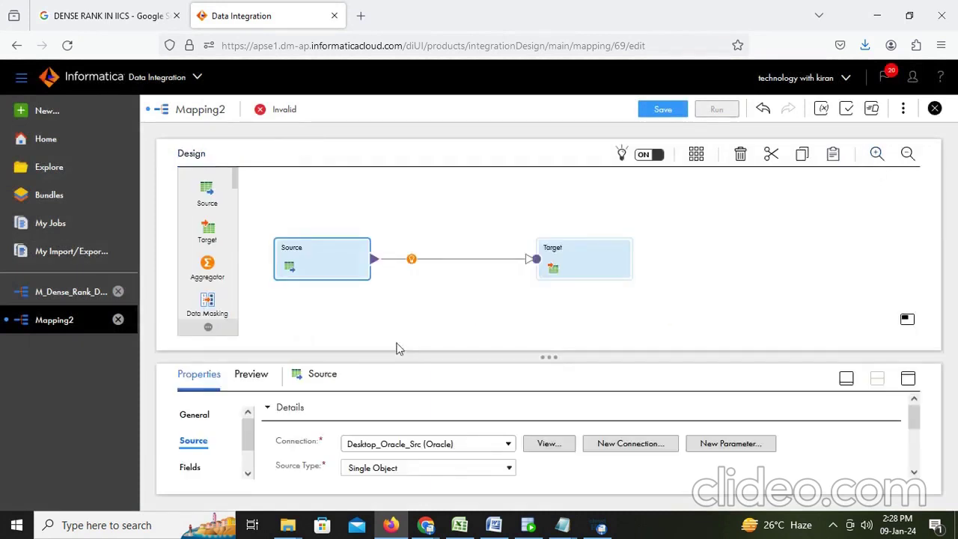
left_click(411, 260)
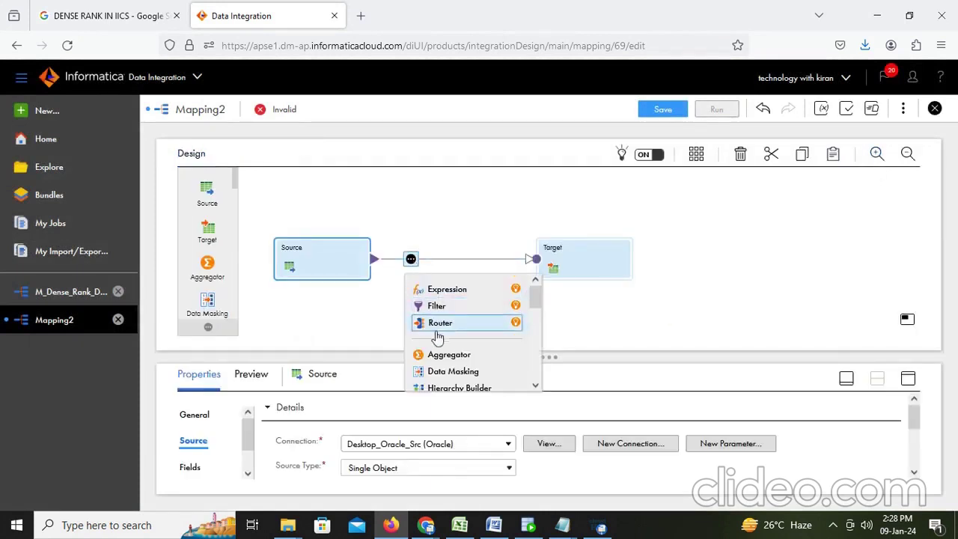
scroll(442, 334, "down", 4)
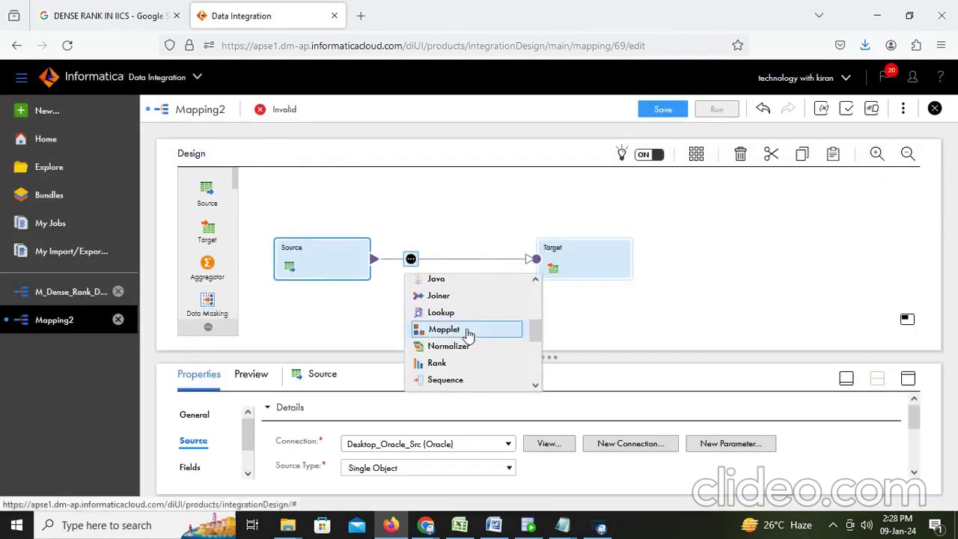
scroll(468, 333, "down", 2)
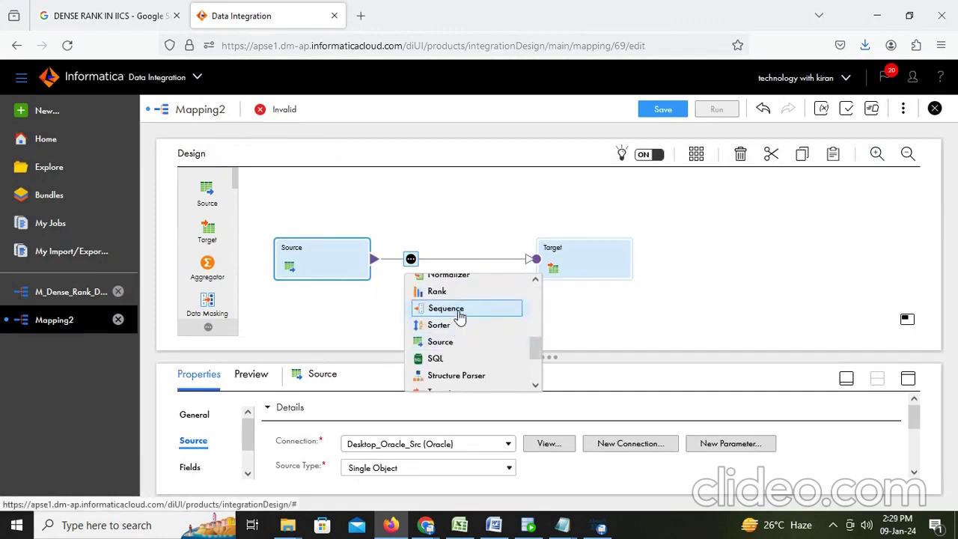
left_click(460, 310)
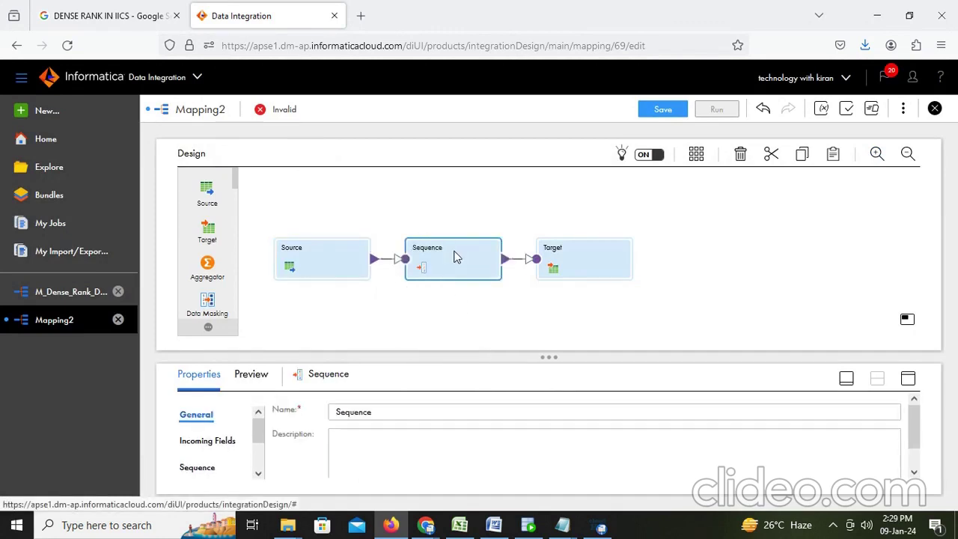
left_click(908, 378)
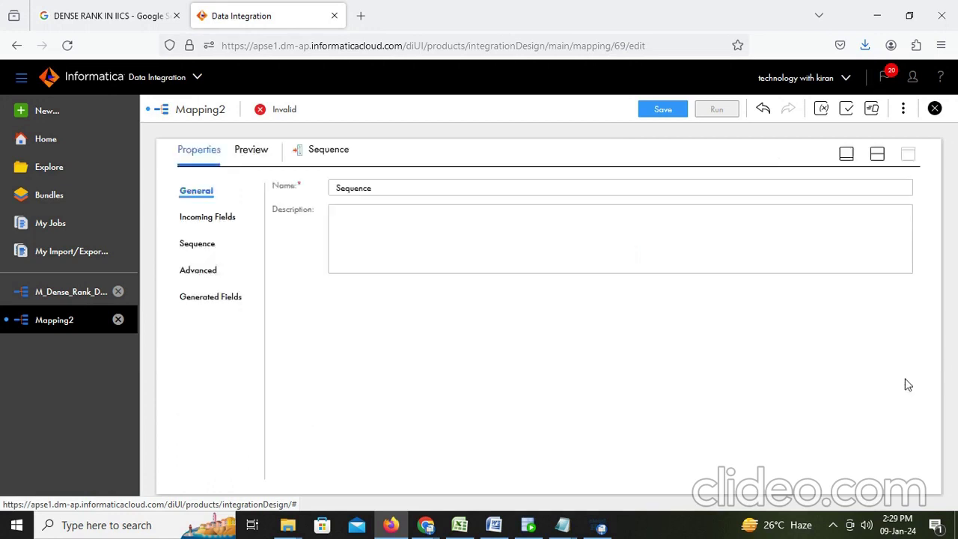
left_click(205, 218)
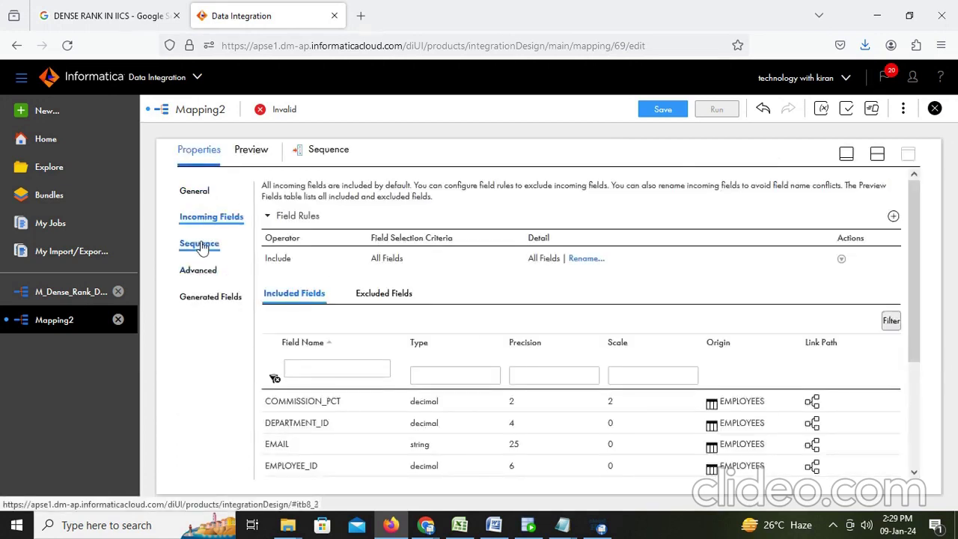
left_click(200, 245)
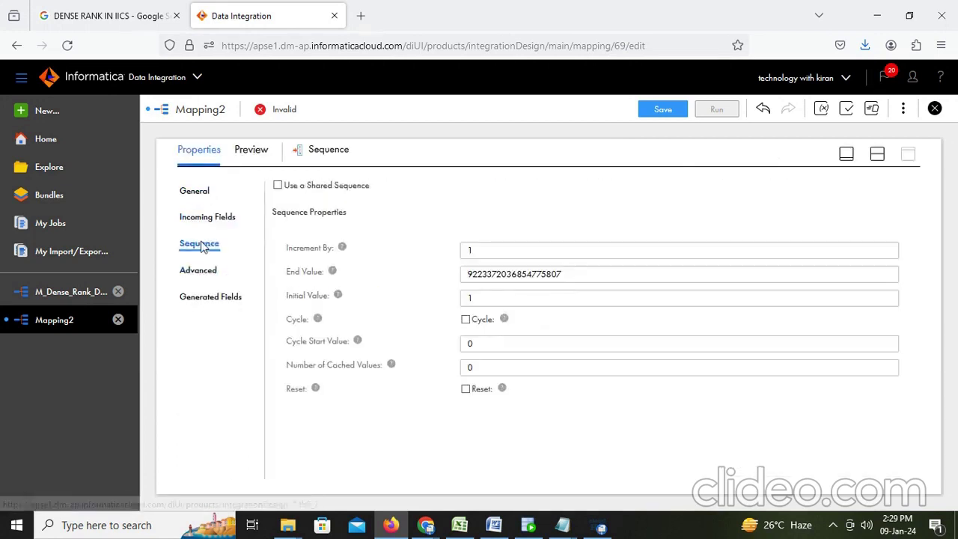
double_click(486, 253)
left_click_drag(577, 279, 437, 274)
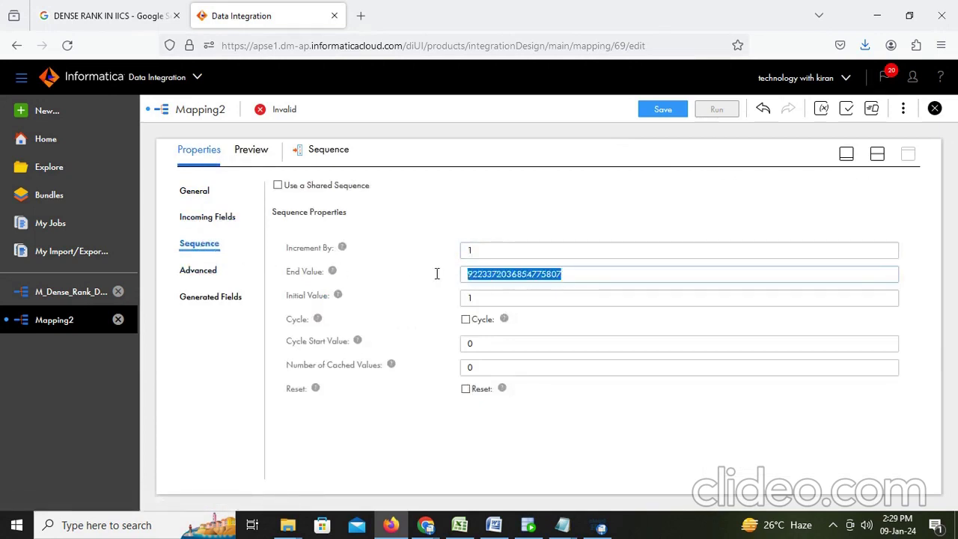
left_click_drag(488, 300, 433, 302)
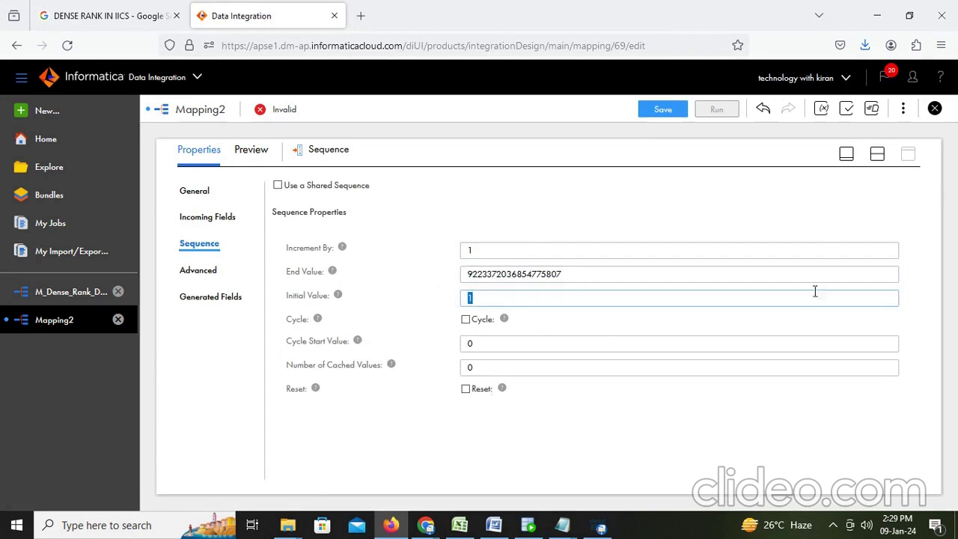
Point the Target at T_EMPLOYEES_HIST via the Desktop_orcle_tgt connection and list its target fields
left_click(878, 155)
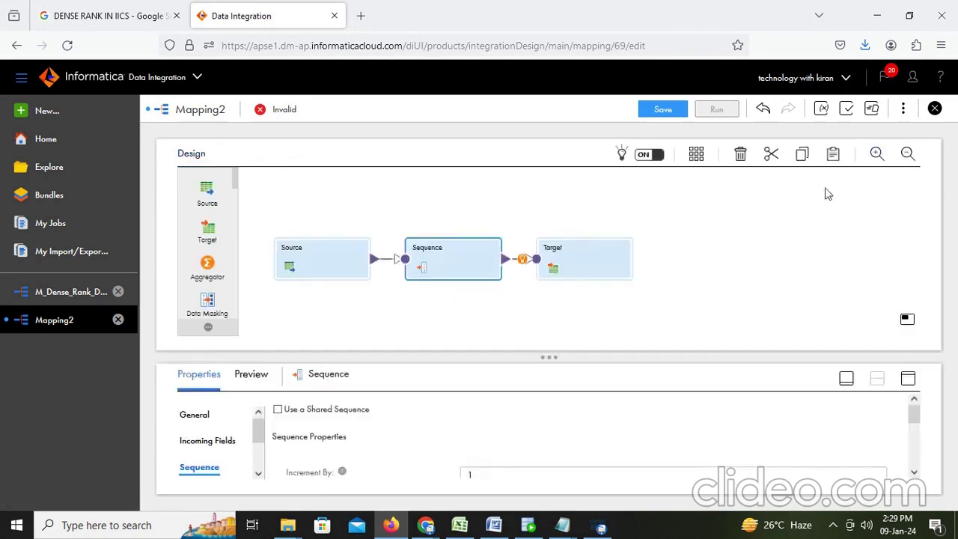
left_click(593, 270)
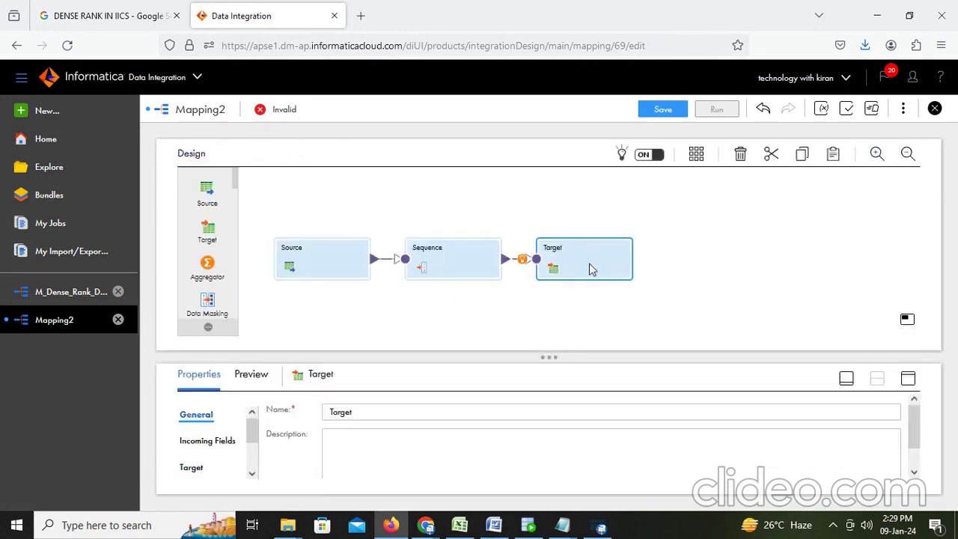
left_click(908, 379)
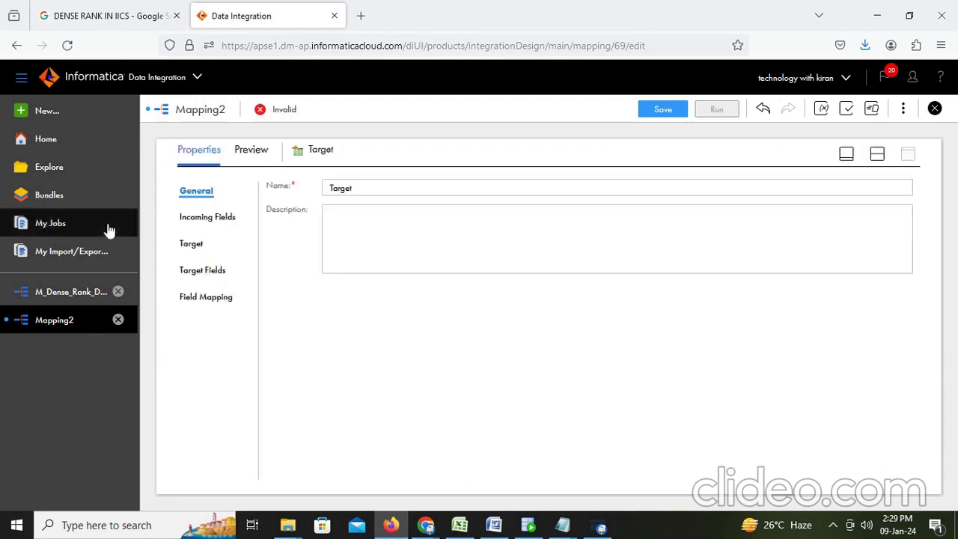
left_click(192, 246)
left_click(509, 219)
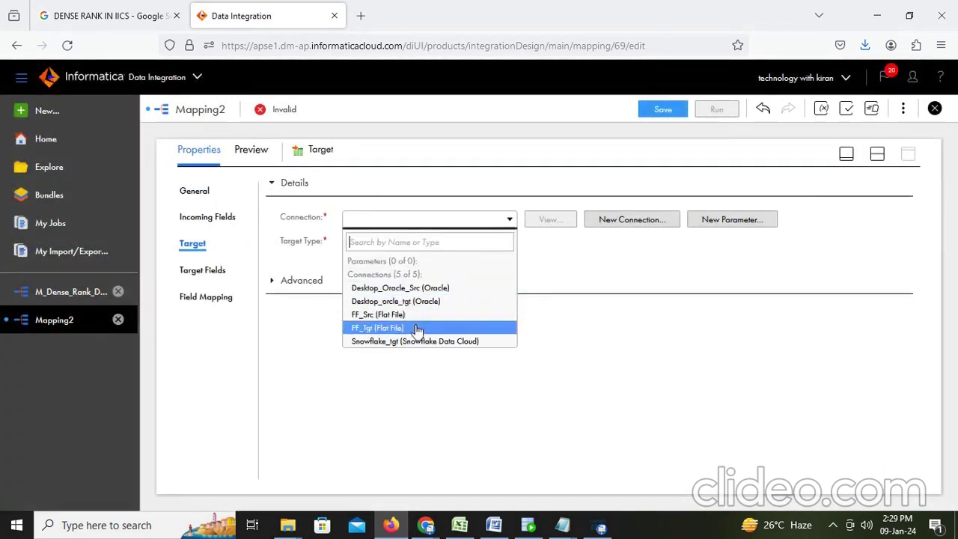
left_click(429, 303)
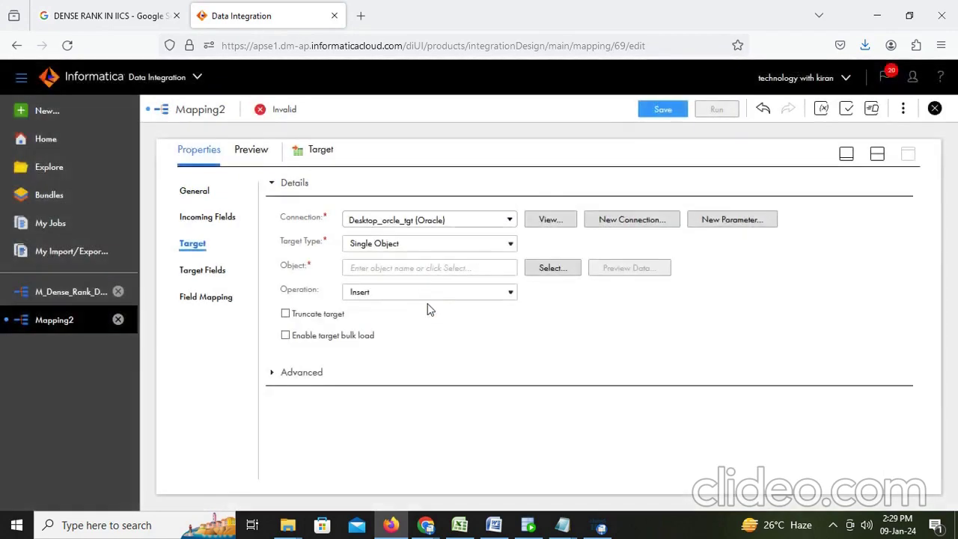
left_click(551, 268)
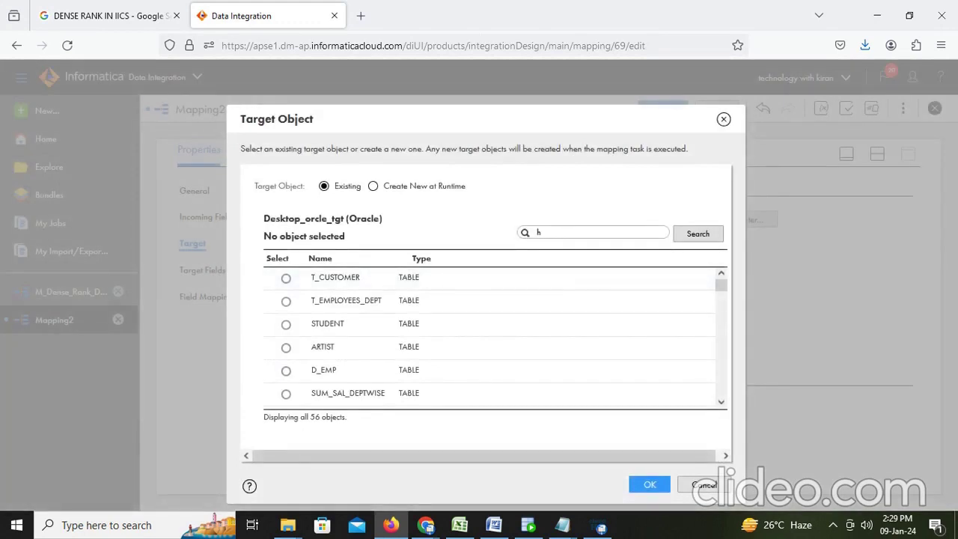
left_click(709, 235)
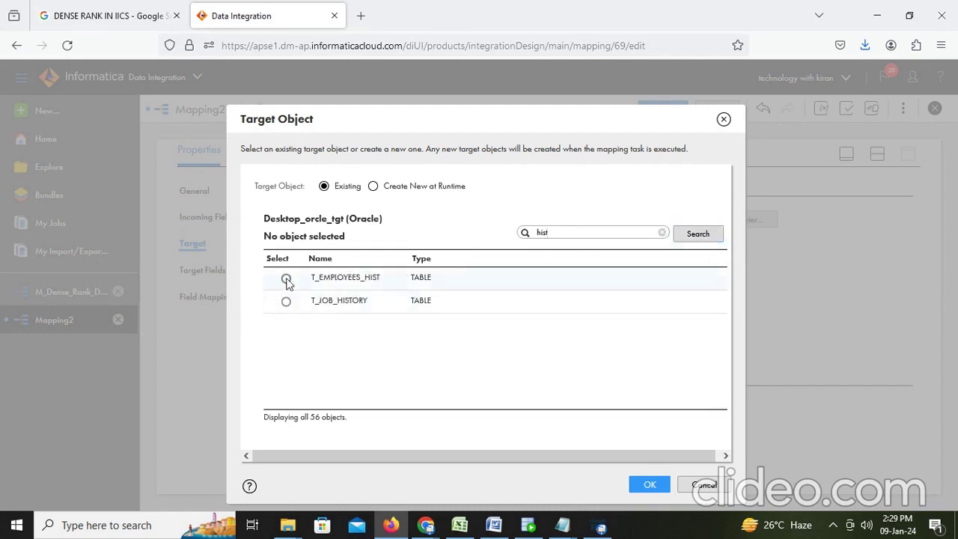
left_click(286, 278)
left_click(637, 484)
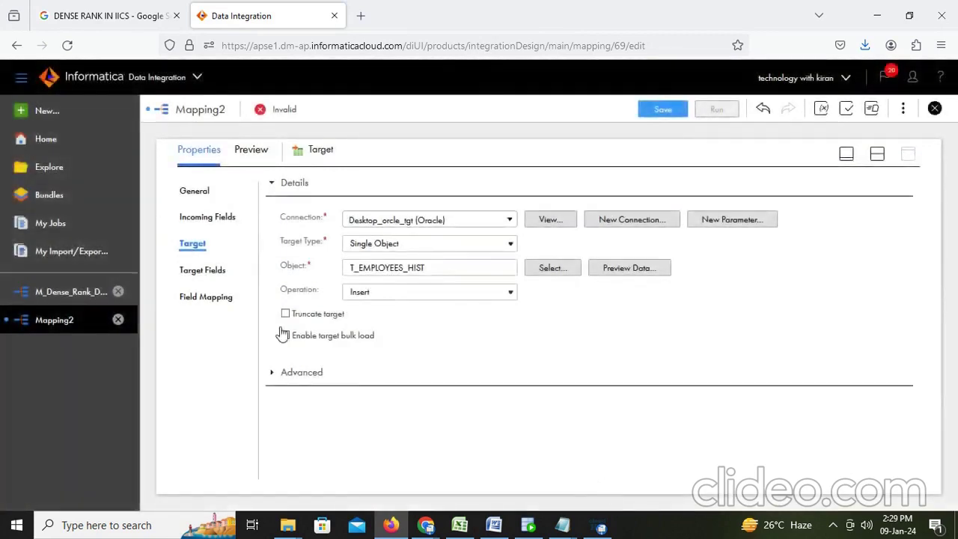
left_click(213, 268)
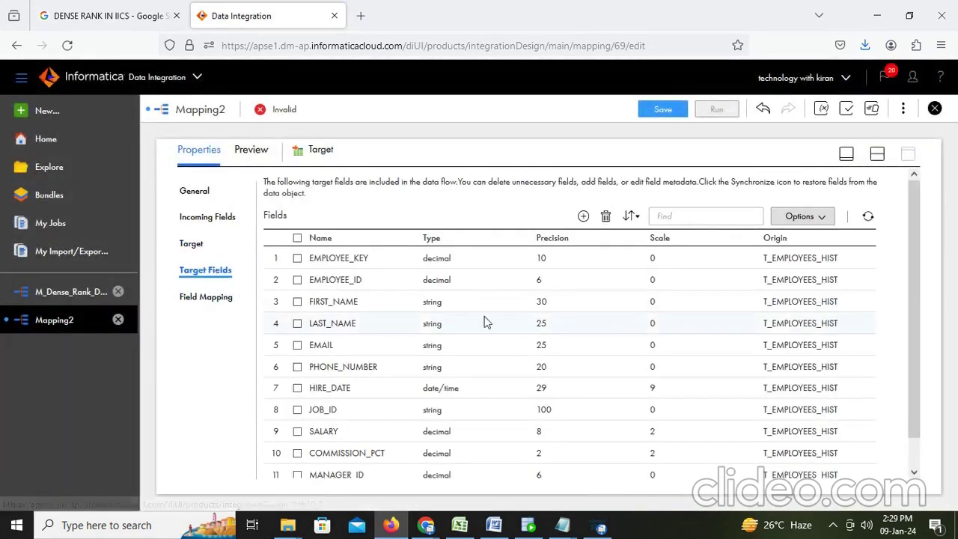
Map NEXTVAL to EMPLOYEE_KEY and smart-map the remaining target fields
left_click(211, 298)
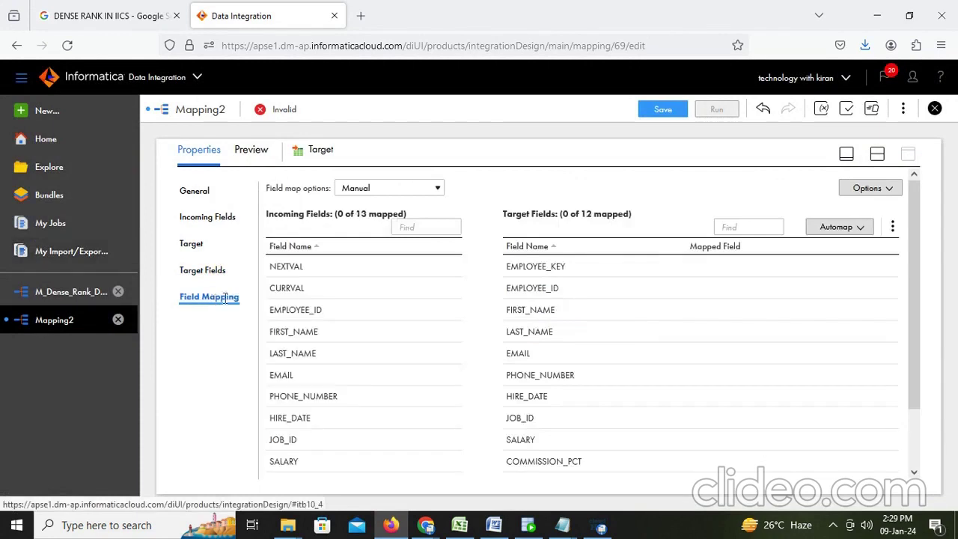
scroll(408, 307, "down", 2)
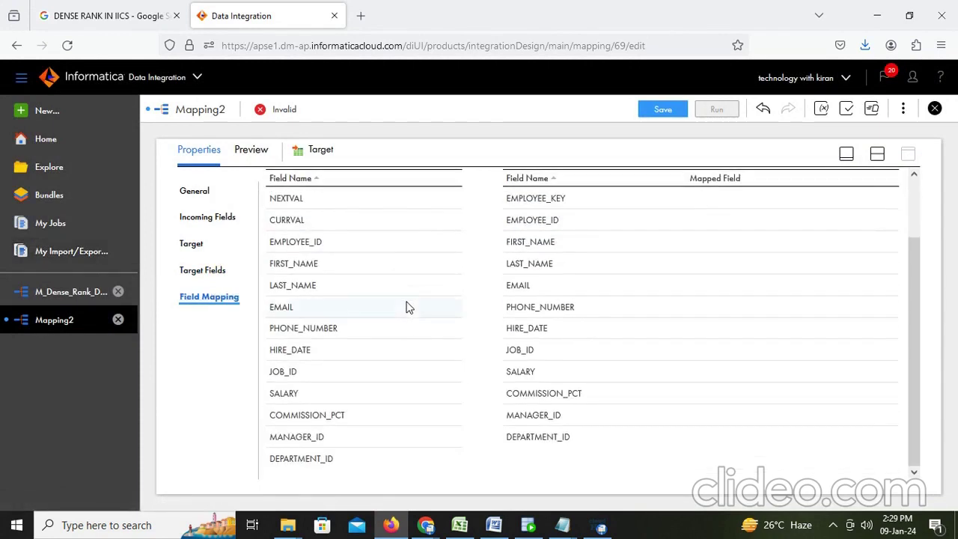
scroll(408, 307, "up", 2)
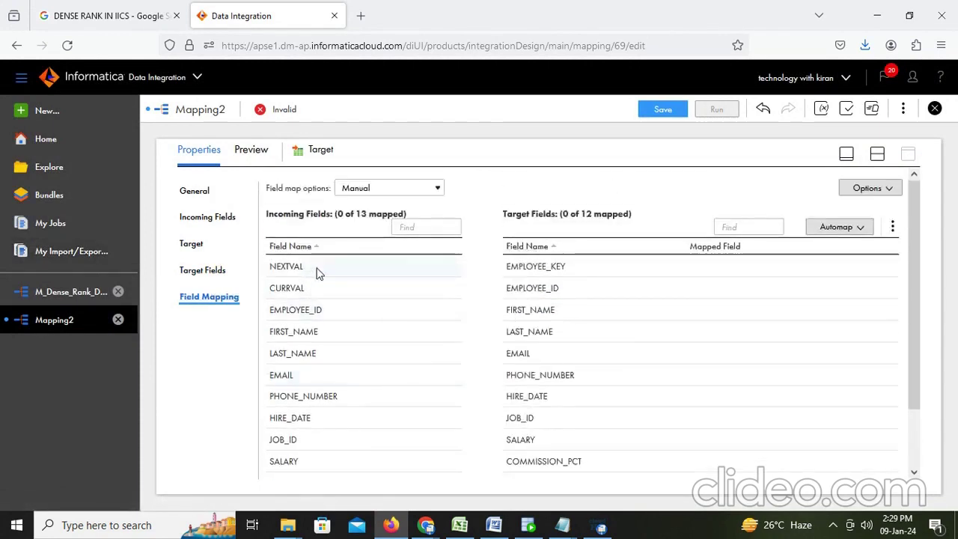
left_click_drag(317, 270, 663, 274)
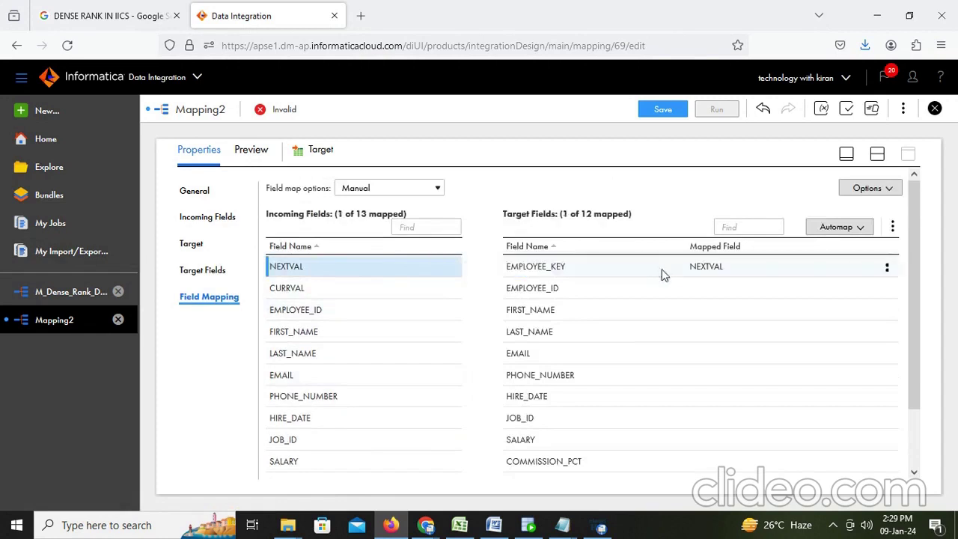
left_click(839, 227)
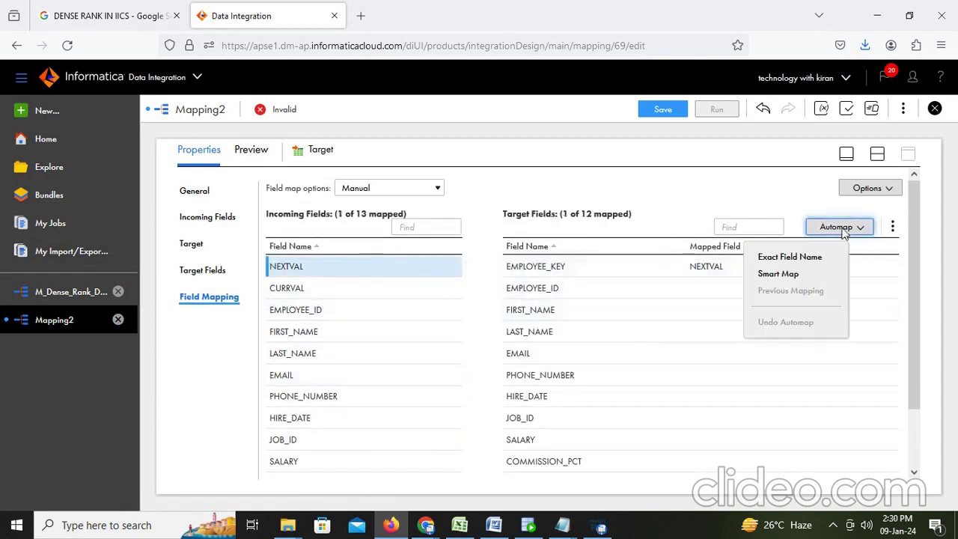
left_click(791, 271)
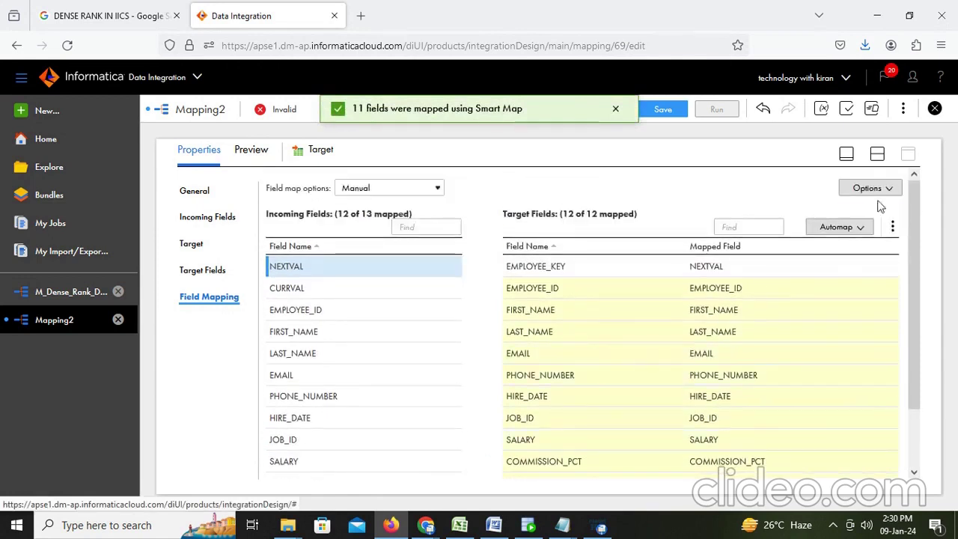
Save Mapping2 and bring the Word notes back to the front
left_click(880, 155)
left_click(673, 112)
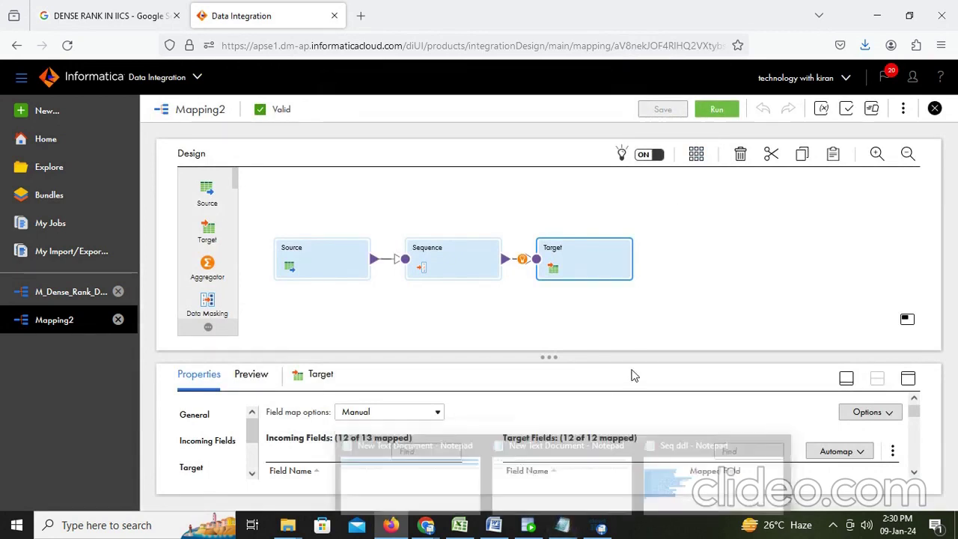
left_click(494, 524)
Add the note 'Here we have to create task then only cache memorys stores the sequence value and it persist for next run.'
scroll(480, 484, "down", 1)
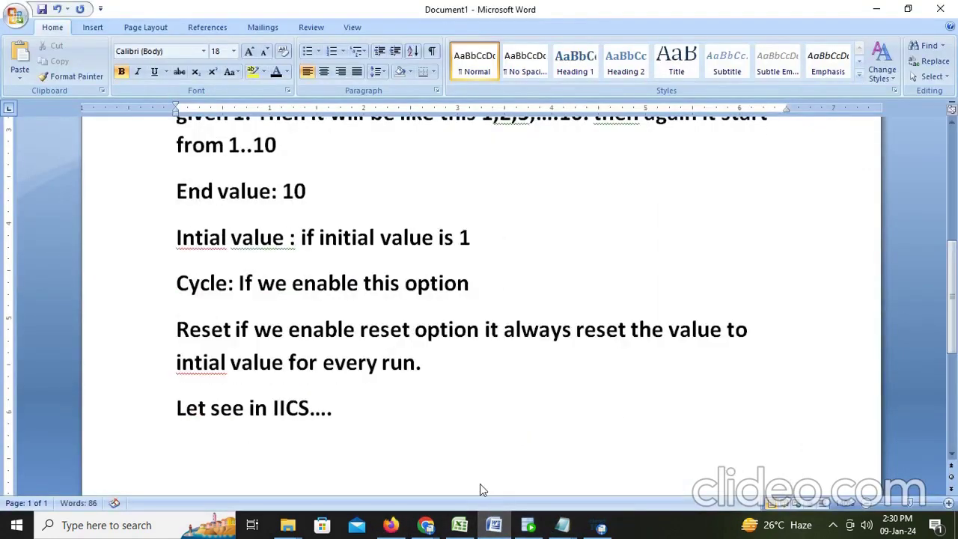
type("Here we ")
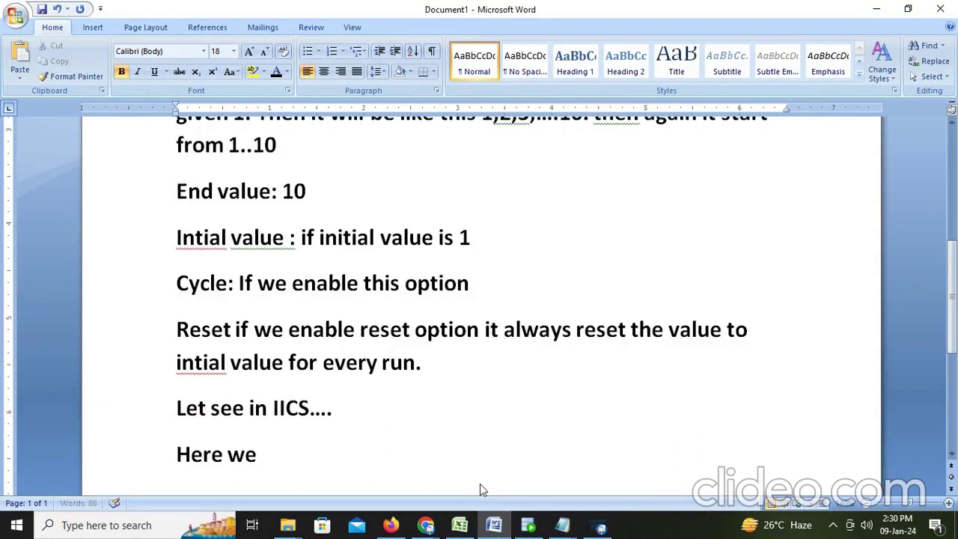
type("have to")
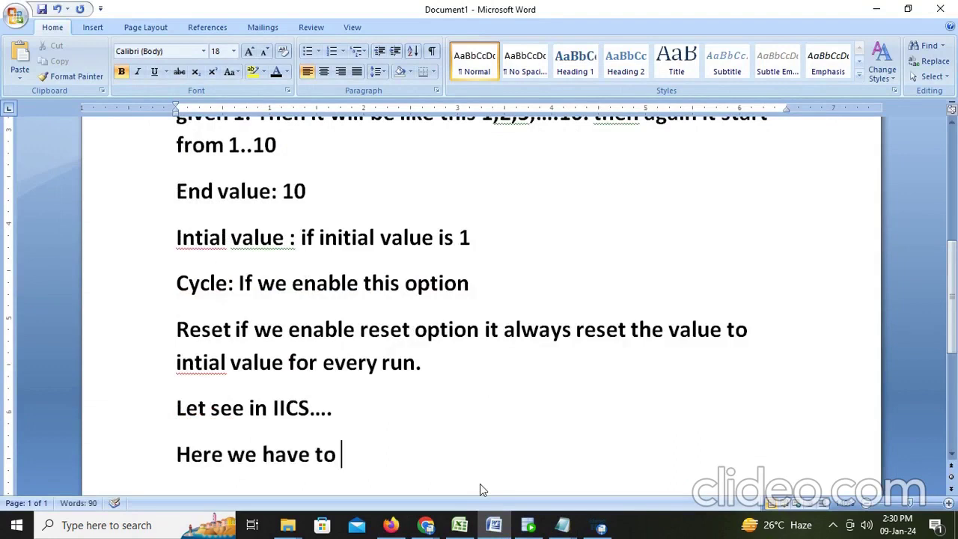
type(" create")
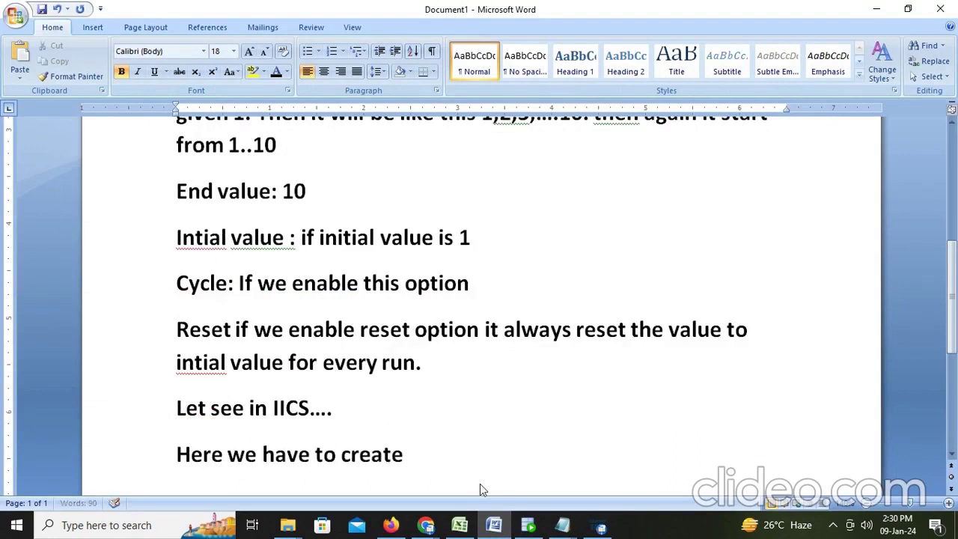
type(" task")
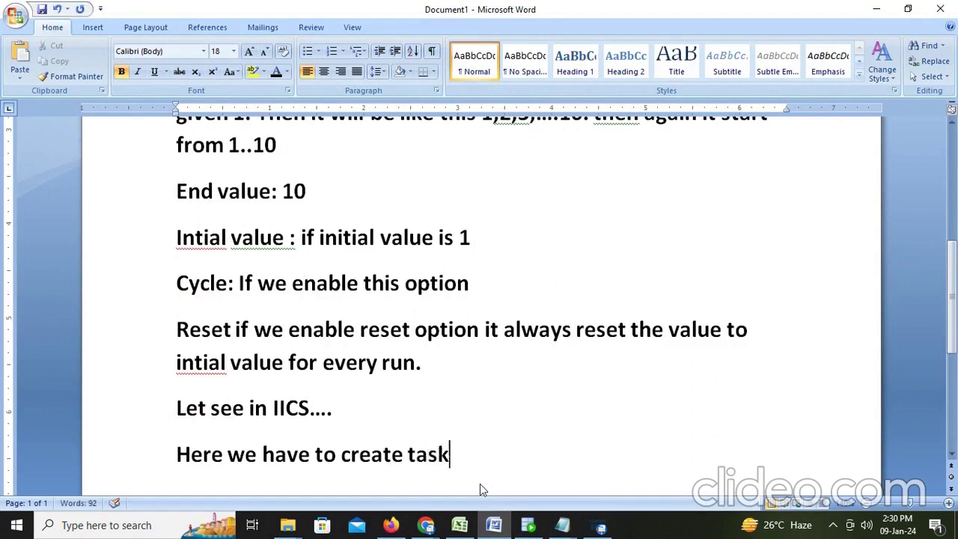
type(" then")
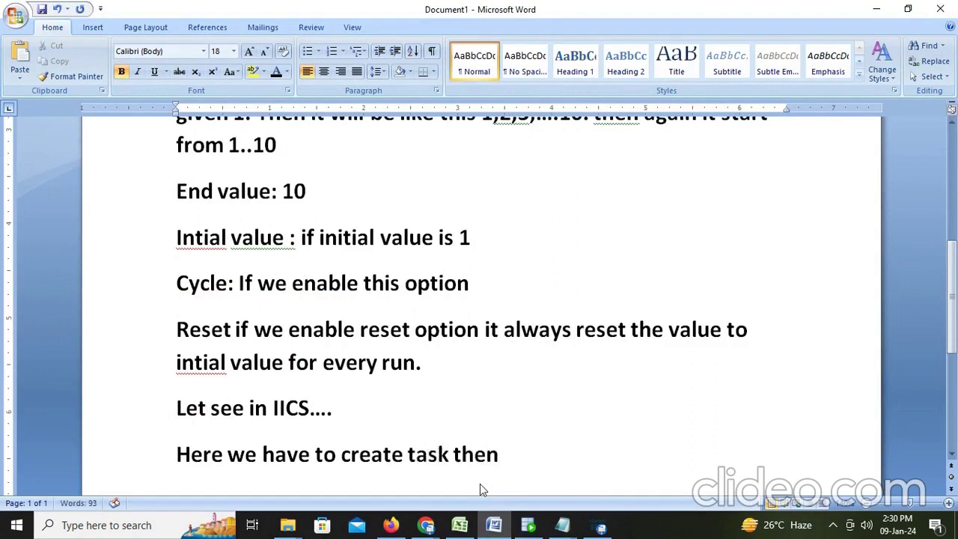
type(" only")
type(" cach")
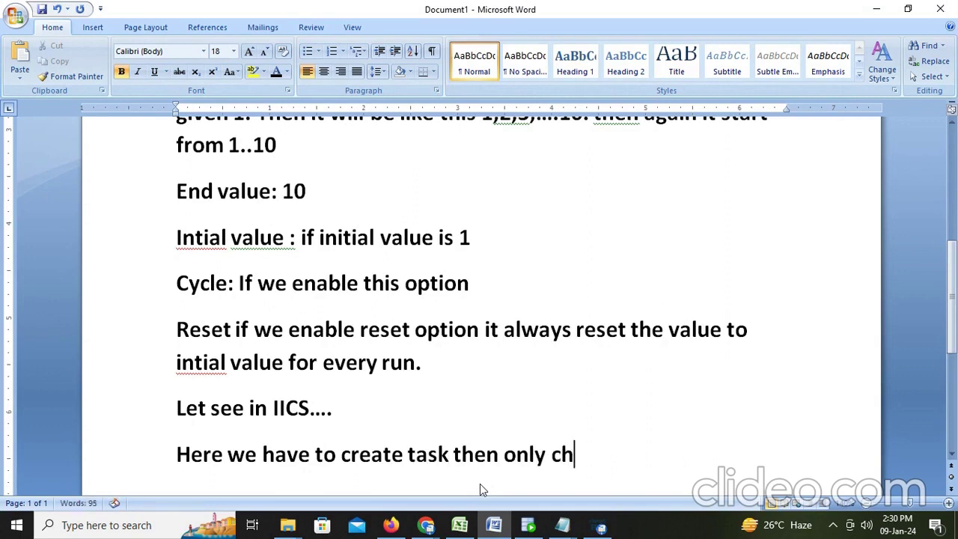
key("BackSpace")
type("ache memory")
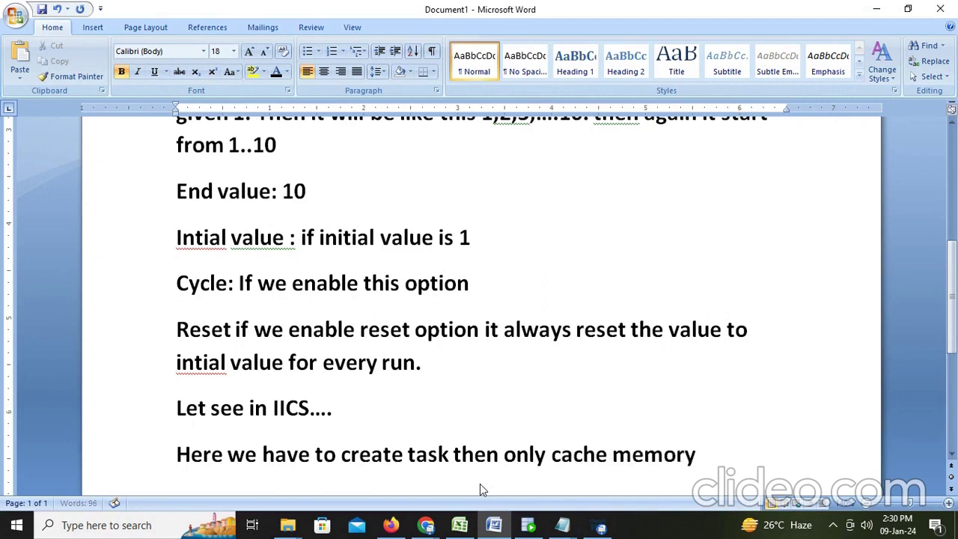
type("s stores ")
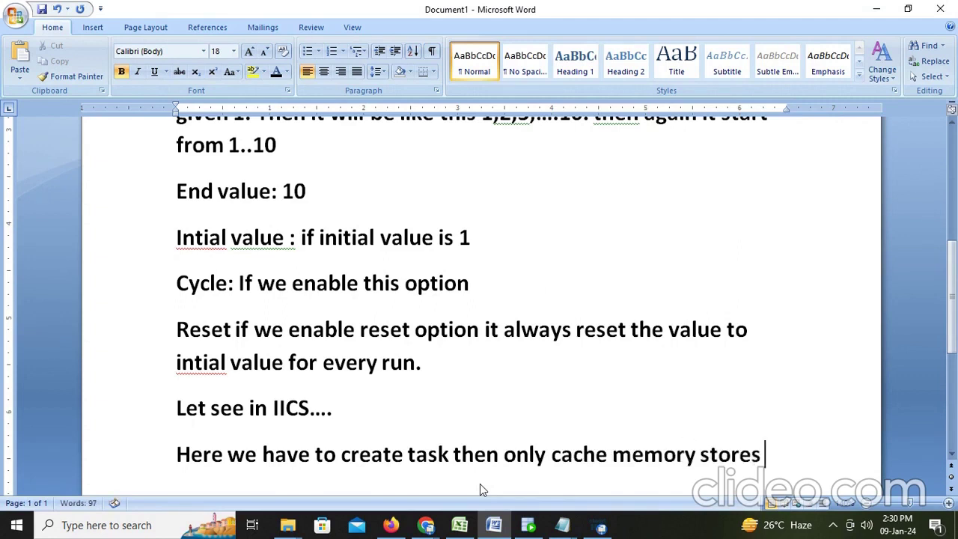
type("the ")
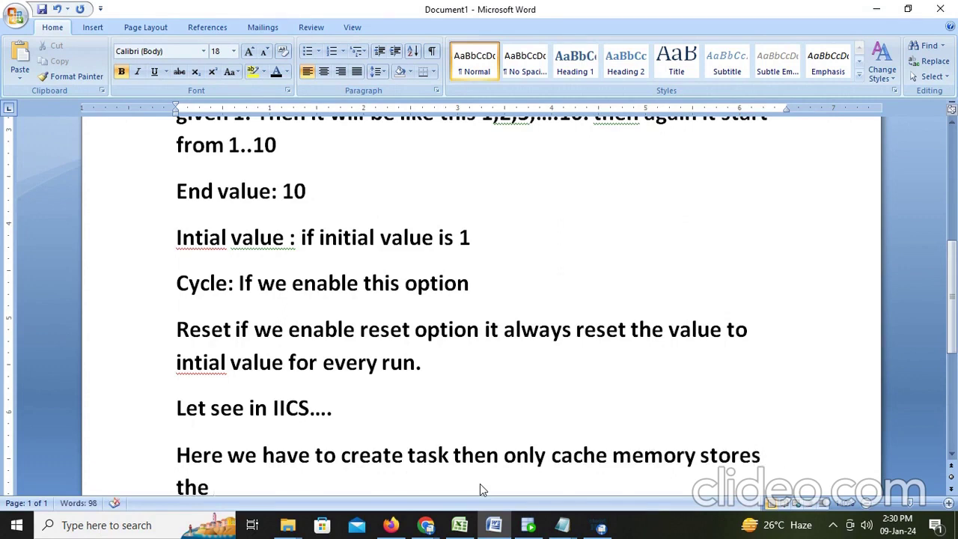
type("sequence")
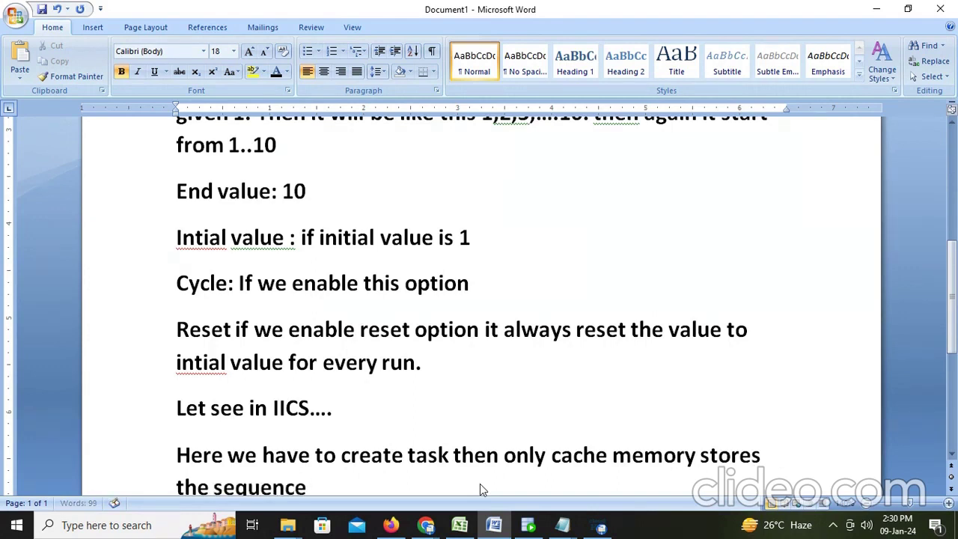
type(" value an")
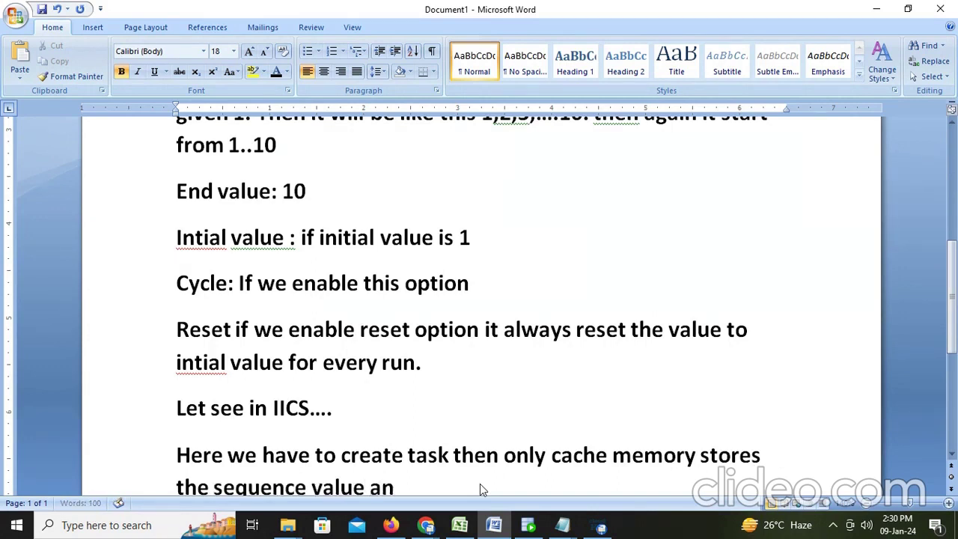
type("d it pers")
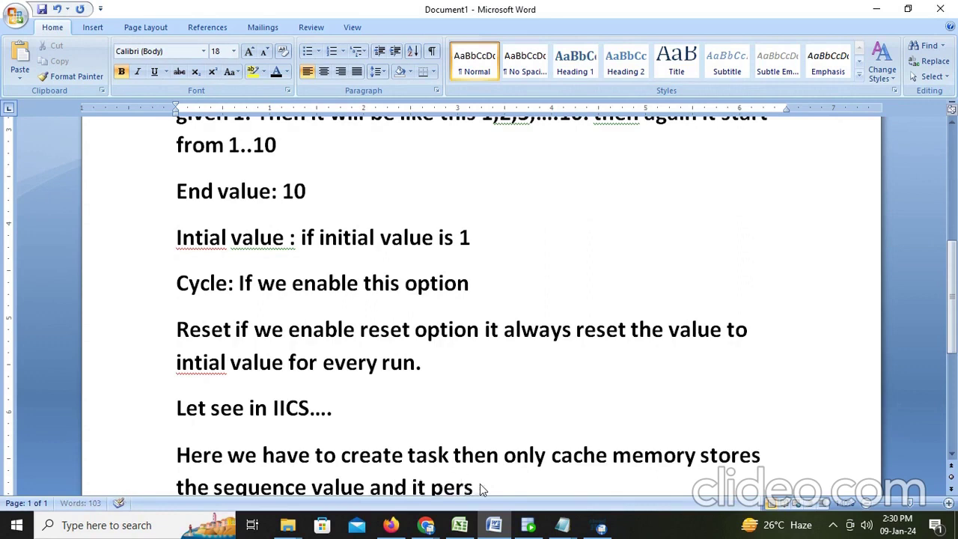
type("ist for next run.")
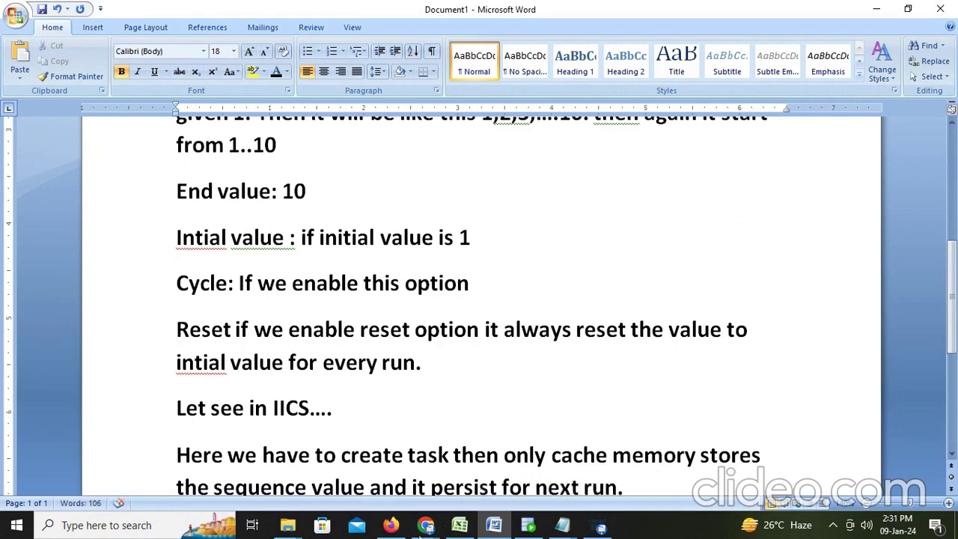
Run Mapping2, confirm job Mapping2-1 is Running in My Jobs, then return to Word
left_click(391, 525)
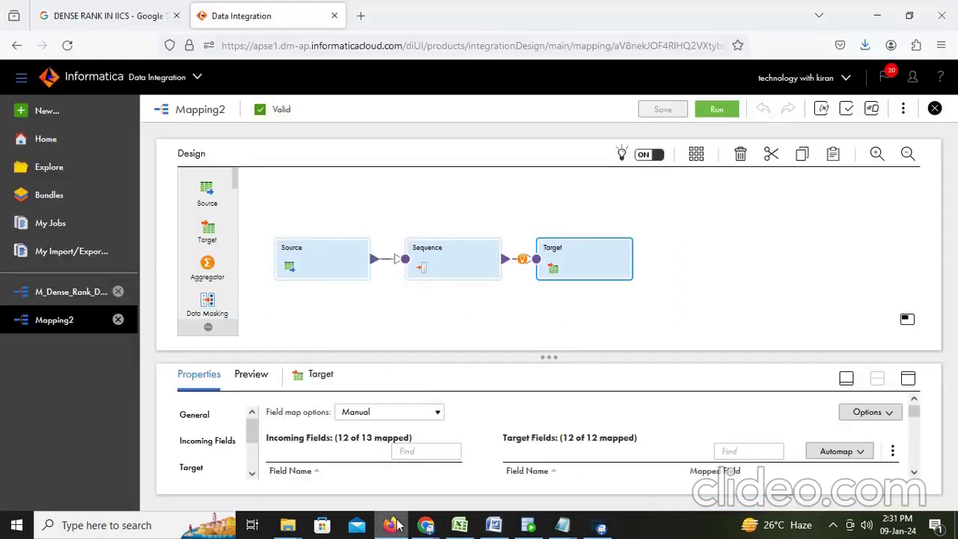
left_click(728, 109)
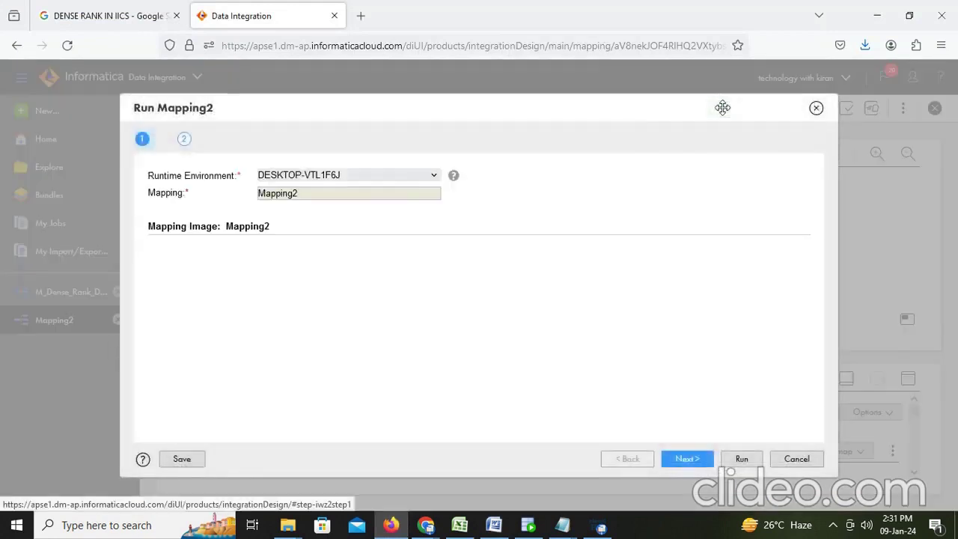
left_click(744, 459)
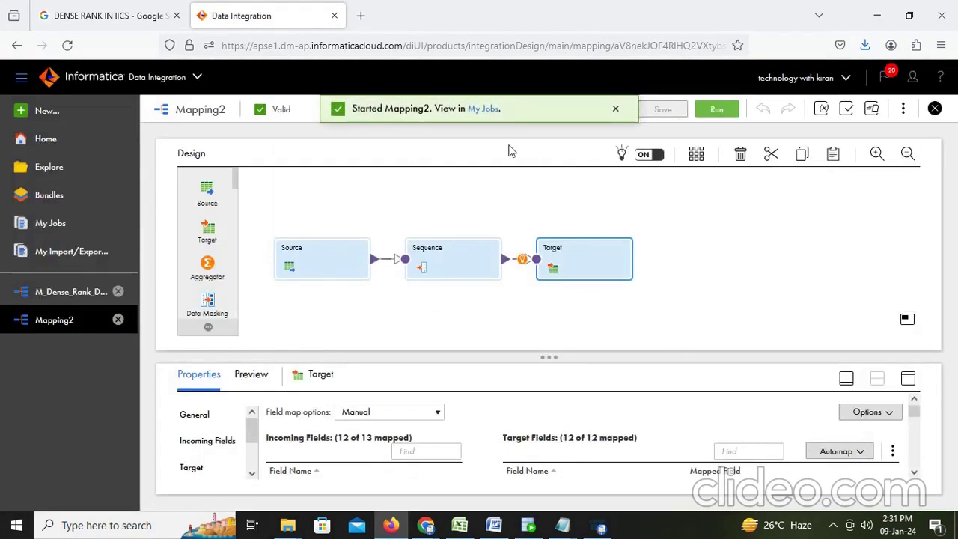
left_click(485, 110)
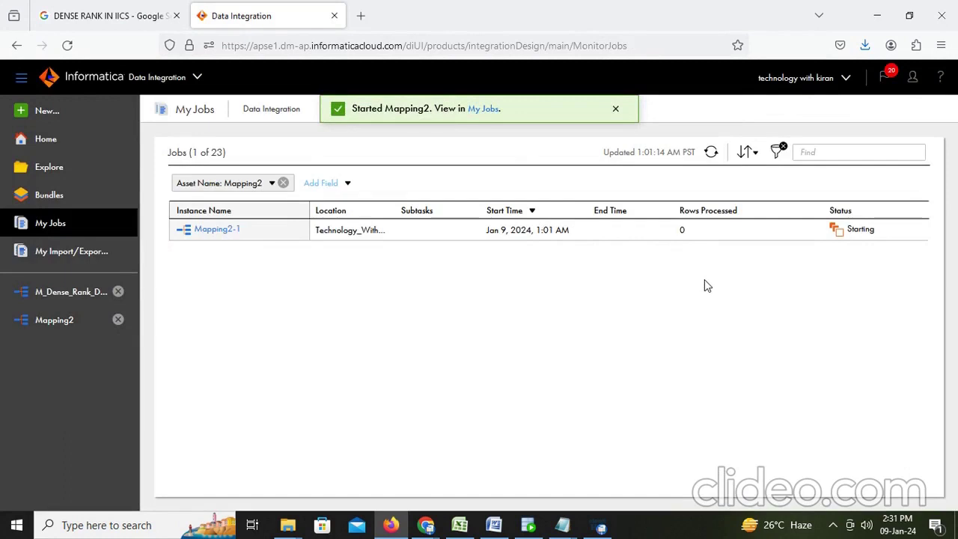
left_click(711, 152)
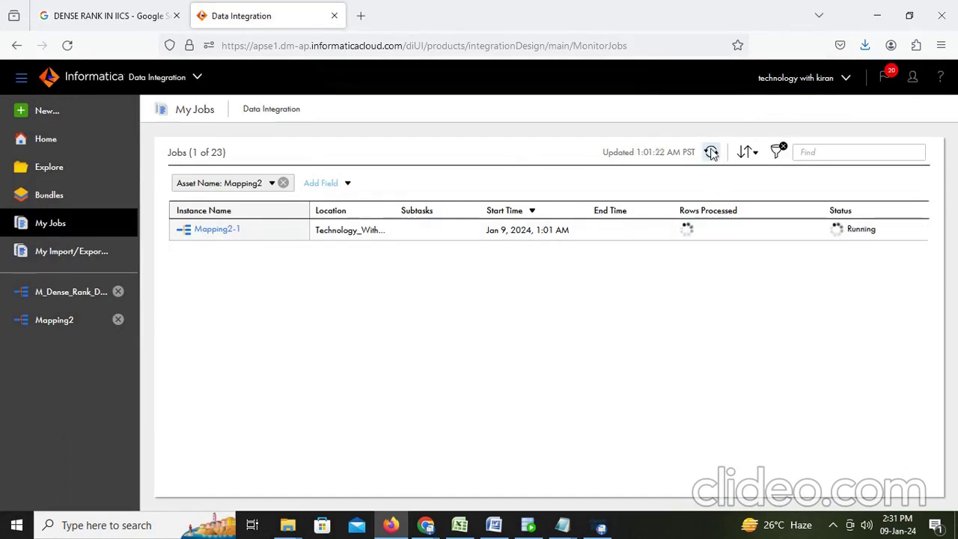
left_click(494, 525)
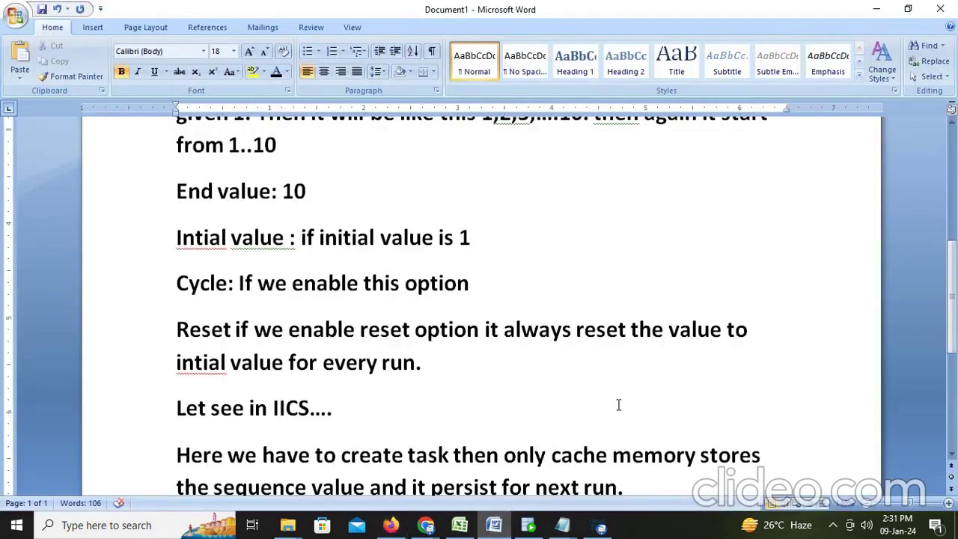
Add the Word note 'For first run it stores the data with mapping because the table is empty.'
scroll(618, 405, "down", 2)
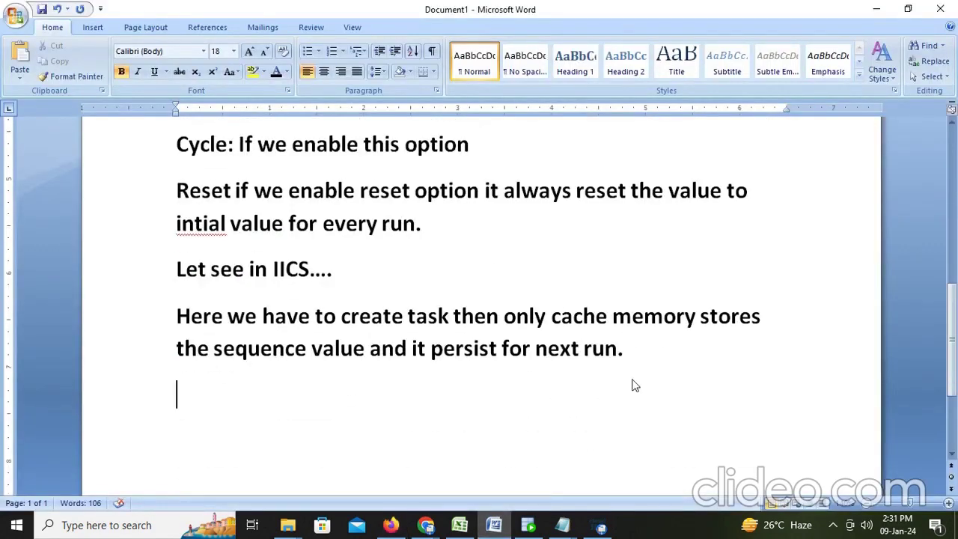
type("for first run t")
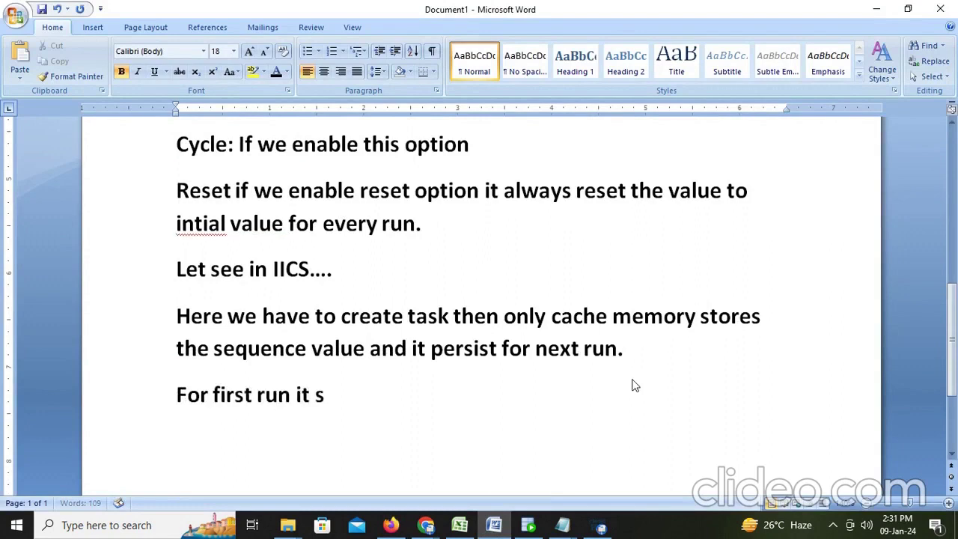
type(" stores th")
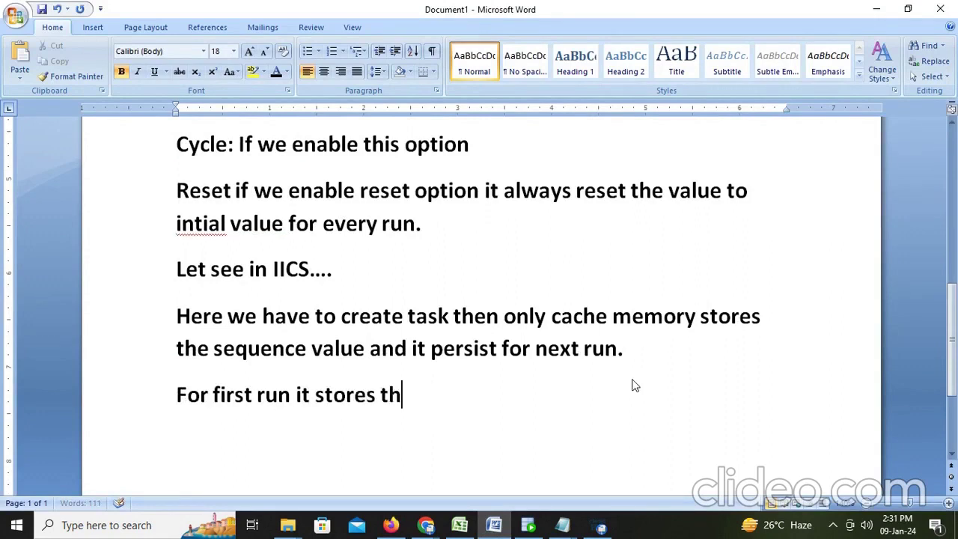
type("e data w")
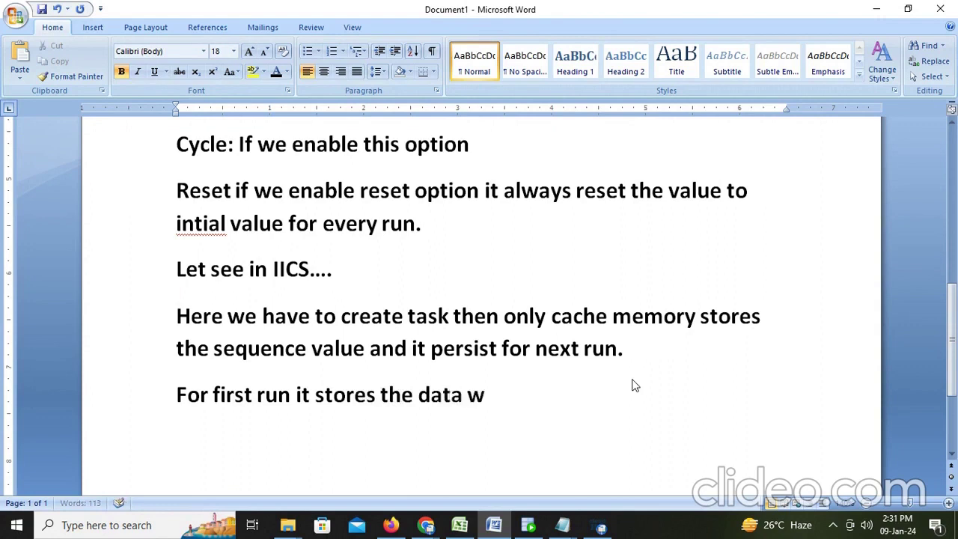
type("ith mapp")
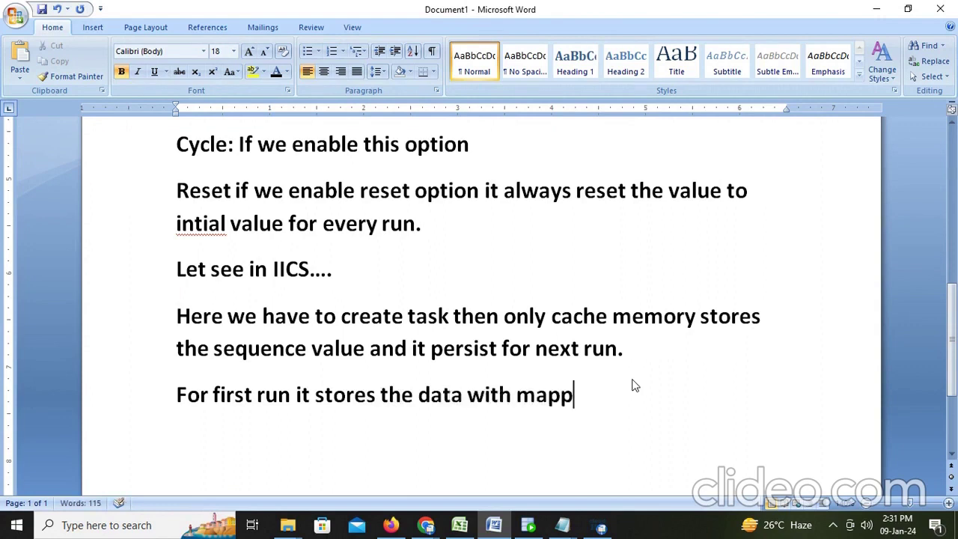
type("ing.")
left_click(506, 524)
key("alt+Tab")
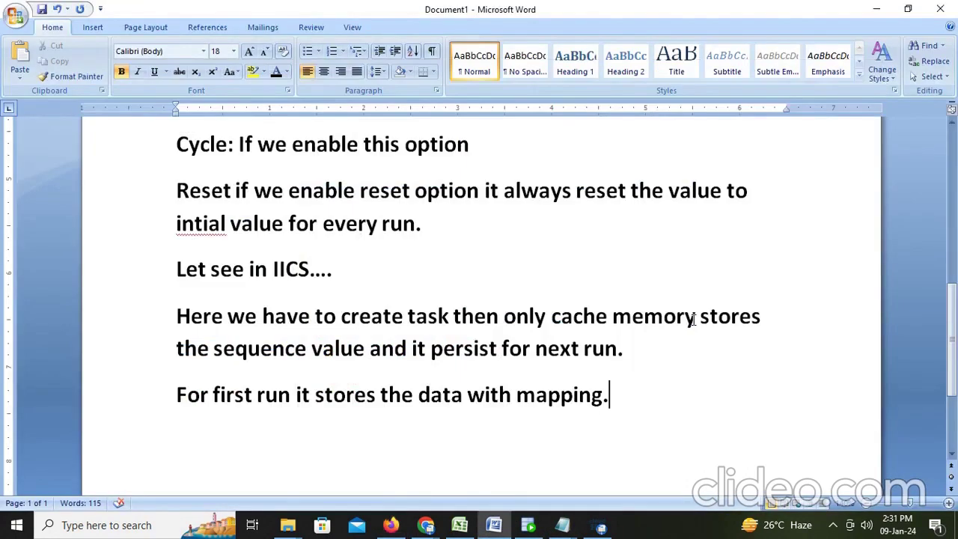
type("i")
key("BackSpace")
key("BackSpace")
key("BackSpace")
type("if i")
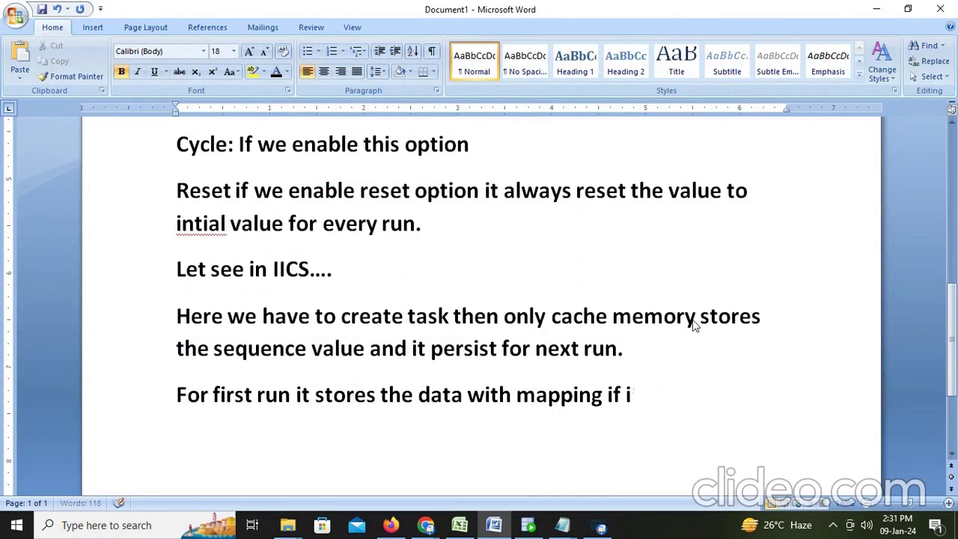
key("BackSpace")
key("BackSpace")
key("BackSpace")
key("BackSpace")
type("because th")
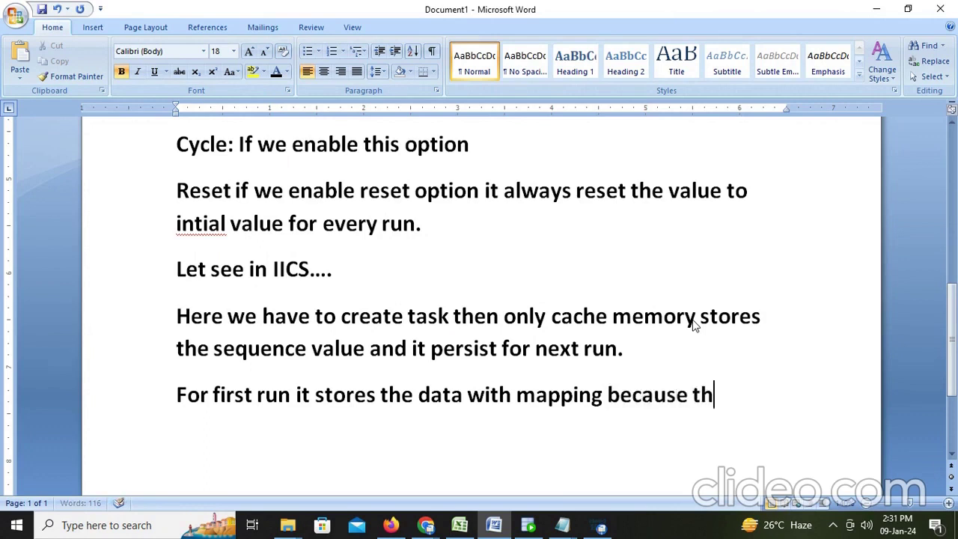
type("e table is e")
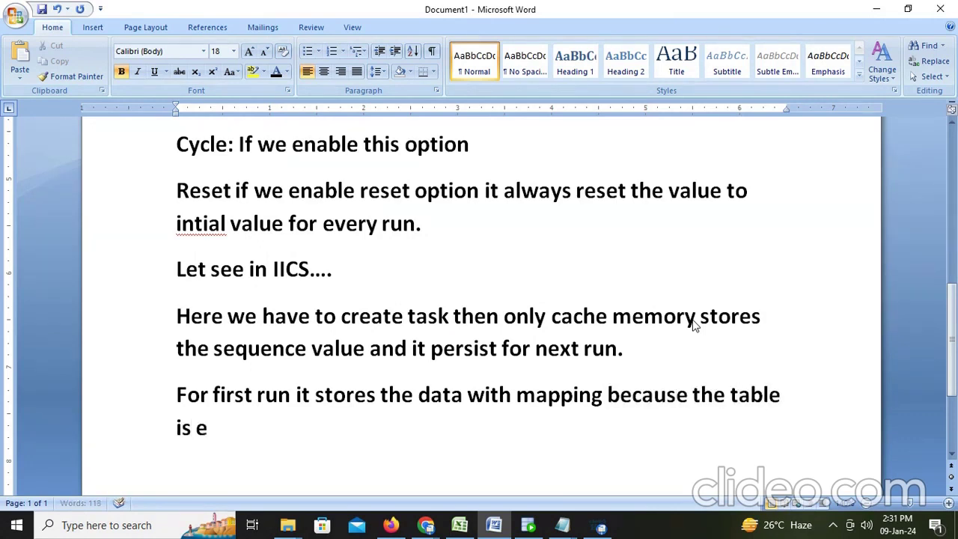
type("mpty.")
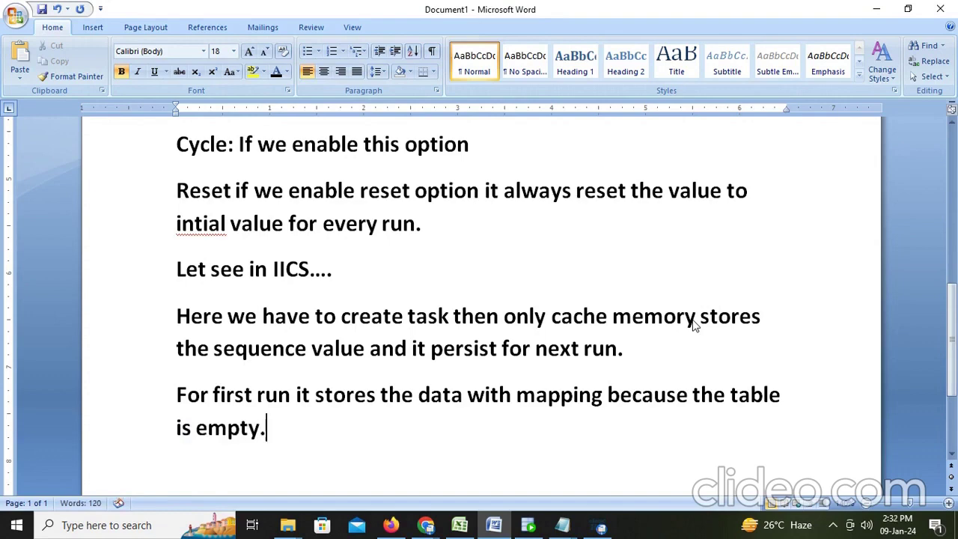
Refresh My Jobs to confirm Mapping2-1 succeeded with 107 rows, then bring up SQL Developer
key("alt+Tab")
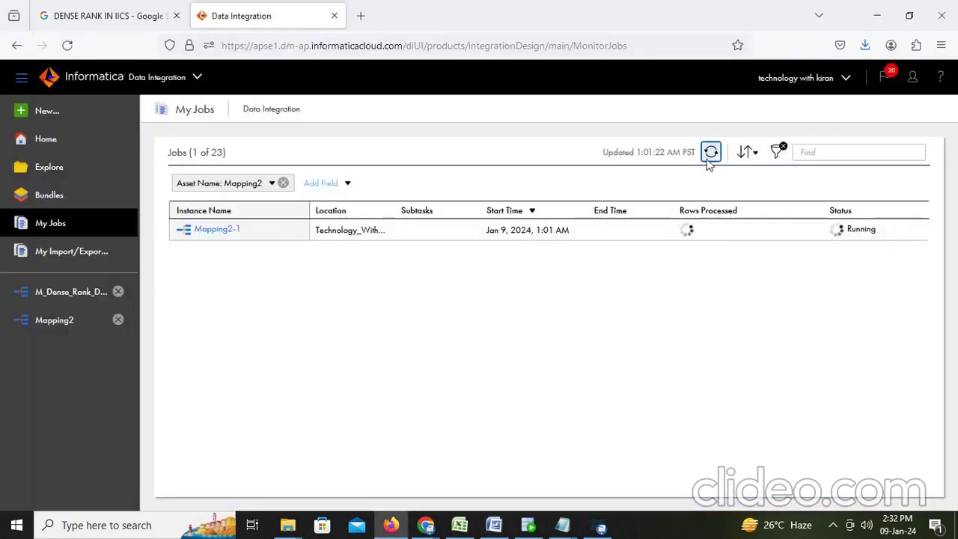
left_click(711, 152)
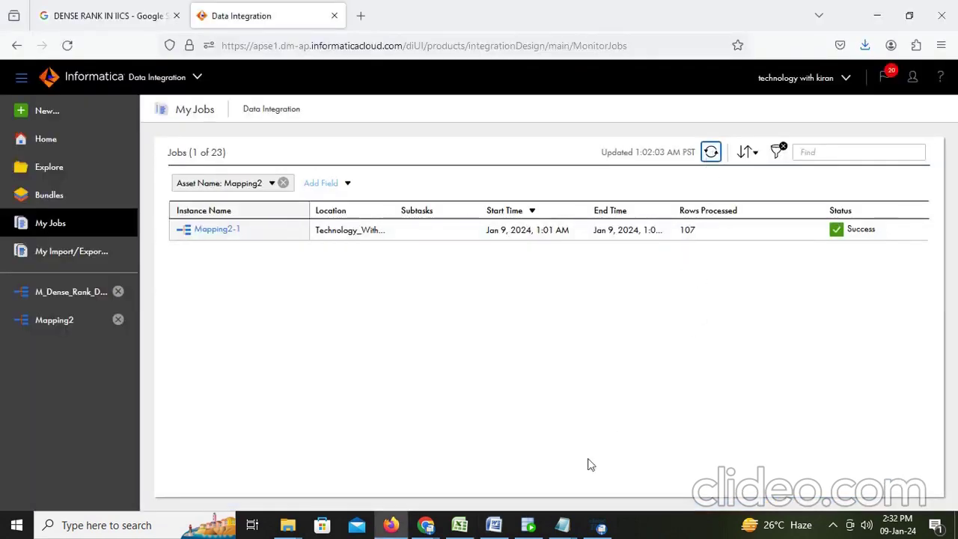
left_click(528, 525)
Write and run 'select * from T_EMPLOYEES_HIST' below the CREATE TABLE statement
scroll(337, 232, "up", 2)
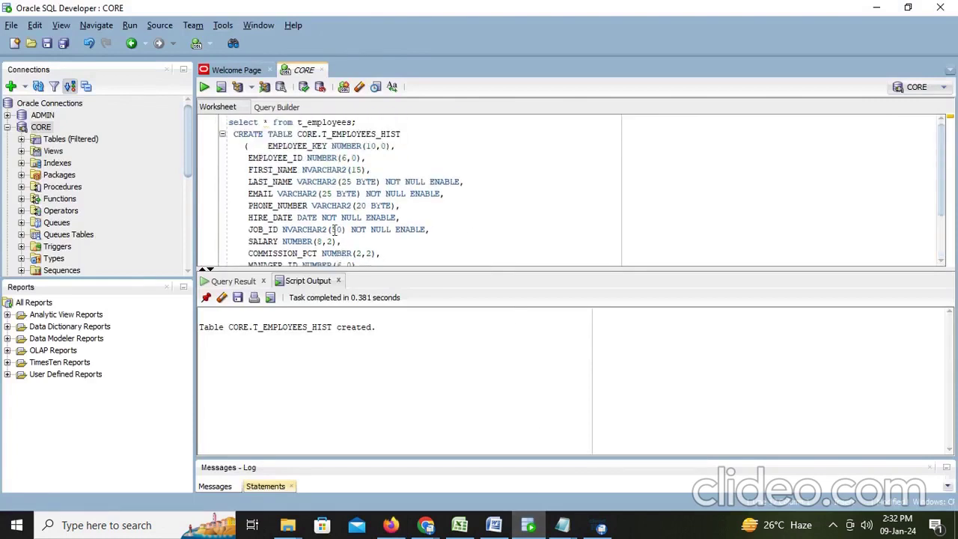
left_click_drag(322, 135, 408, 135)
key("ctrl+c")
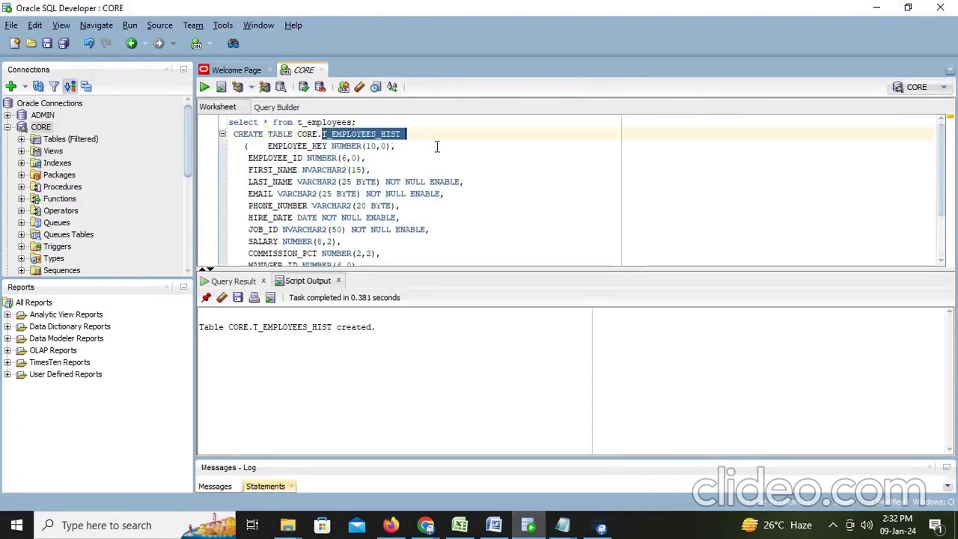
scroll(426, 212, "down", 2)
left_click(326, 243)
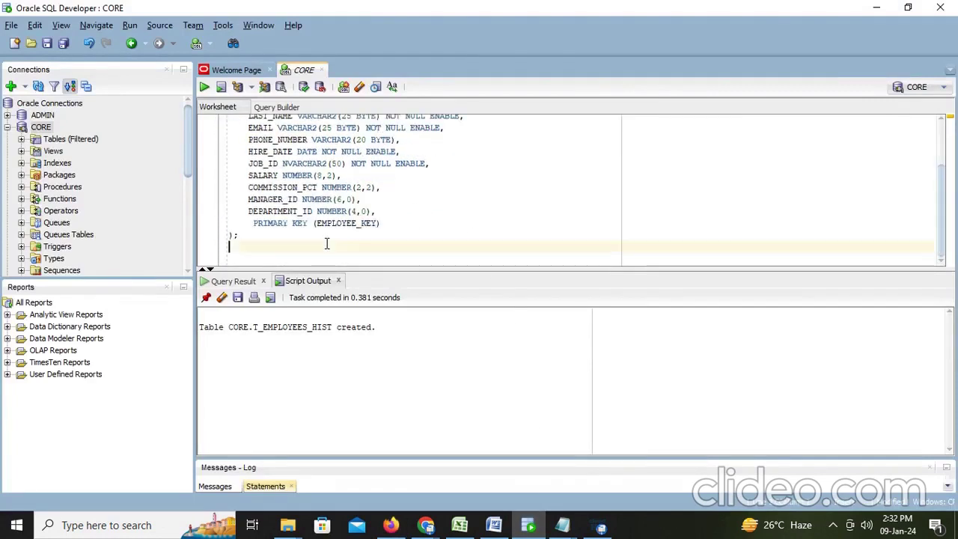
key("Return")
key("Return")
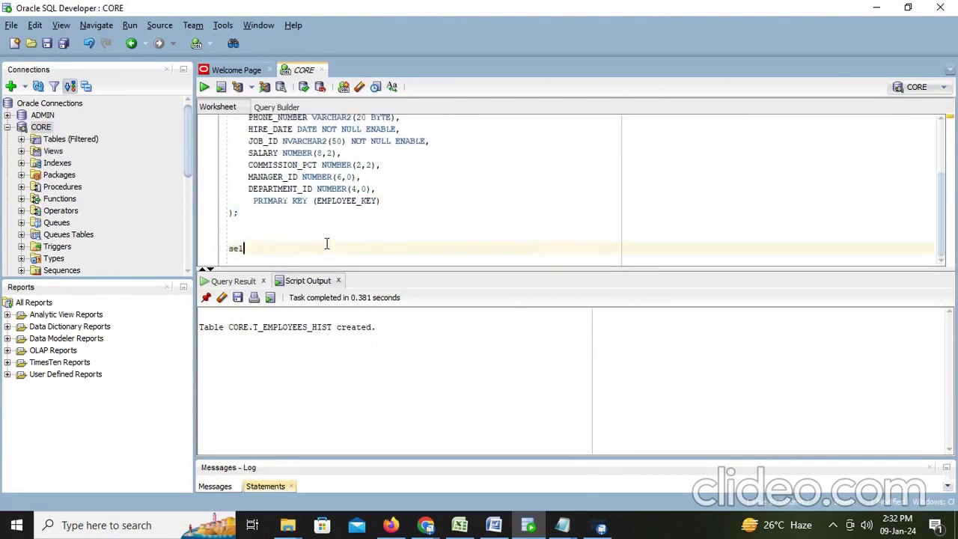
type("select * f")
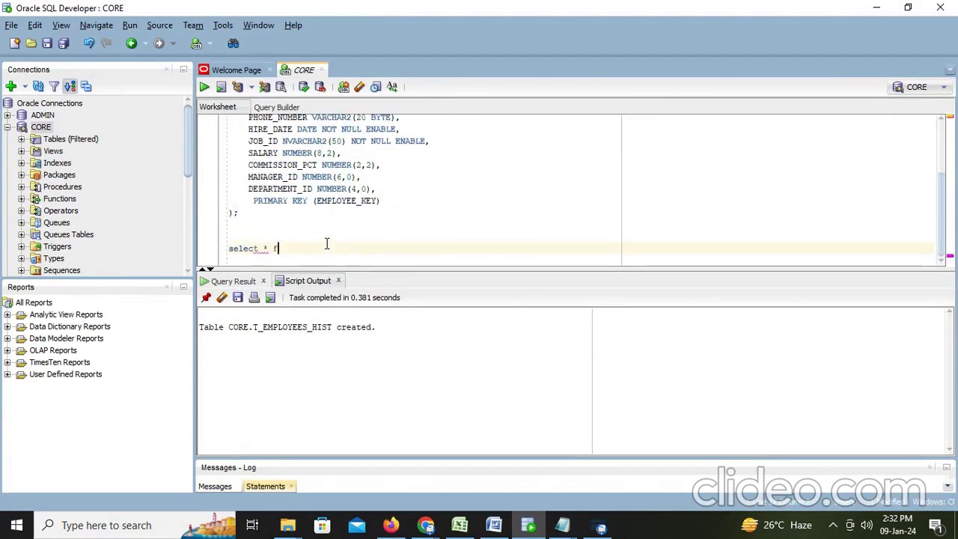
type("rom")
key("ctrl+v")
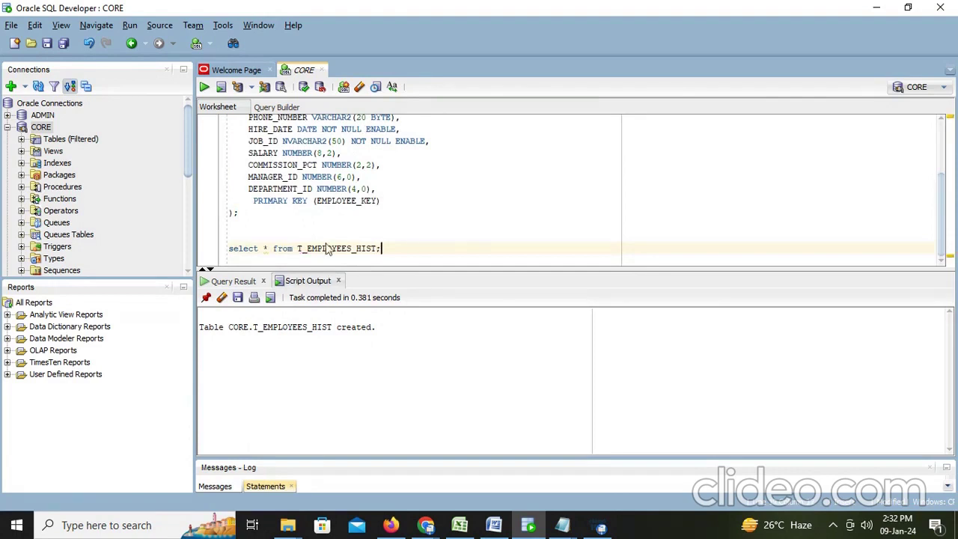
key("ctrl+Return")
Scroll the query results to fetch all 107 rows, then return to Informatica My Jobs
left_click(289, 329)
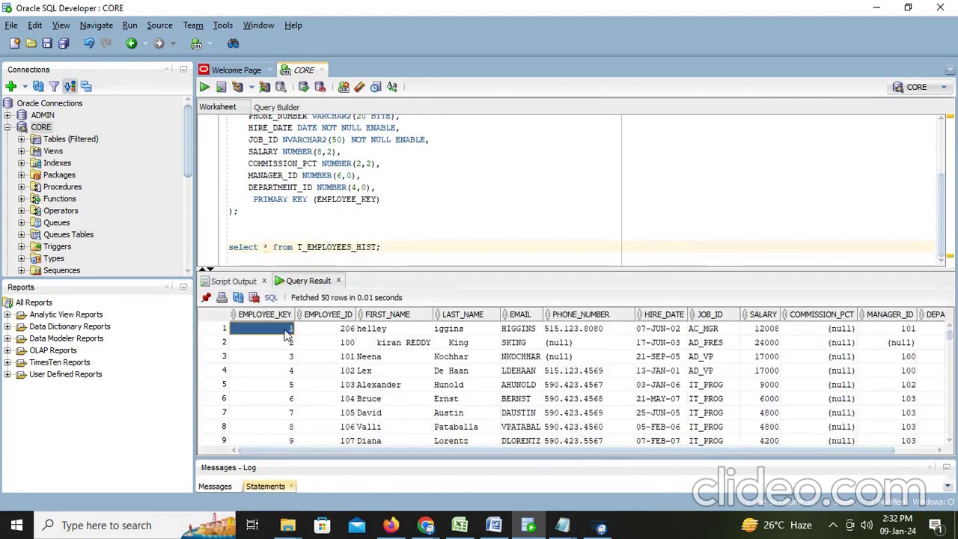
left_click(289, 357)
scroll(286, 375, "down", 18)
scroll(286, 384, "down", 15)
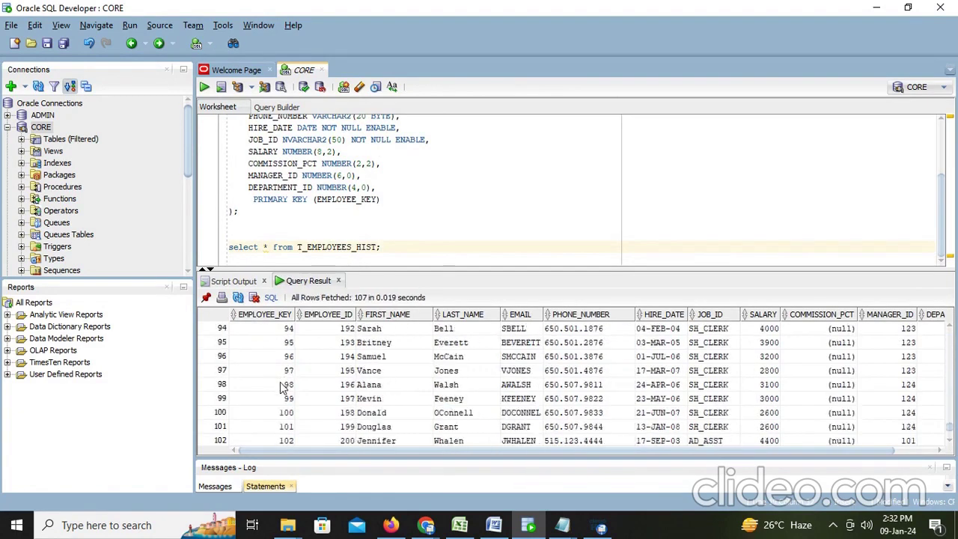
key("alt+Tab")
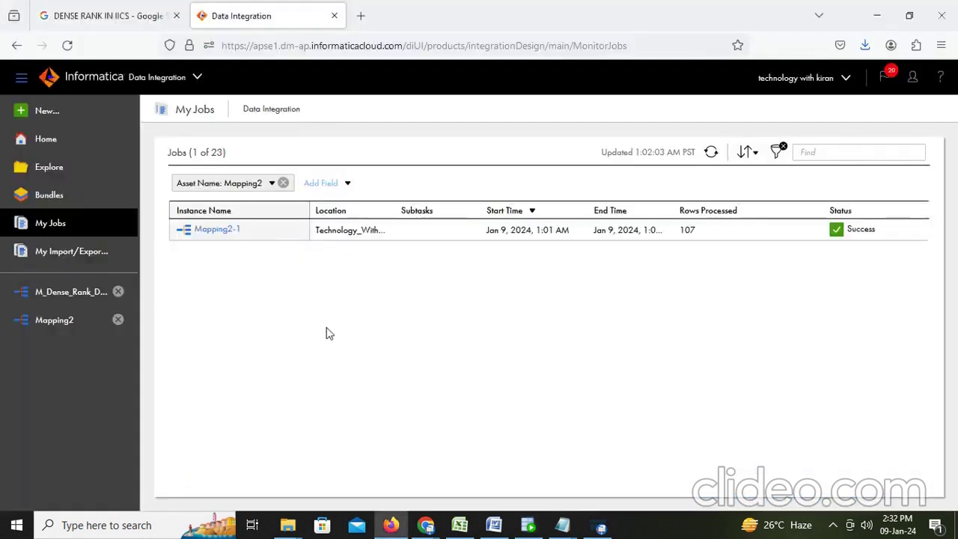
Open mapping M_Dense_Rank_Dept and bring up its run dialog with runtime environment DESKTOP-VTL1F6J
left_click(494, 525)
left_click(494, 526)
left_click(80, 300)
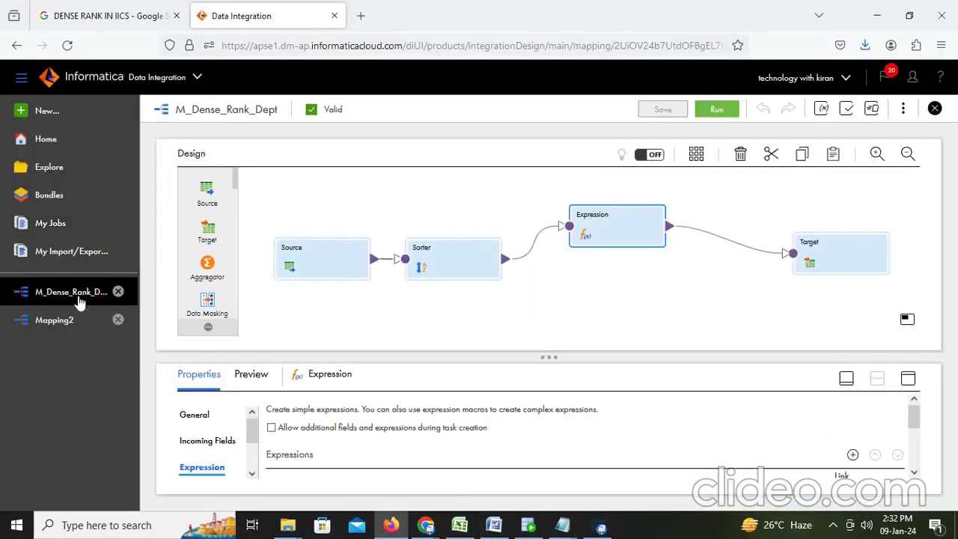
left_click(721, 110)
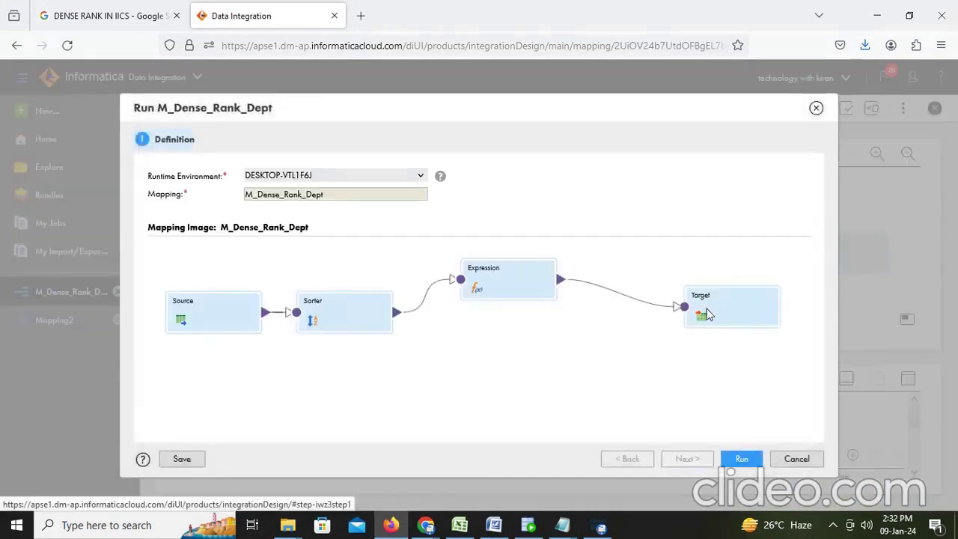
Launch run M_Dense_Rank_Dept-3, check it in My Jobs, then open the Mapping2 design
left_click(741, 459)
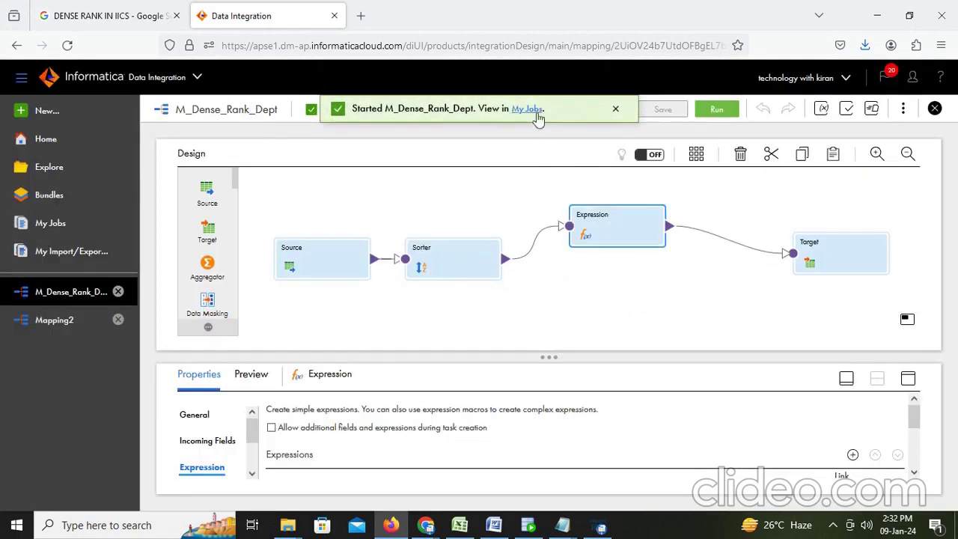
left_click(528, 109)
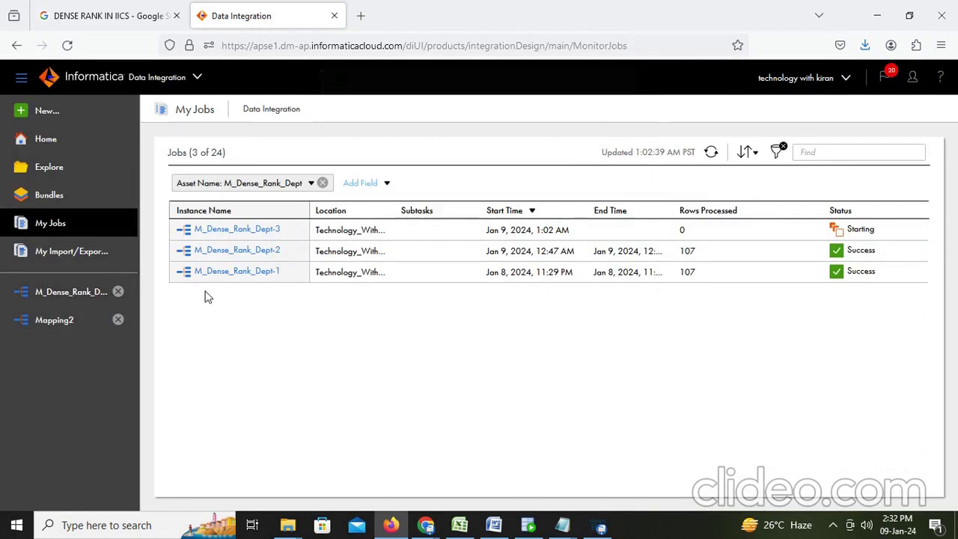
left_click(34, 320)
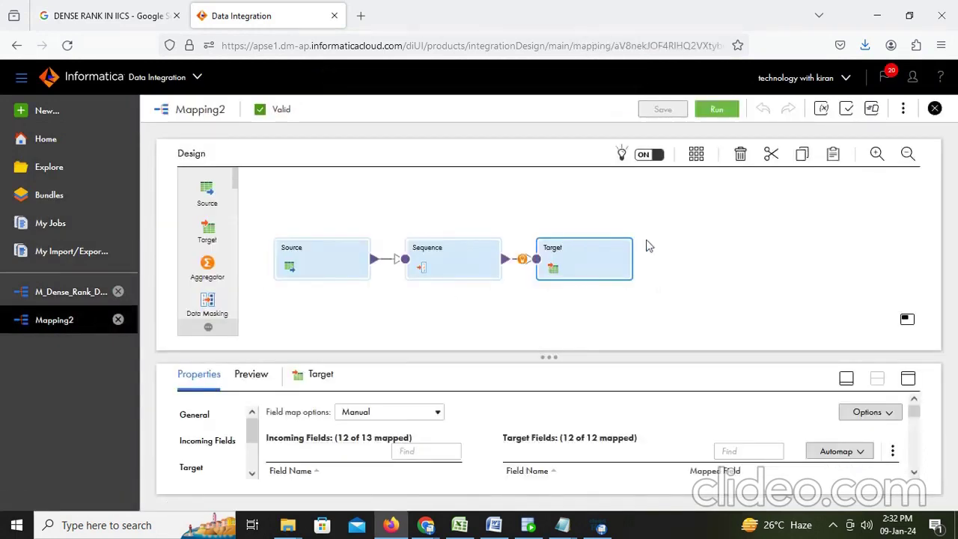
Cancel the pending run, rename Mapping2 to M_Sequence, save it, and launch an M_Sequence run
left_click(712, 109)
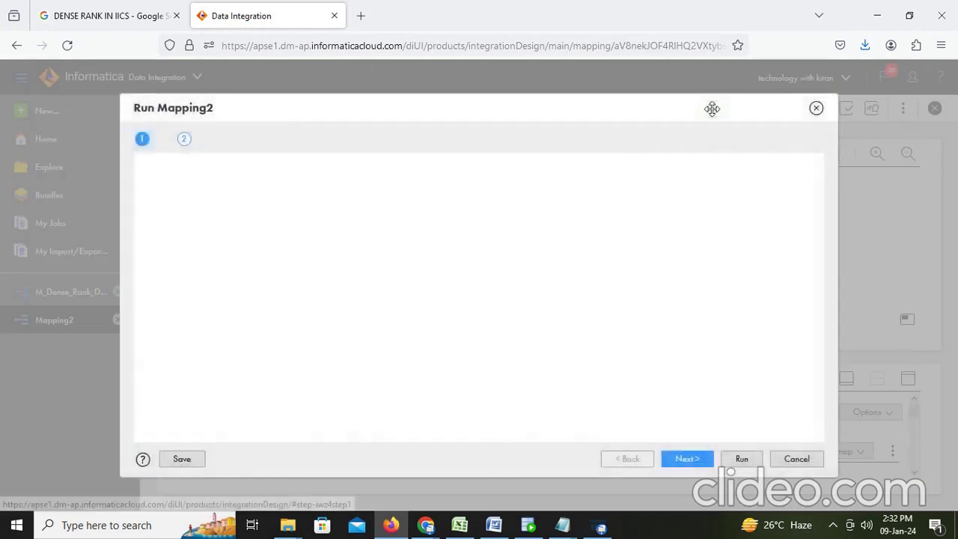
left_click(797, 459)
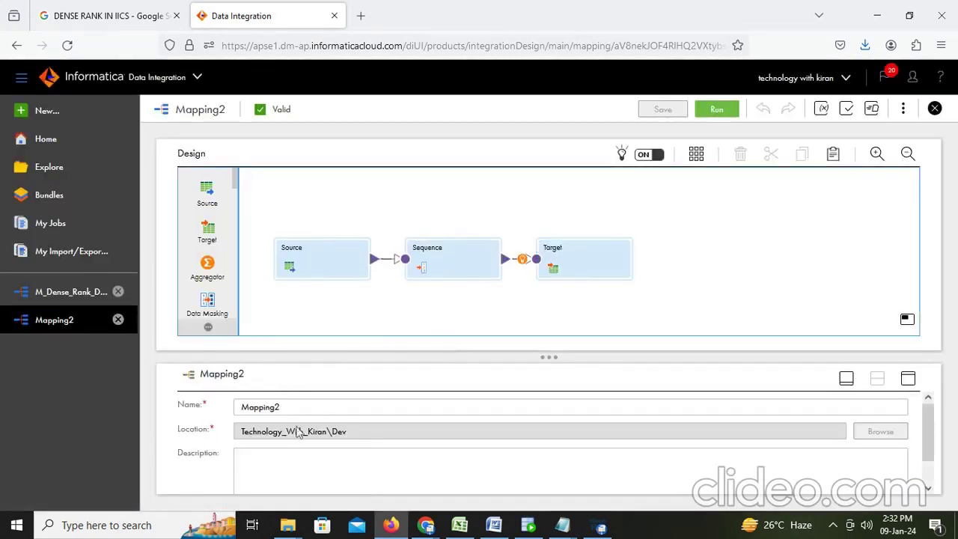
left_click(308, 411)
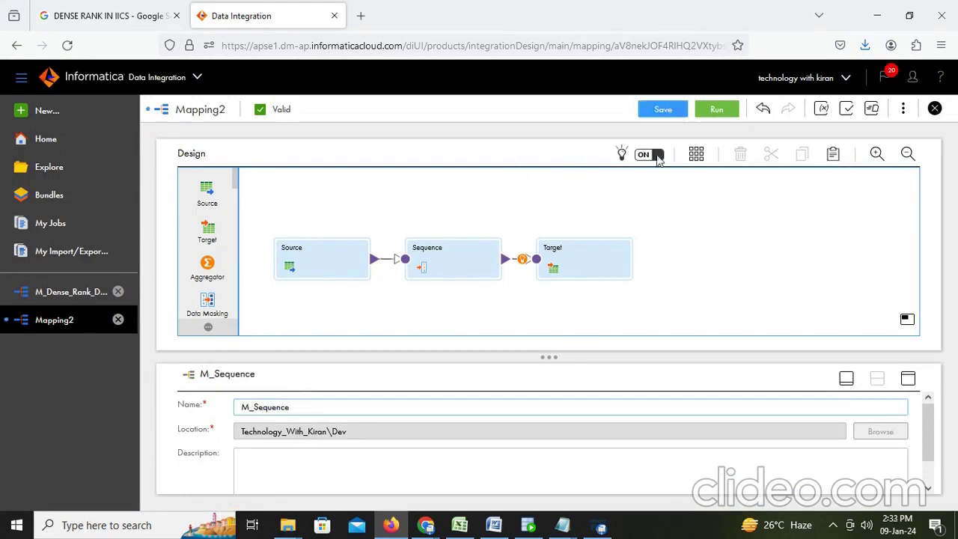
left_click(676, 109)
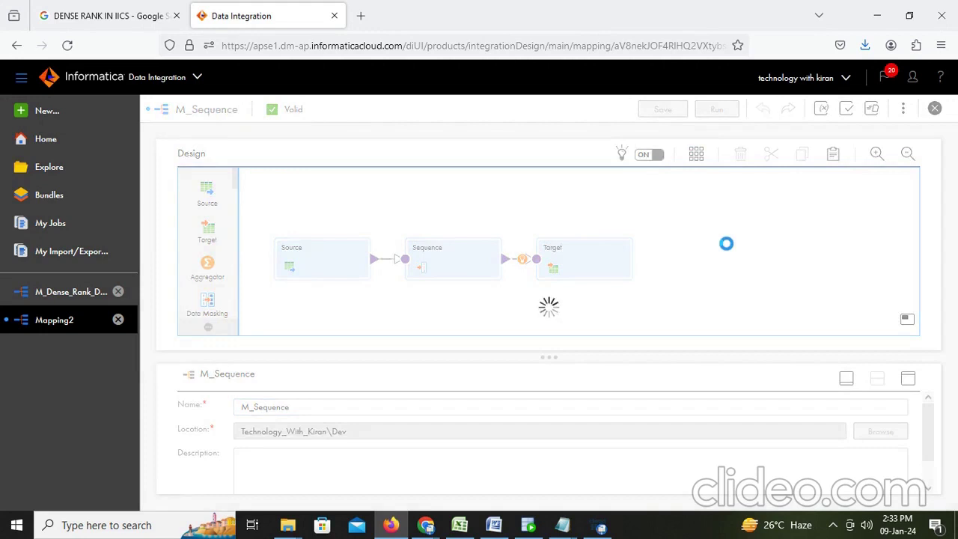
left_click(725, 113)
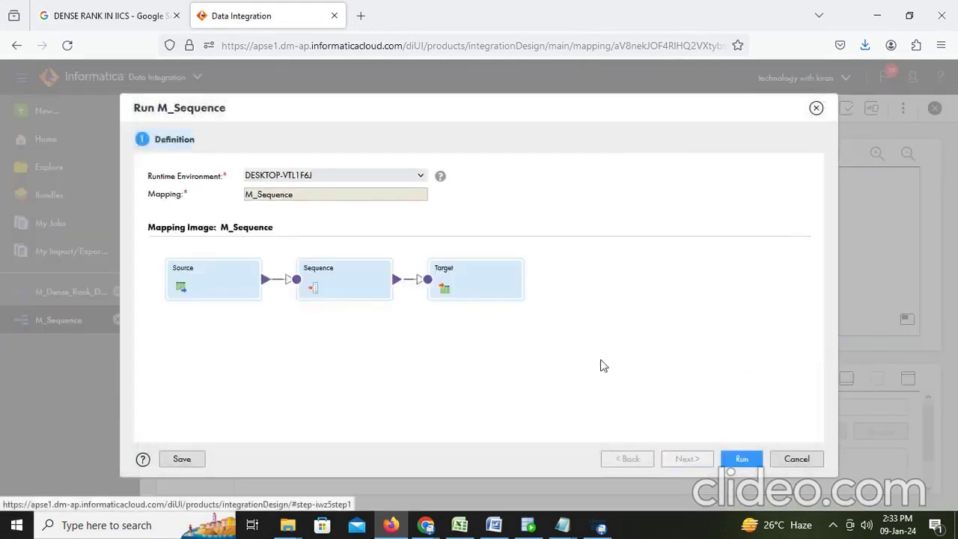
left_click(742, 461)
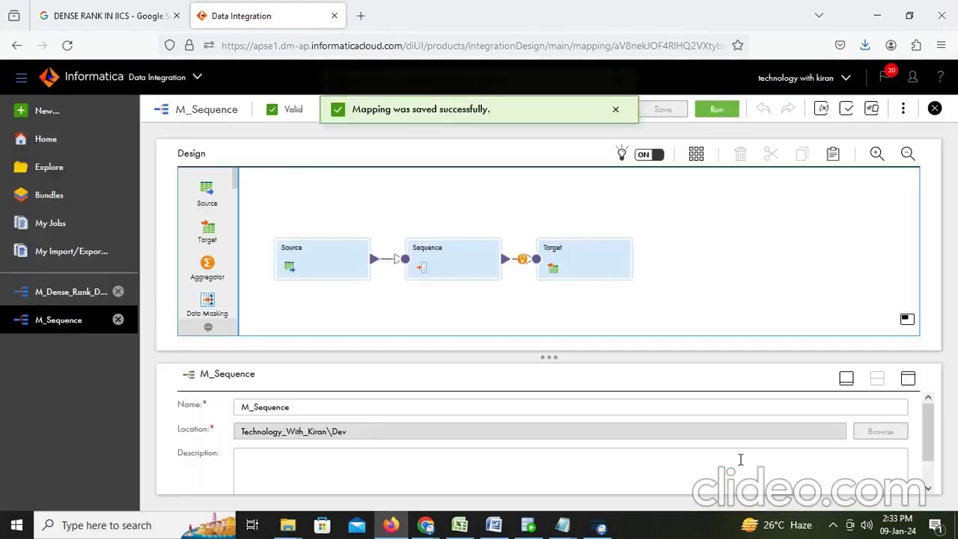
Refresh My Jobs until the M_Sequence-2 run finishes with Warning
left_click(488, 111)
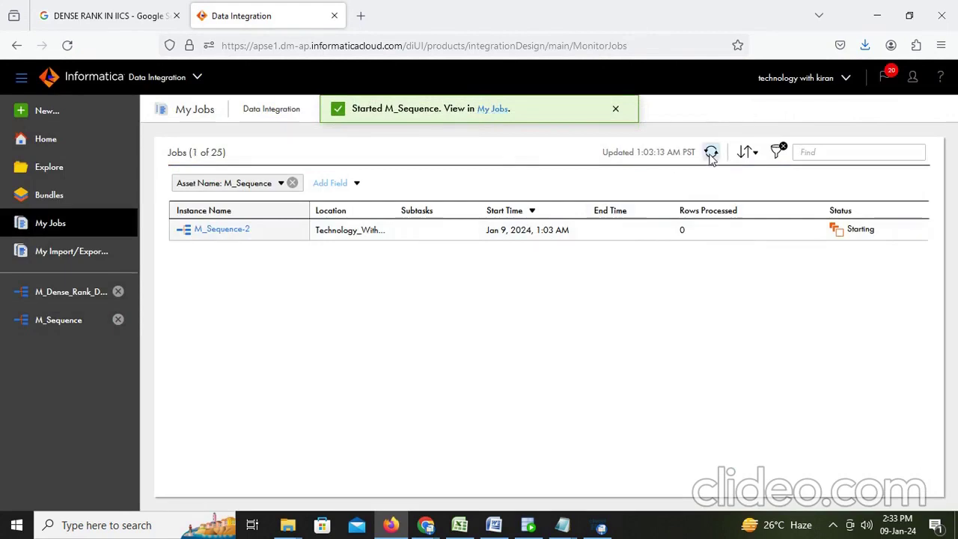
left_click(711, 154)
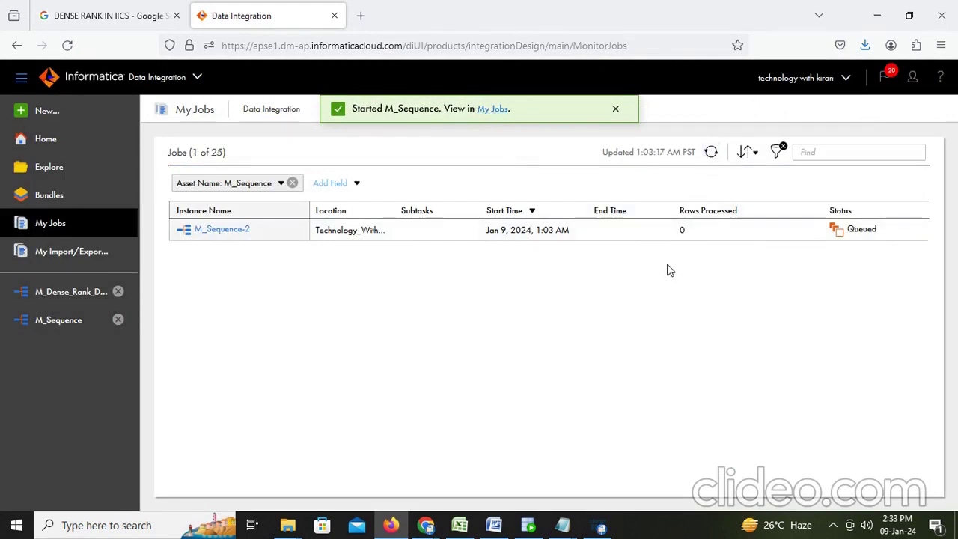
left_click(711, 153)
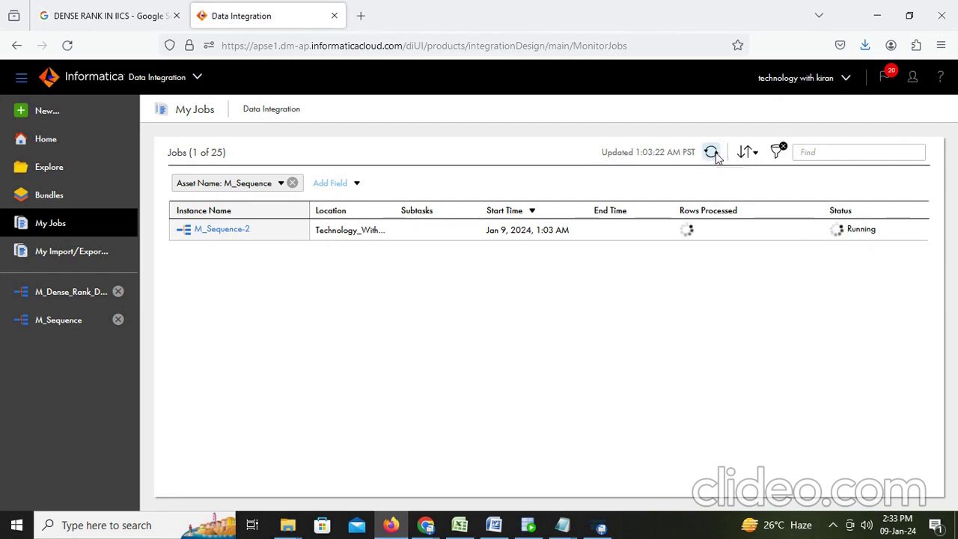
left_click(712, 153)
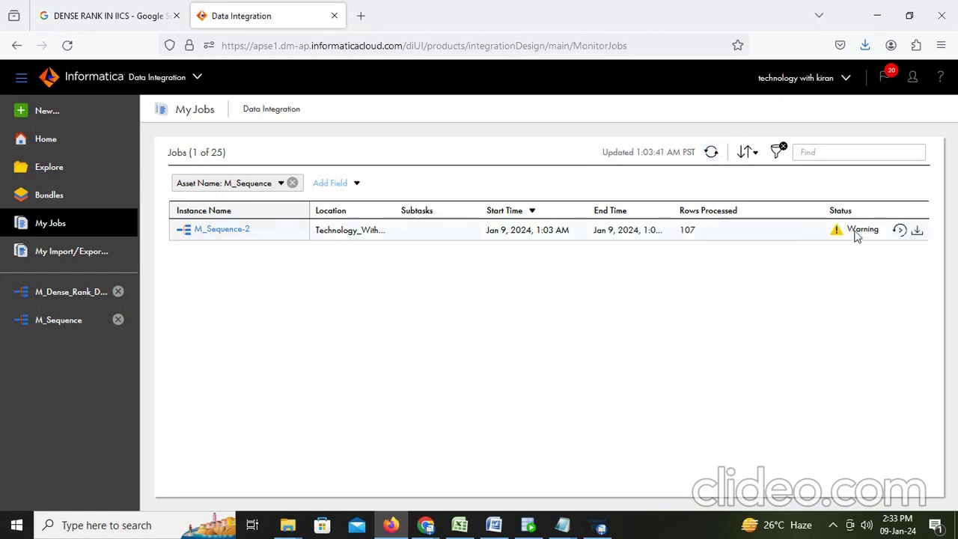
Inspect M_Sequence-2 details showing 0 target success rows from a unique constraint error
left_click(232, 234)
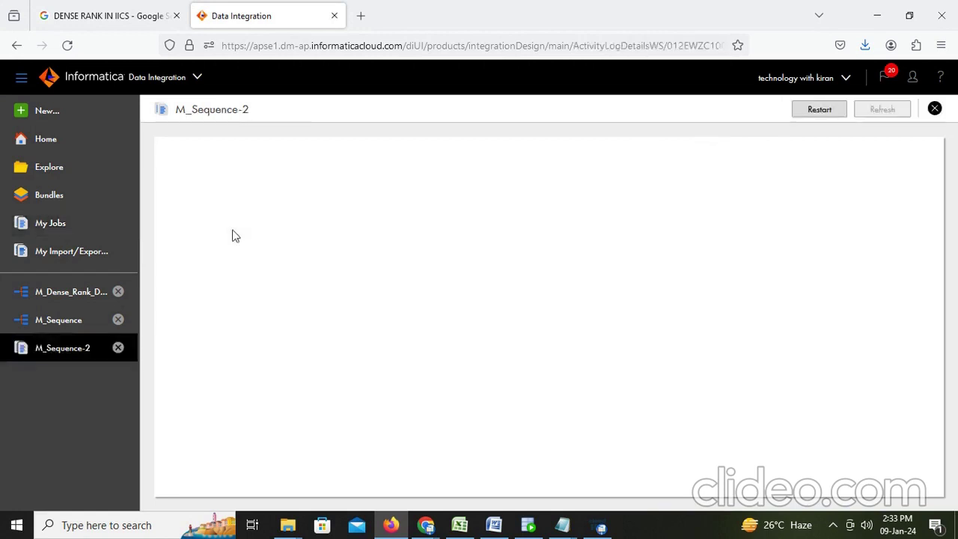
scroll(358, 281, "down", 3)
double_click(392, 376)
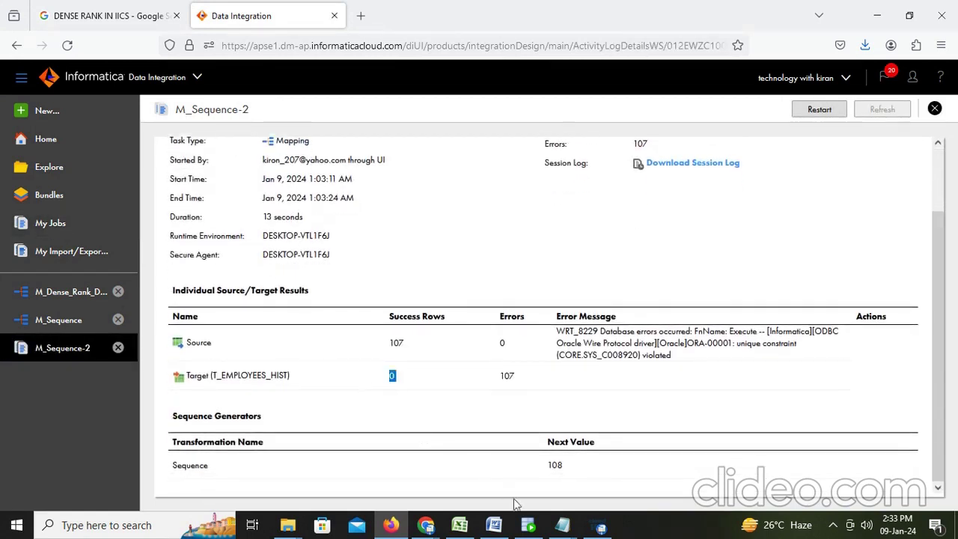
left_click(494, 525)
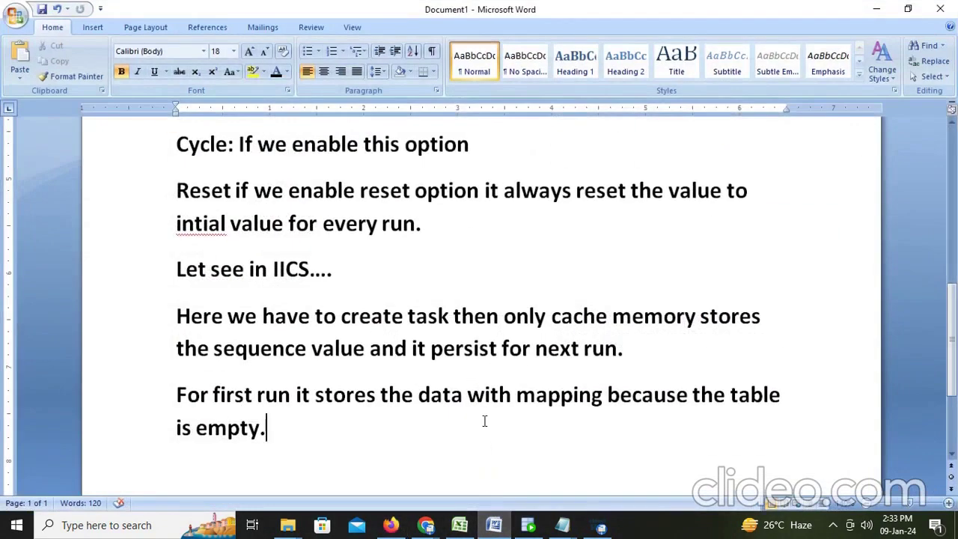
Start a new Word paragraph reading 'Because we already stored the'
key("Return")
type("becau")
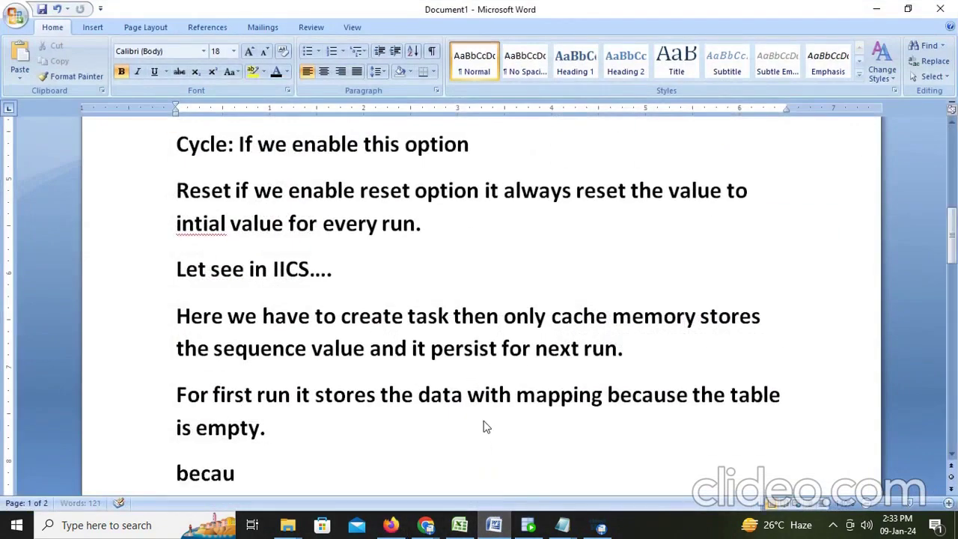
type("se we a")
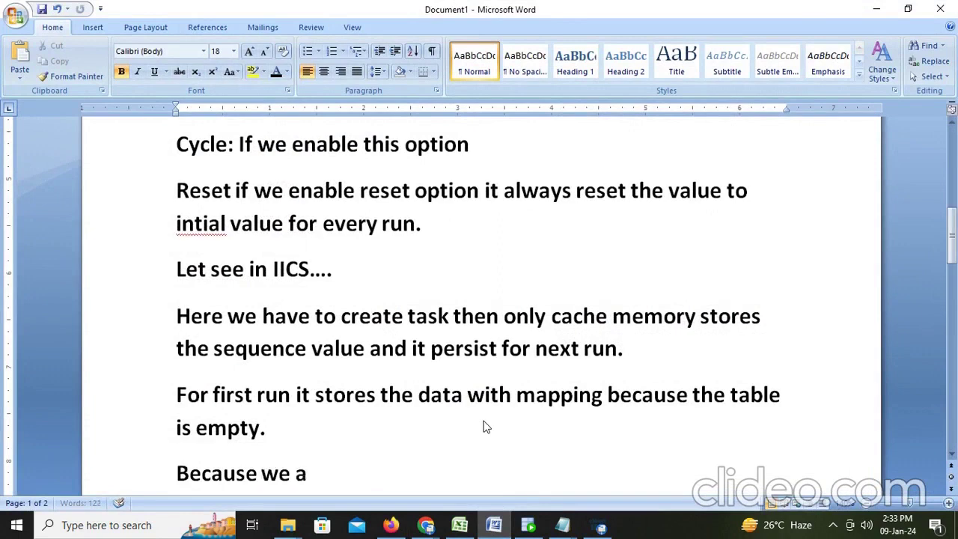
type("lready")
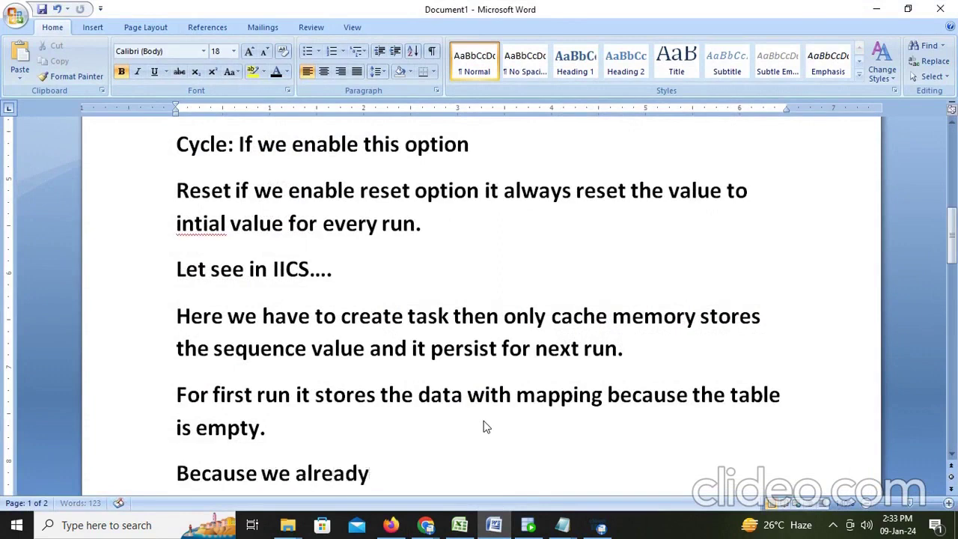
type(" stored t")
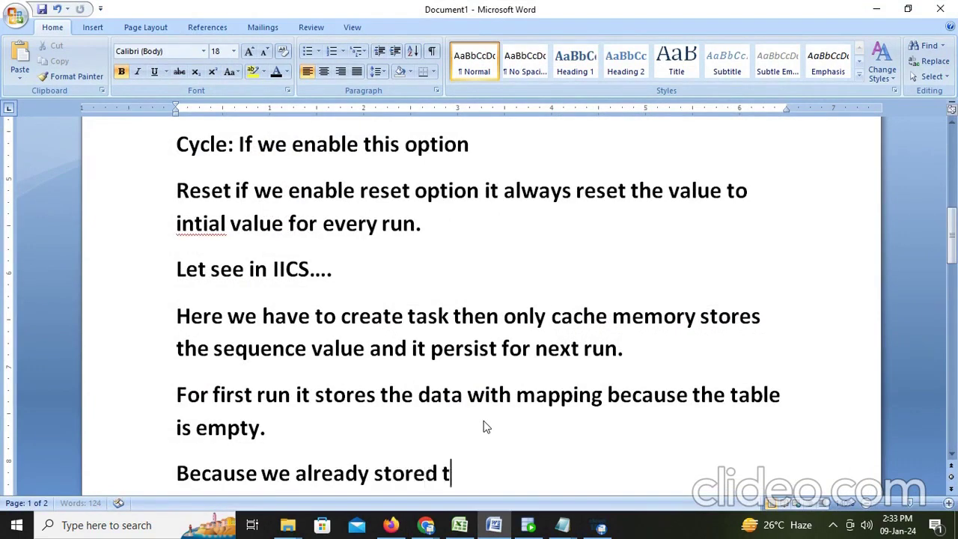
type("he")
Verify the last EMPLOYEE_KEY is 107, then continue the note with 'data so again next val start for'
left_click(529, 525)
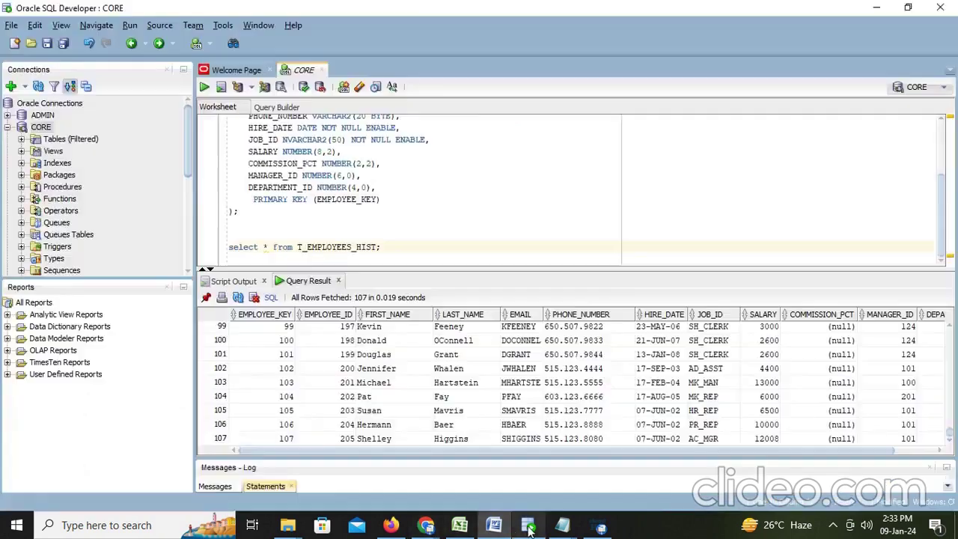
left_click(346, 383)
scroll(315, 370, "up", 12)
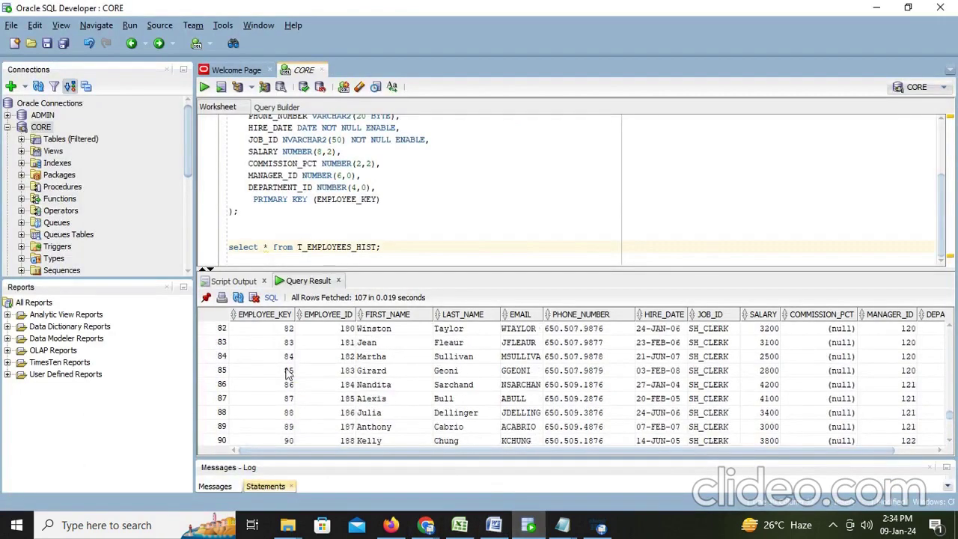
scroll(291, 357, "down", 11)
scroll(290, 356, "down", 1)
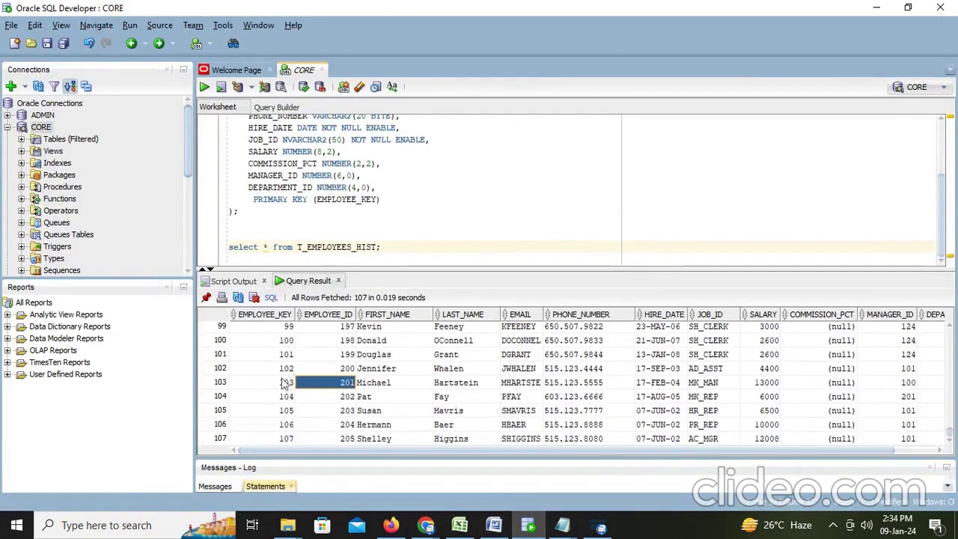
left_click(290, 445)
key("alt+Tab")
type("data")
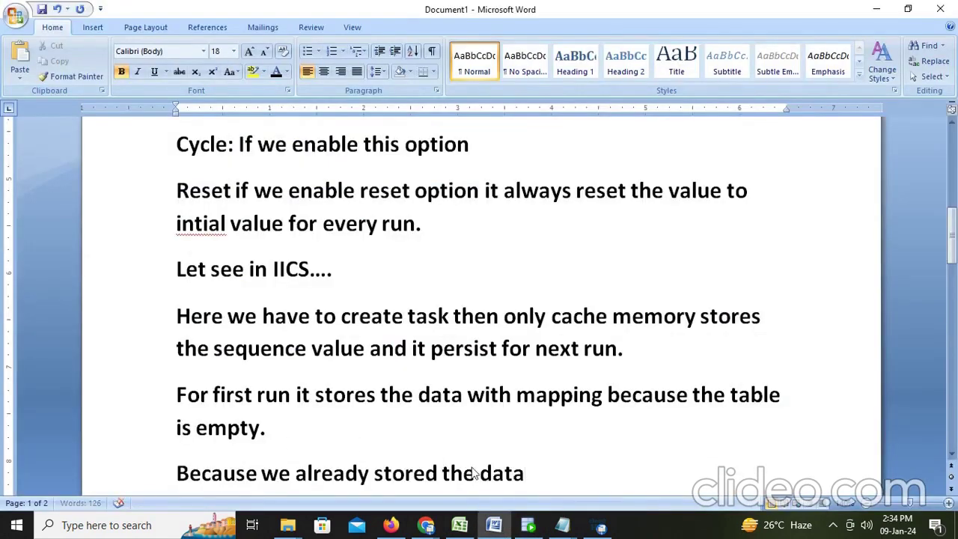
type(" so again ")
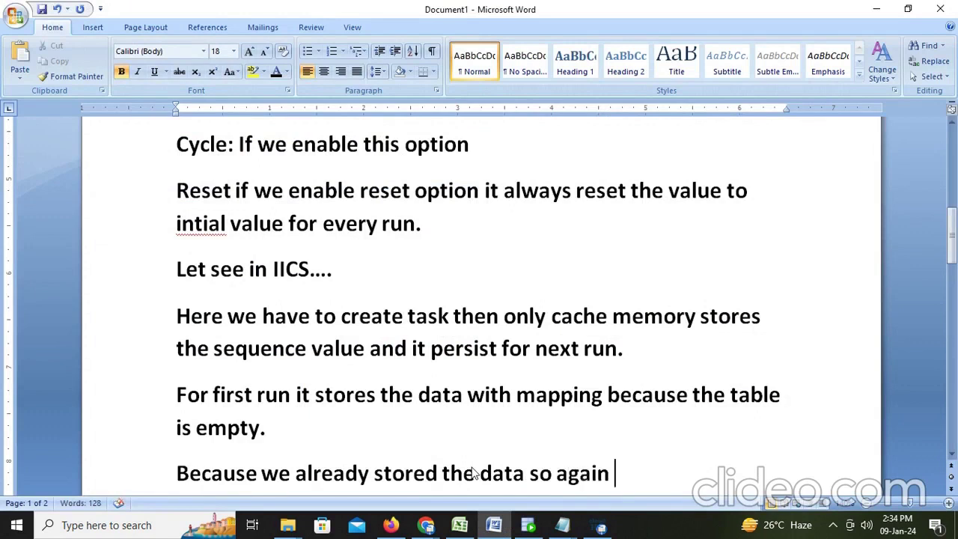
type("next va")
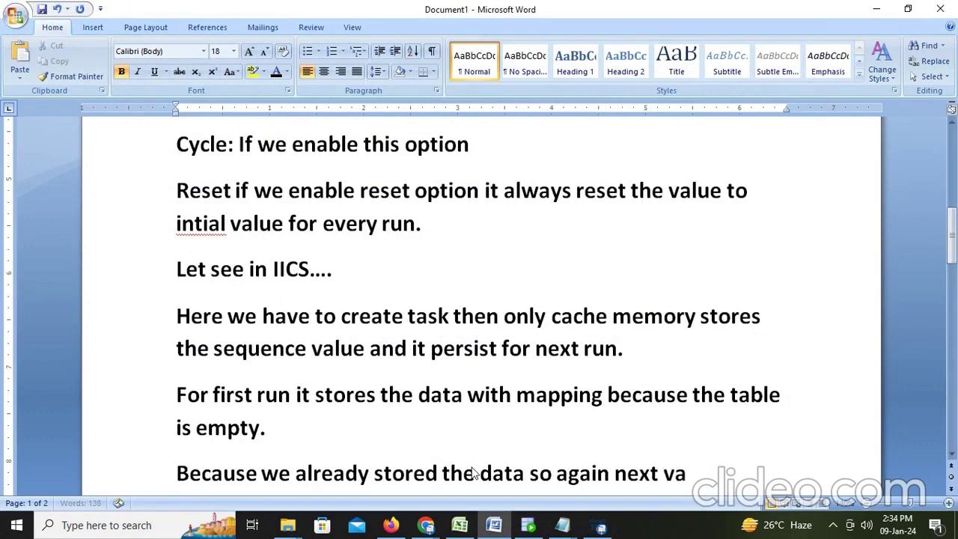
type("l start")
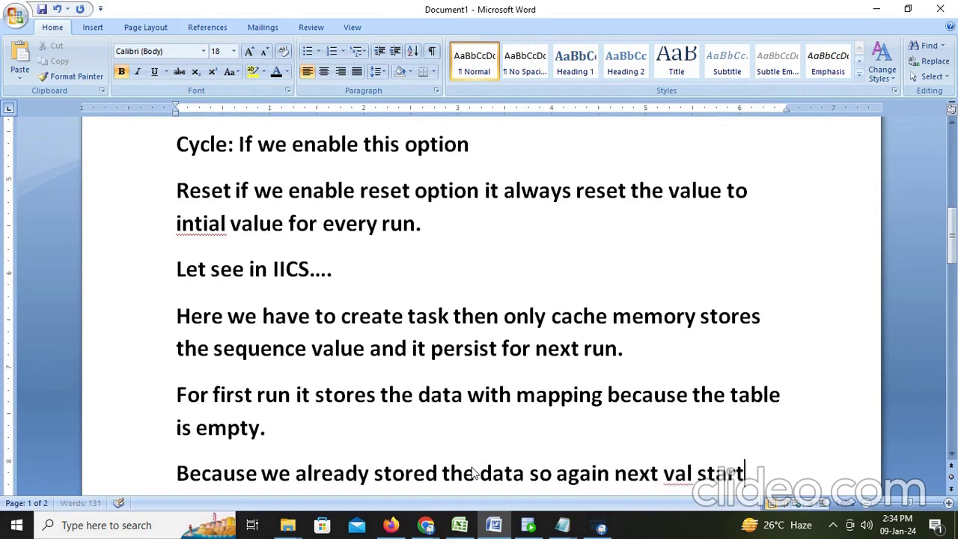
type(" for")
Correct the note's ending to read 'next val start from 1.'
key("BackSpace")
key("BackSpace")
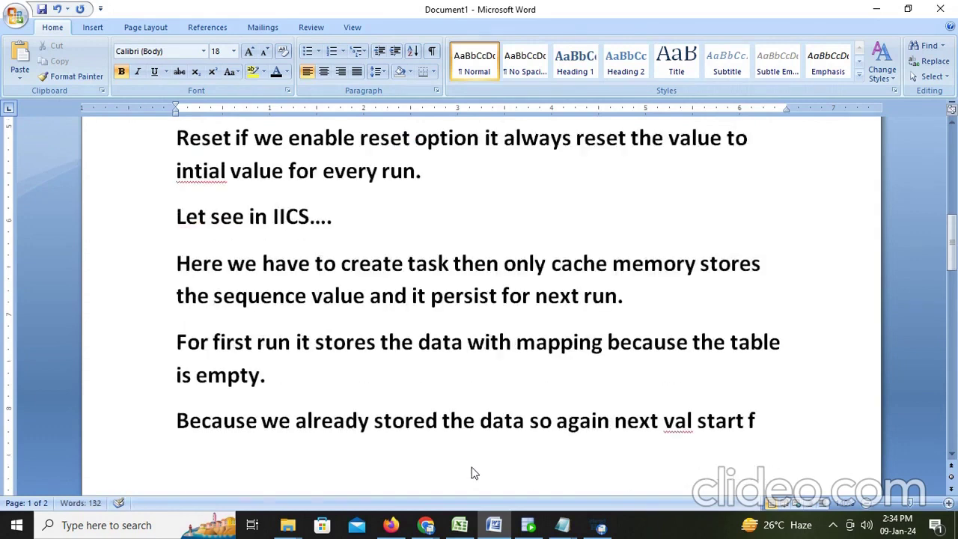
type("rom")
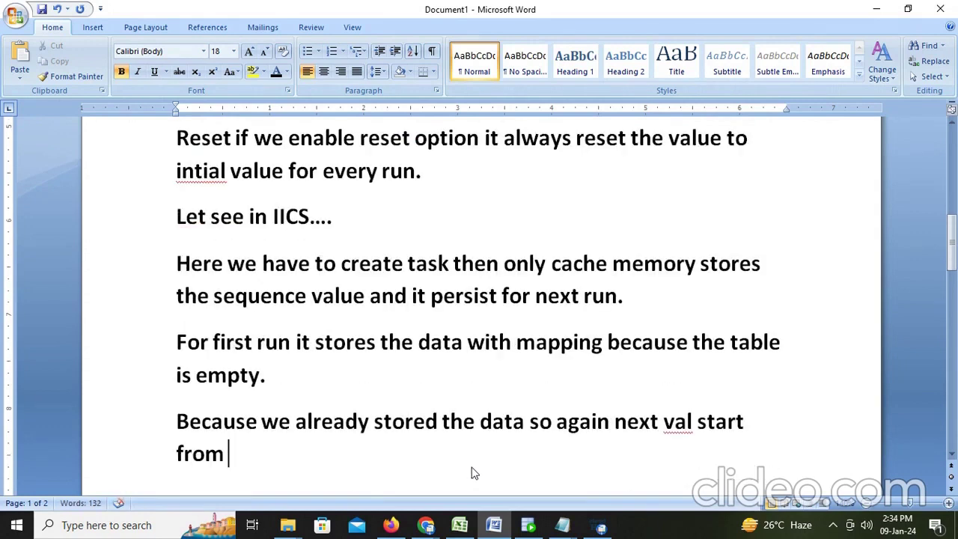
type(" 1.")
Highlight 'unique constraint' in the M_Sequence-2 error message, then jump to the end of the Word notes
key("alt+Tab")
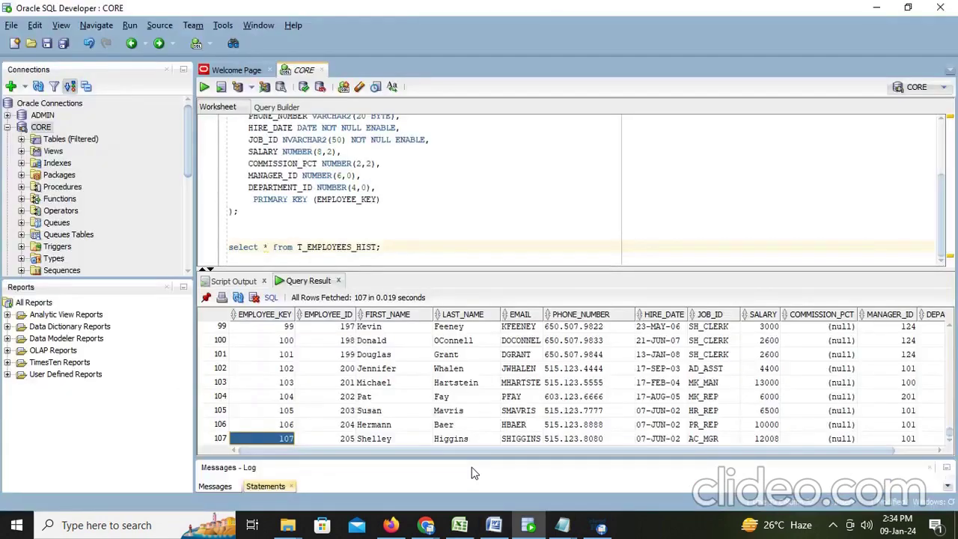
left_click(386, 526)
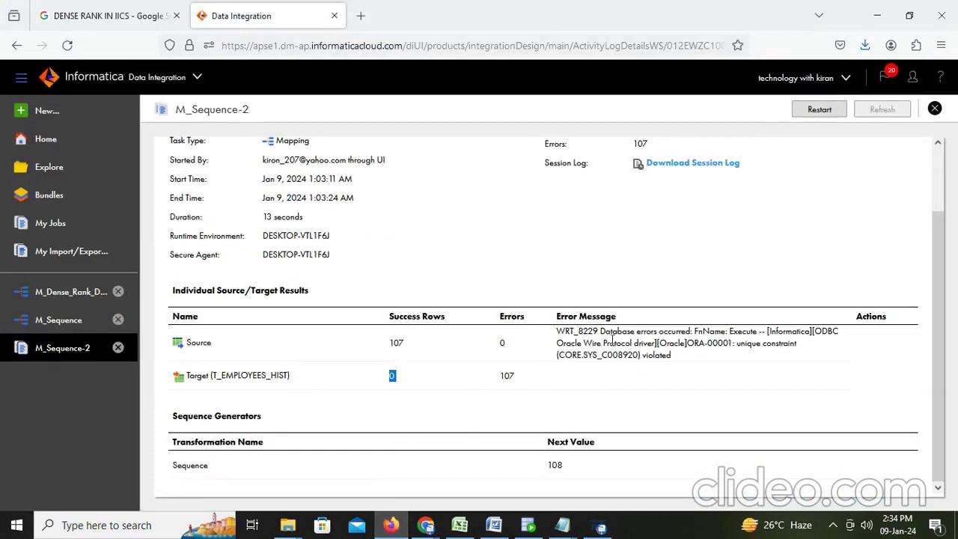
left_click_drag(601, 331, 804, 344)
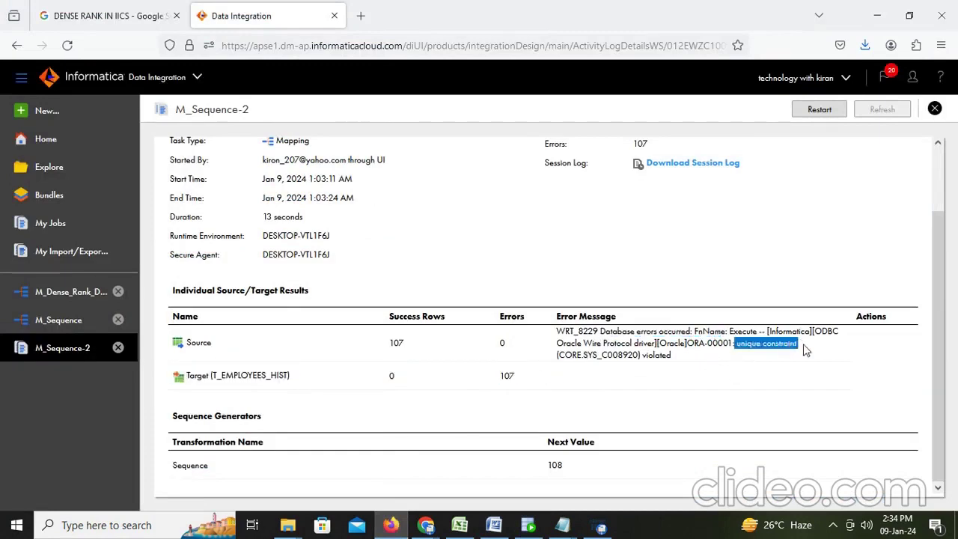
key("alt+Tab")
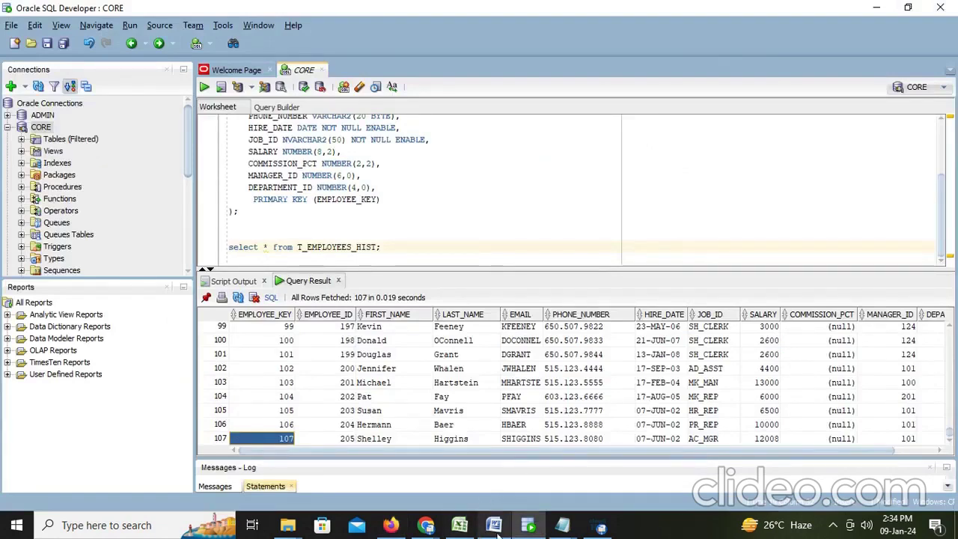
left_click(494, 526)
key("ctrl+End")
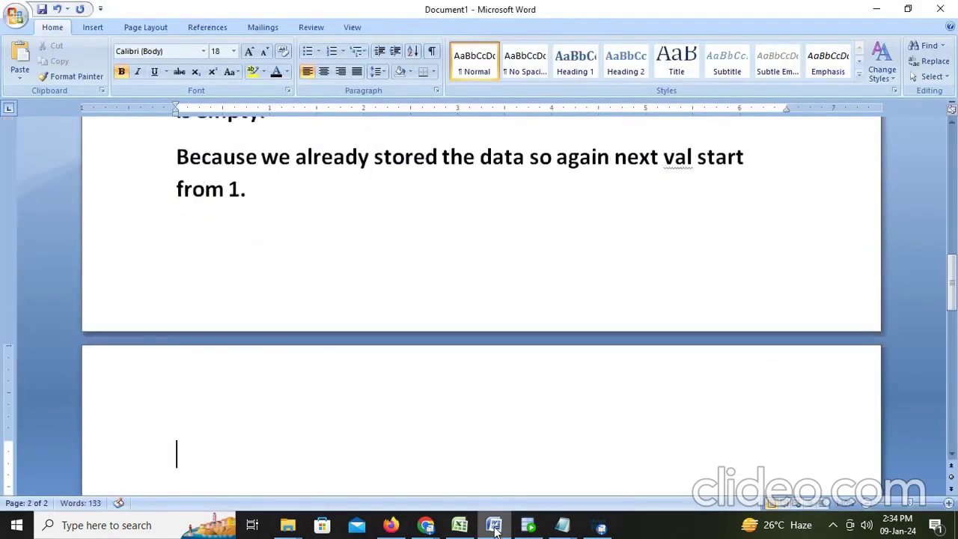
Add the note 'here the error is unique constraint error.'
type("here the")
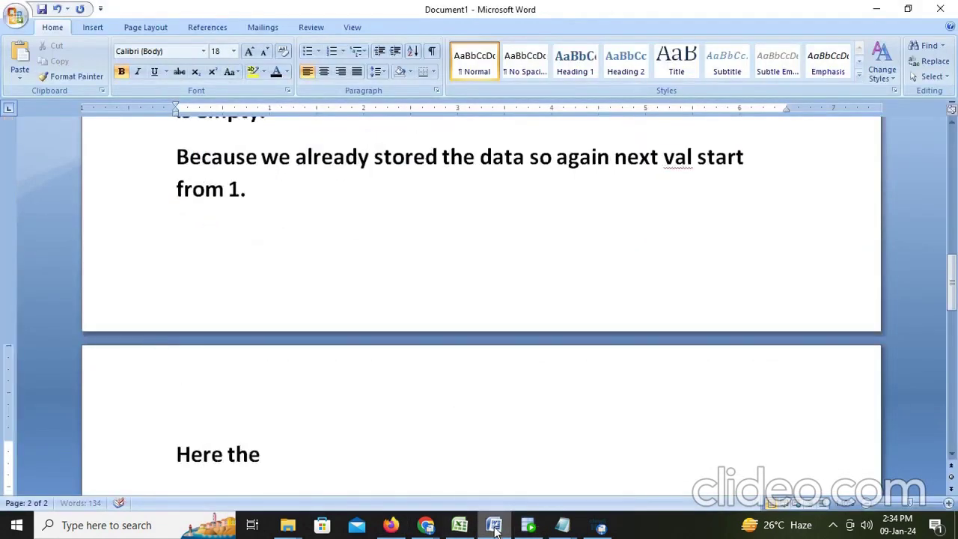
type(" error is uniq")
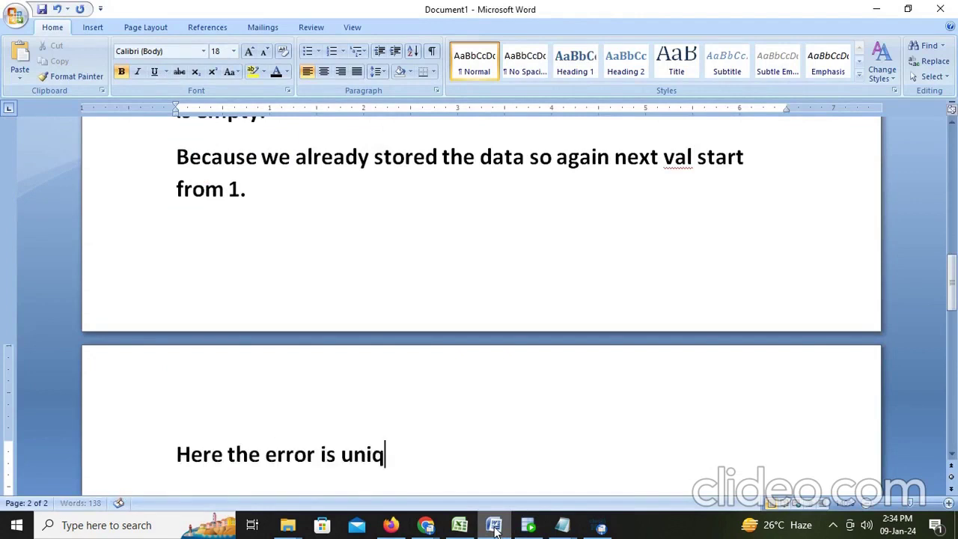
type("ue constg")
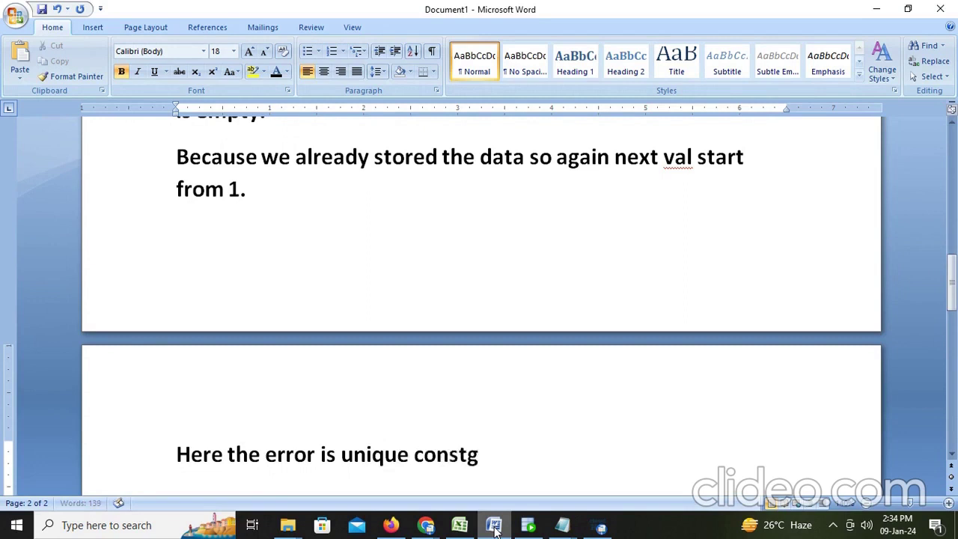
key("BackSpace")
type("raint")
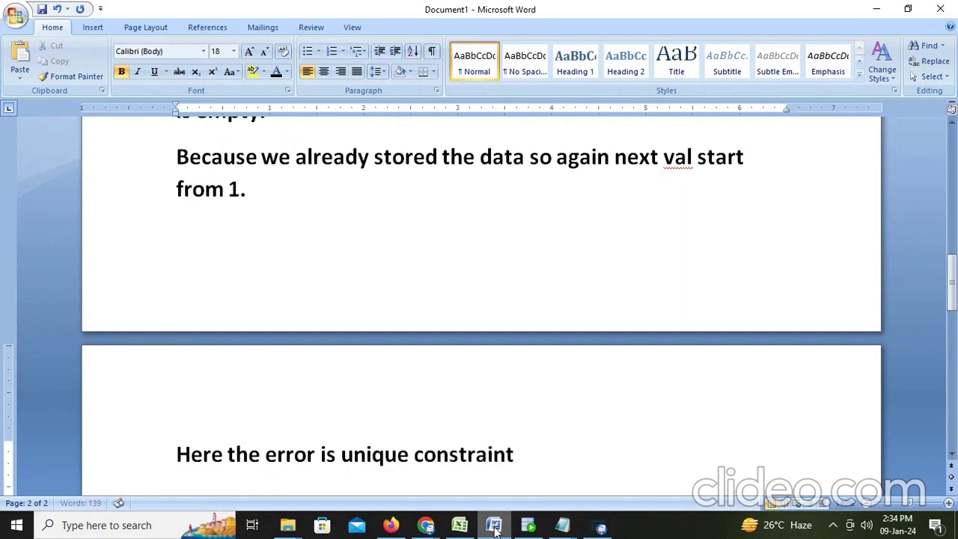
type(" erro")
type("r.")
key("Return")
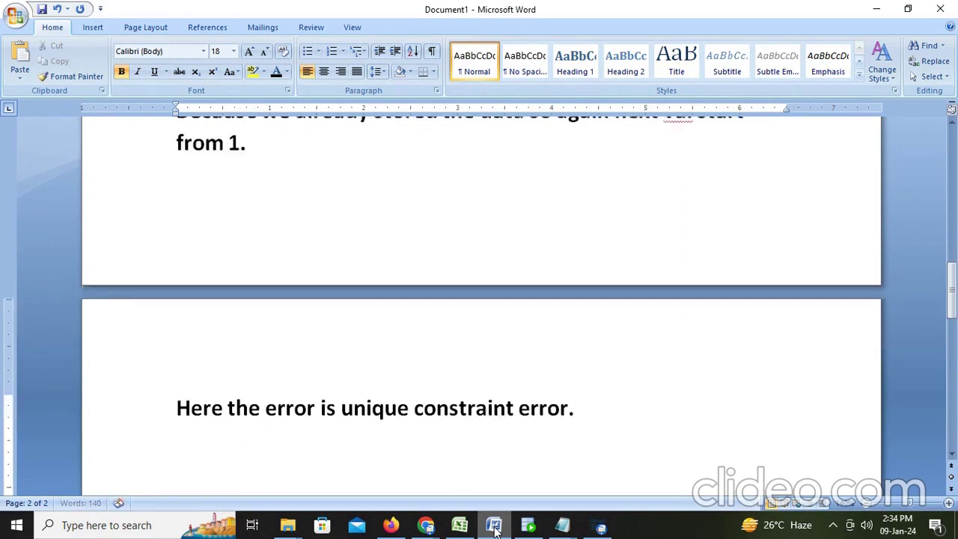
Add the line 'TO over come this we create mapping task for this'
type("th")
key("BackSpace")
key("BackSpace")
type("TO over ")
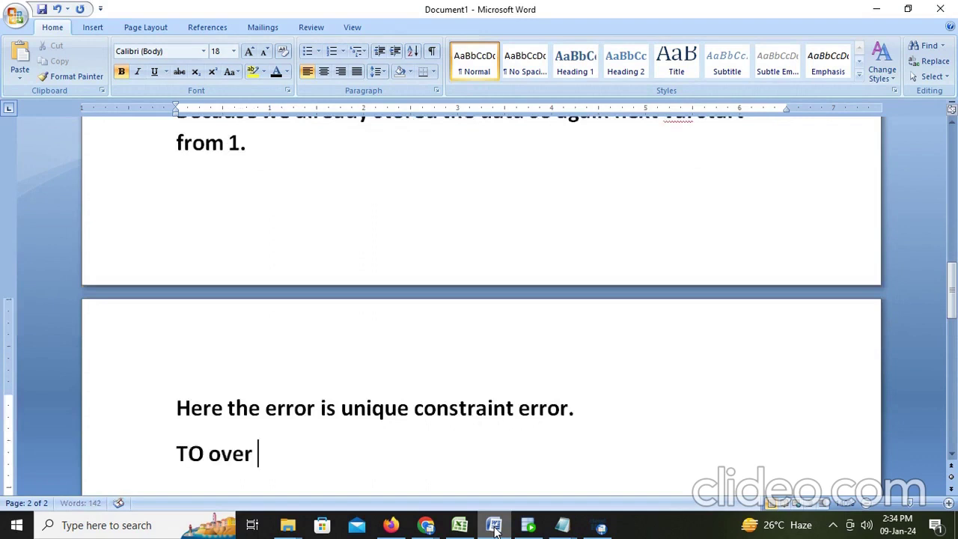
type("come this")
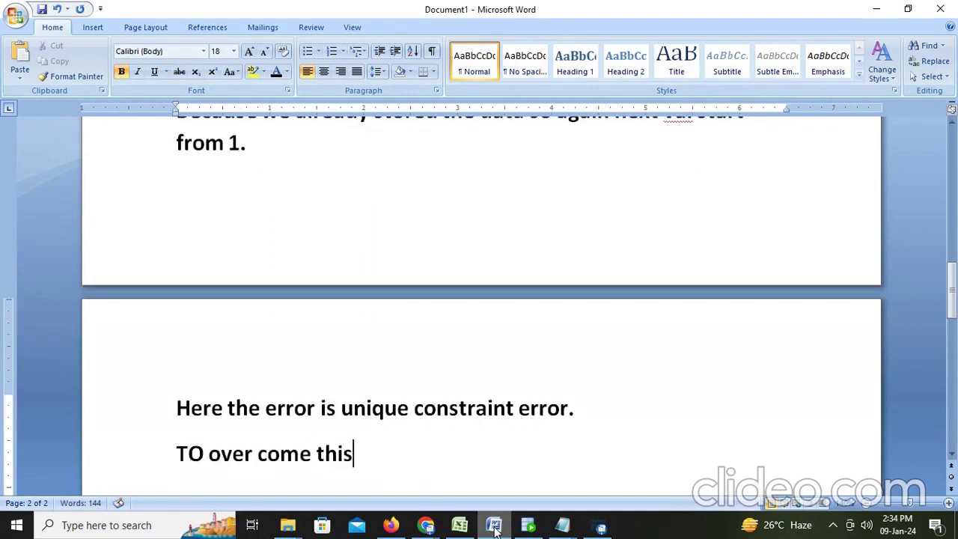
type(" we c")
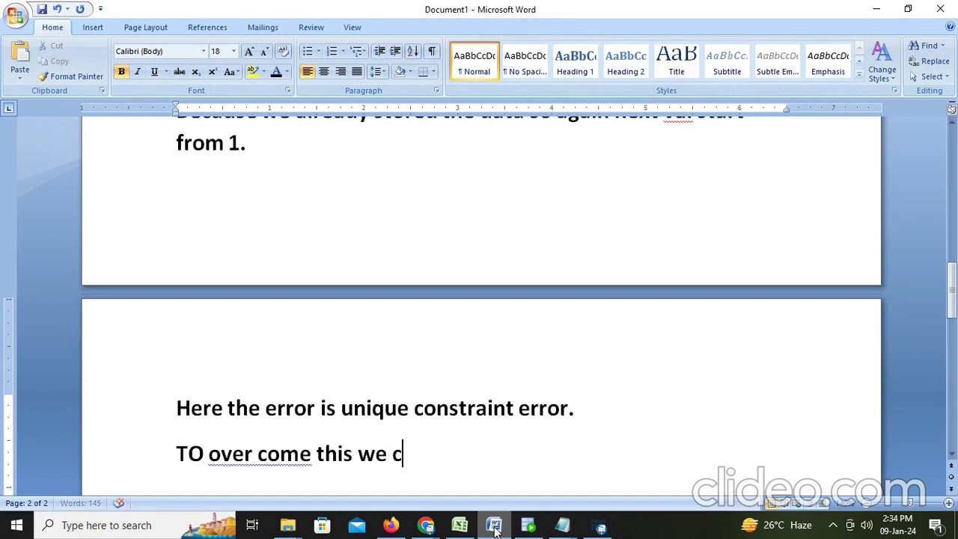
type("reate ma")
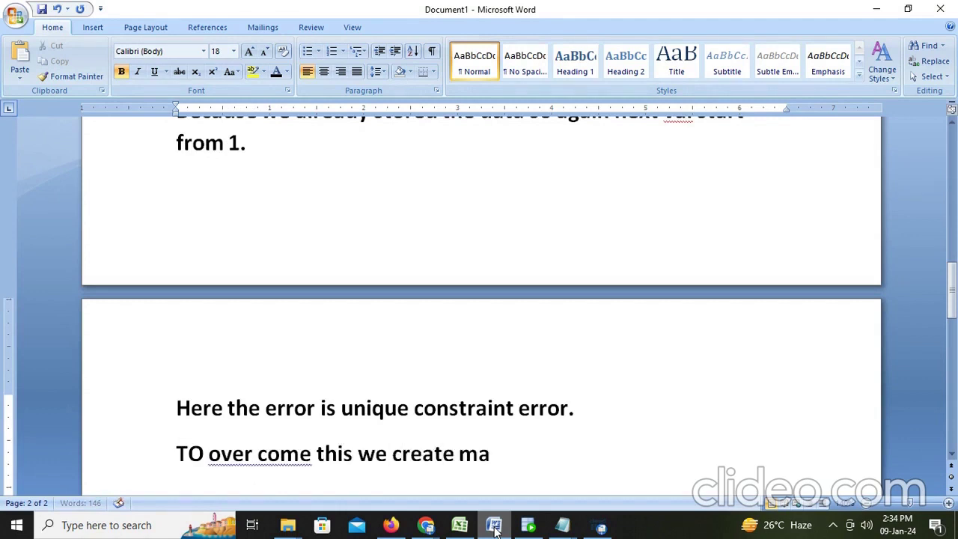
type("pping task")
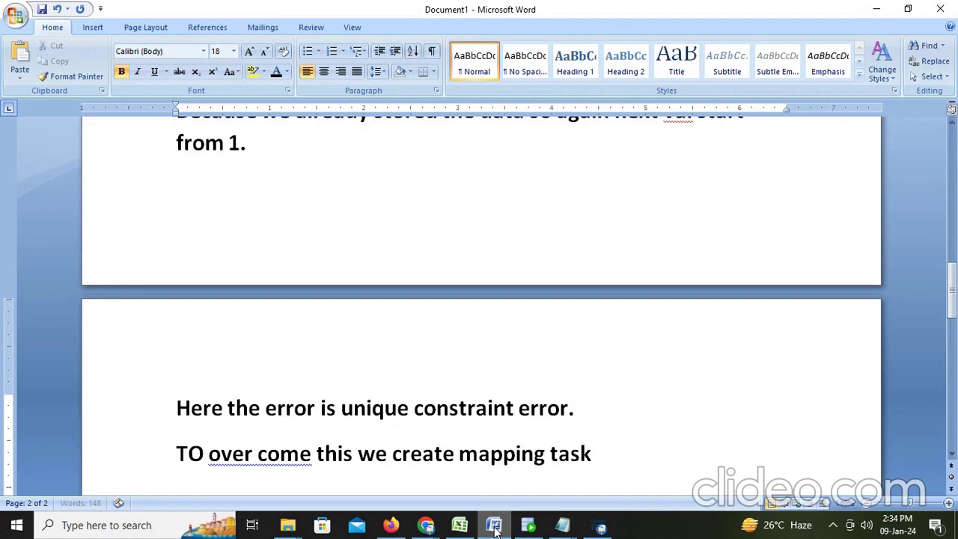
type(" for this")
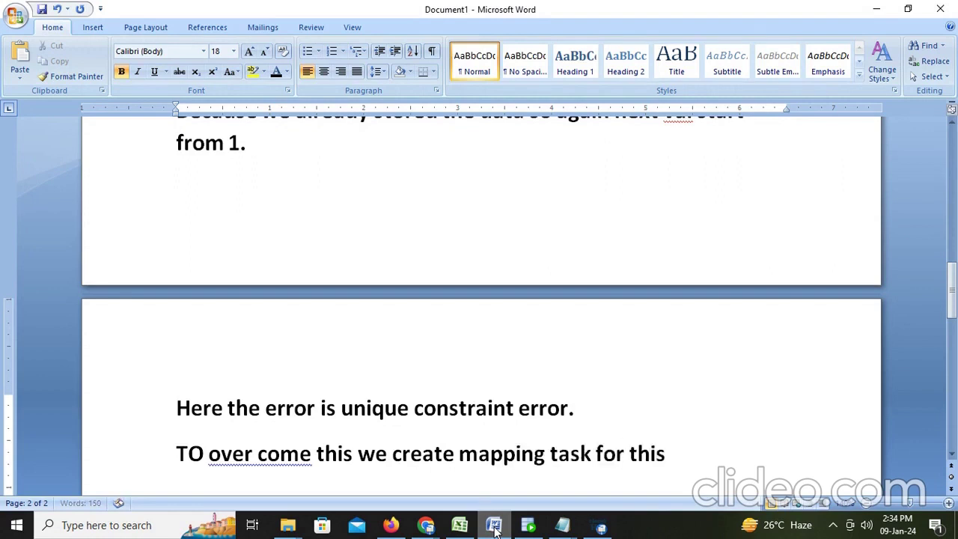
Add 'and the employee key values continues from previous run.' and bring up SQL Developer
key("Return")
type("and the")
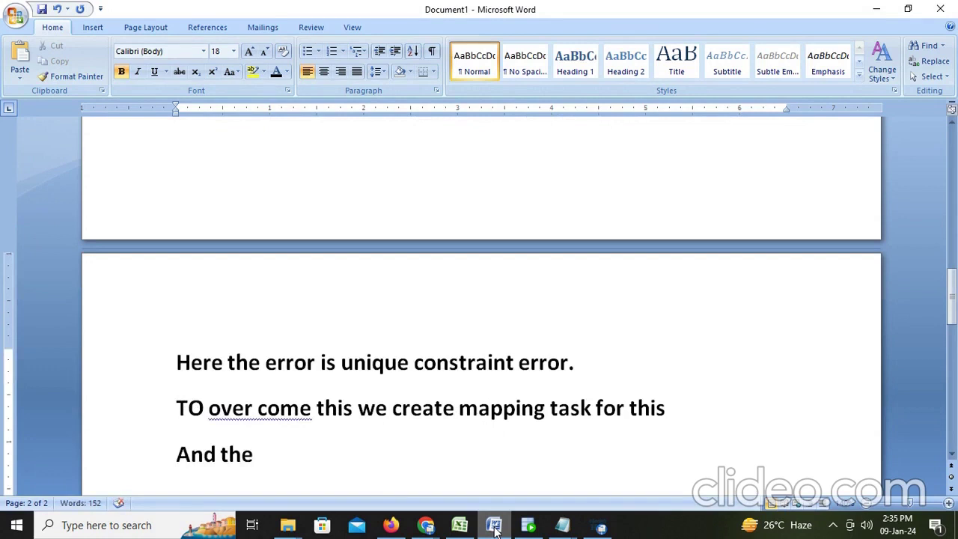
left_click(528, 526)
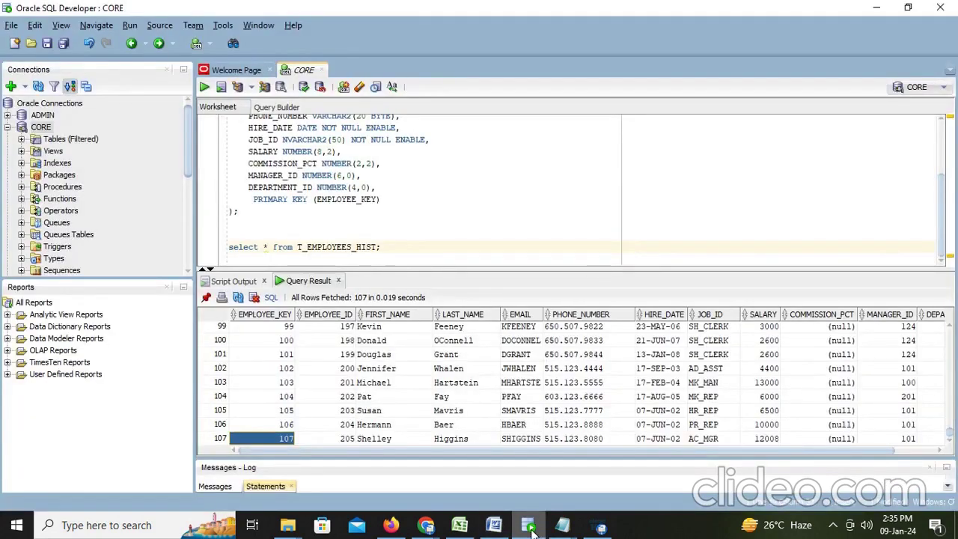
left_click(530, 528)
type("em")
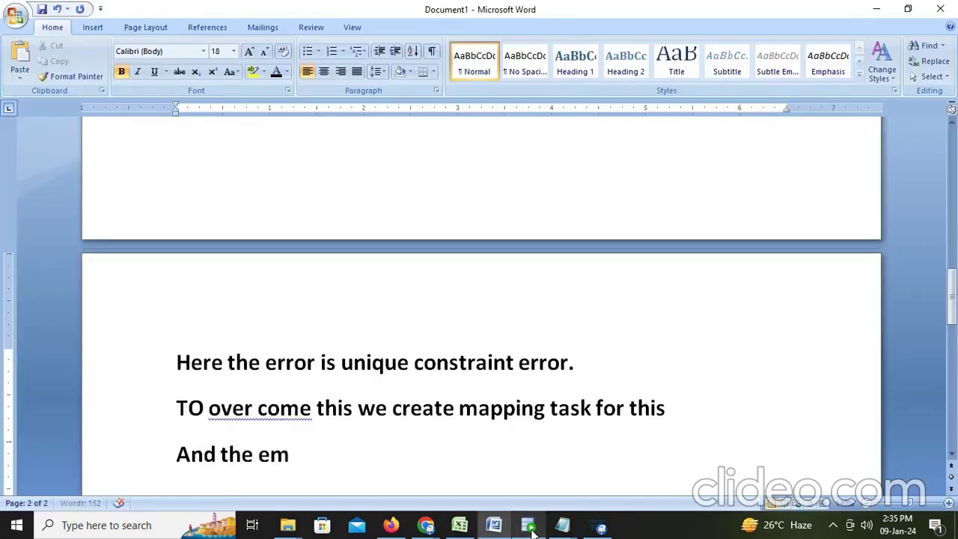
type("ployee")
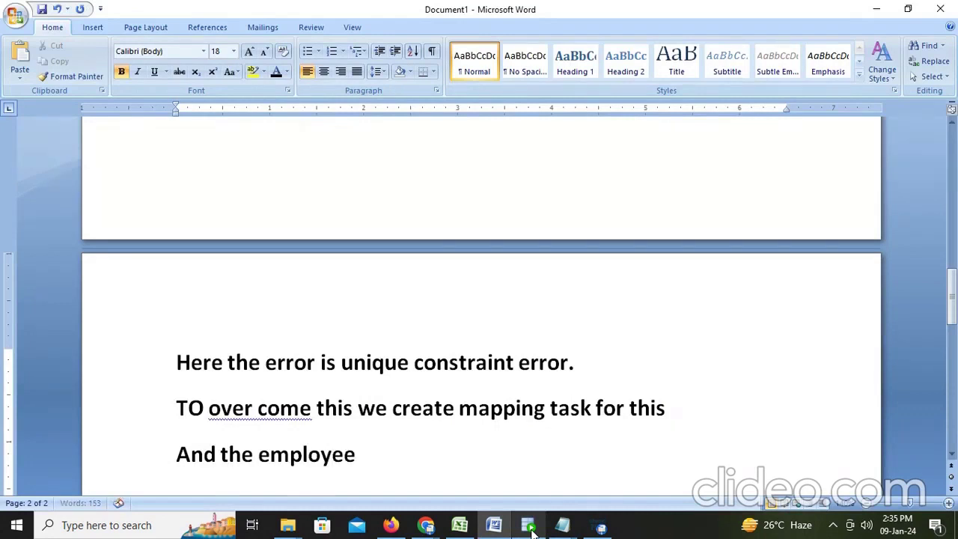
type(" key value")
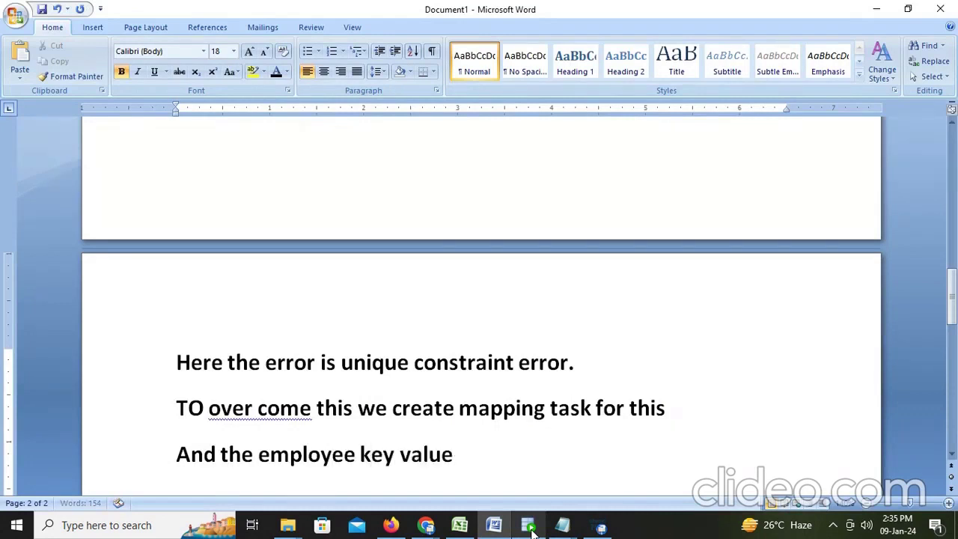
type("s contin")
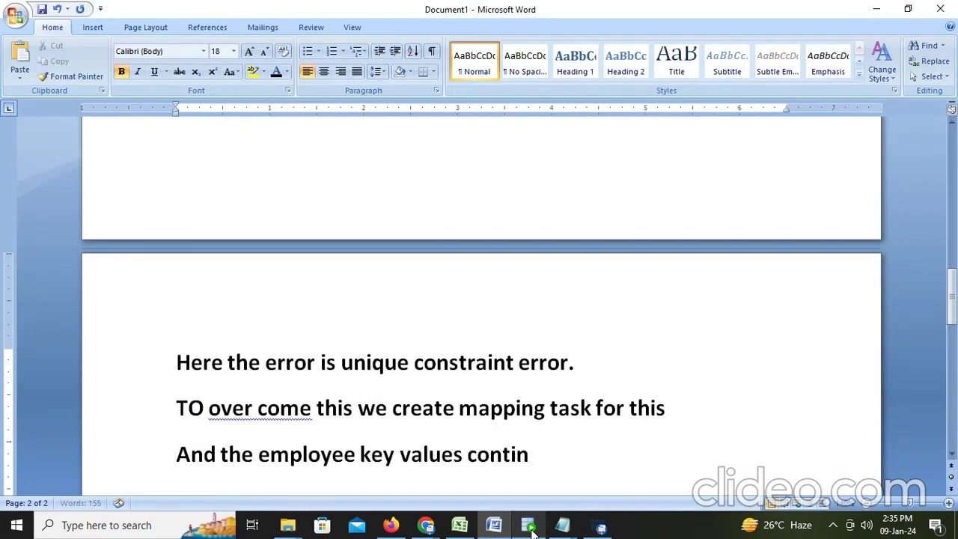
type("ues fro")
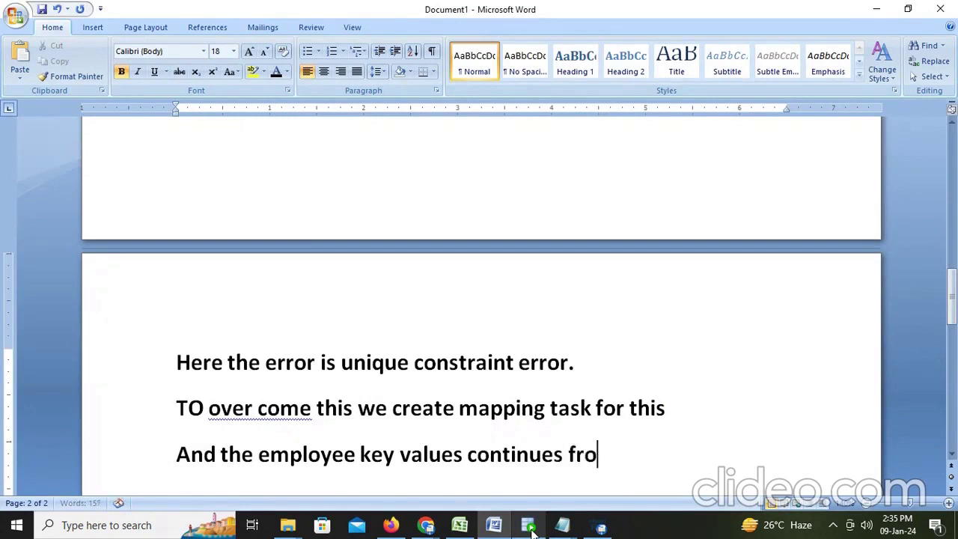
type("m previou")
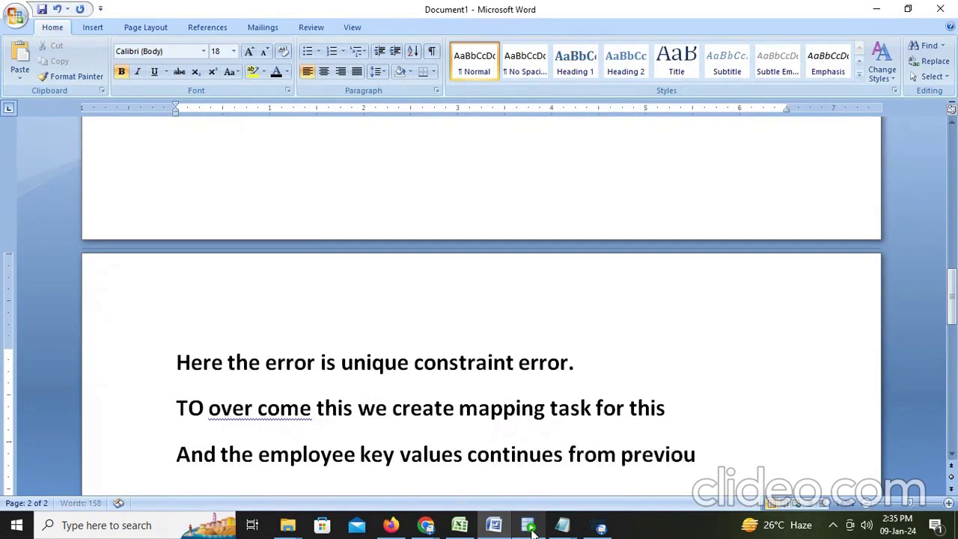
type("s run.")
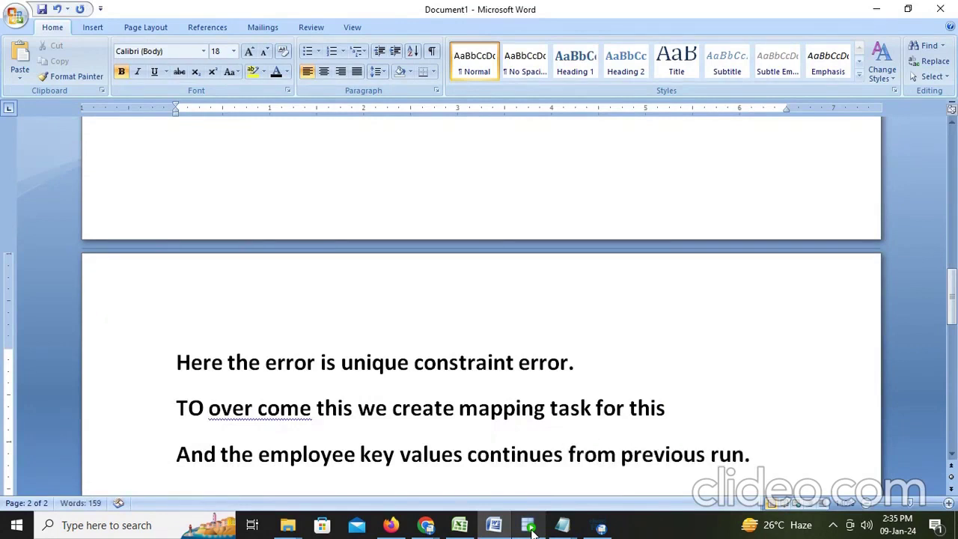
left_click(530, 527)
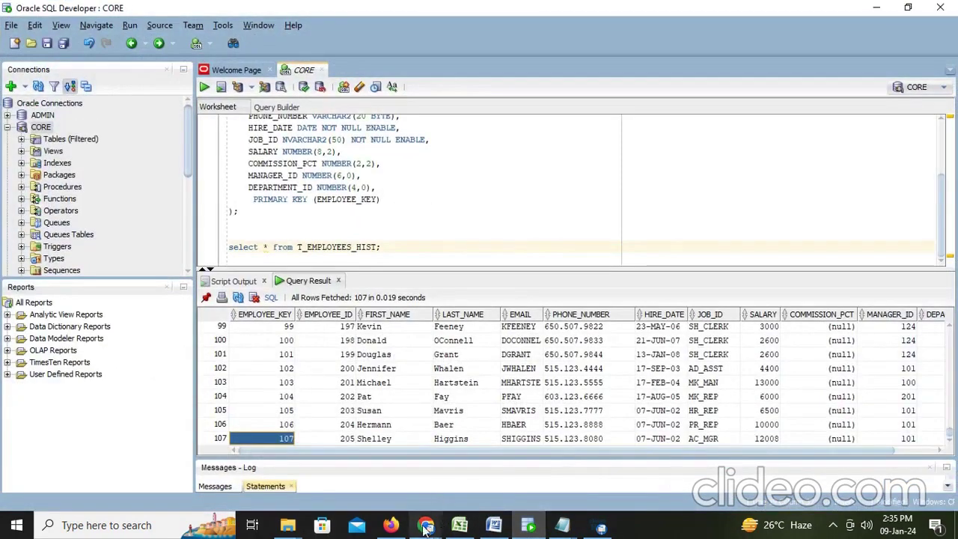
Start a new mapping task and name it MT_sequence
mouse_move(424, 527)
left_click(390, 527)
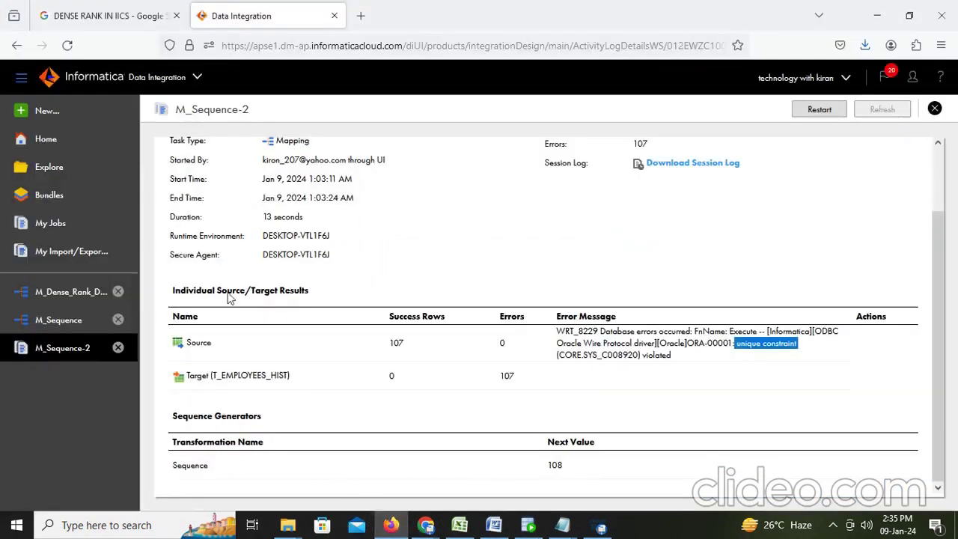
left_click(44, 116)
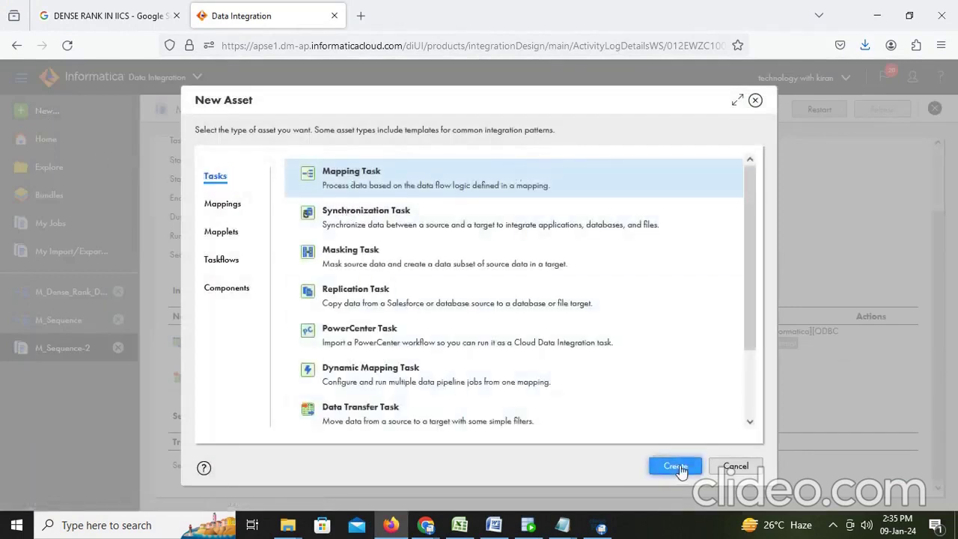
left_click(678, 465)
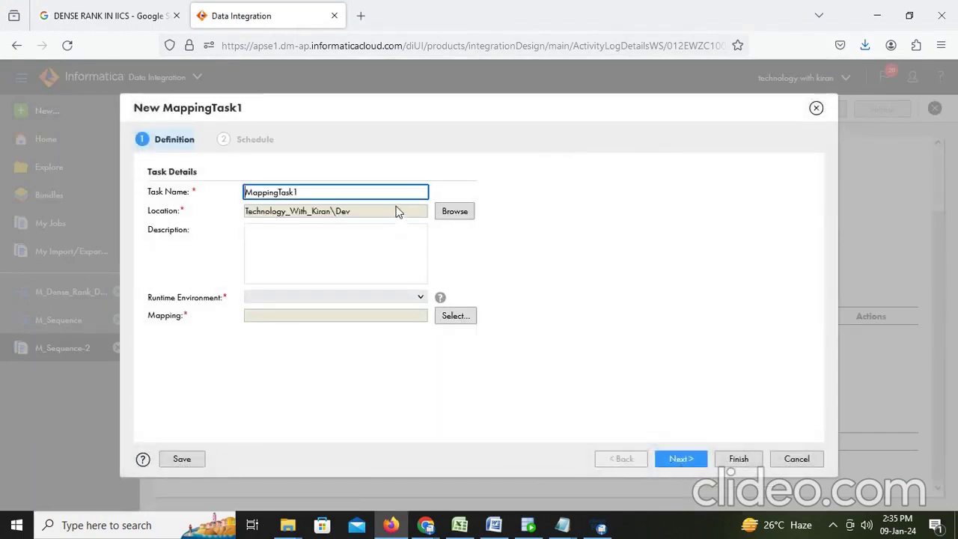
double_click(266, 192)
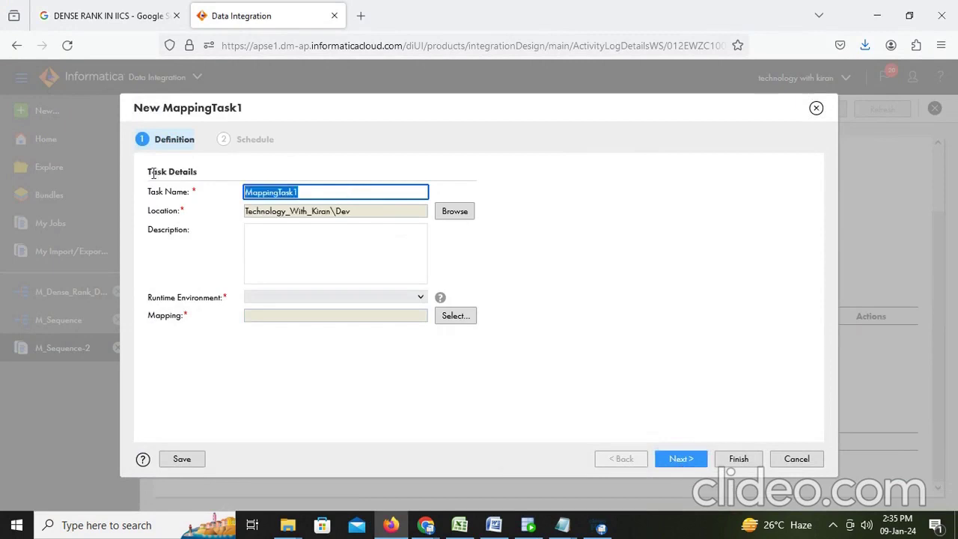
type("MT")
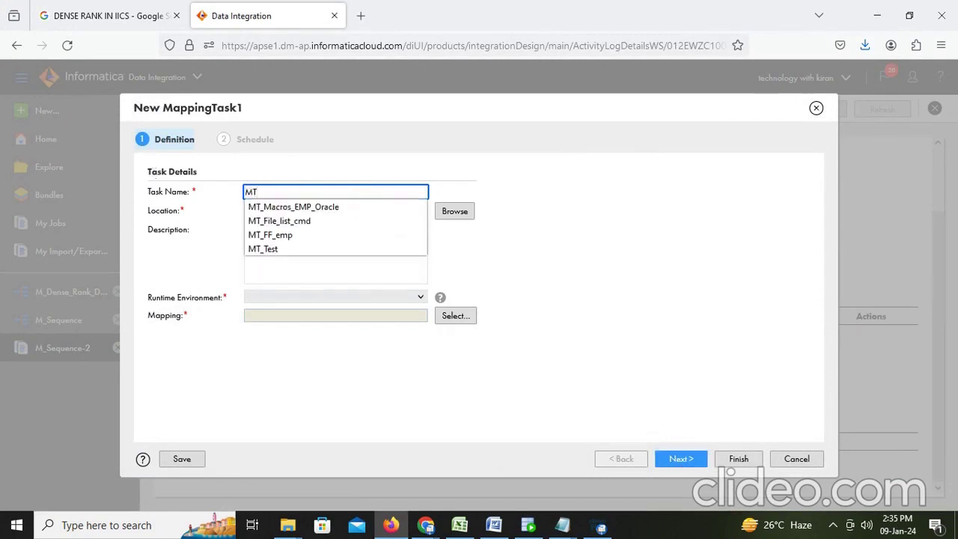
type("_sequence")
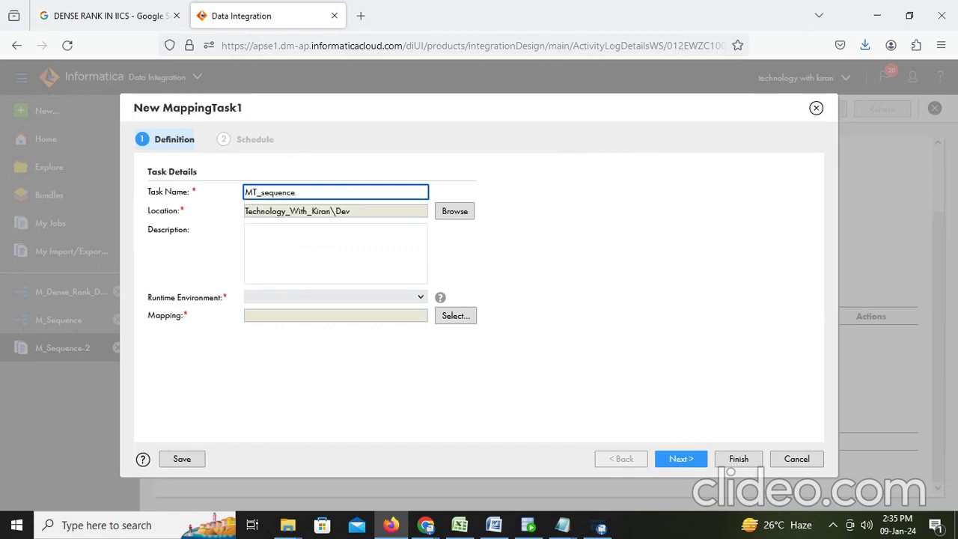
Set the runtime environment to DESKTOP-VTL1F6J and the mapping to M_Sequence
left_click(421, 297)
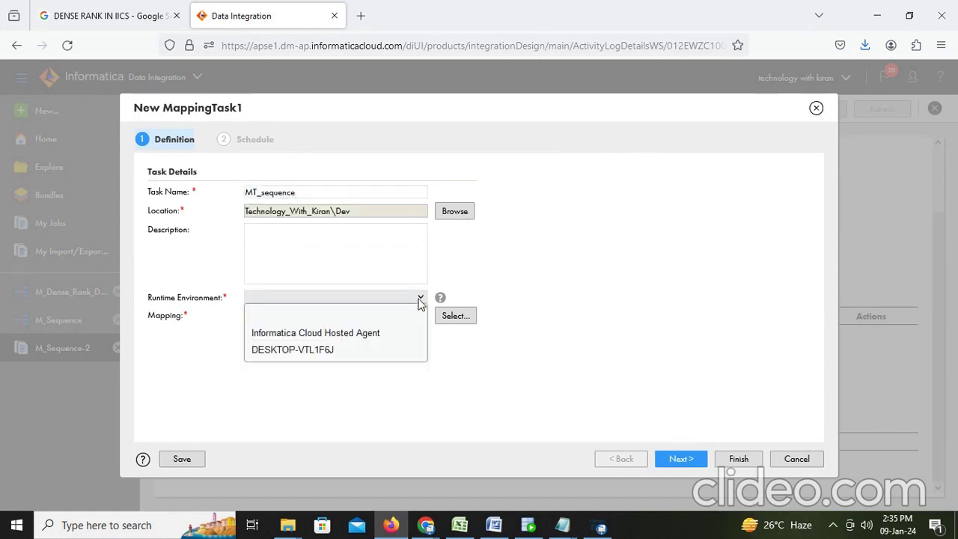
left_click(340, 350)
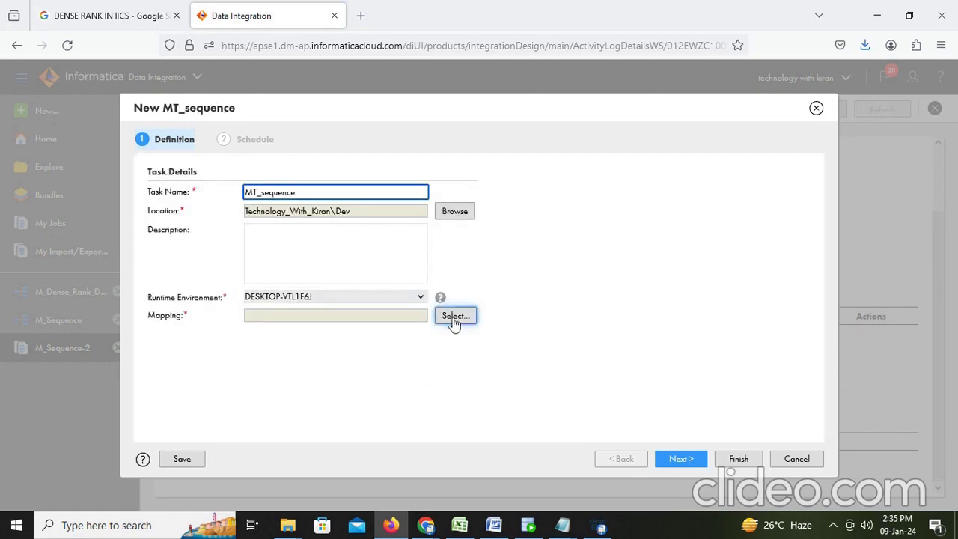
left_click(453, 318)
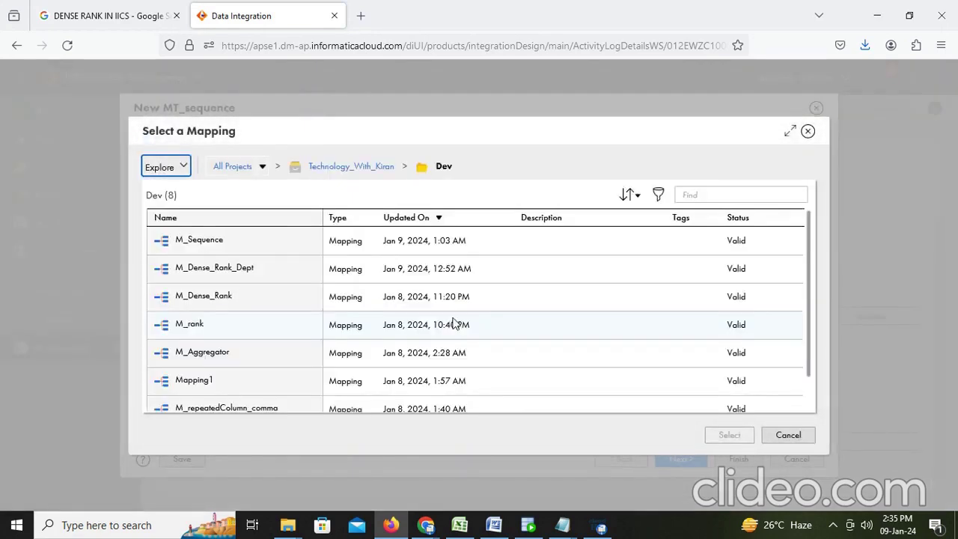
left_click(210, 248)
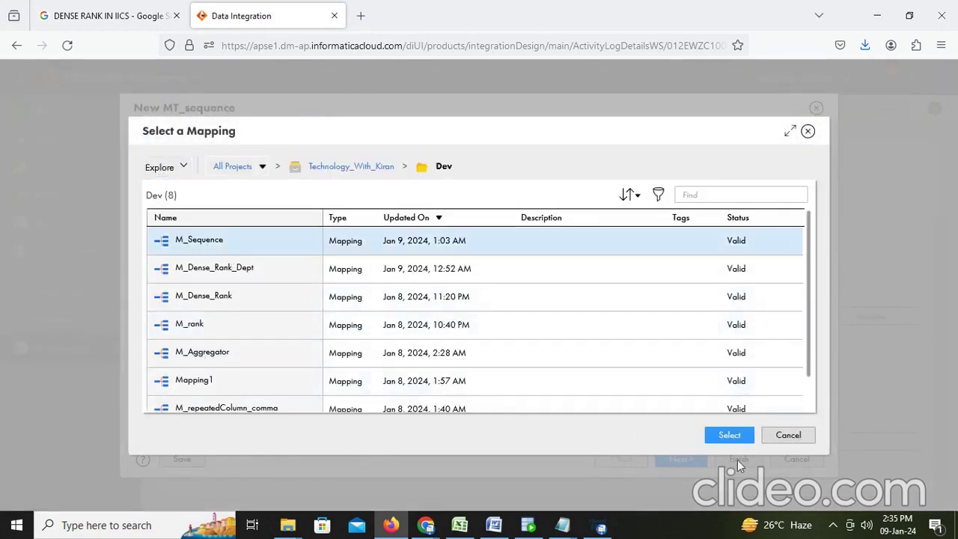
left_click(725, 435)
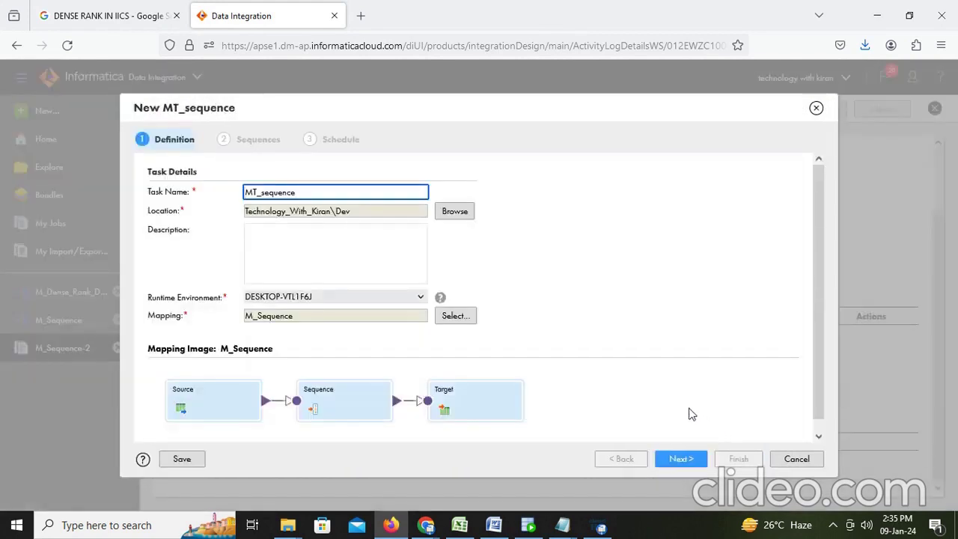
Accept the sequences and schedule defaults and save the mapping task
left_click(680, 463)
left_click(678, 459)
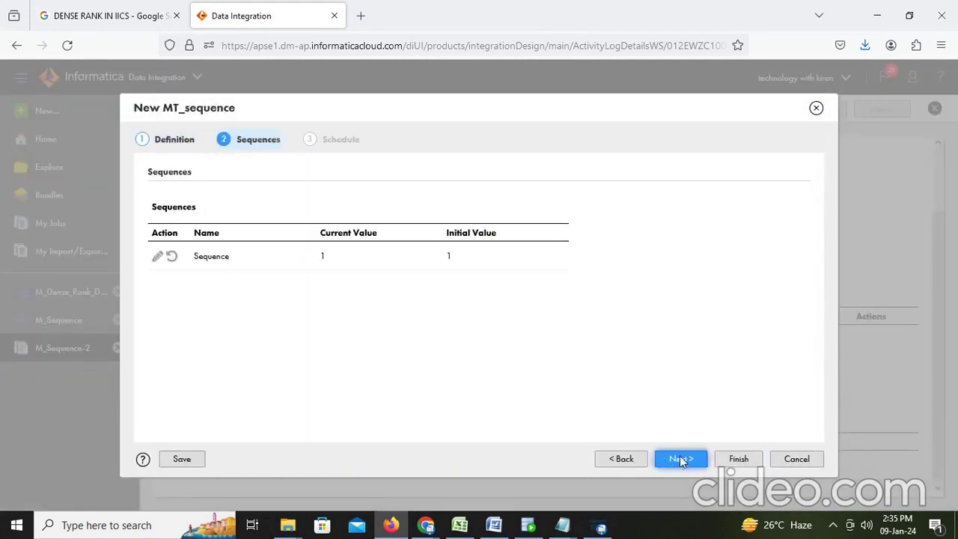
left_click(680, 459)
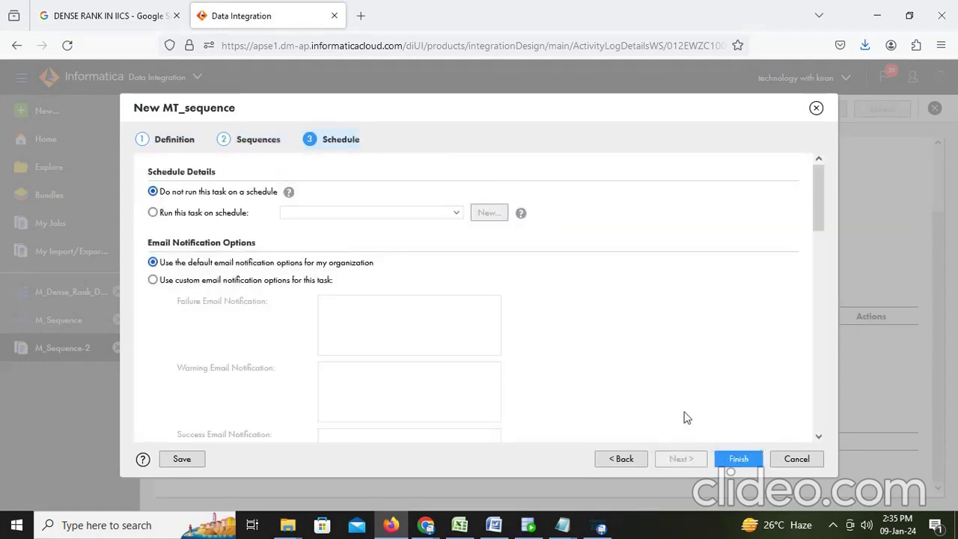
scroll(668, 405, "down", 10)
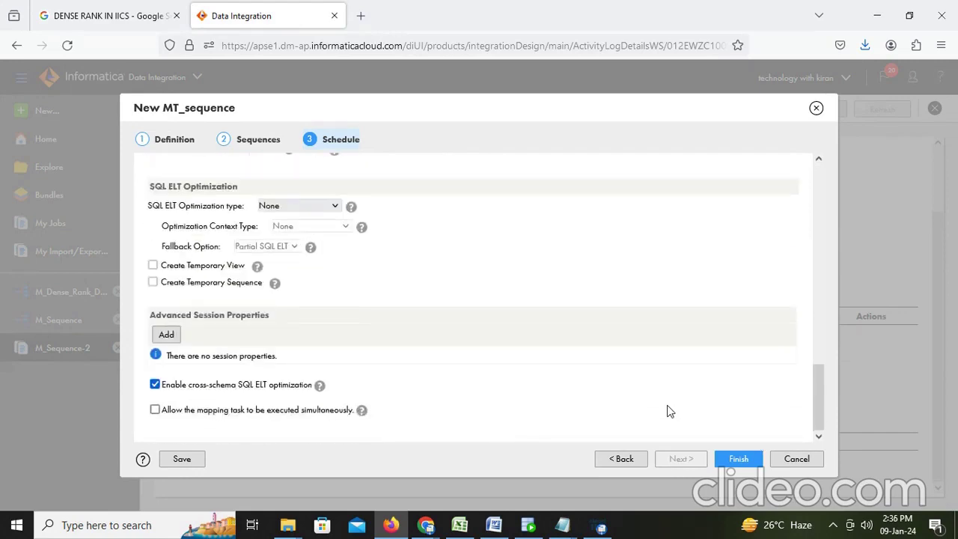
left_click(742, 460)
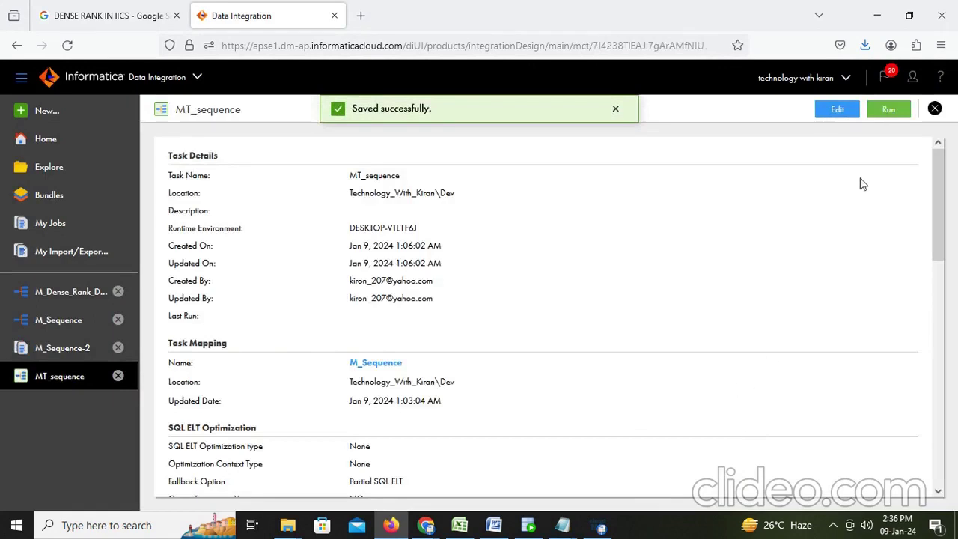
Run MT_sequence, refresh My Jobs until it finishes, and open the MT_sequence-1 run details
left_click(889, 111)
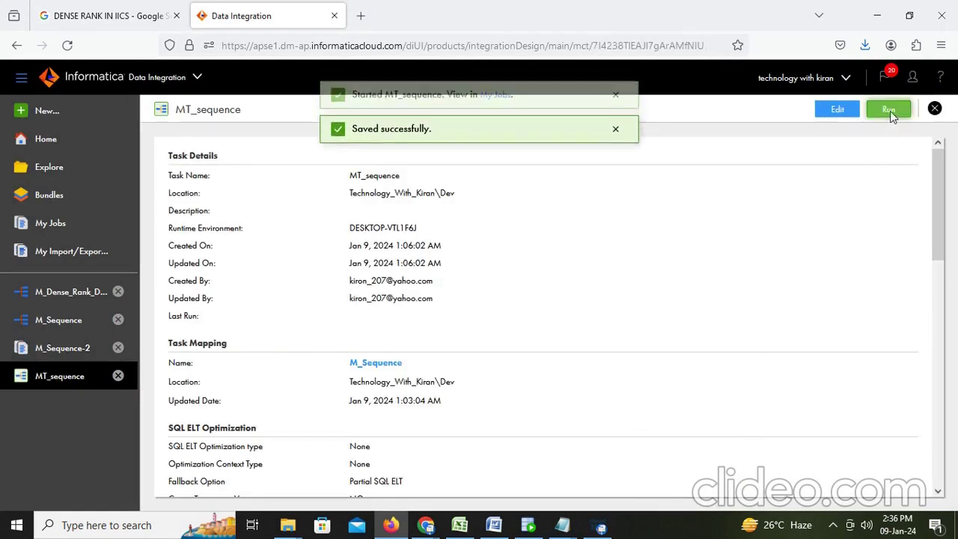
left_click(488, 109)
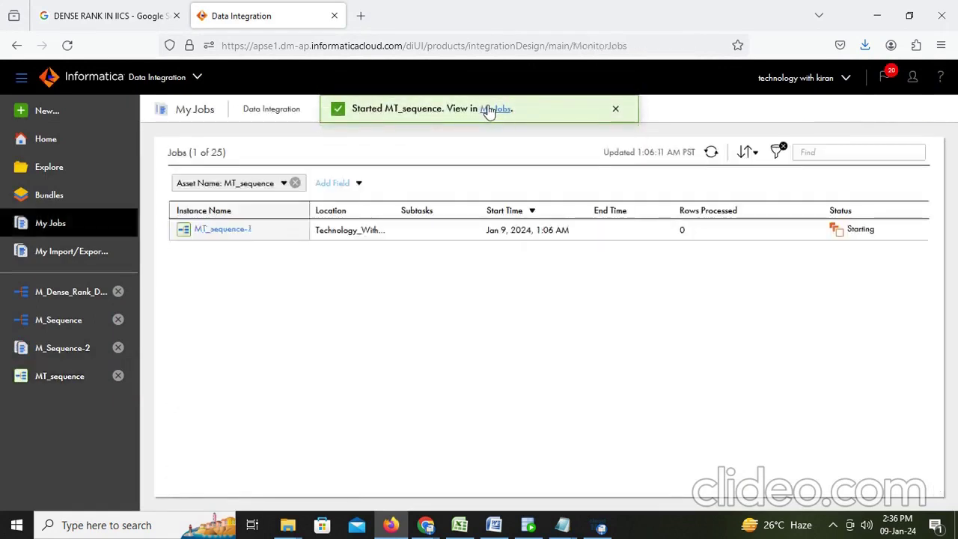
left_click(712, 153)
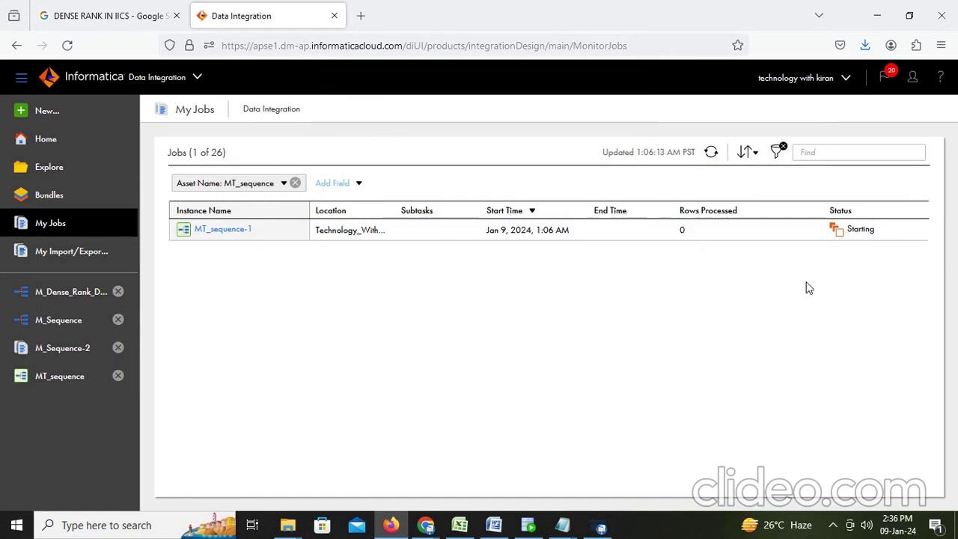
left_click(712, 155)
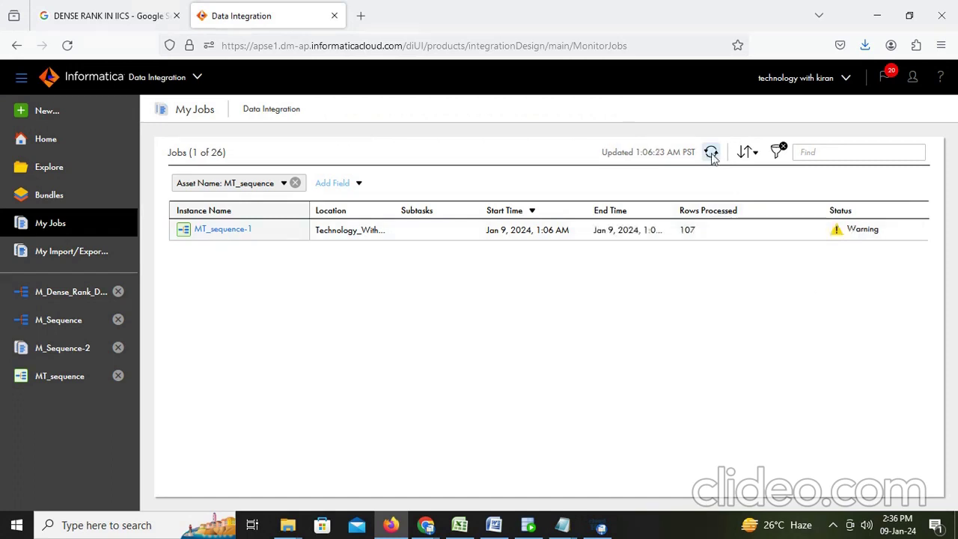
left_click(218, 229)
scroll(385, 302, "down", 3)
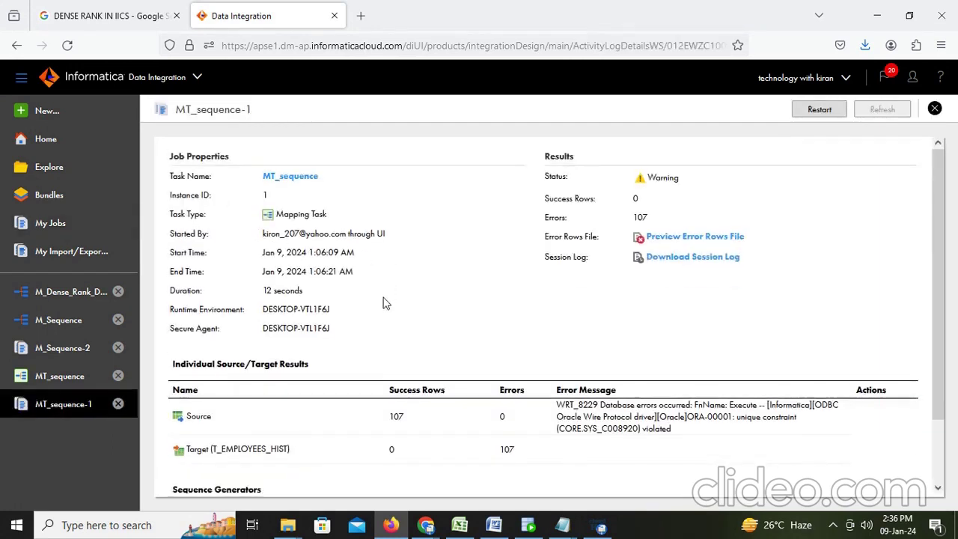
scroll(385, 302, "up", 2)
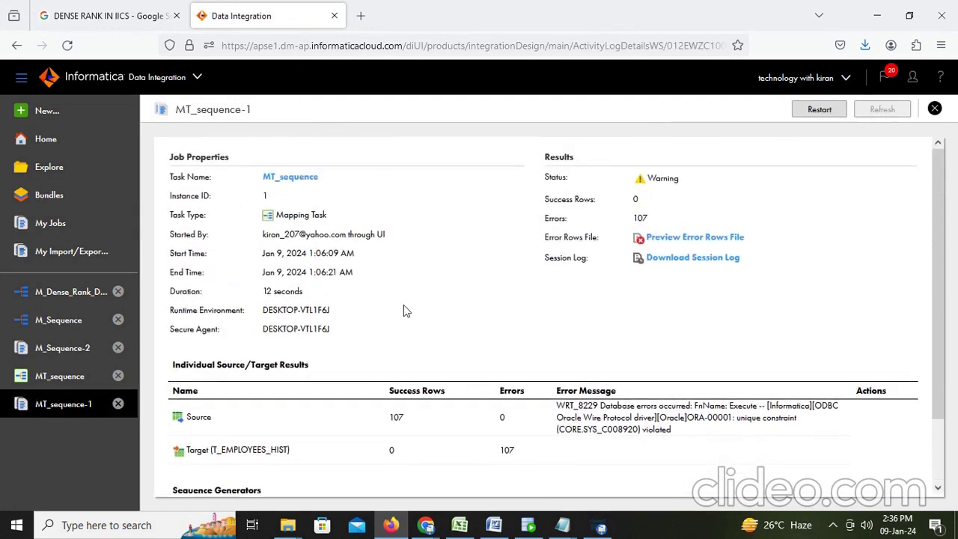
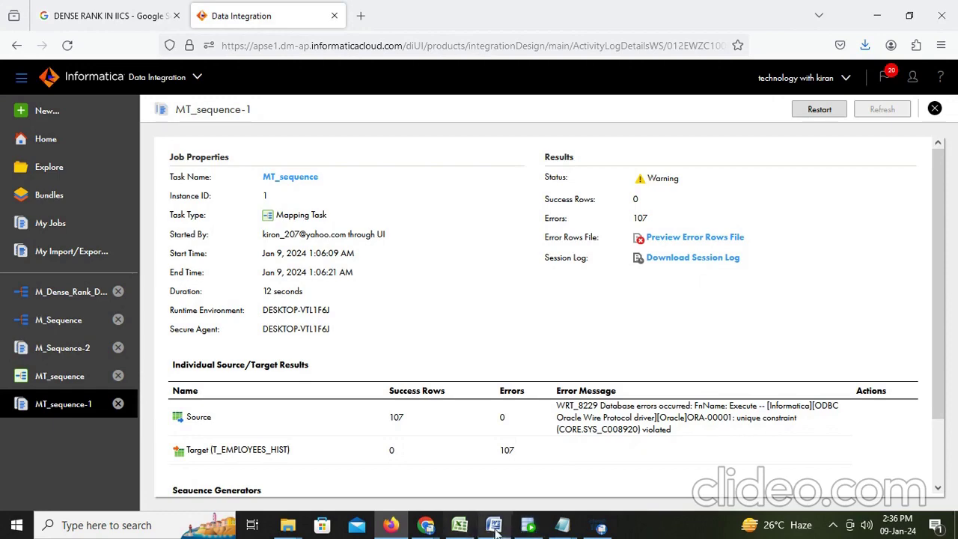
Add a truncate table statement below the select query in the SQL worksheet
left_click(528, 526)
scroll(450, 187, "up", 5)
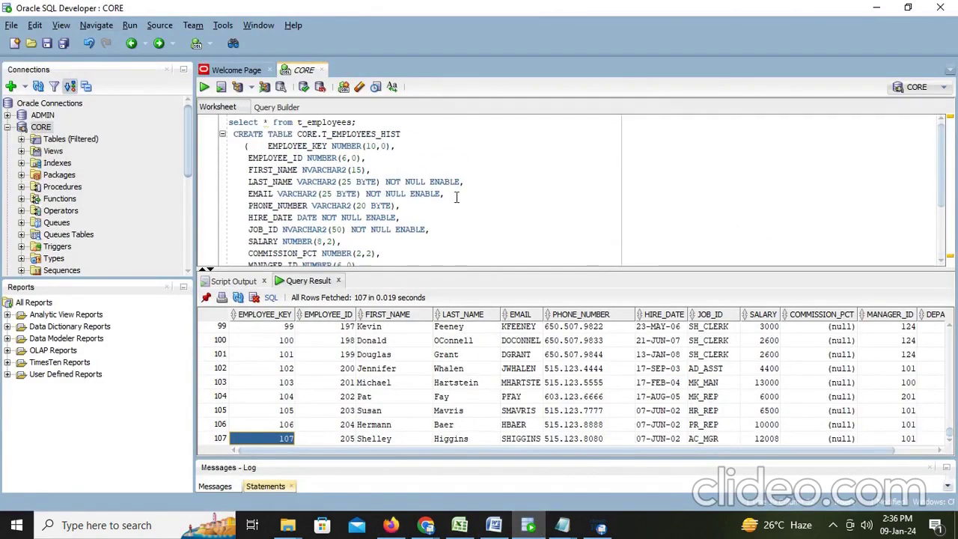
scroll(456, 196, "down", 2)
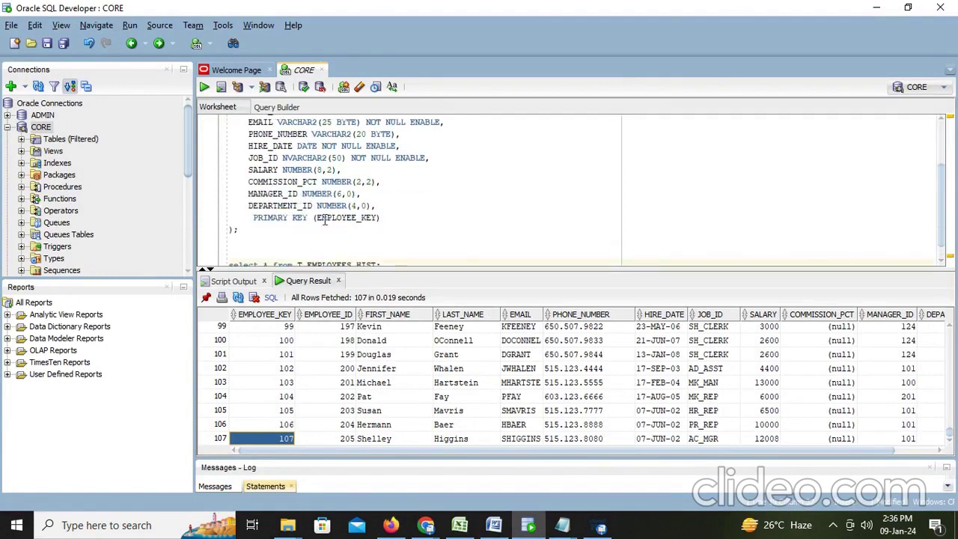
scroll(372, 222, "down", 1)
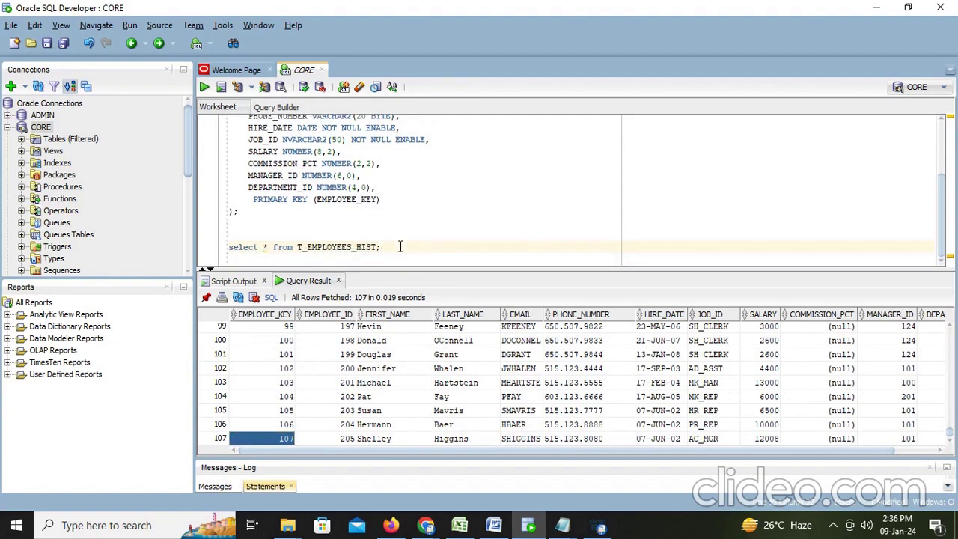
key("Return")
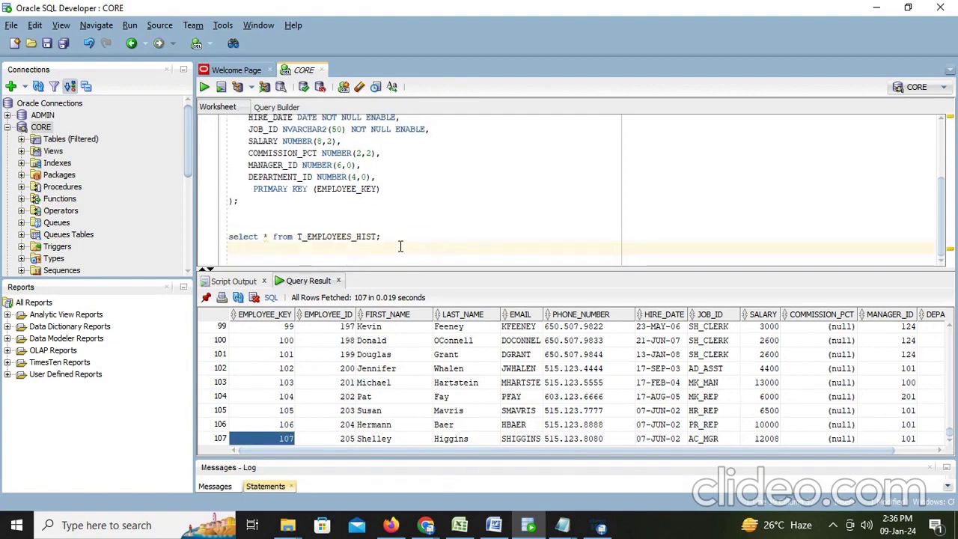
key("BackSpace")
type("truncate ta")
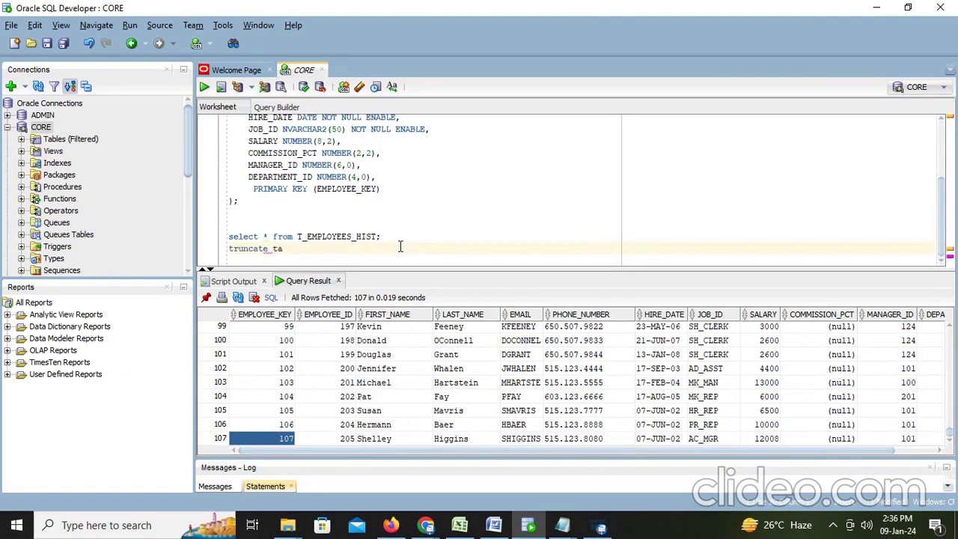
type("ble t_employyes_hist;")
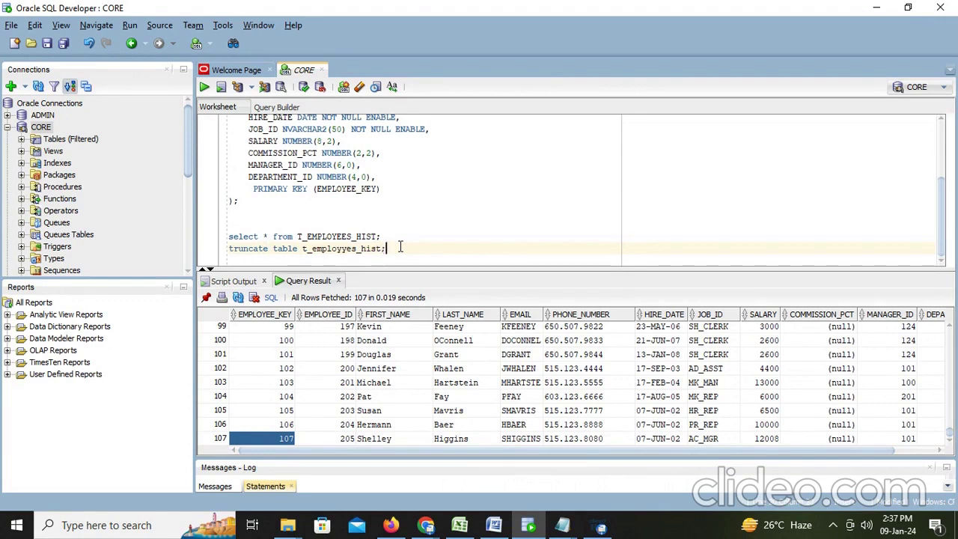
key("F5")
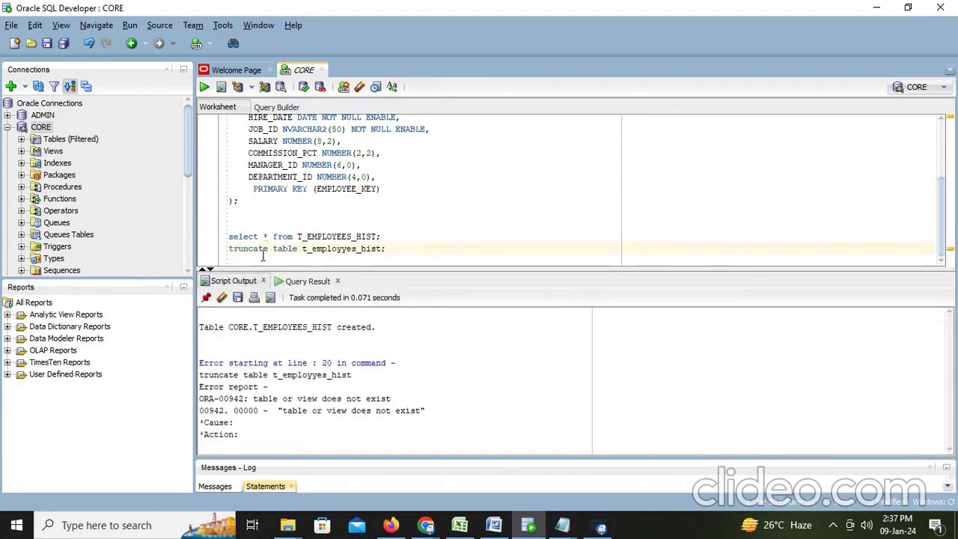
Correct the table name to T_EMPLOYEES_HIST, run the truncate, and confirm the select returns 0 rows
left_click_drag(297, 237, 378, 236)
key("ctrl+c")
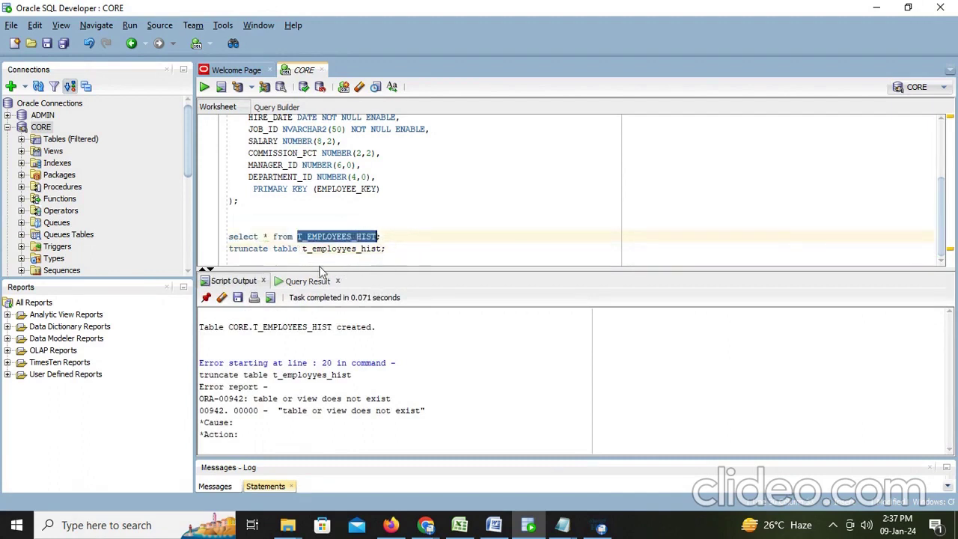
left_click_drag(303, 248, 384, 249)
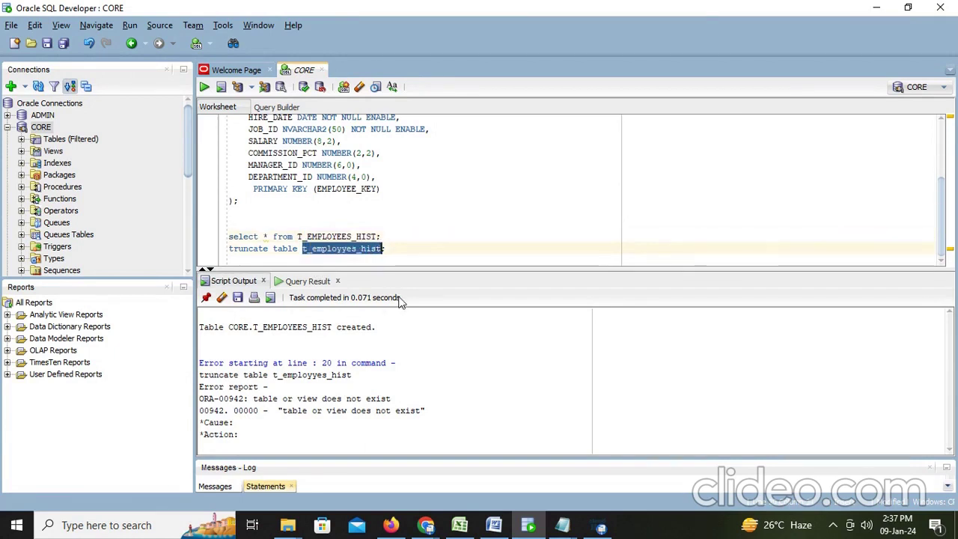
key("ctrl+v")
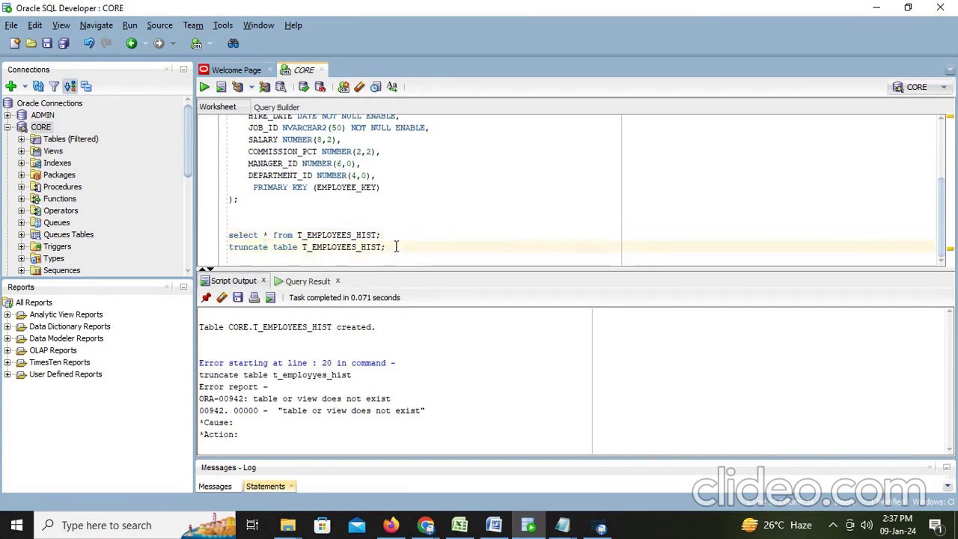
key("ctrl+Return")
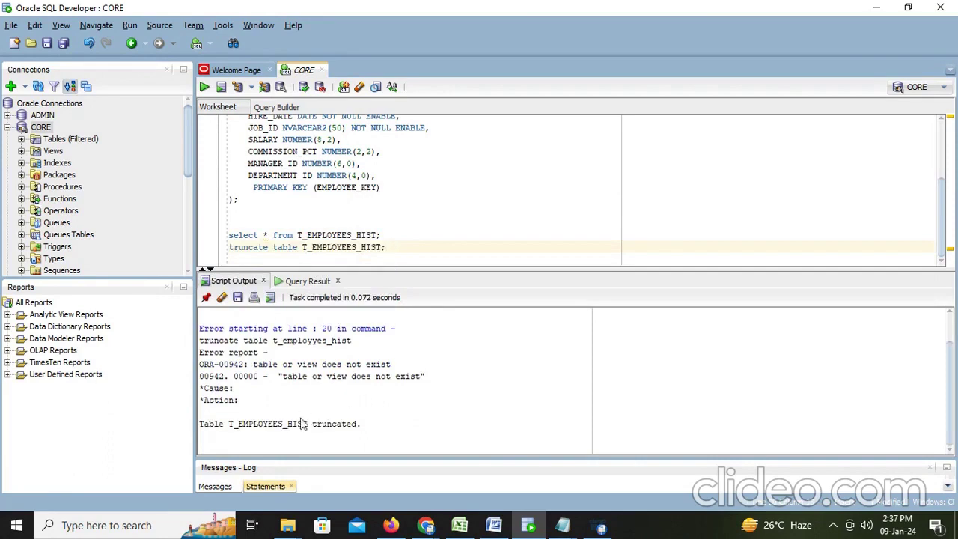
left_click(282, 424)
left_click(388, 236)
key("ctrl+Return")
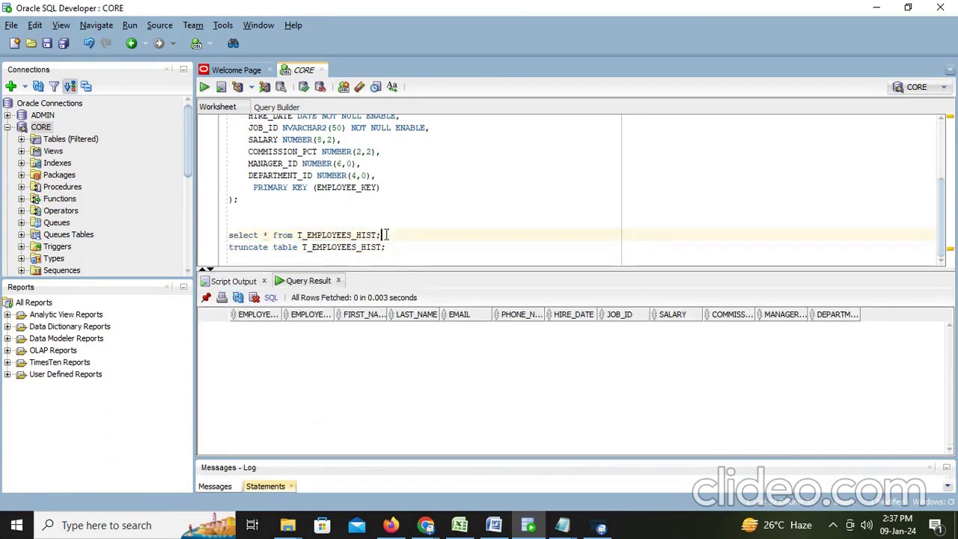
key("alt+Tab")
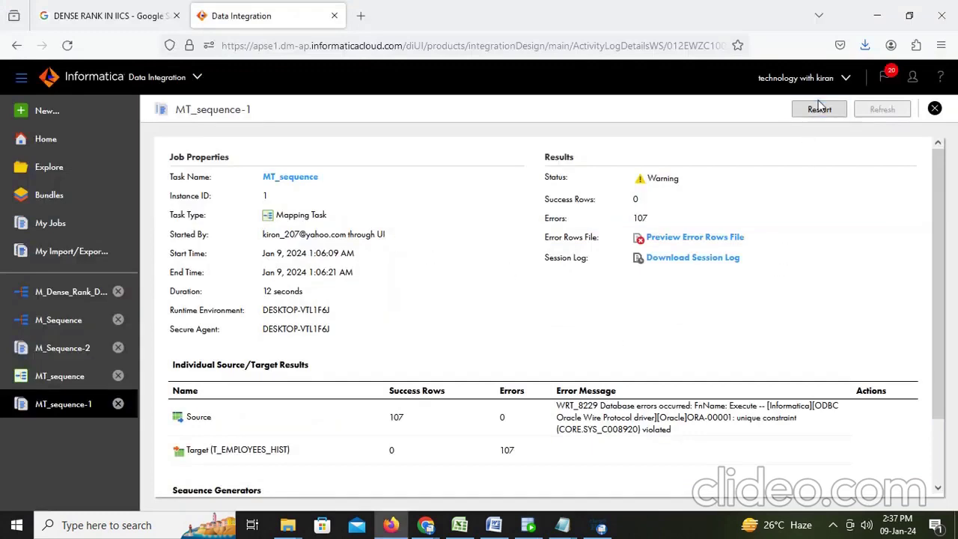
Restart the MT_sequence job, close the MT_sequence-1 run details, and bring up the Word notes
left_click(821, 111)
left_click(514, 322)
left_click(935, 109)
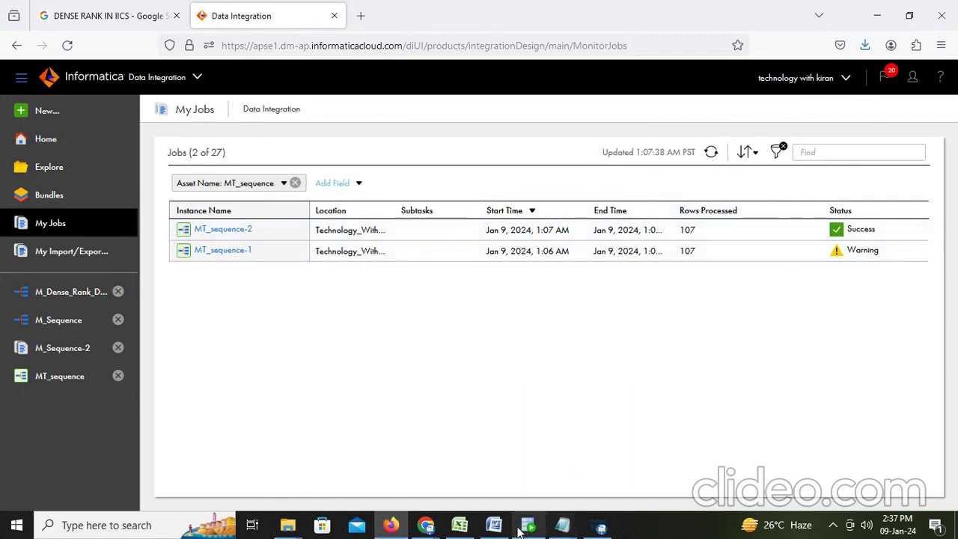
mouse_move(529, 529)
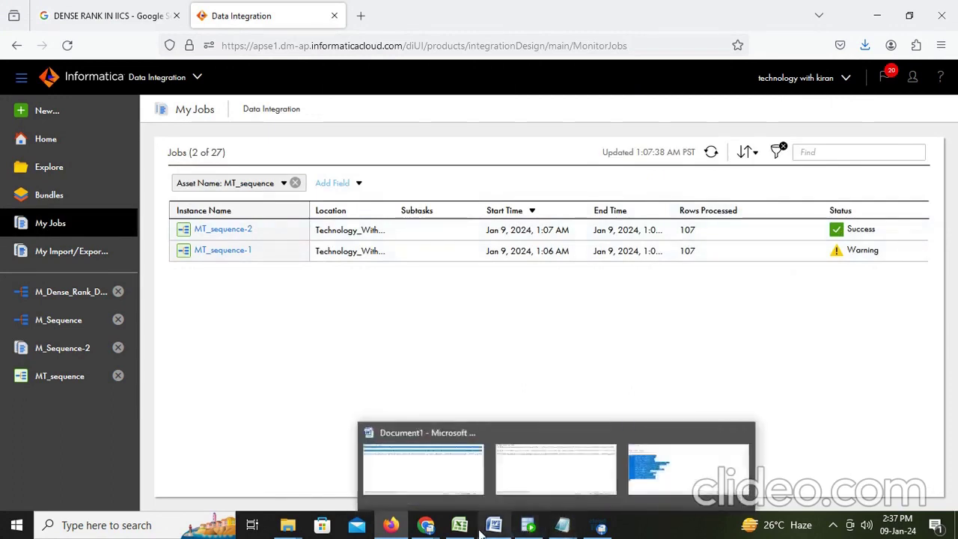
left_click(494, 526)
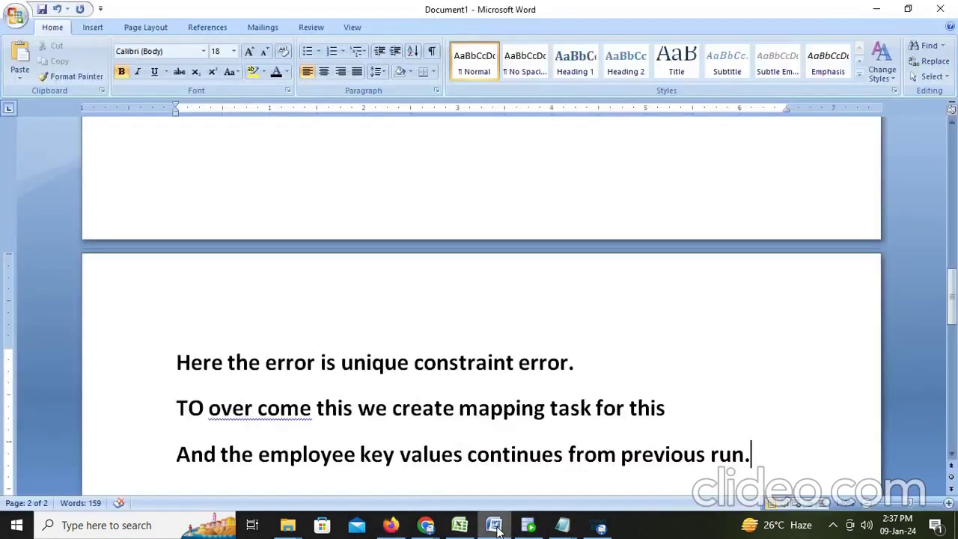
mouse_move(563, 528)
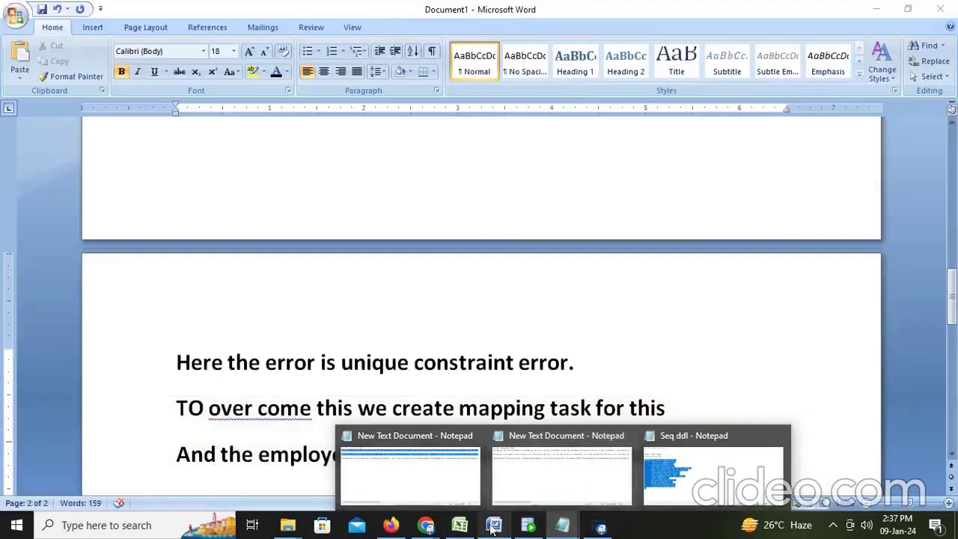
Rerun the T_EMPLOYEES_HIST query and confirm 107 rows with keys 108 to 214
left_click(528, 526)
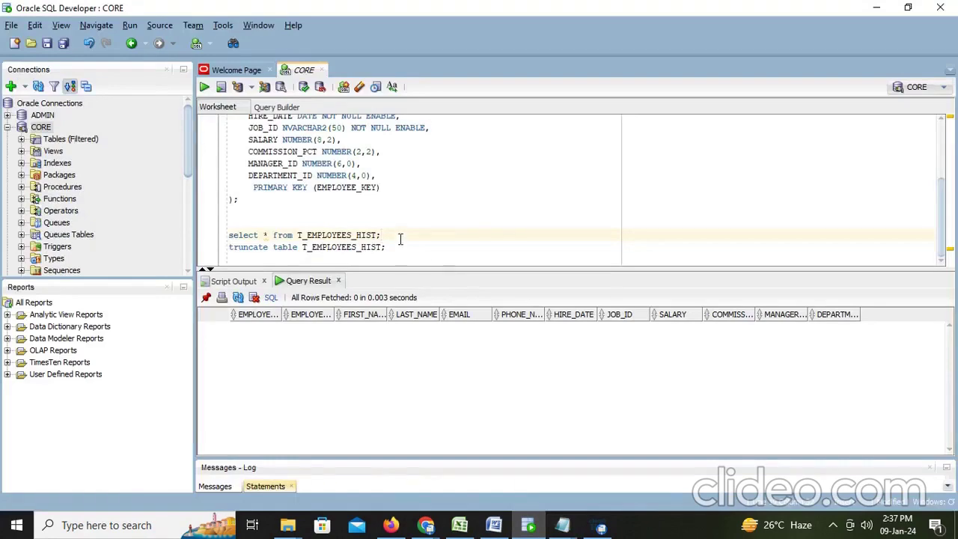
key("ctrl+Return")
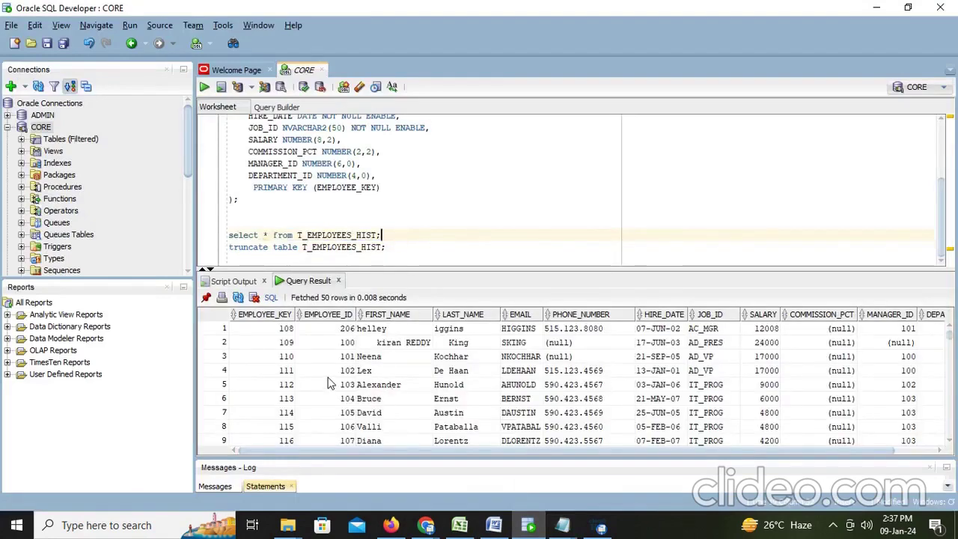
scroll(292, 375, "down", 20)
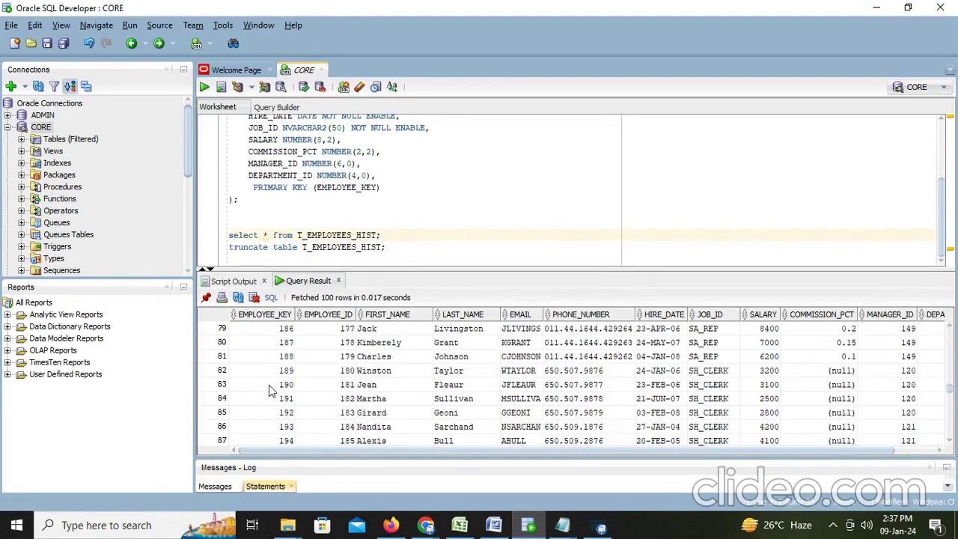
scroll(273, 397, "down", 7)
left_click(281, 439)
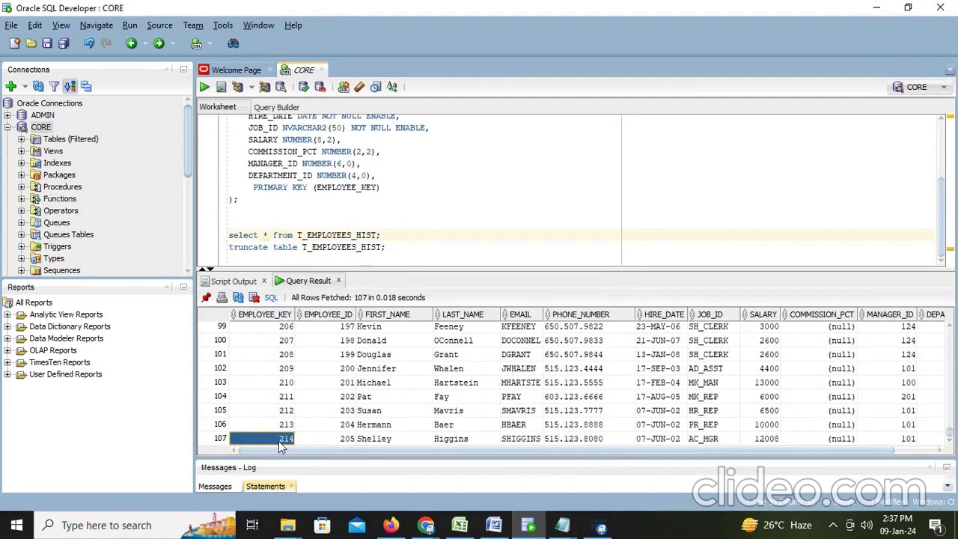
key("alt+Tab")
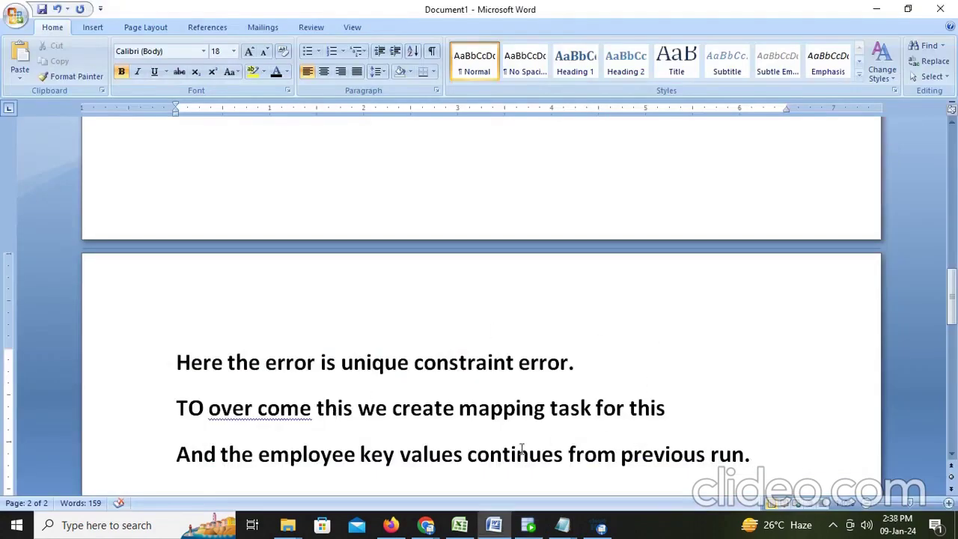
key("alt+Tab")
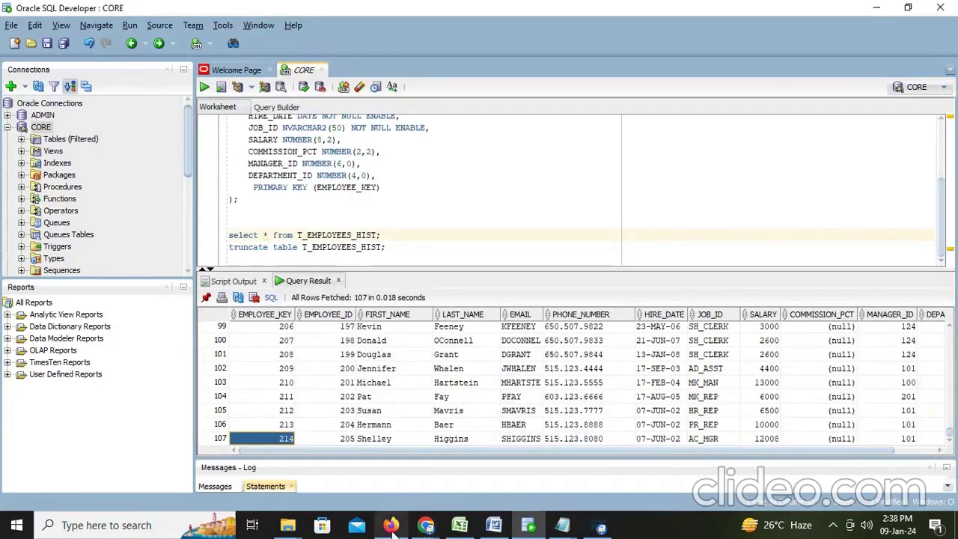
left_click(392, 525)
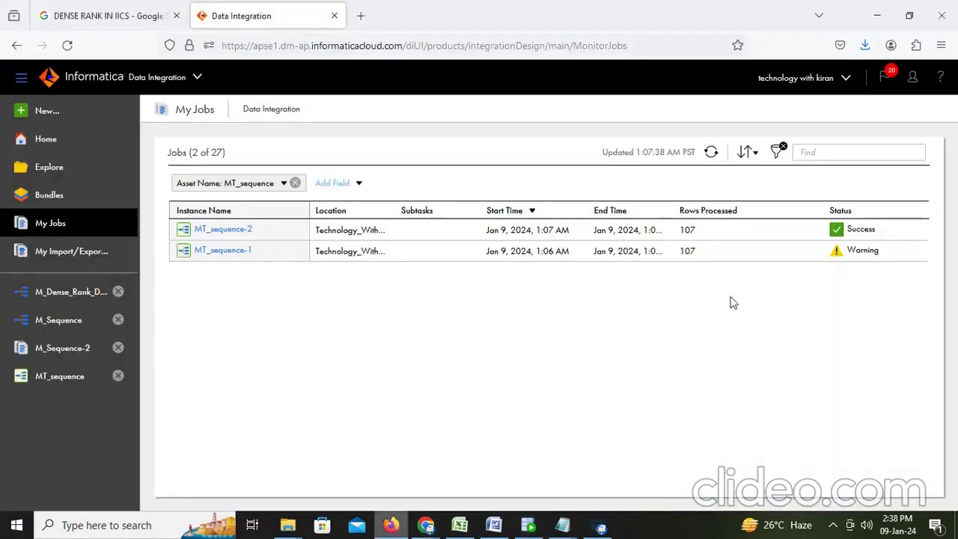
Restart MT_sequence-2 and confirm the new MT_sequence-3 run succeeds with 107 rows
left_click(713, 154)
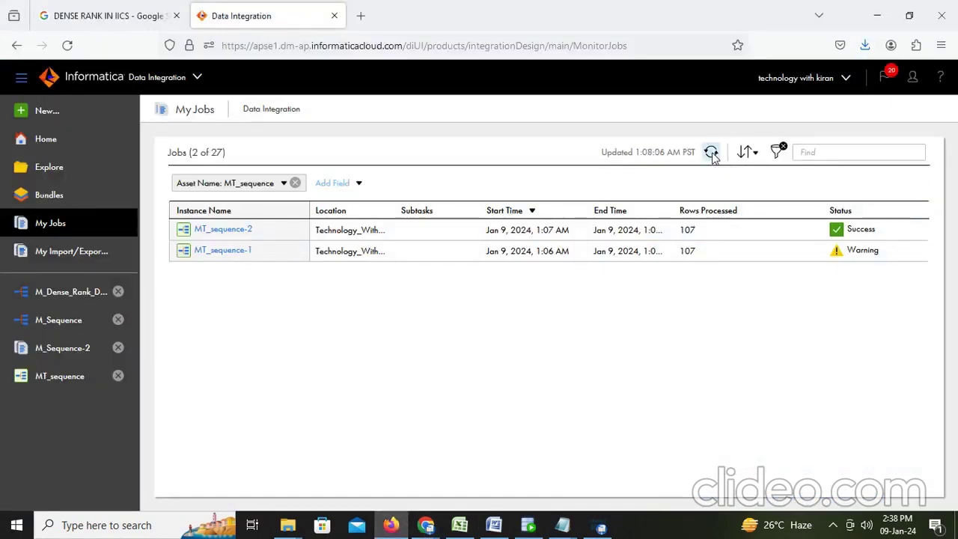
mouse_move(872, 229)
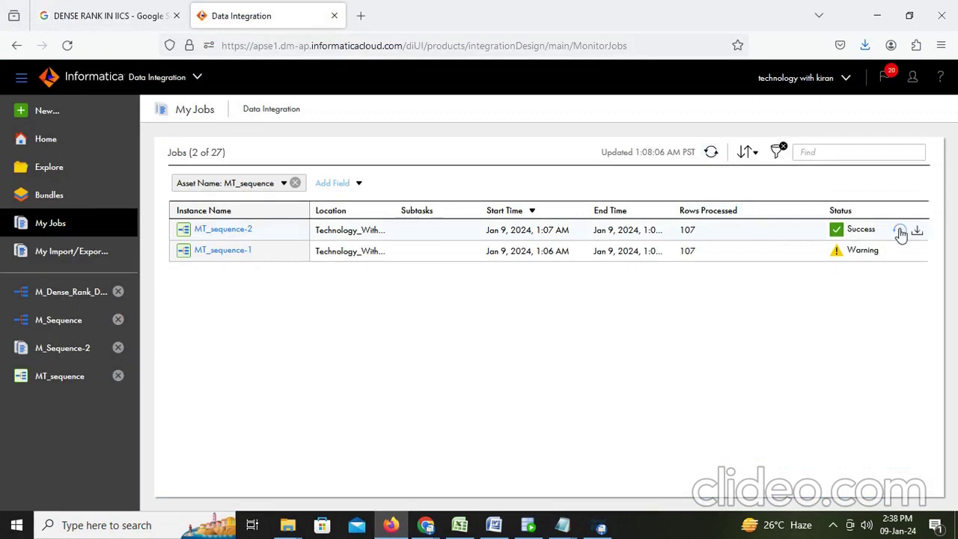
left_click(901, 231)
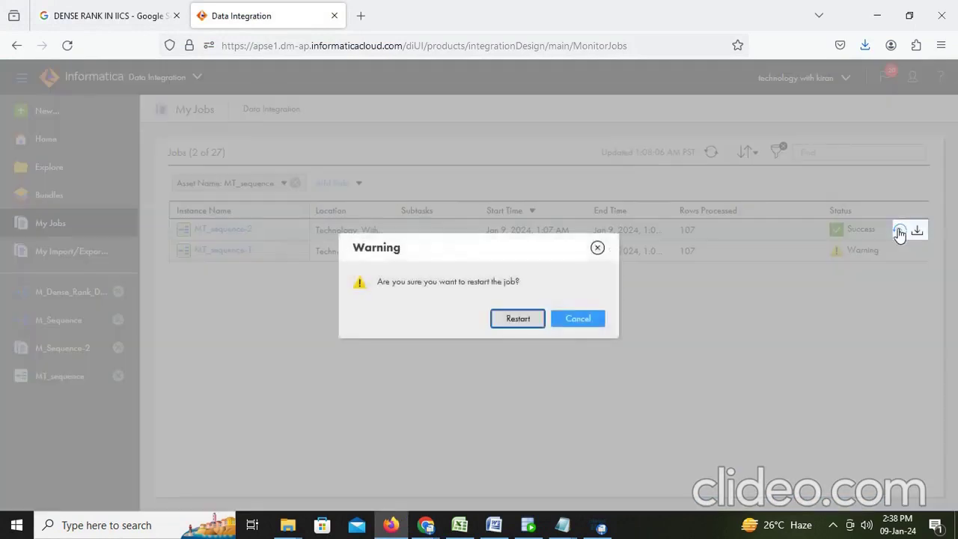
left_click(517, 321)
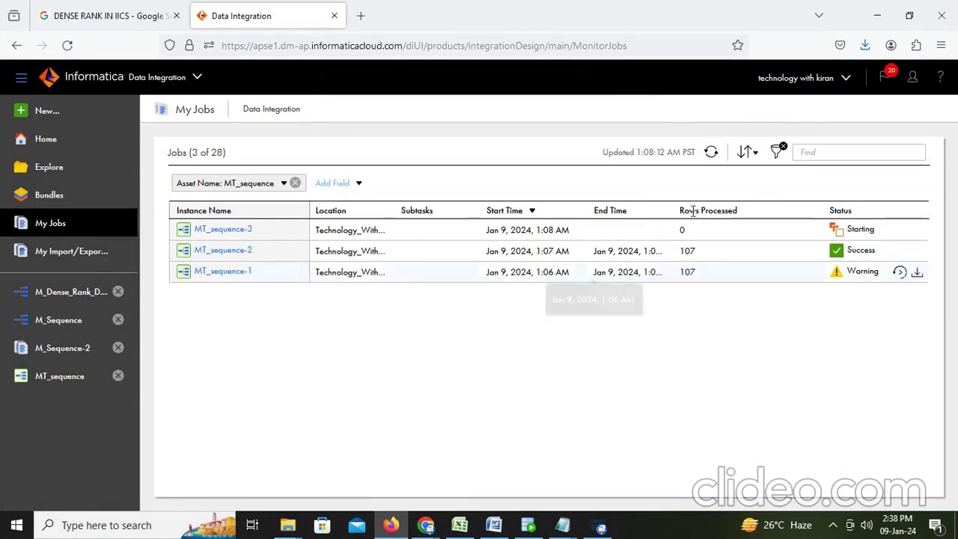
left_click(712, 153)
double_click(689, 230)
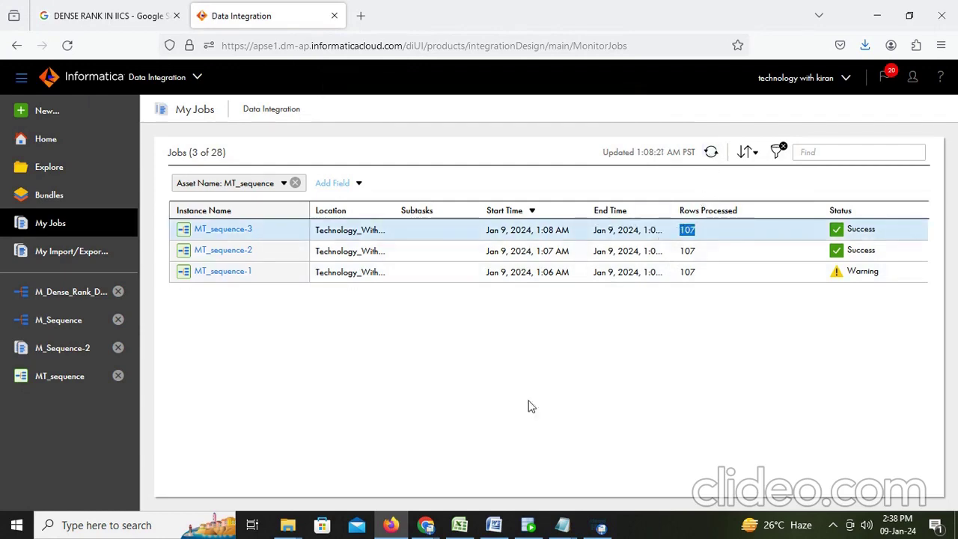
left_click(528, 525)
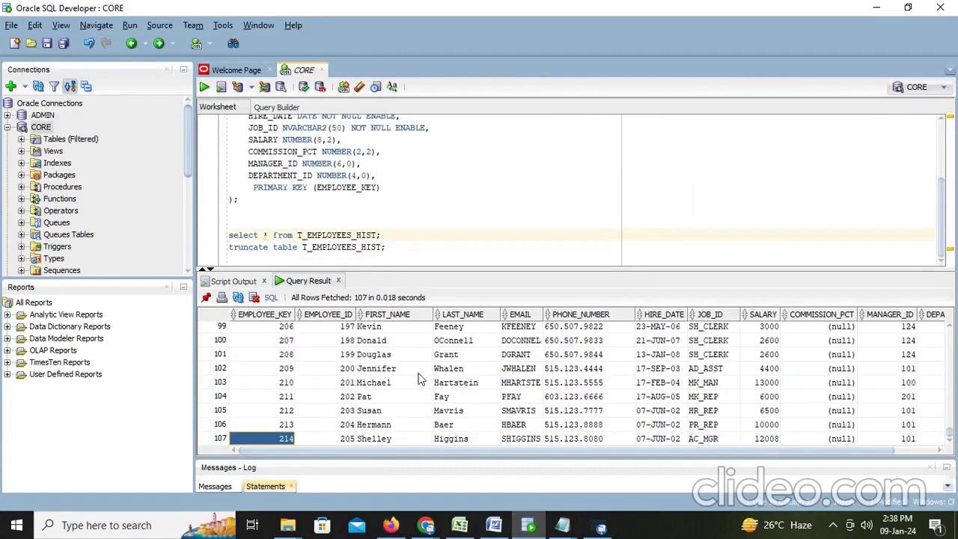
Rerun the query and confirm T_EMPLOYEES_HIST holds 214 rows, the last EMPLOYEE_KEY being 321
left_click(394, 235)
key("ctrl+Return")
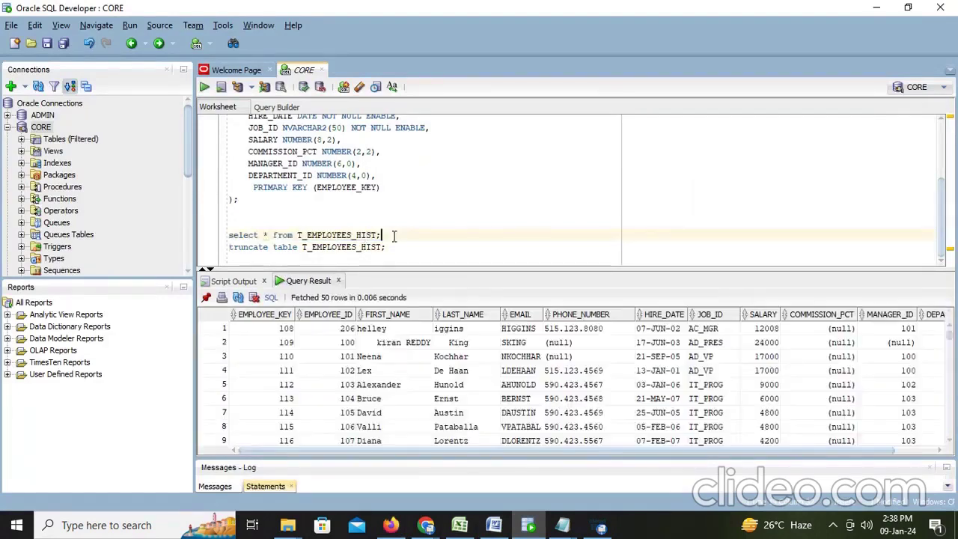
scroll(298, 369, "down", 20)
scroll(298, 369, "down", 20)
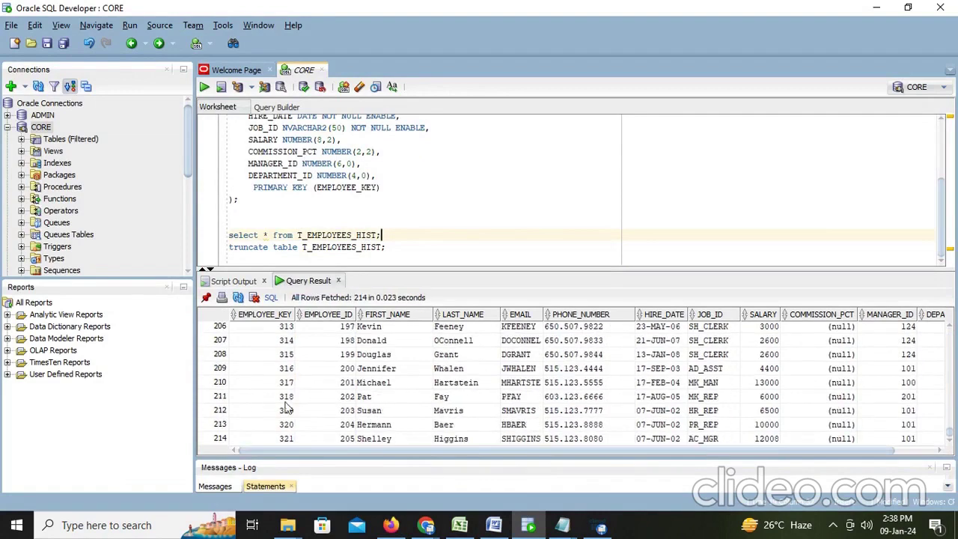
left_click(283, 440)
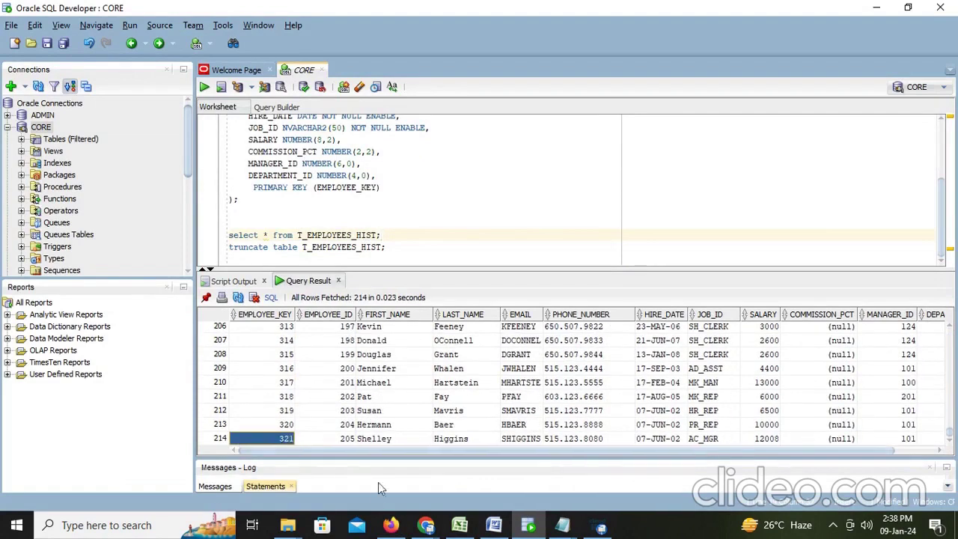
left_click(492, 527)
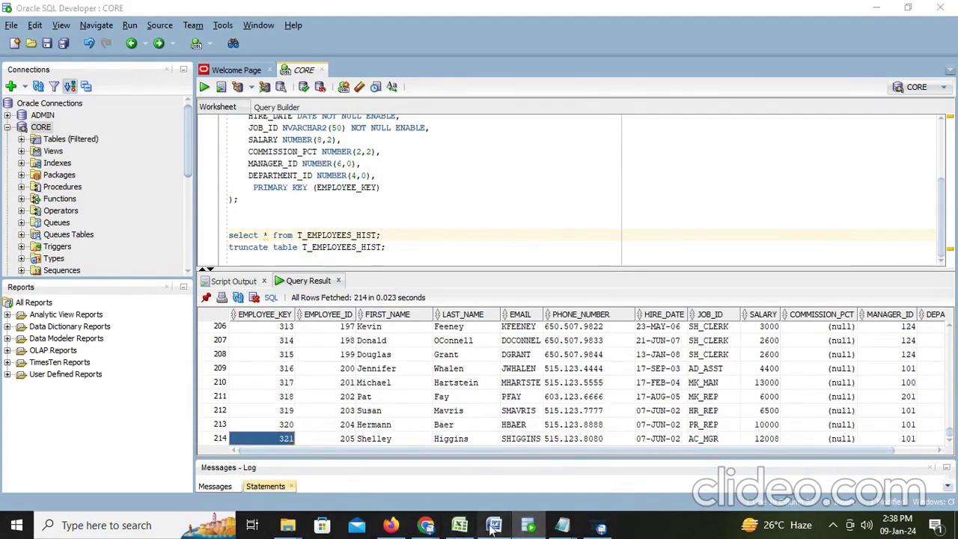
scroll(560, 410, "down", 3)
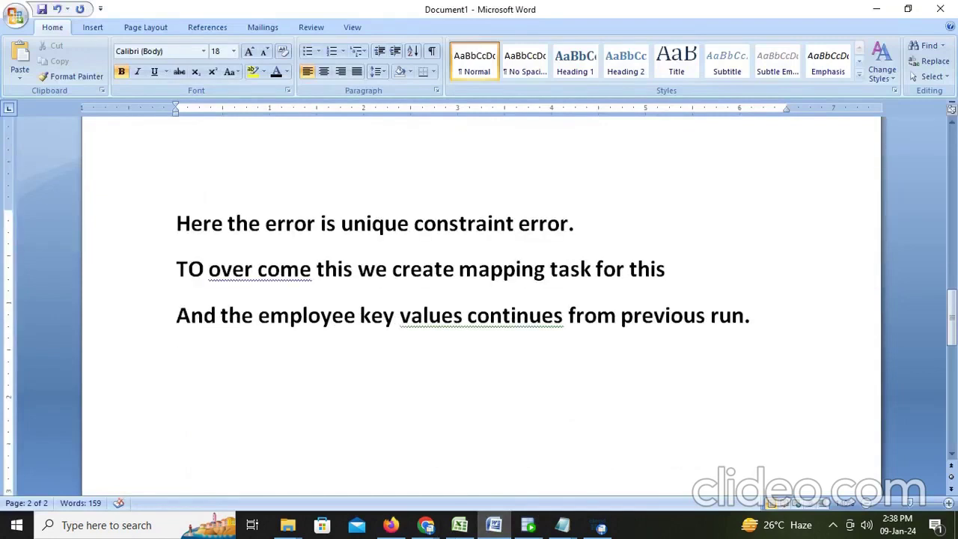
Note that the last employee key value is 321 and reruns continue numbering from 321
type("here we se")
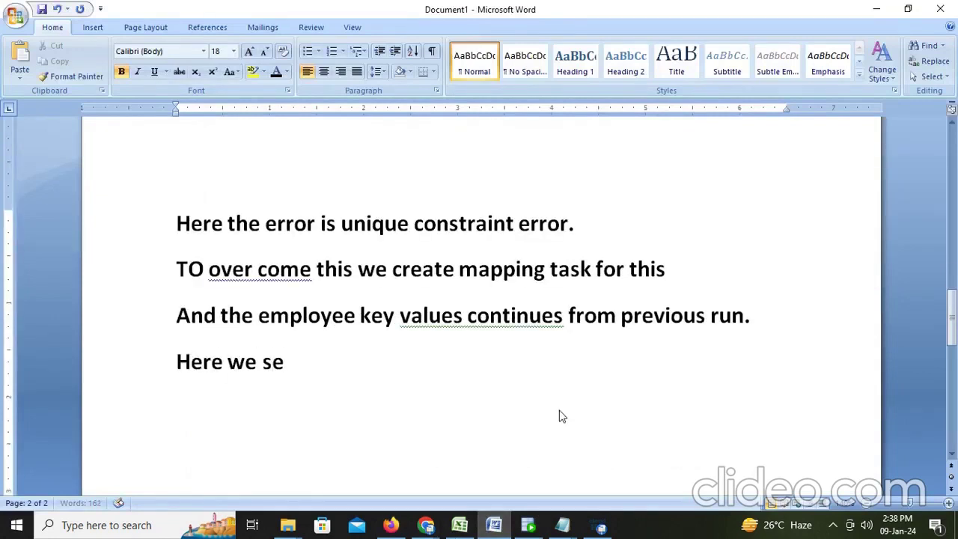
type("e the last")
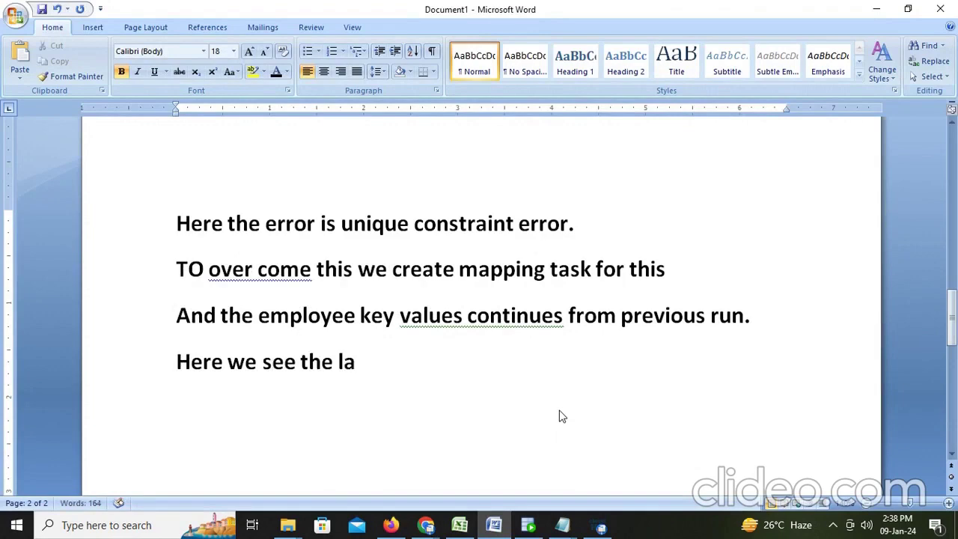
key("BackSpace")
key("BackSpace")
key("BackSpace")
key("BackSpace")
key("alt+Tab")
key("alt+Tab")
type("em")
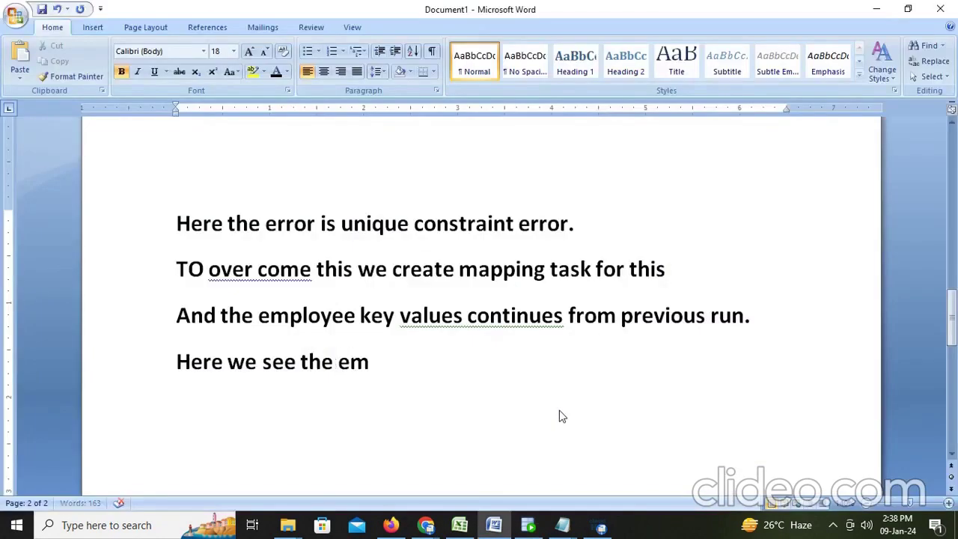
type("ployee k")
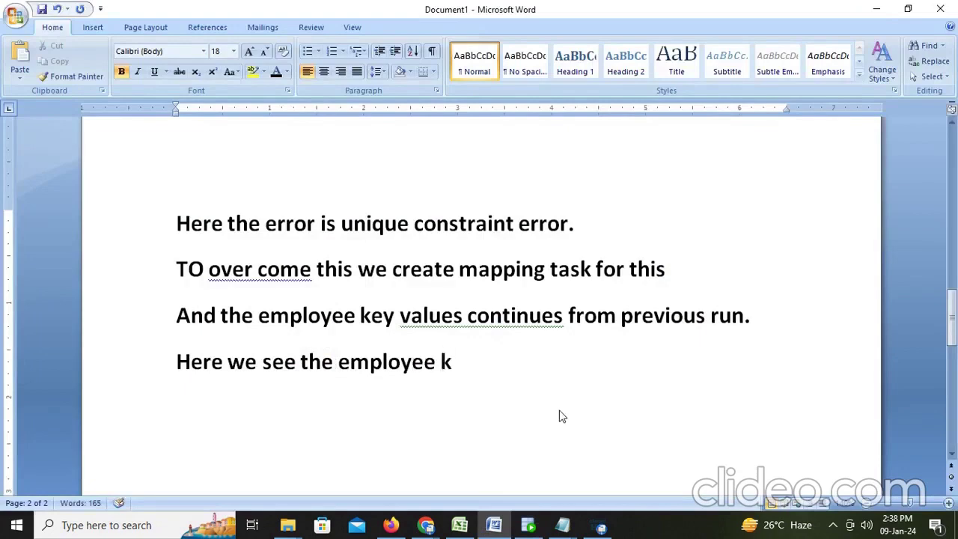
type("ey value")
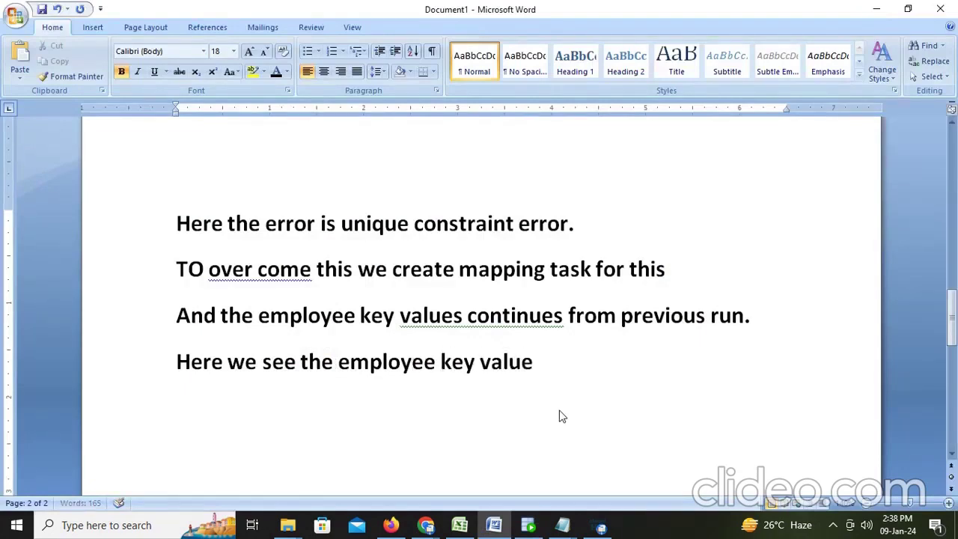
type(" is")
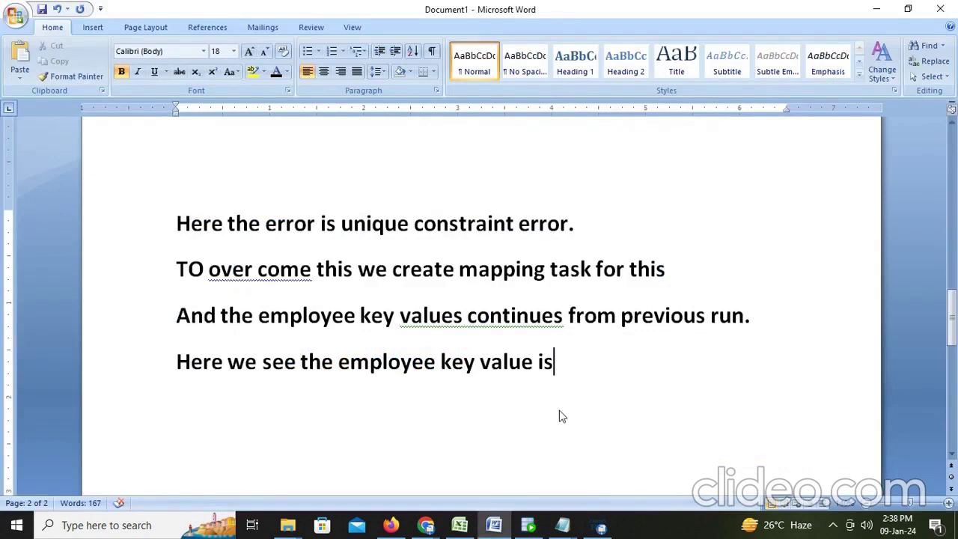
type("321")
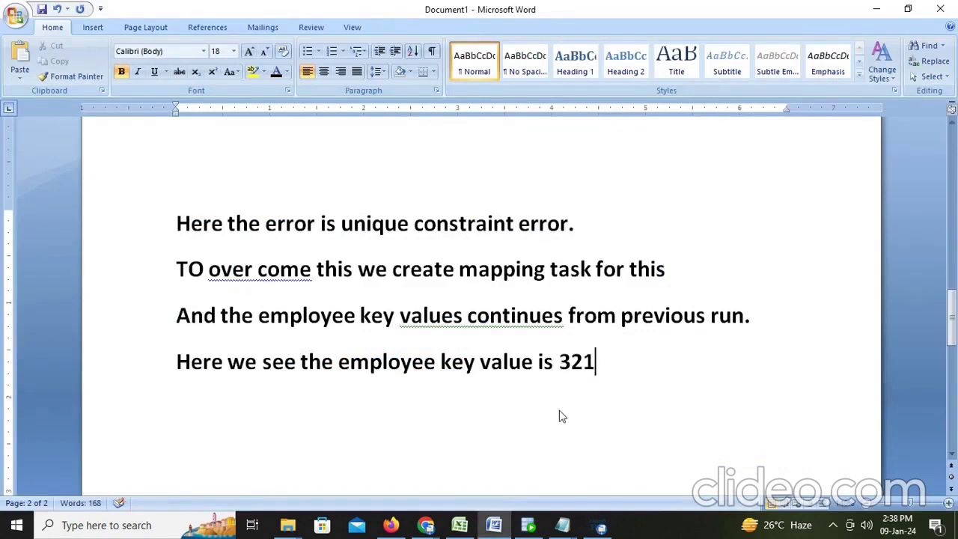
type("then")
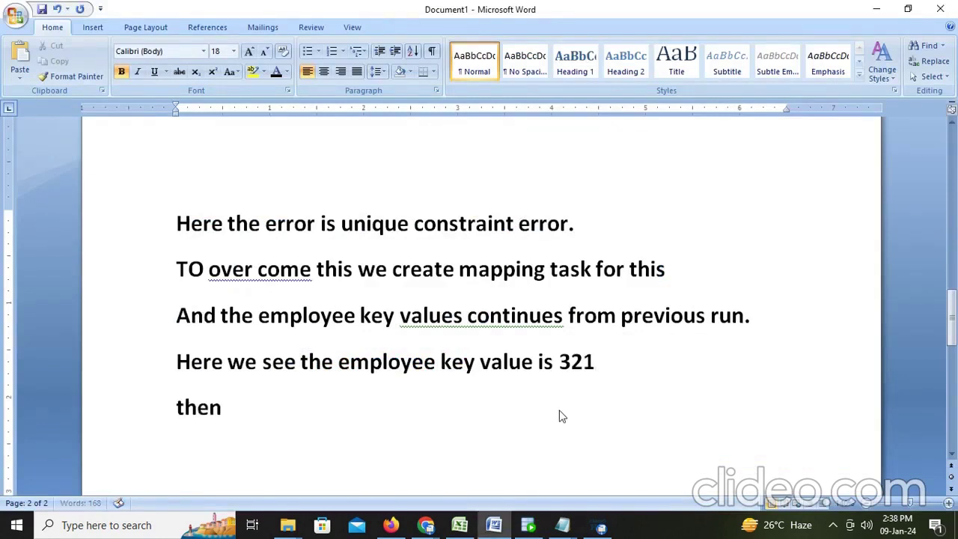
type(" aga")
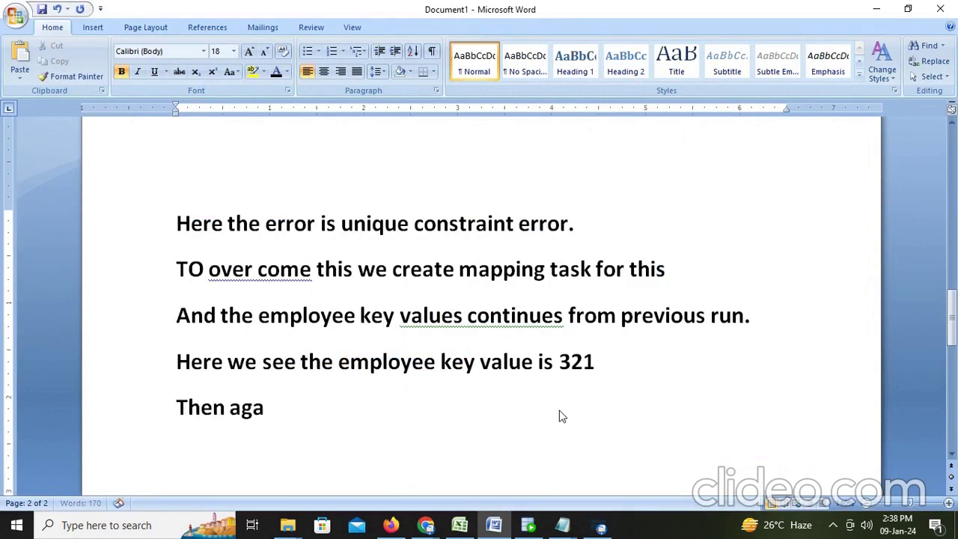
type("in if we run")
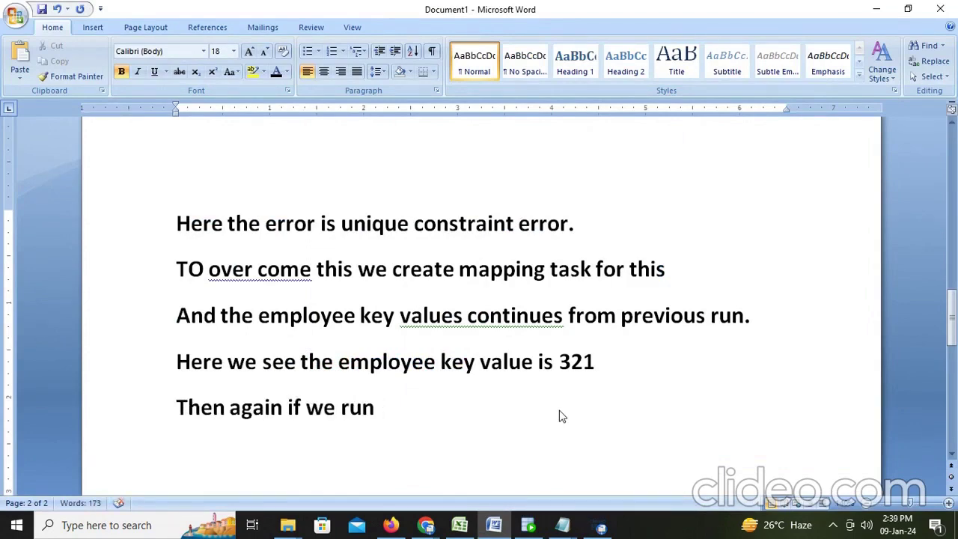
type(" the data")
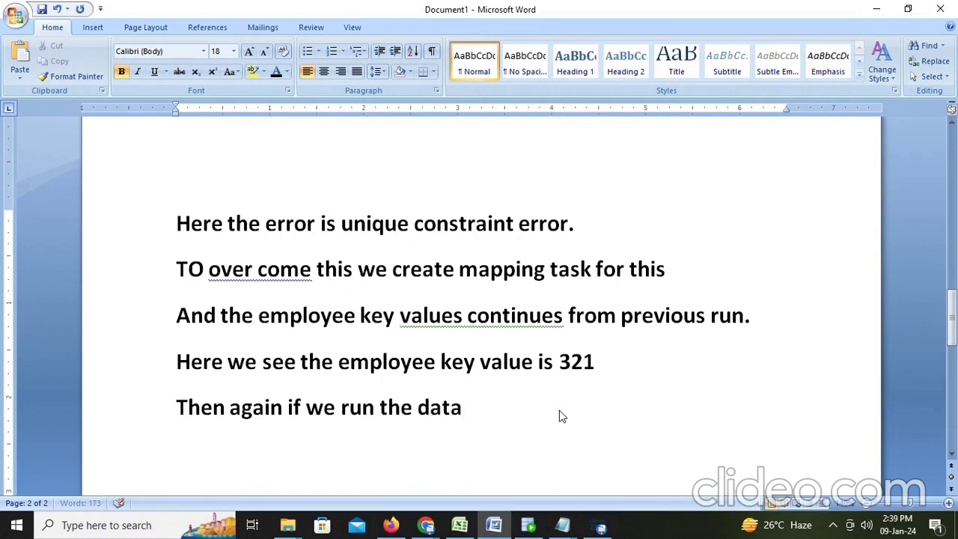
type(" will fetc")
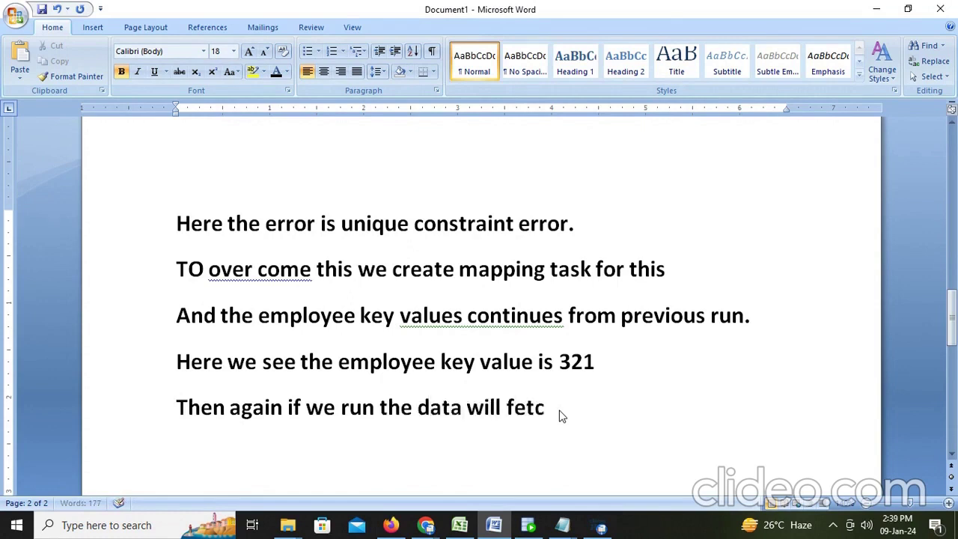
type("h into table and g")
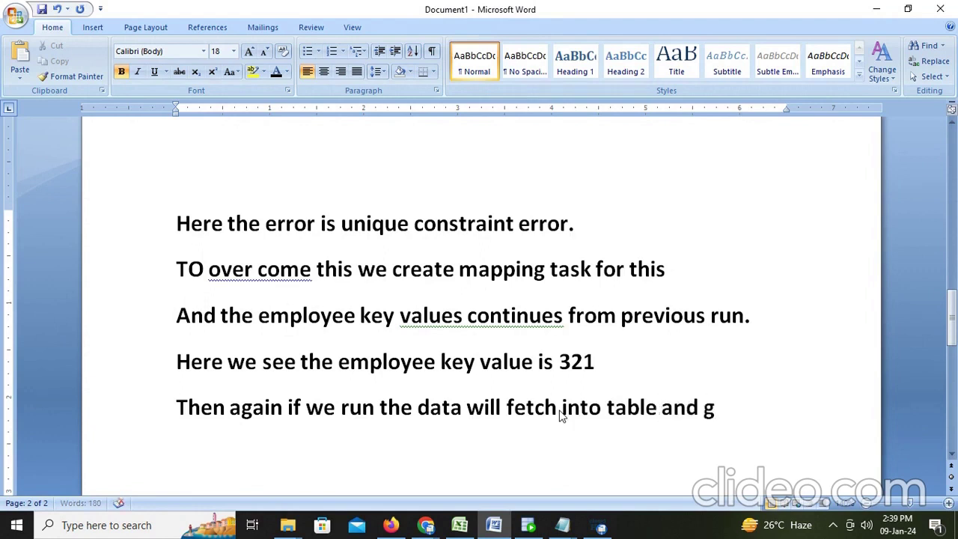
type("iving")
type("the")
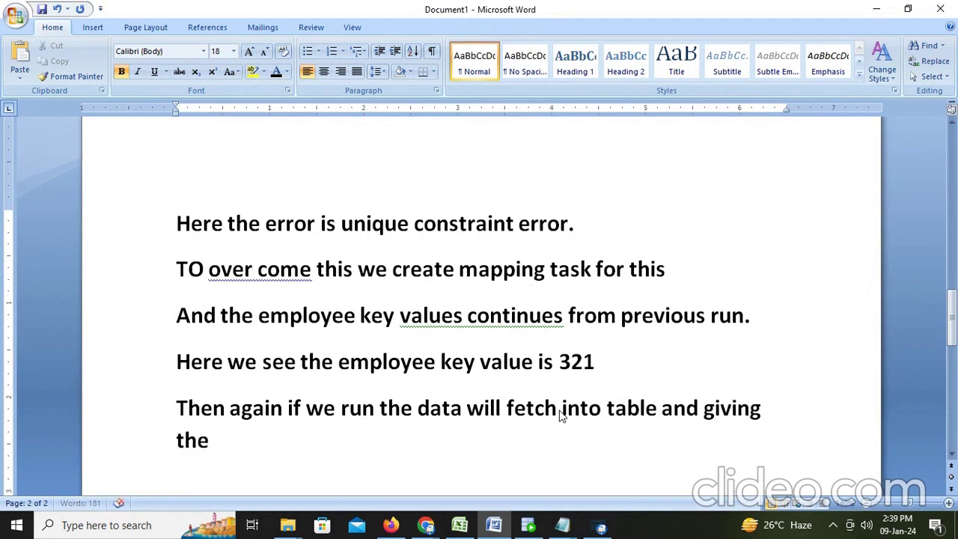
type(" number")
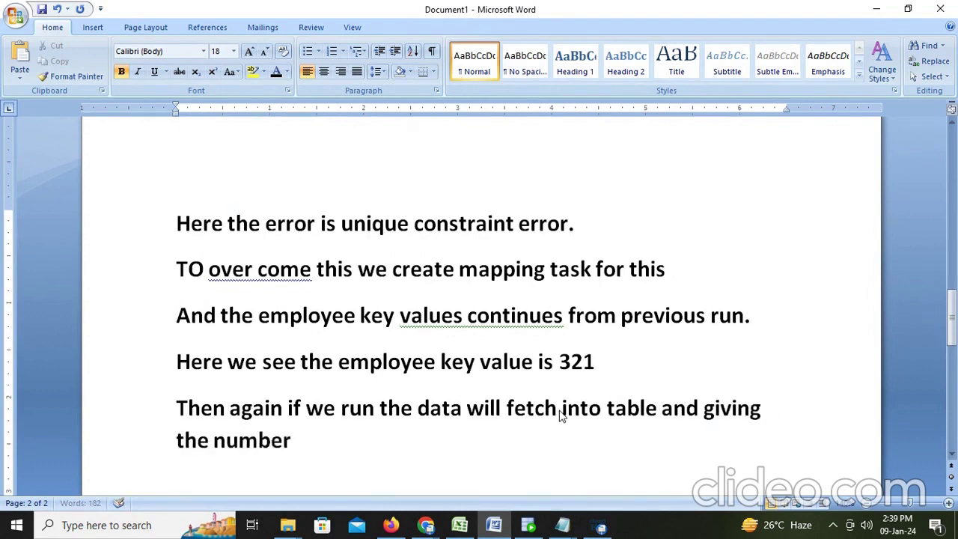
type(" from 321")
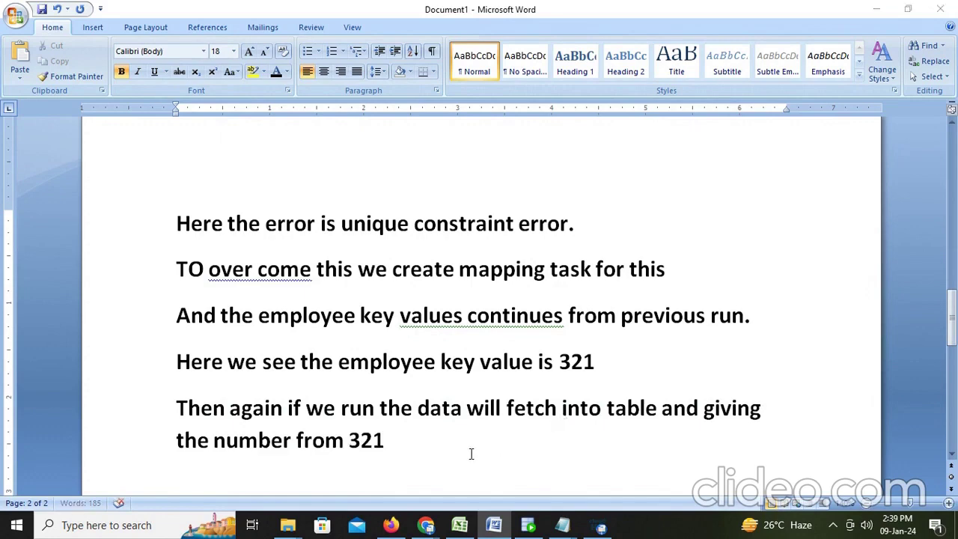
key("alt+Tab")
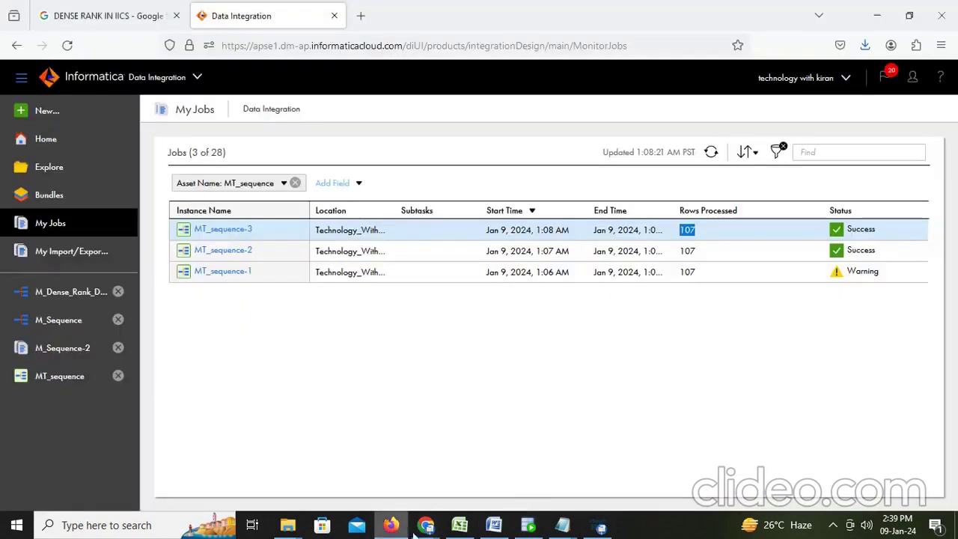
Restart MT_sequence-3 and refresh until MT_sequence-4 shows Success with 107 rows
left_click(391, 525)
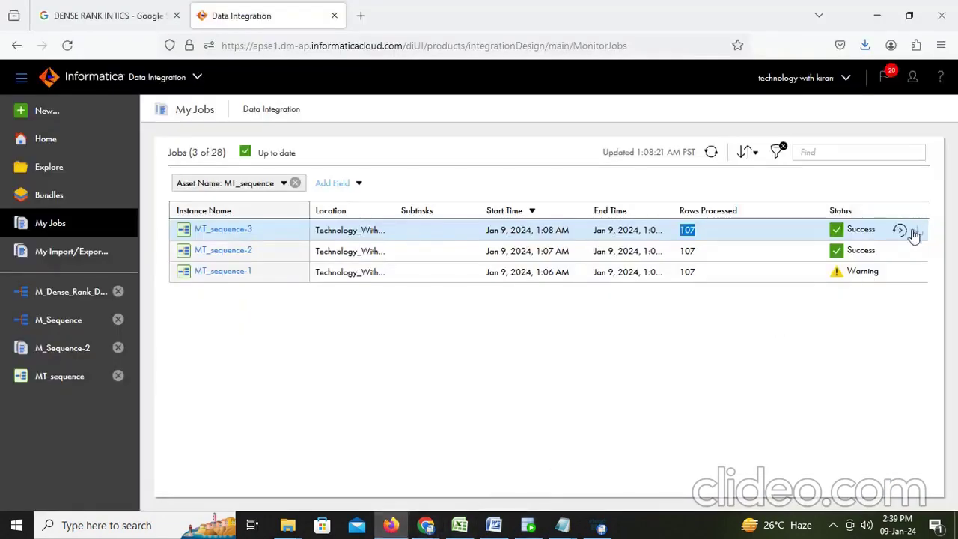
left_click(914, 230)
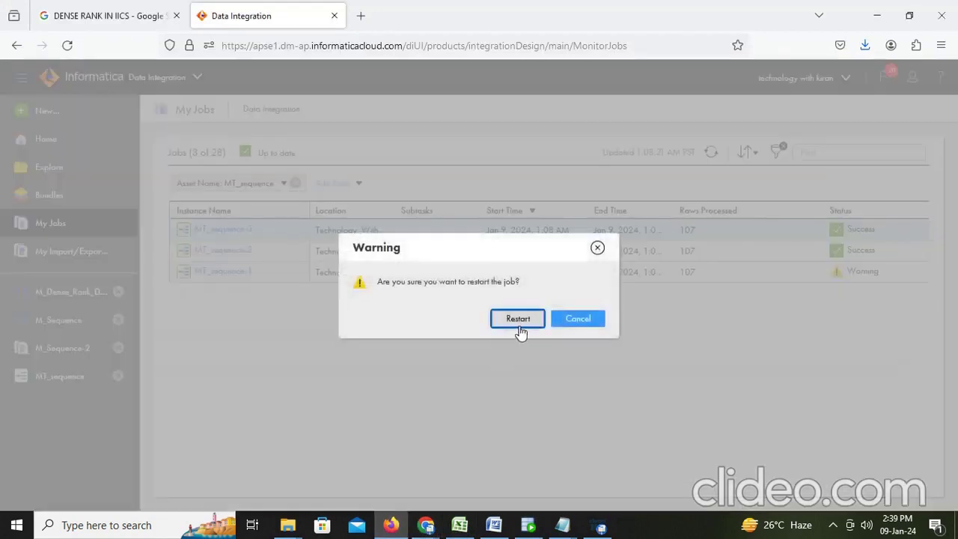
left_click(517, 322)
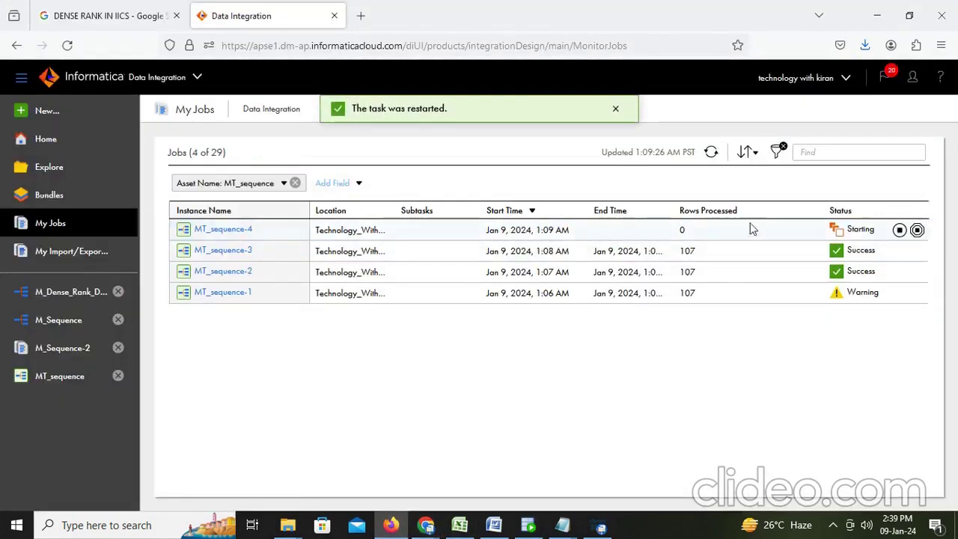
left_click(711, 153)
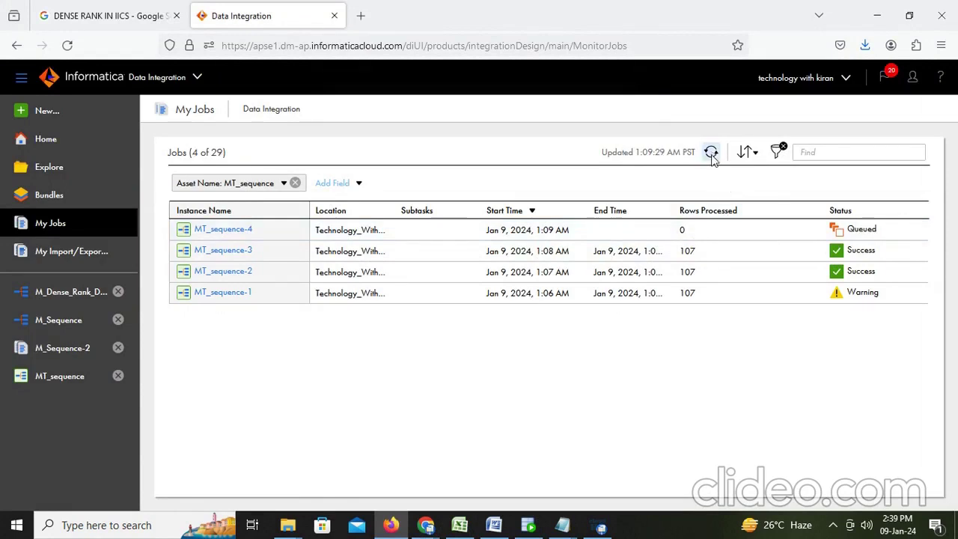
left_click(712, 152)
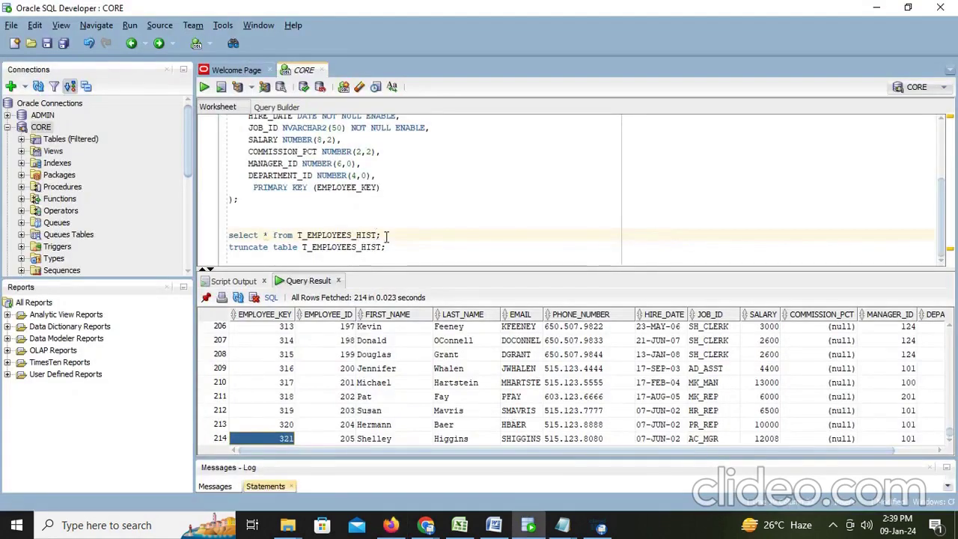
Rerun the query and check the 321 rows, with keys continuing past 321 up to 428
left_click(386, 235)
key("ctrl+Return")
scroll(346, 384, "down", 20)
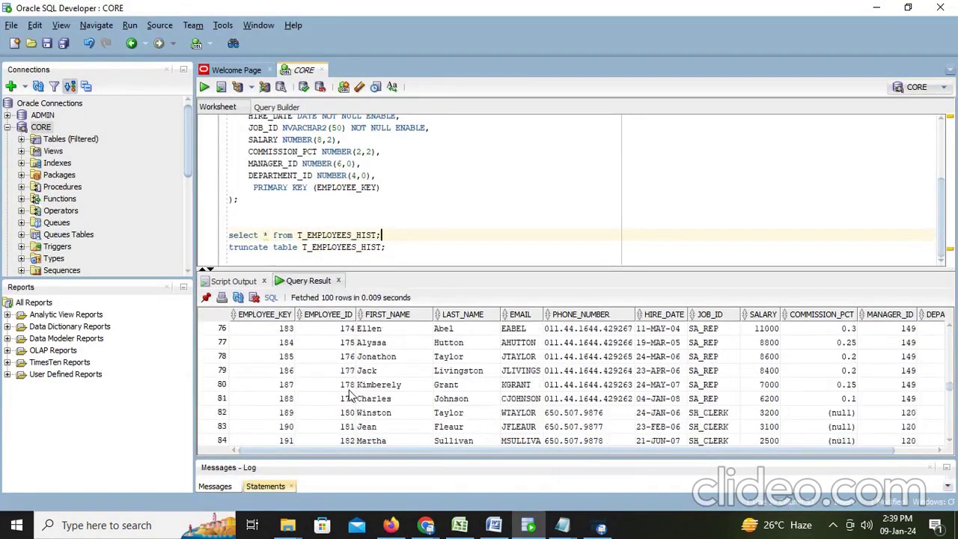
scroll(322, 402, "down", 8)
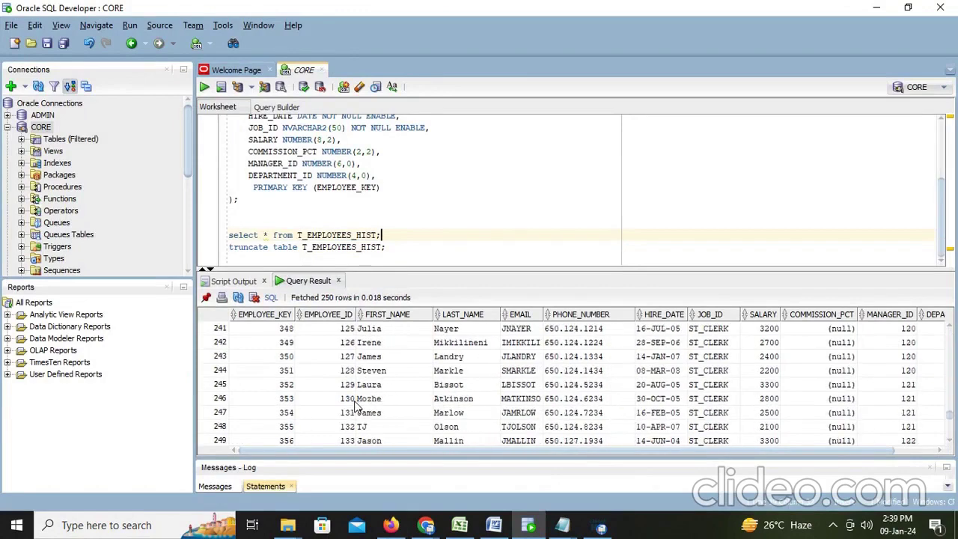
scroll(294, 361, "up", 11)
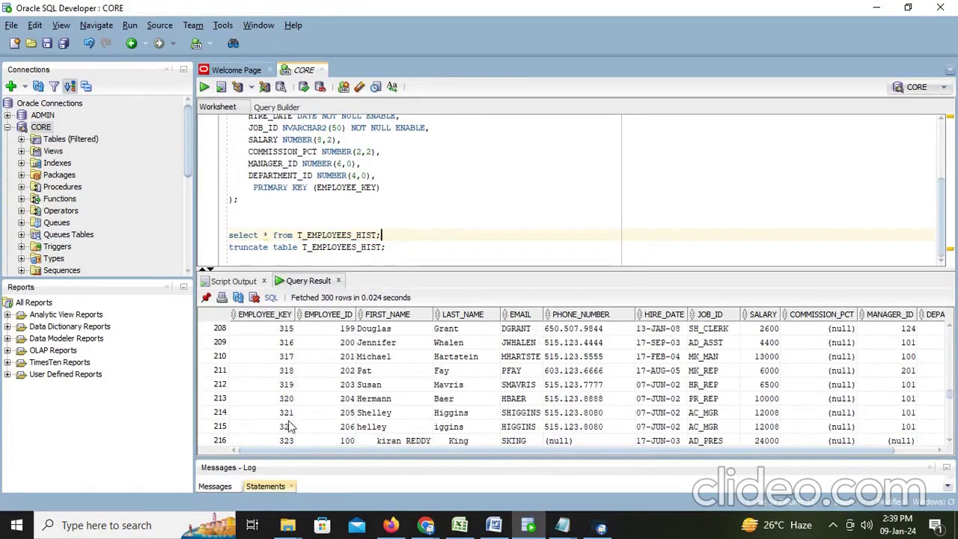
left_click(288, 419)
left_click(292, 426)
scroll(295, 426, "down", 18)
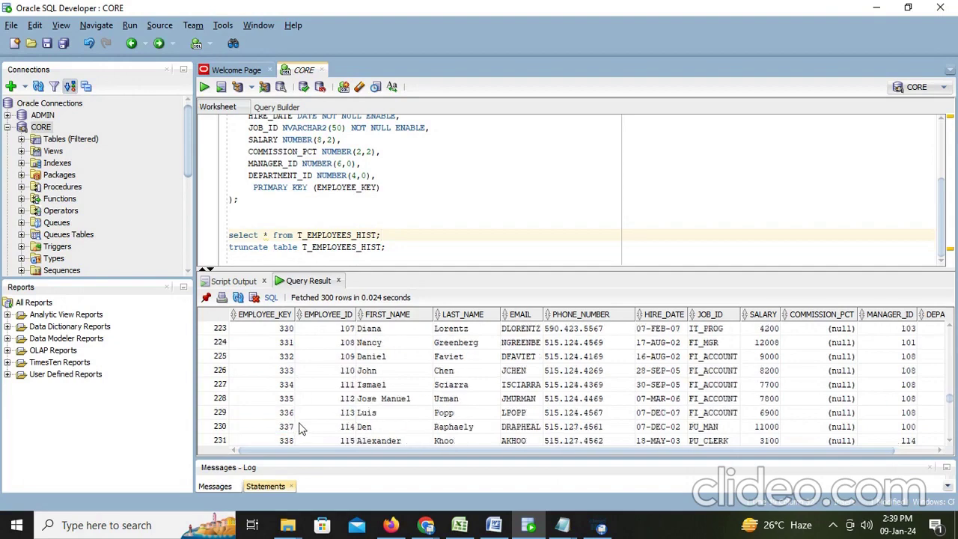
scroll(299, 426, "down", 17)
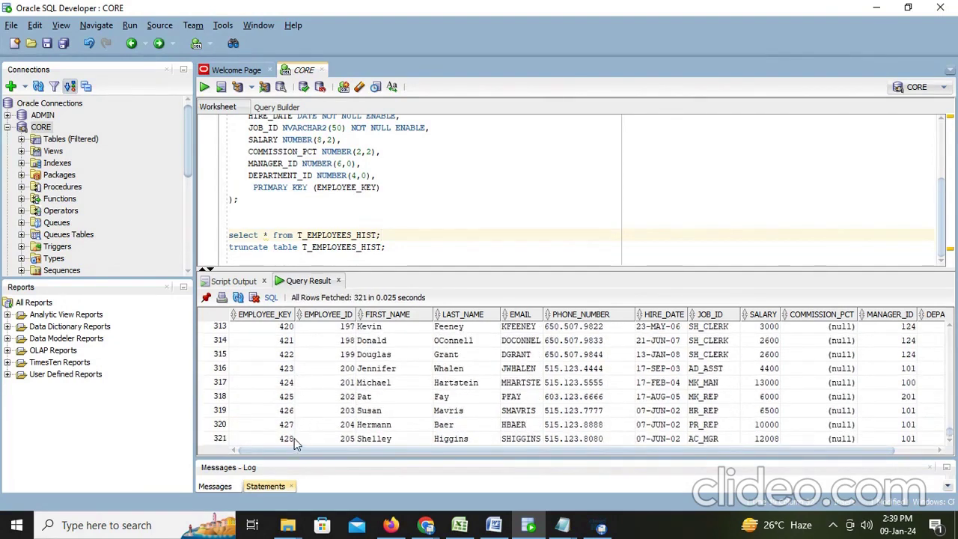
left_click(292, 438)
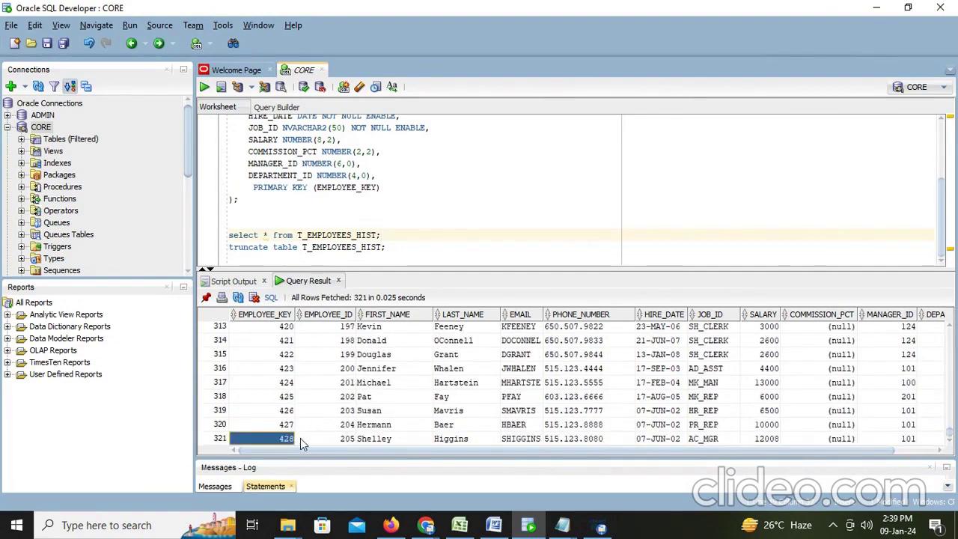
left_click(495, 526)
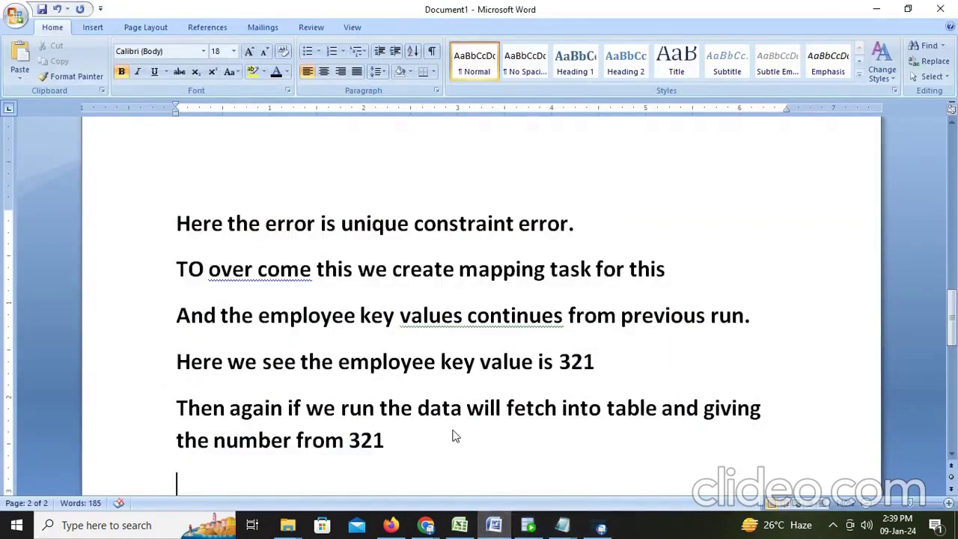
Add the line 'If we given cycle option and end value what will happen lets see' to the notes
type("If we given")
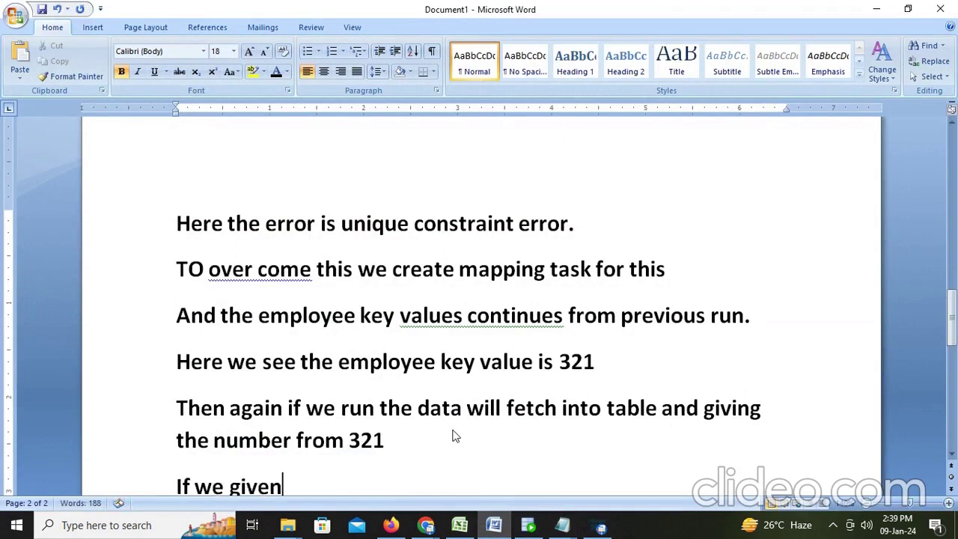
type(" cycle op")
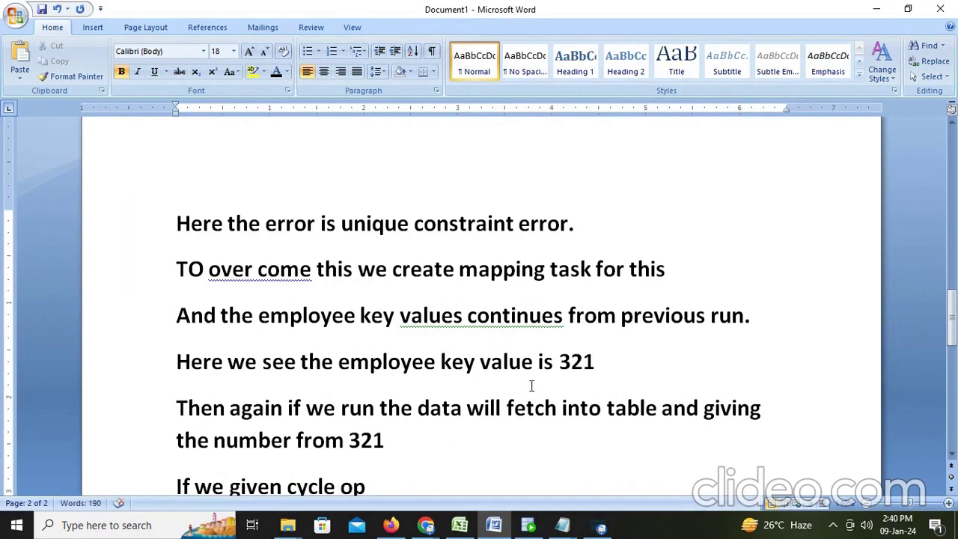
scroll(532, 385, "down", 2)
type("tion an")
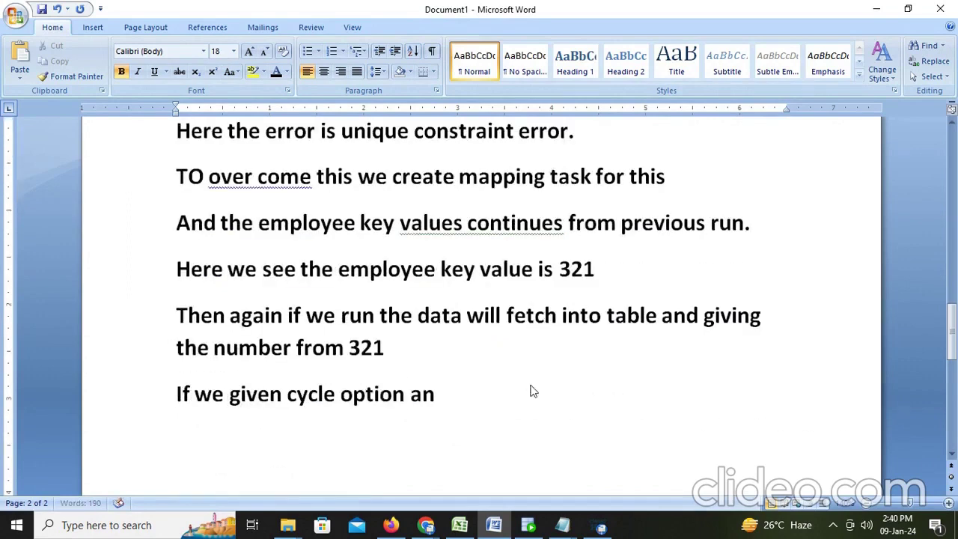
type("d end by")
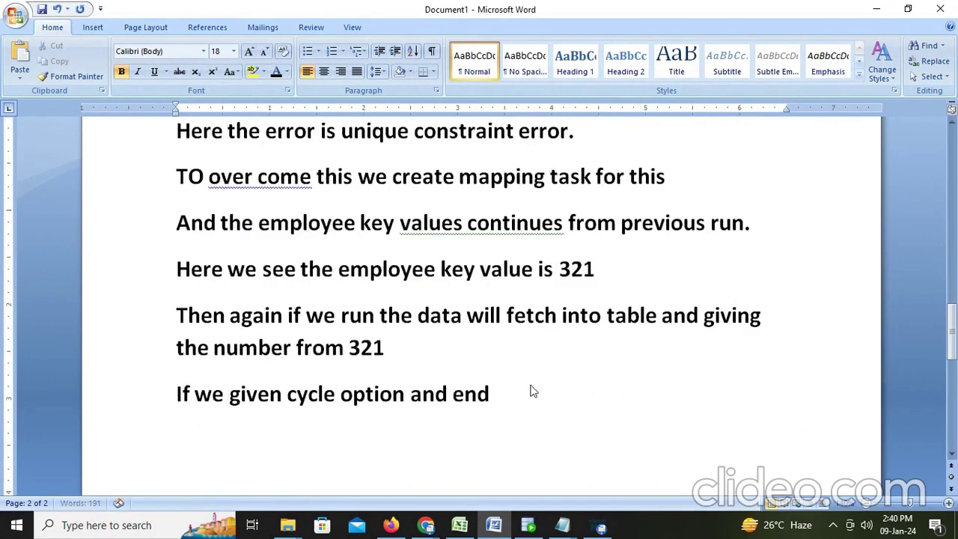
key("BackSpace")
key("BackSpace")
type("value wha")
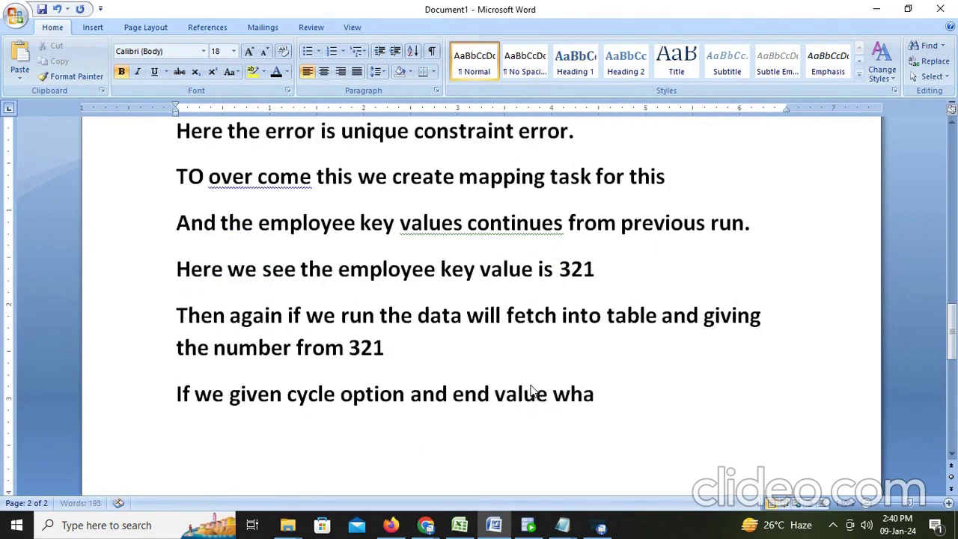
type("t will hap")
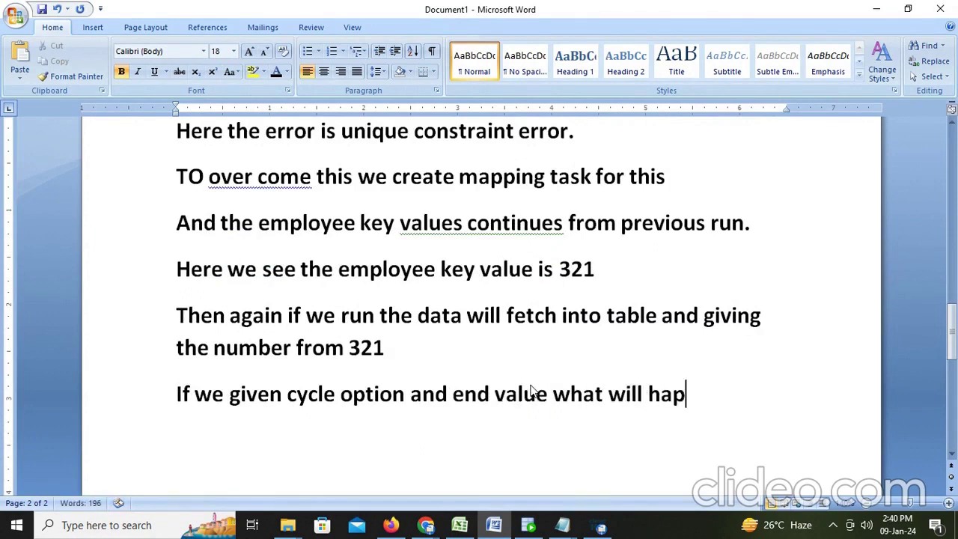
type("pen let")
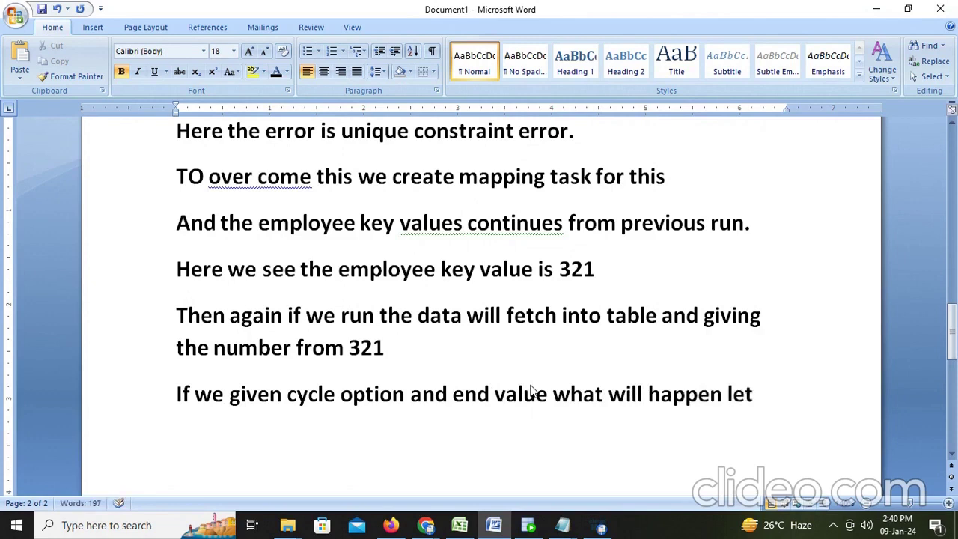
type("s seee")
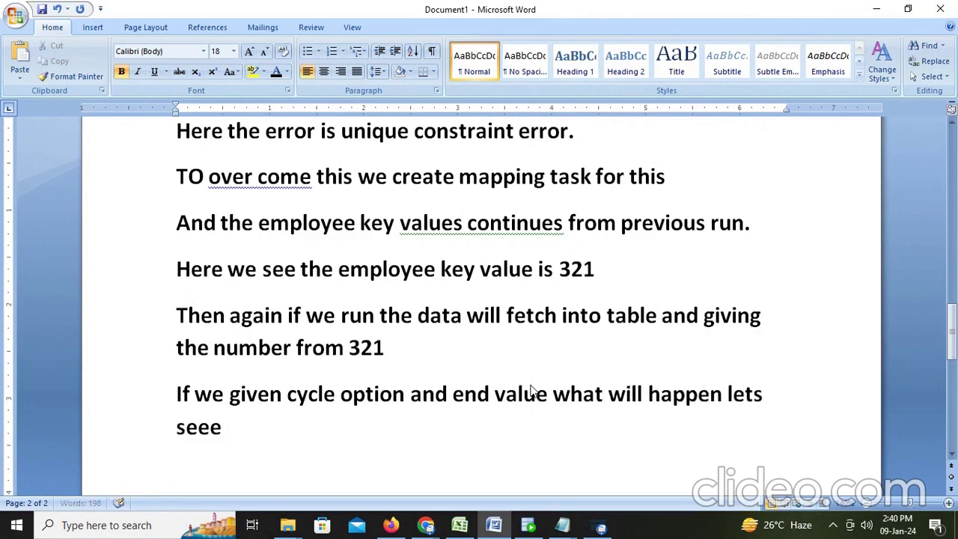
key("BackSpace")
End the note with '...' and open the M_Sequence mapping in the Informatica designer
type("...")
key("alt+Tab")
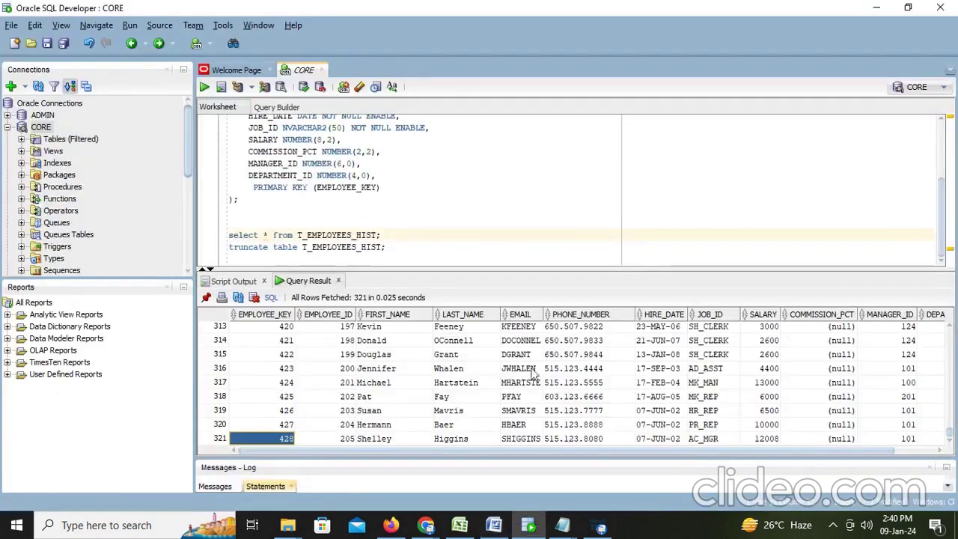
left_click(397, 527)
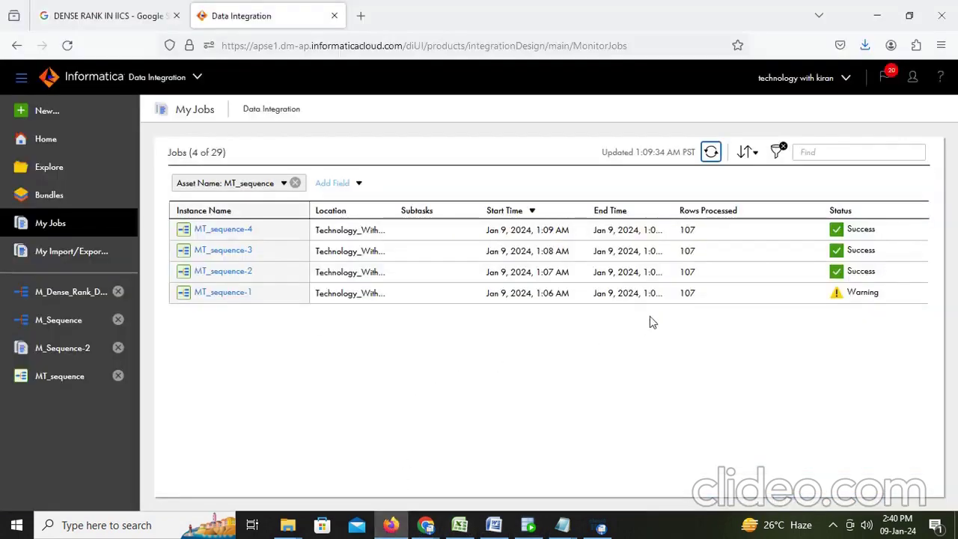
left_click(66, 329)
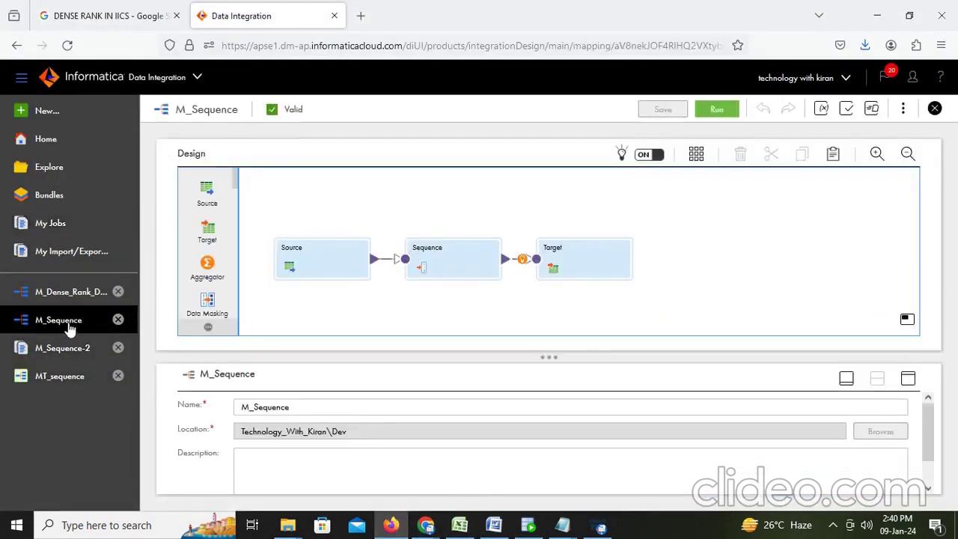
left_click(528, 527)
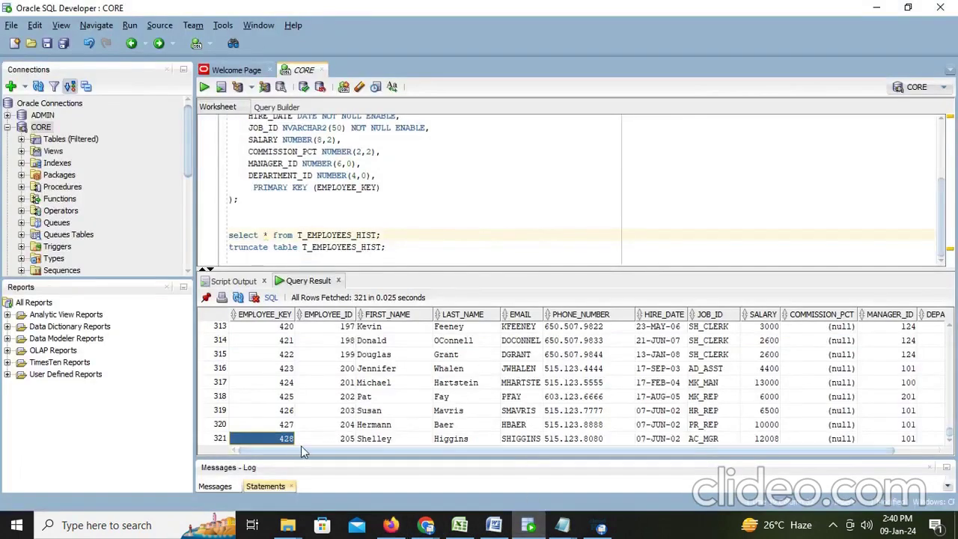
key("alt+Tab")
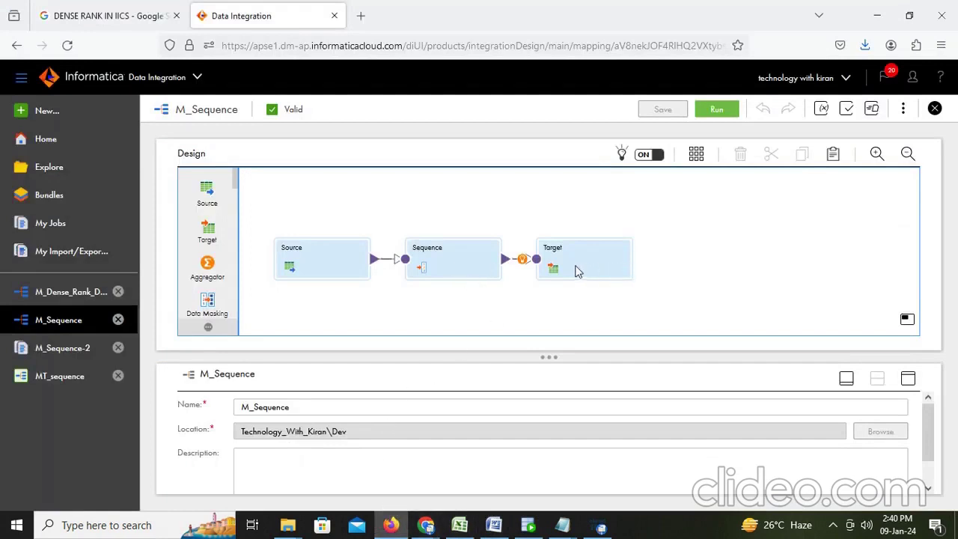
Turn on Cycle for M_Sequence's sequence and begin replacing its End Value and Cycle Start Value
left_click(419, 268)
left_click(908, 380)
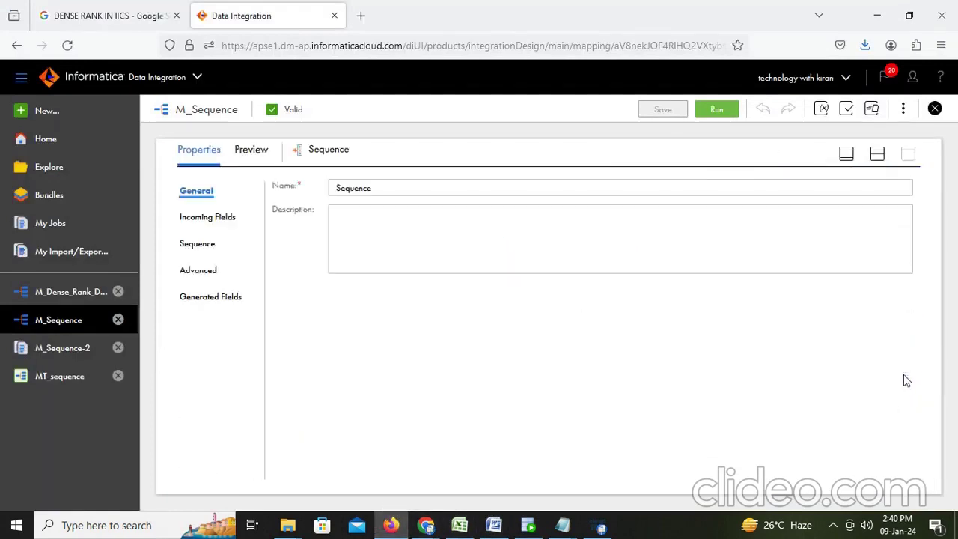
left_click(197, 269)
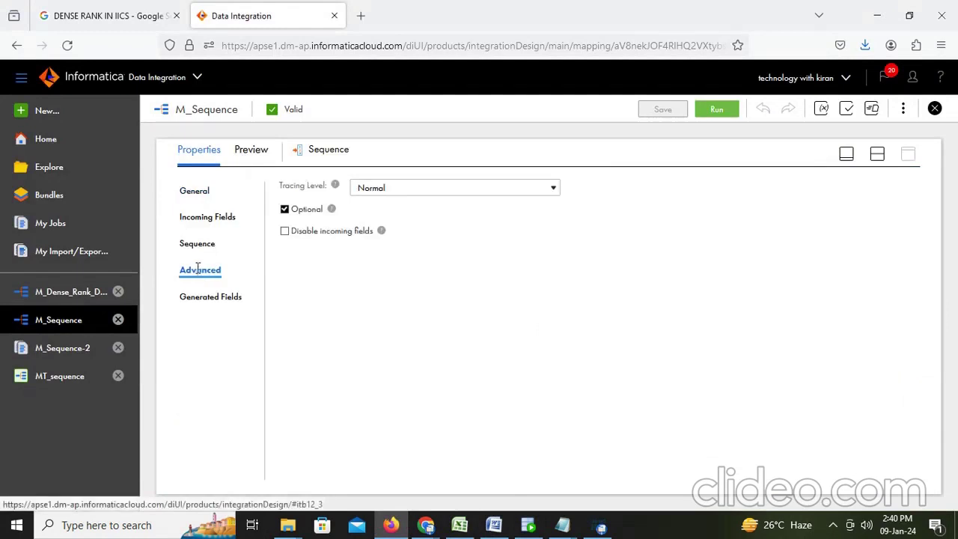
left_click(201, 247)
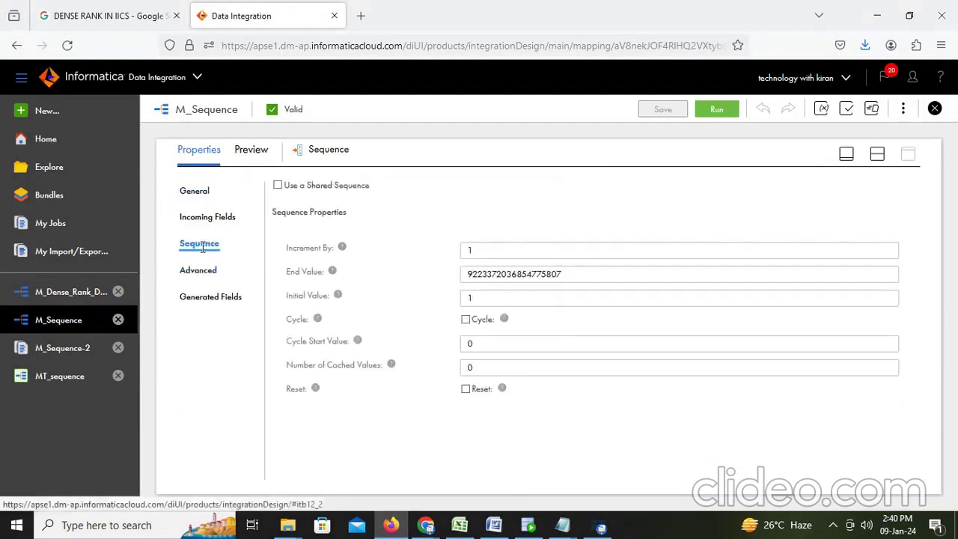
left_click_drag(579, 274, 378, 258)
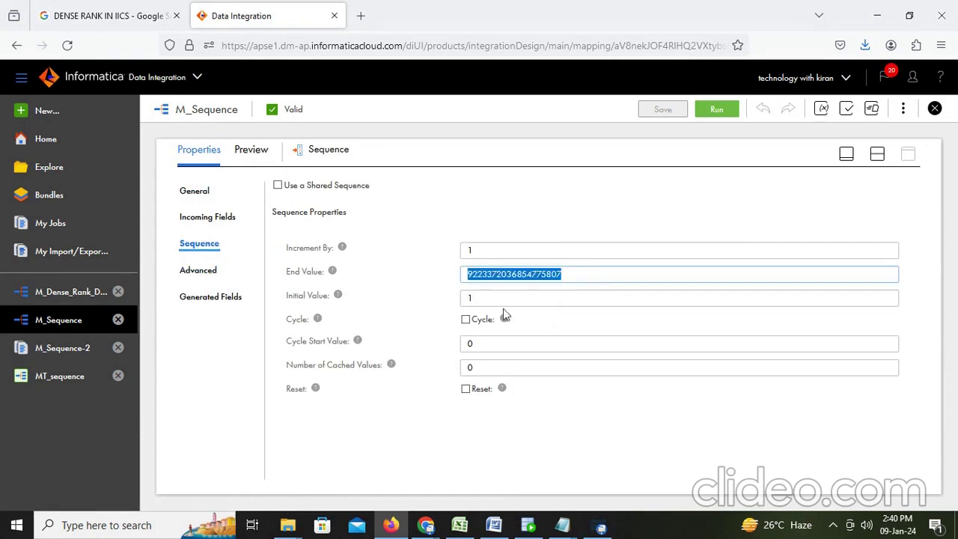
left_click(584, 276)
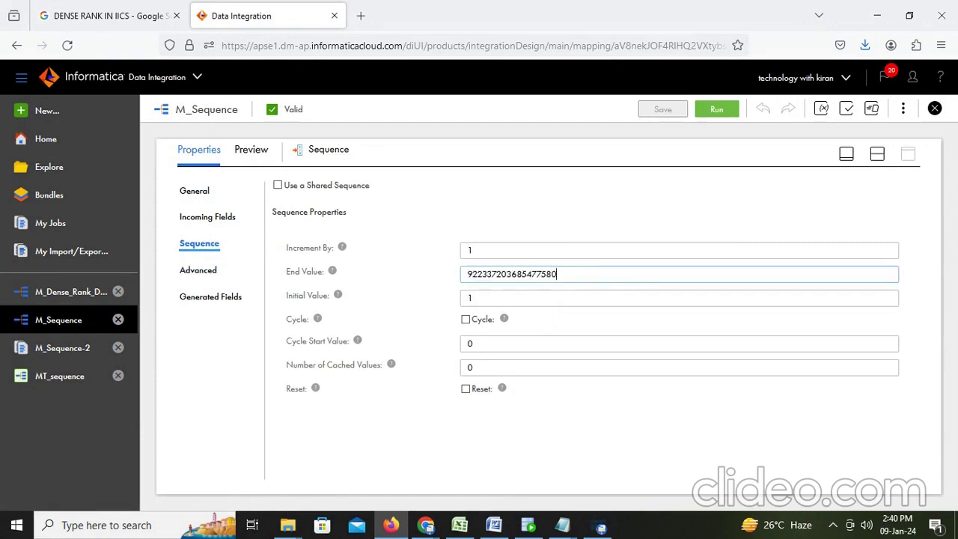
key("BackSpace")
key("BackSpace")
key("BackSpace")
key("BackSpace")
key("BackSpace")
key("BackSpace")
key("BackSpace")
key("BackSpace")
key("BackSpace")
key("BackSpace")
key("BackSpace")
key("BackSpace")
key("BackSpace")
key("BackSpace")
key("BackSpace")
key("BackSpace")
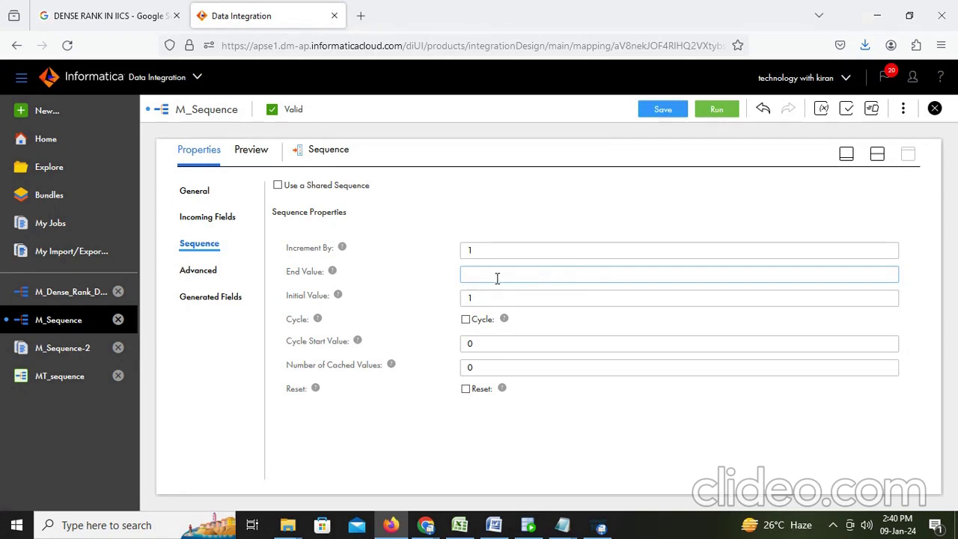
left_click(466, 320)
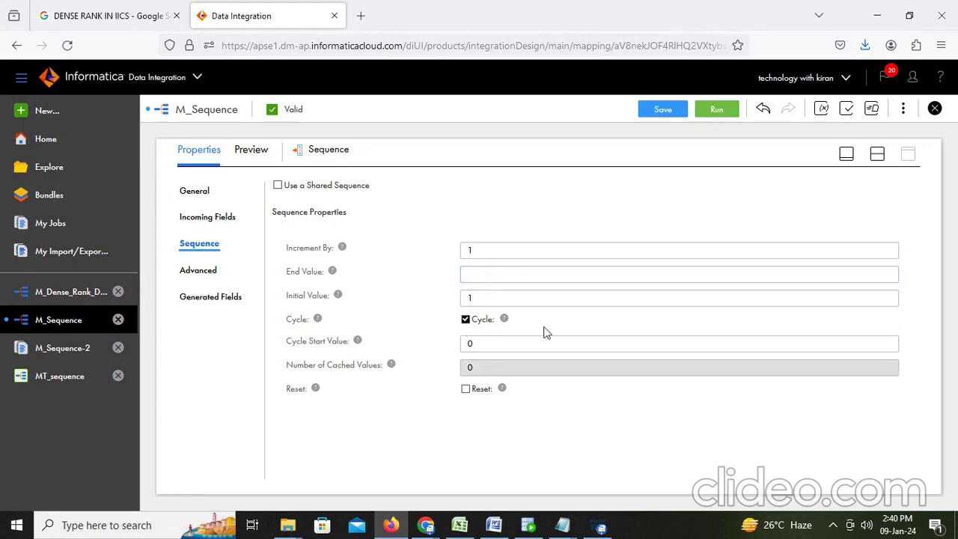
left_click(502, 346)
left_click_drag(500, 345, 439, 346)
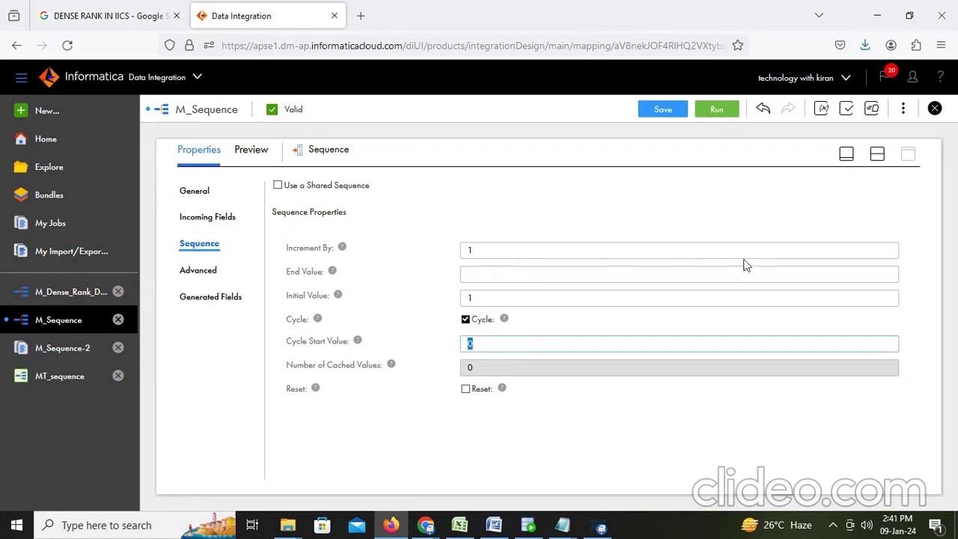
left_click(827, 231)
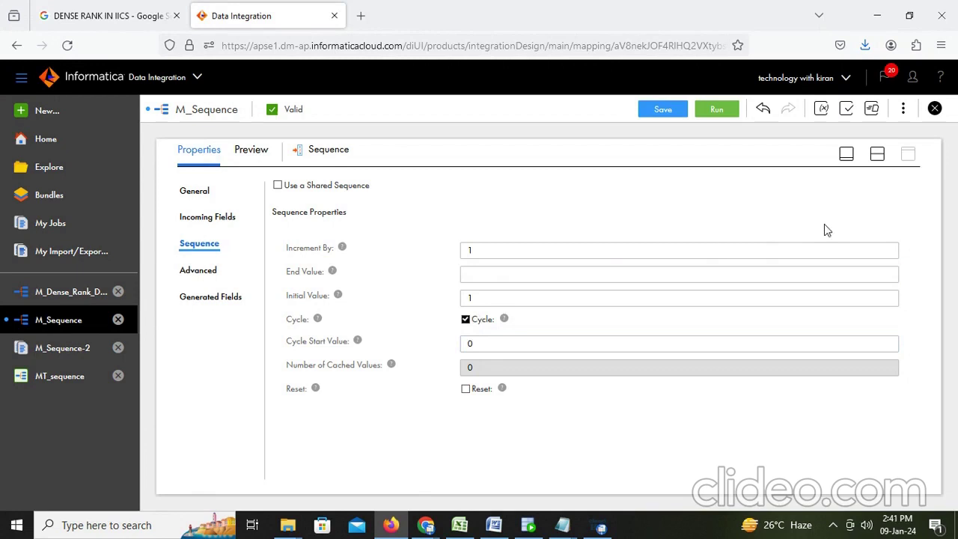
left_click(476, 343)
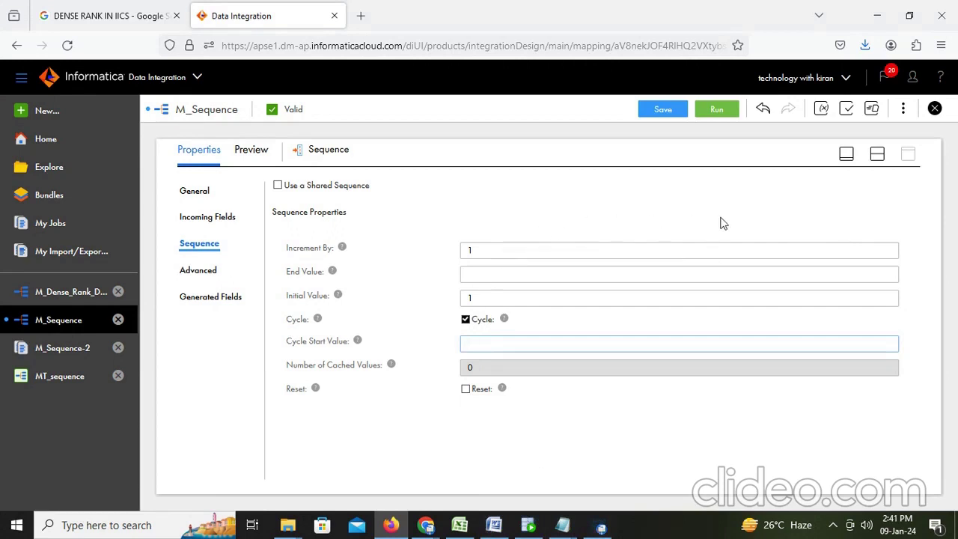
Close the MT_sequence and M_Sequence-2 tabs, then set End Value 500 and Cycle Start Value 1
left_click(116, 378)
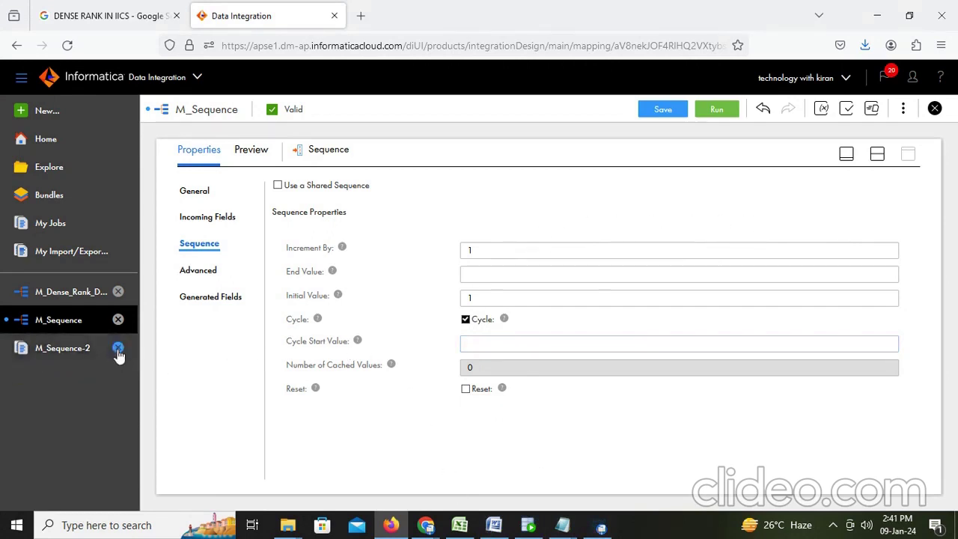
left_click(118, 349)
left_click(529, 252)
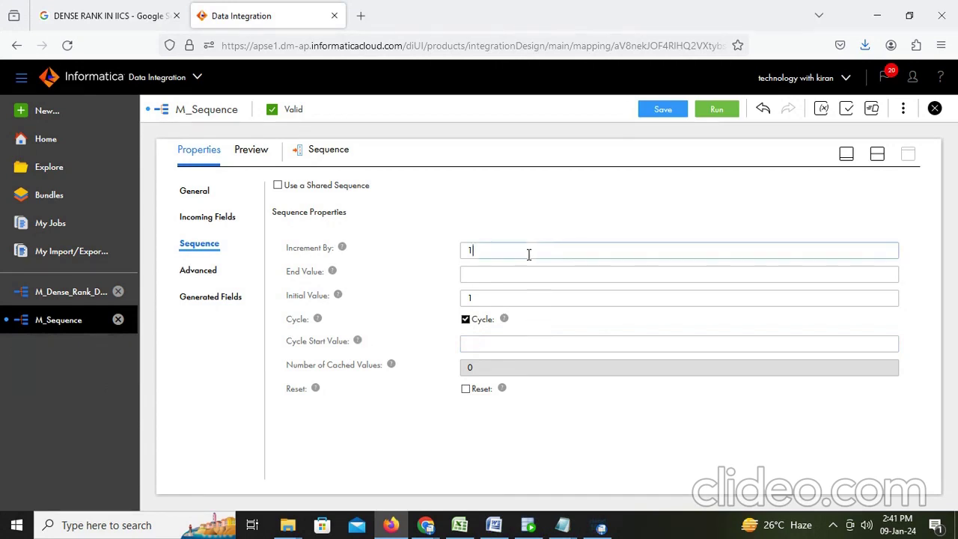
left_click(196, 271)
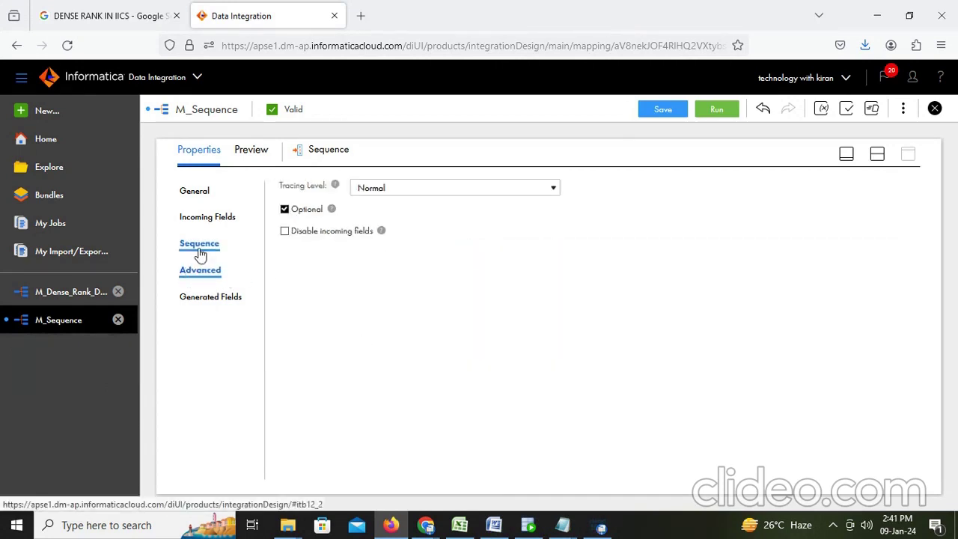
left_click(198, 247)
left_click(481, 277)
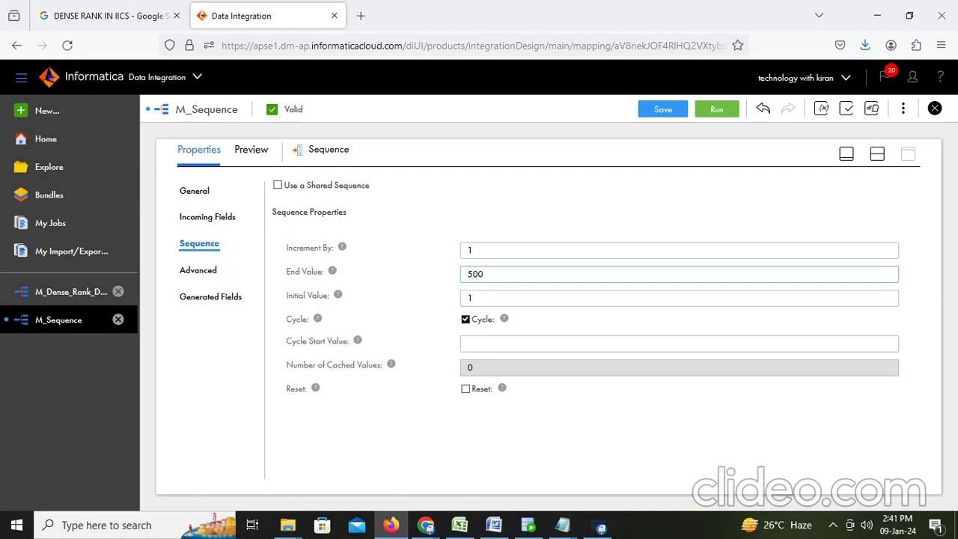
left_click(479, 344)
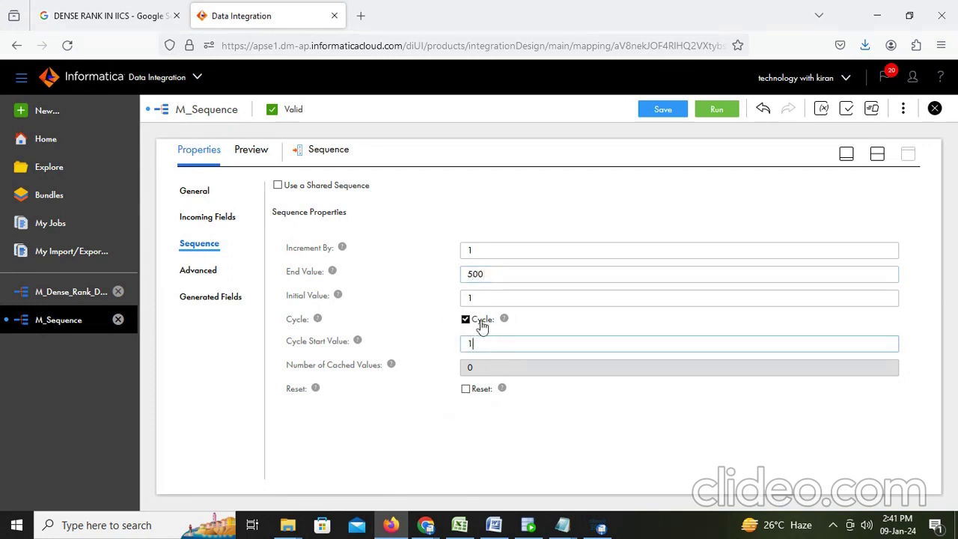
Save M_Sequence and dismiss the Run dialog without running it
left_click(663, 113)
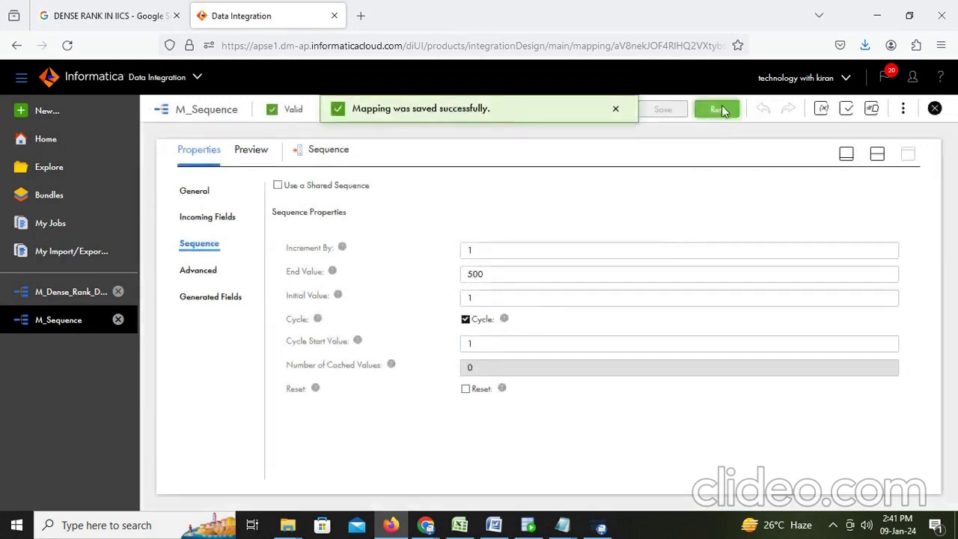
left_click(720, 108)
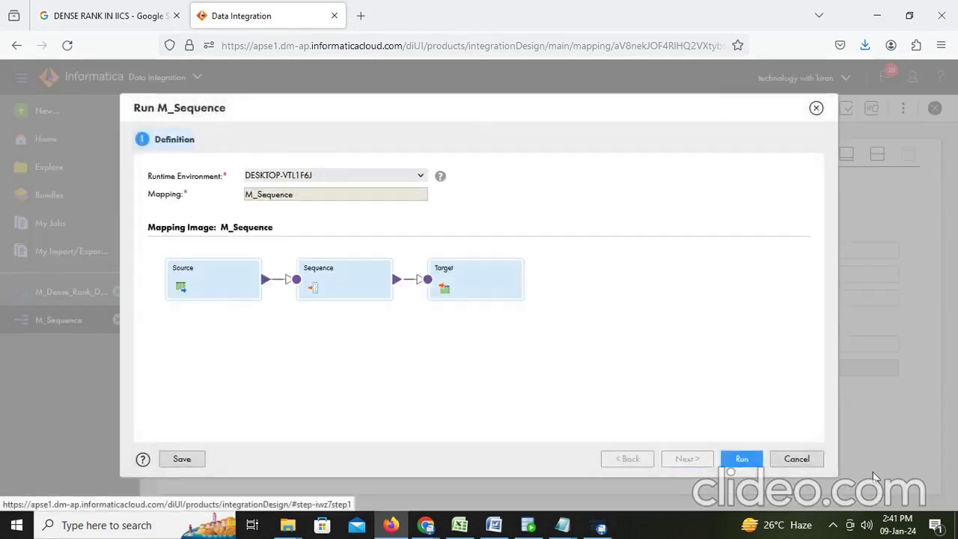
left_click(815, 460)
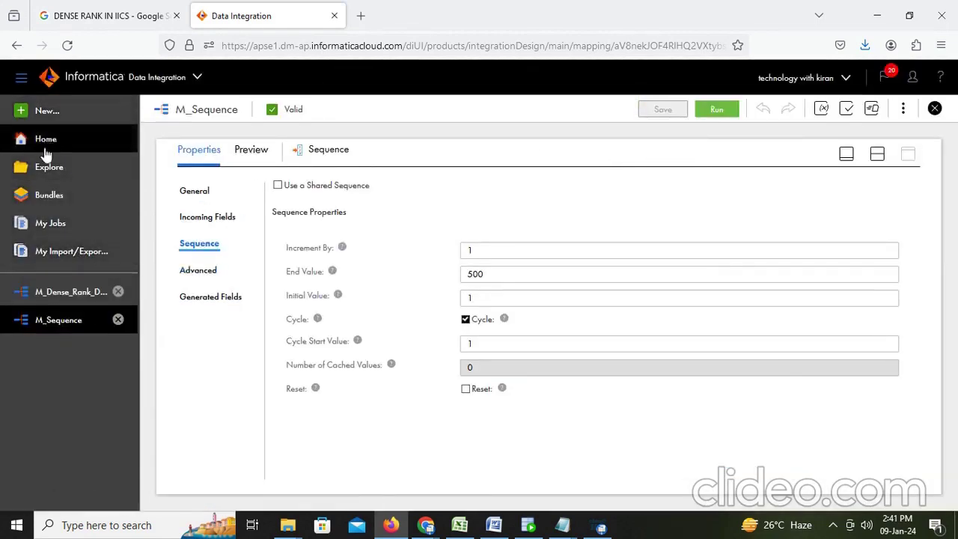
Check My Jobs and cancel the restart prompt for MT_sequence-4
left_click(57, 231)
mouse_move(681, 237)
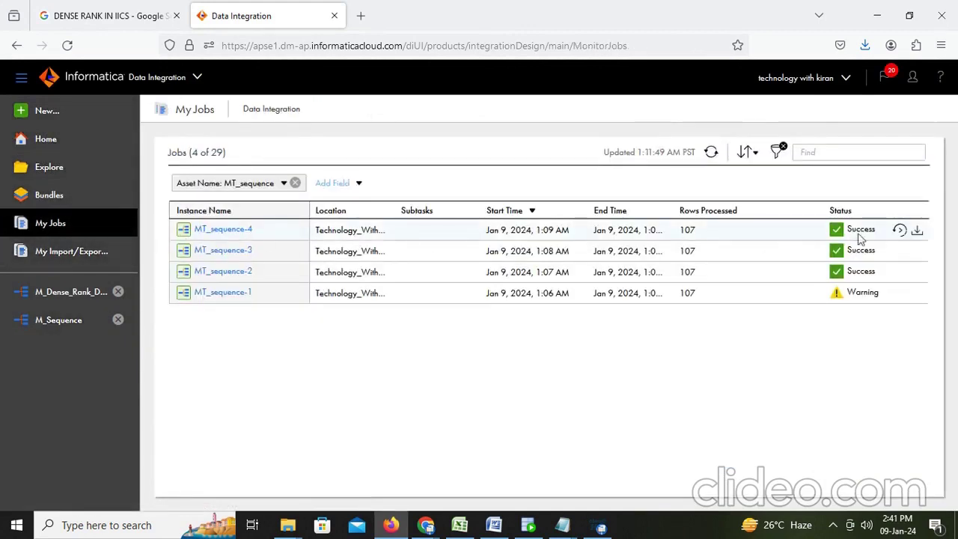
left_click(901, 233)
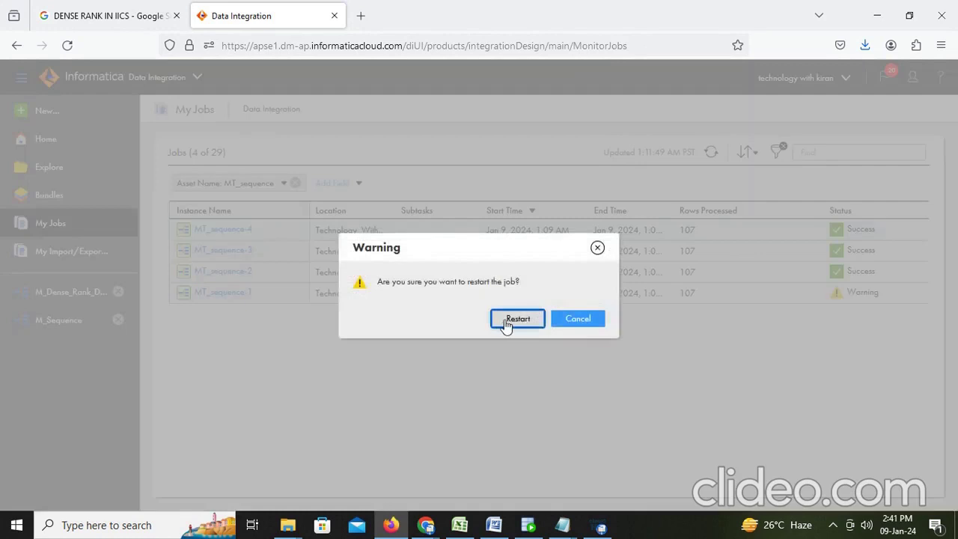
left_click(592, 323)
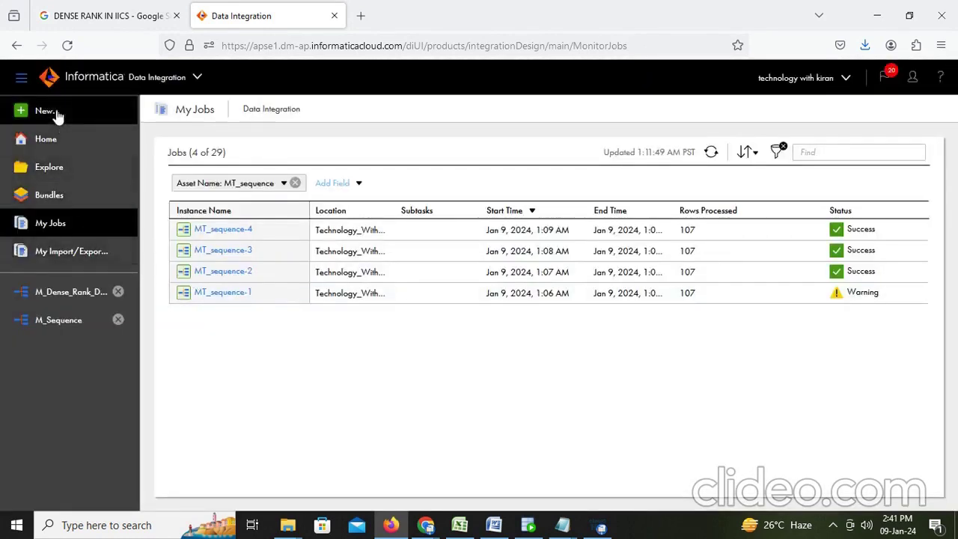
Run the MT_sequence task from the Dev folder and refresh My Jobs until MT_sequence-5 shows Success
left_click(51, 178)
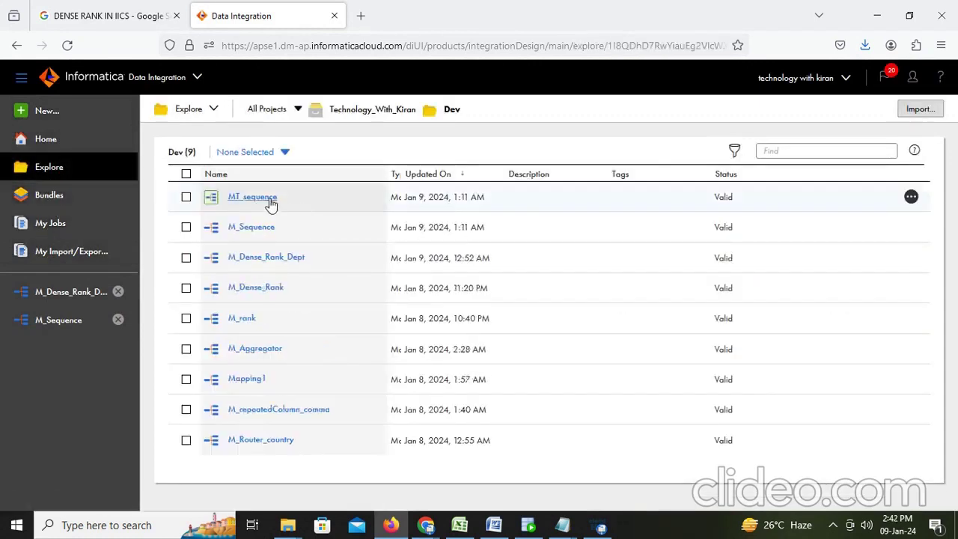
left_click(253, 197)
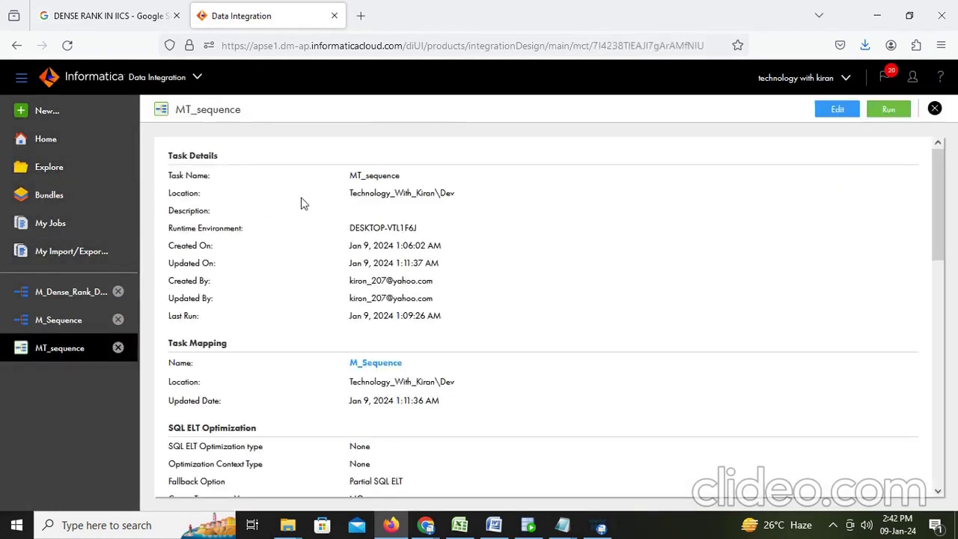
left_click(890, 110)
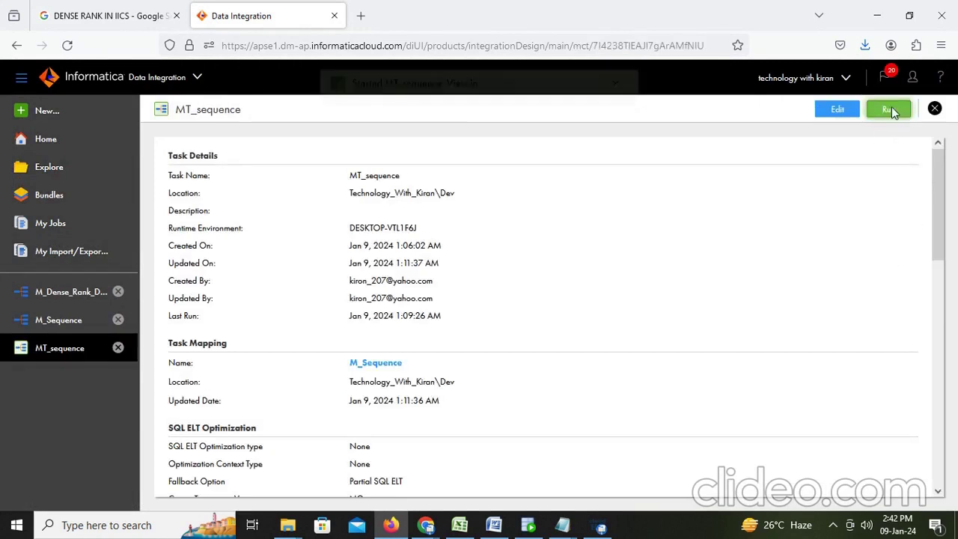
left_click(494, 109)
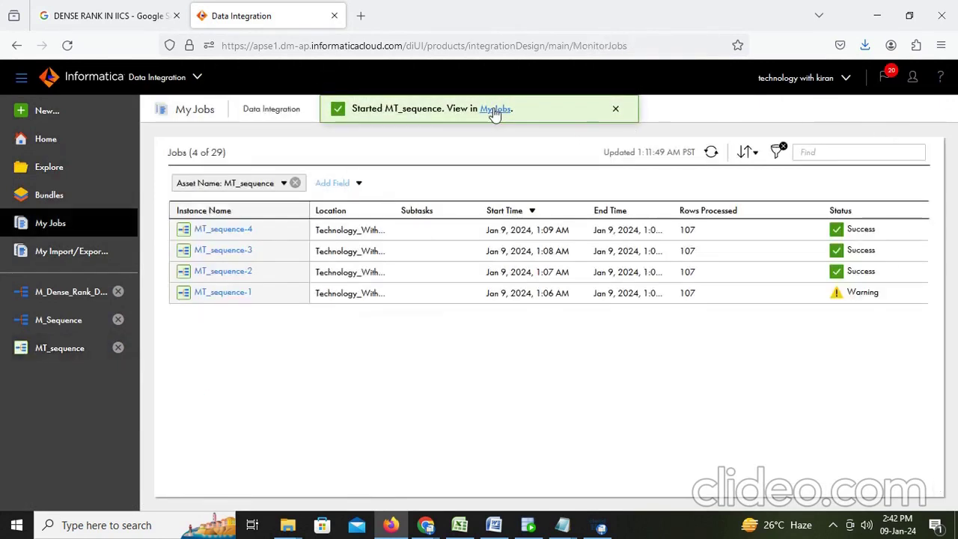
left_click(706, 155)
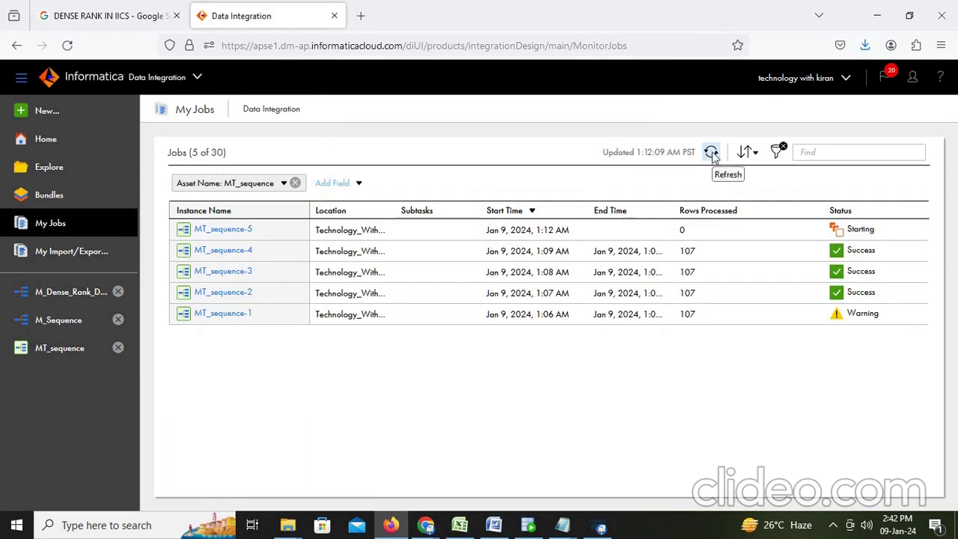
left_click(712, 153)
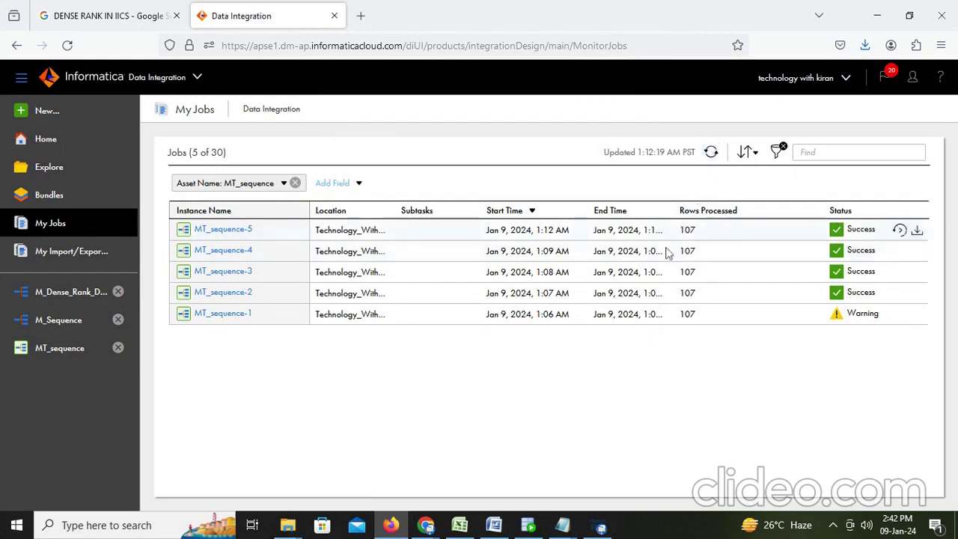
Open MT_sequence-5's run details, highlight the sequence Next Value 36, then return to SQL Developer
left_click(209, 230)
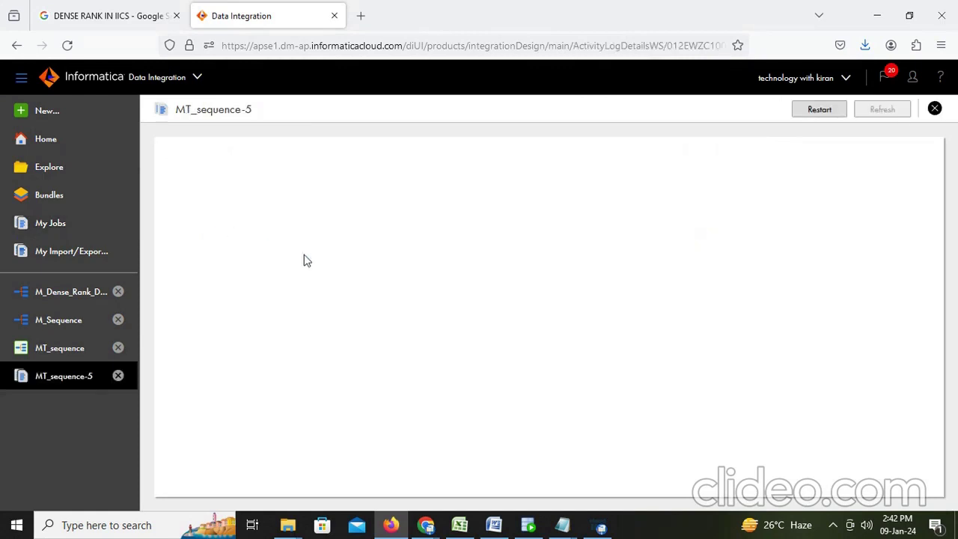
scroll(339, 360, "down", 3)
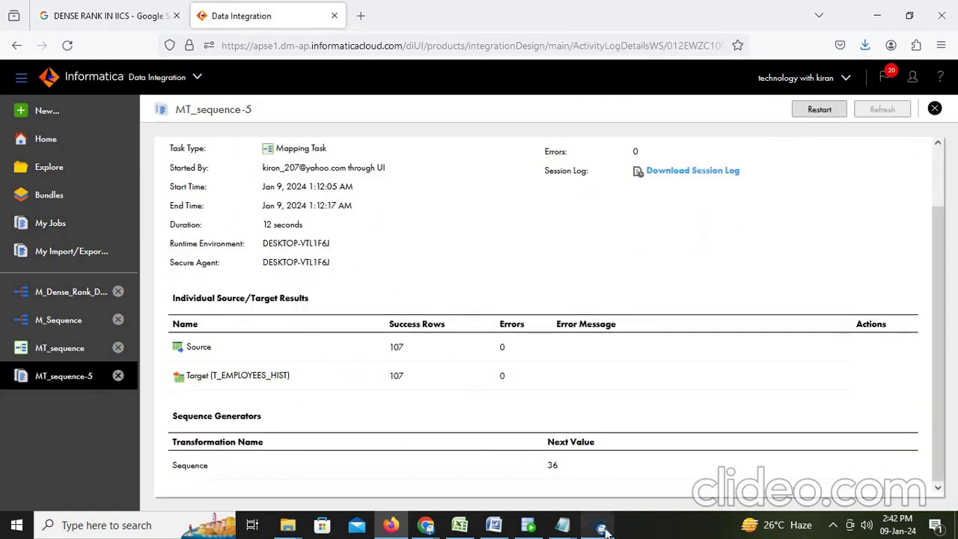
left_click_drag(585, 473, 536, 472)
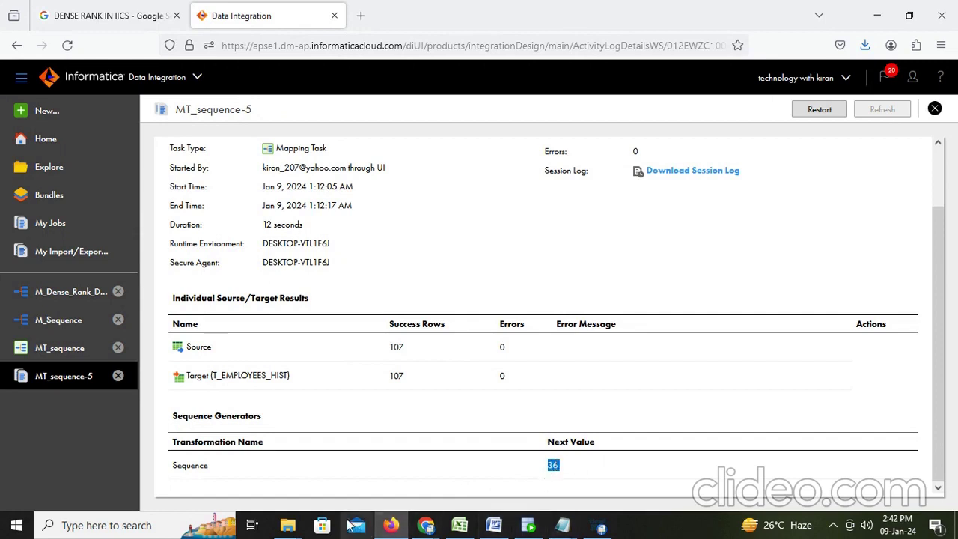
left_click(563, 474)
left_click_drag(576, 474, 534, 472)
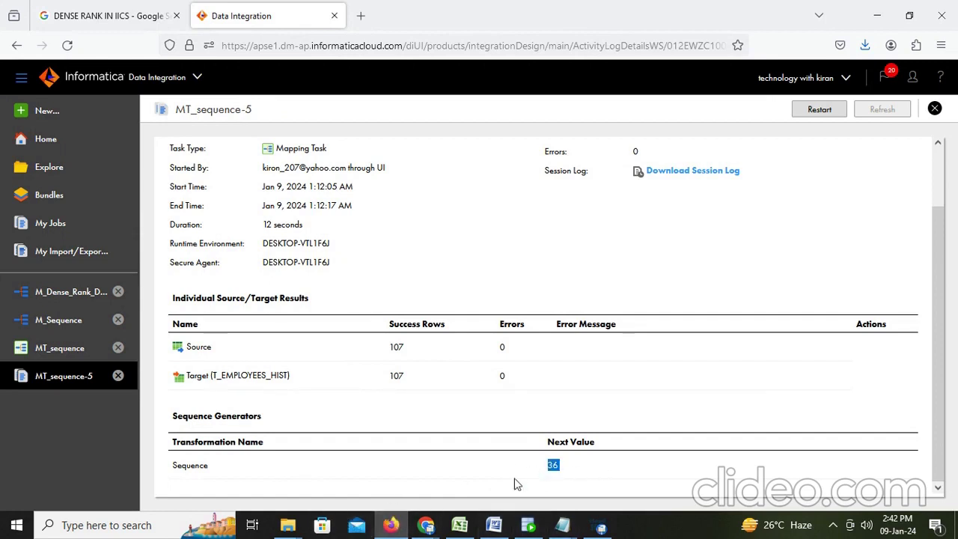
left_click(527, 527)
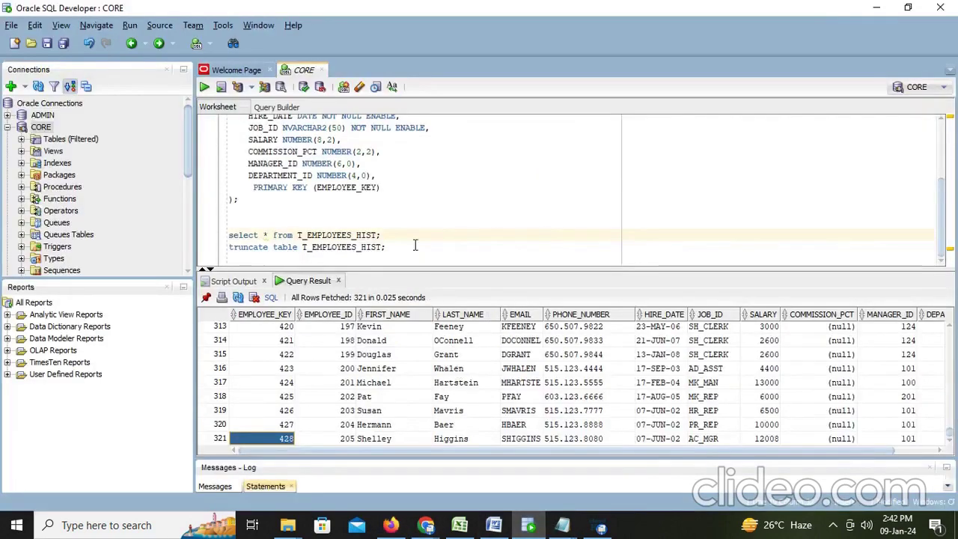
Rerun the T_EMPLOYEES_HIST select query and scroll to fetch all 428 rows
left_click(409, 236)
key("ctrl+Return")
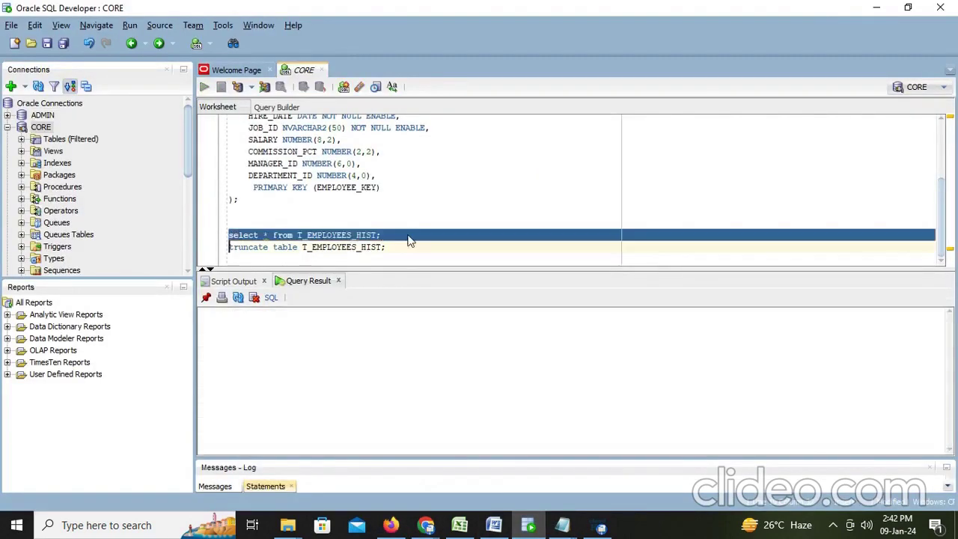
scroll(414, 390, "down", 20)
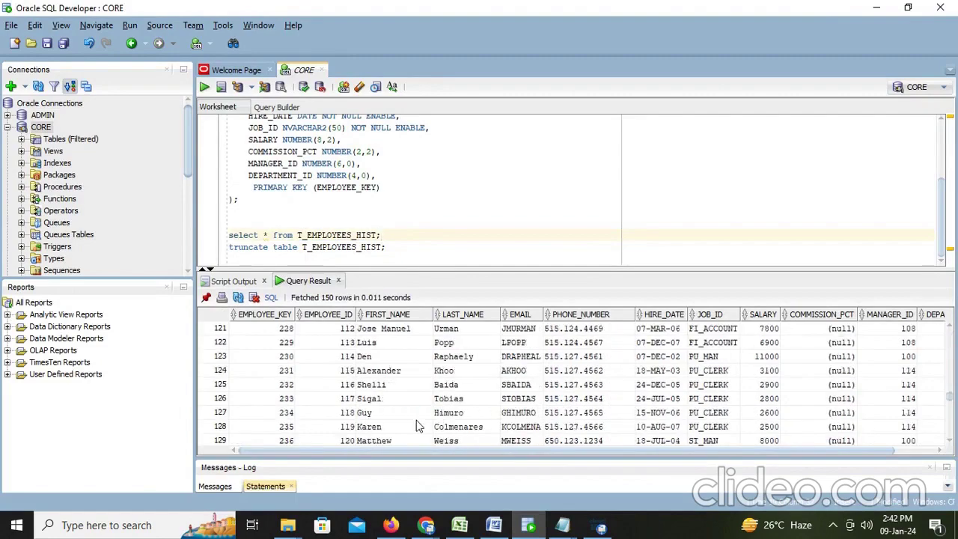
scroll(417, 433, "down", 20)
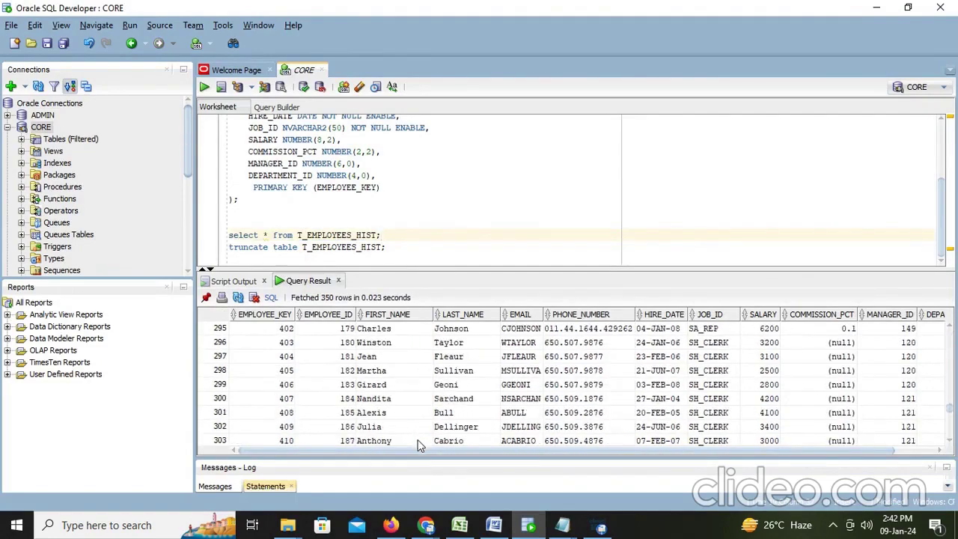
scroll(418, 443, "down", 20)
scroll(412, 439, "up", 12)
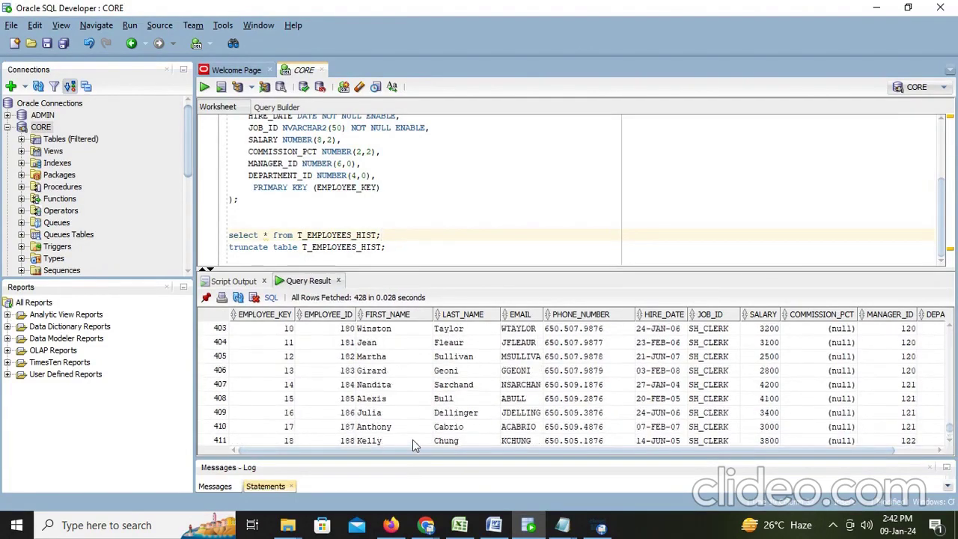
scroll(292, 413, "down", 3)
Point out EMPLOYEE_KEY values 500, the wrap back to 1, and the final key 35
left_click(291, 329)
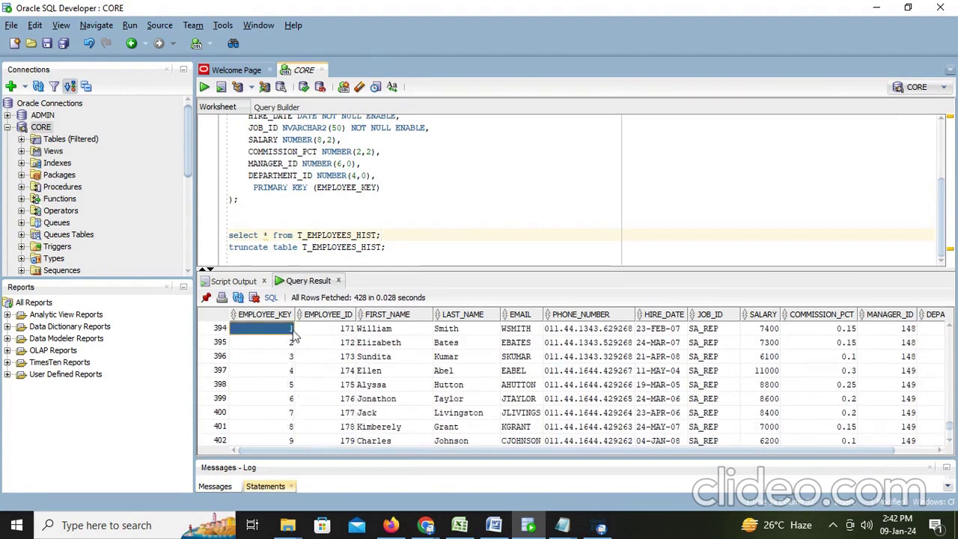
scroll(287, 359, "down", 5)
scroll(287, 360, "down", 4)
left_click(290, 440)
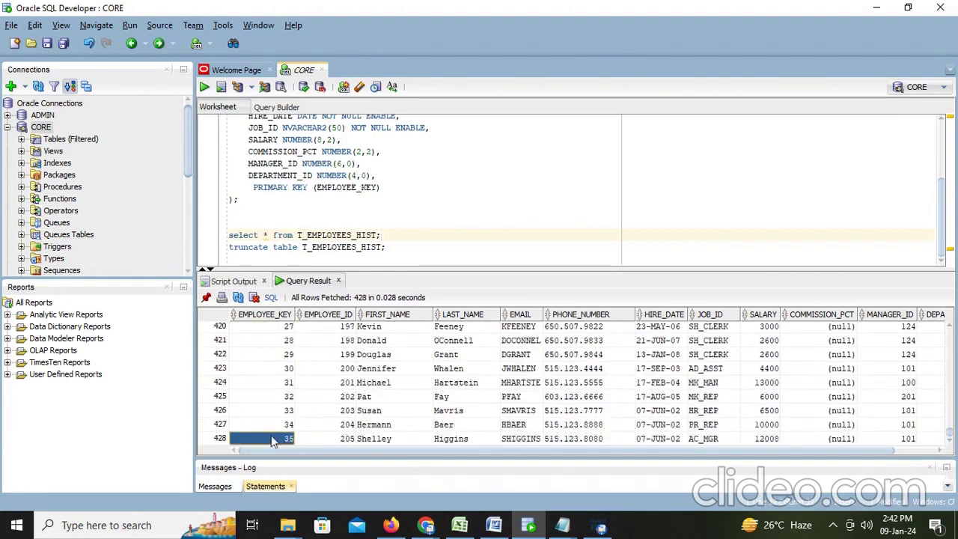
scroll(281, 396, "up", 11)
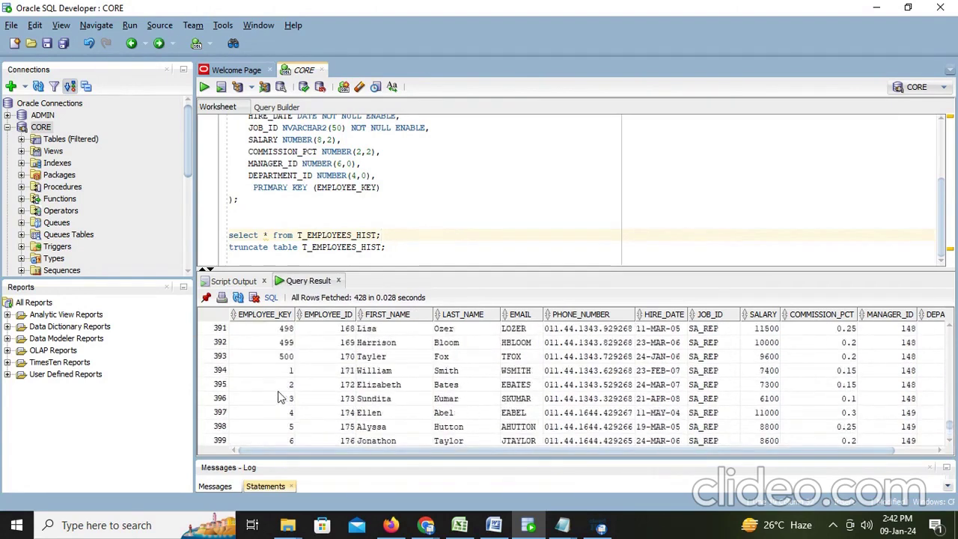
left_click(292, 398)
left_click(290, 412)
scroll(291, 419, "down", 11)
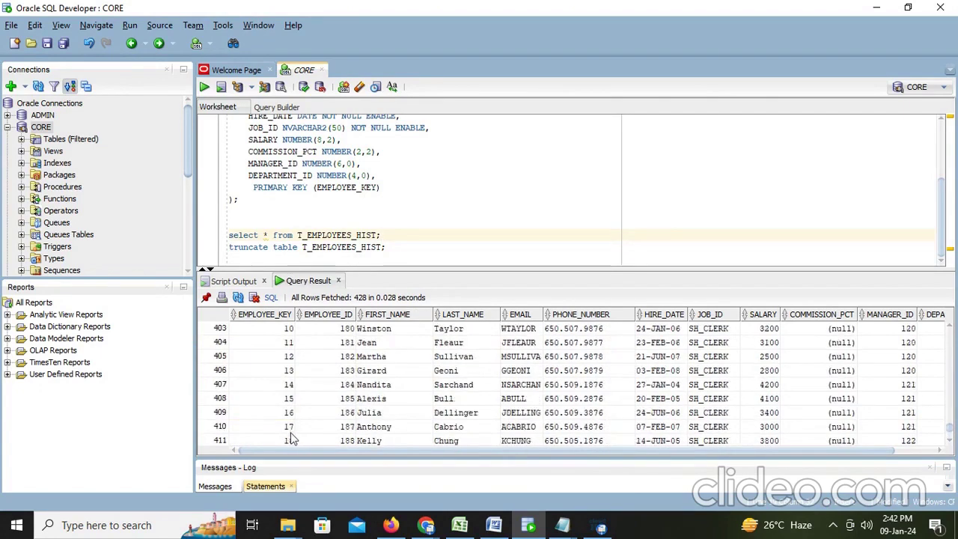
left_click(284, 442)
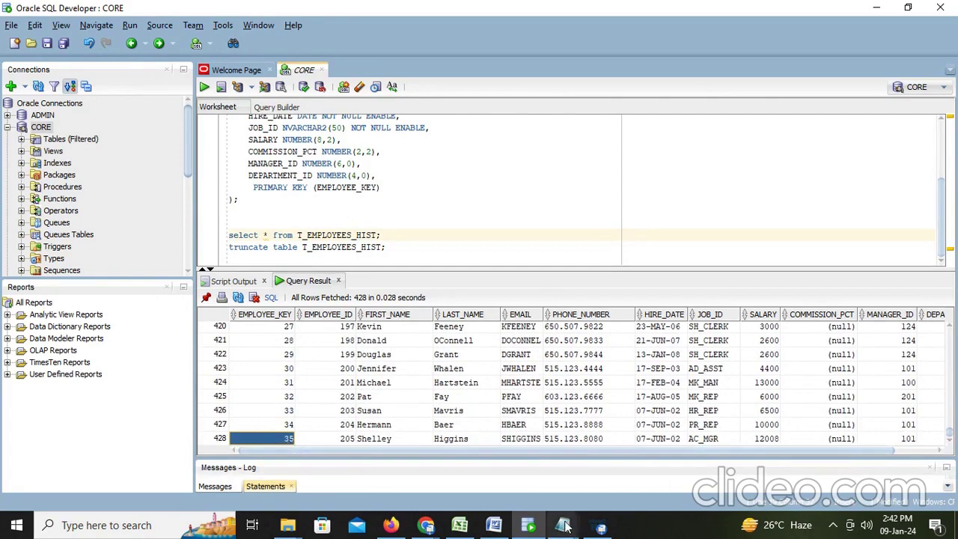
Add the lines 'like this it will perform' and 'Thankyou pls subcribe and like' to the Word notes
left_click(490, 518)
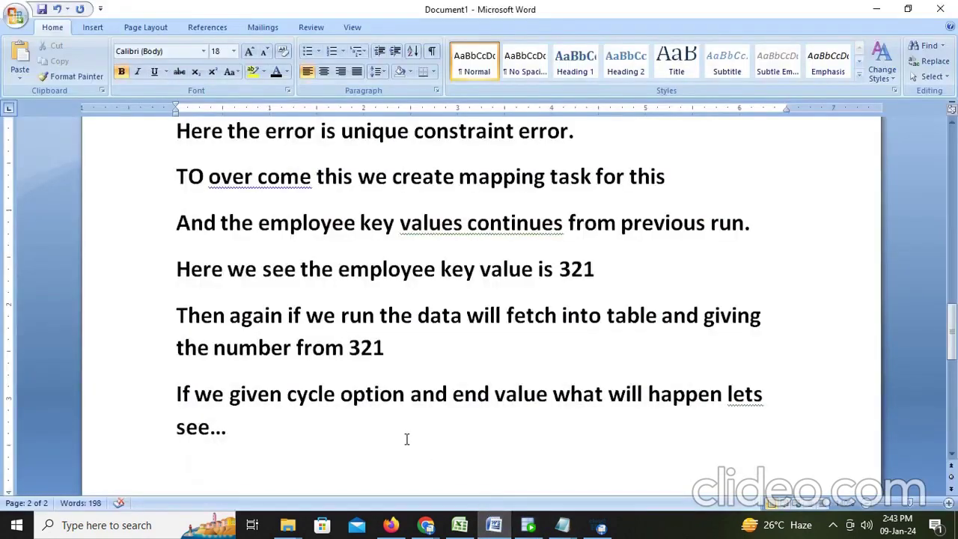
key("Return")
type("like thi")
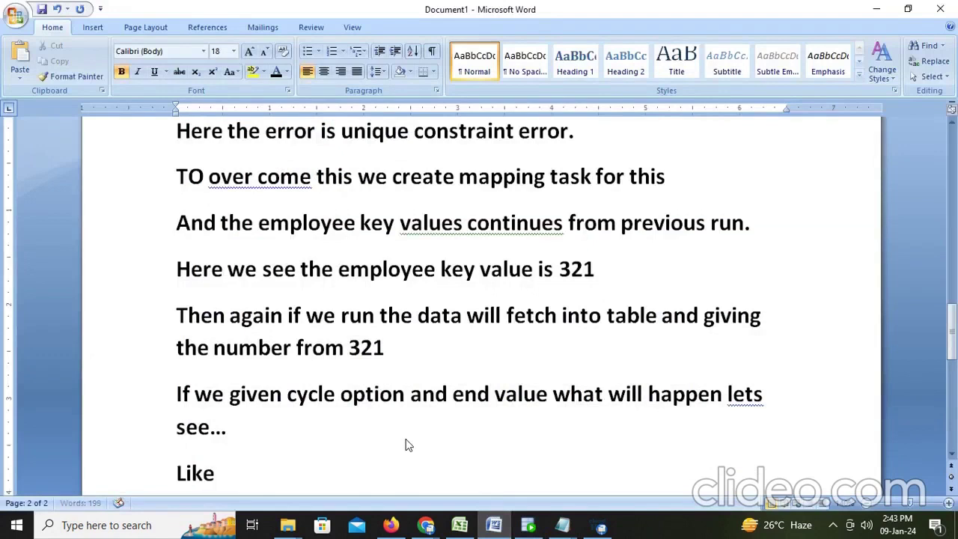
type("s it wi")
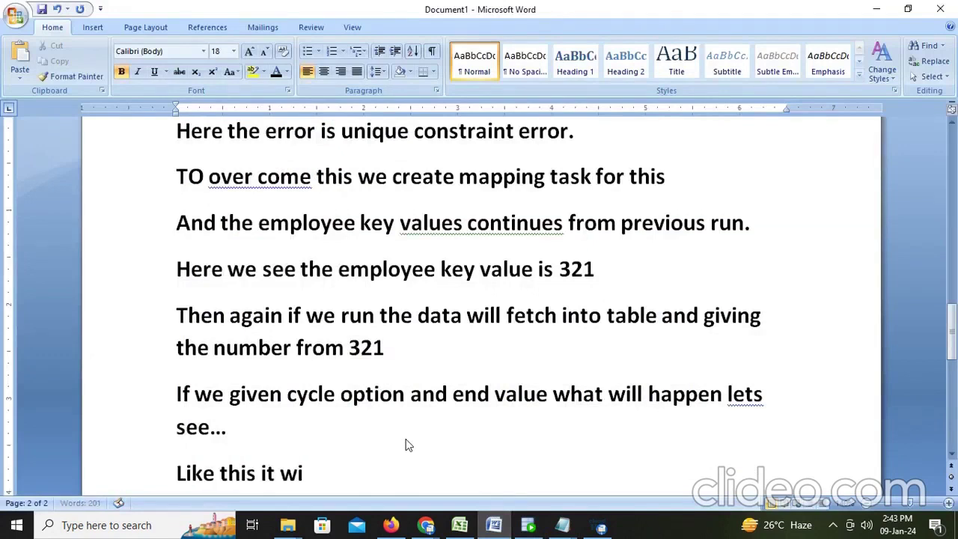
type("ll perform")
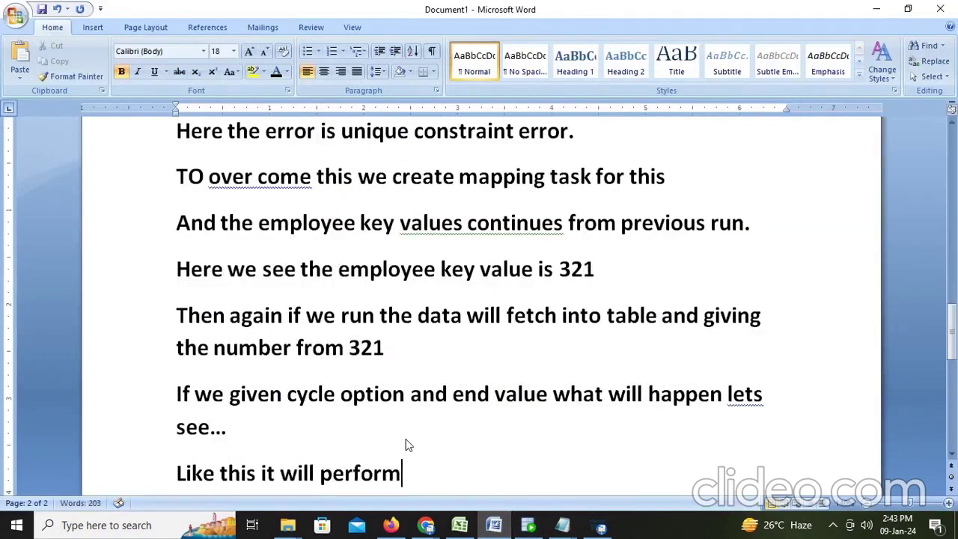
key("Return")
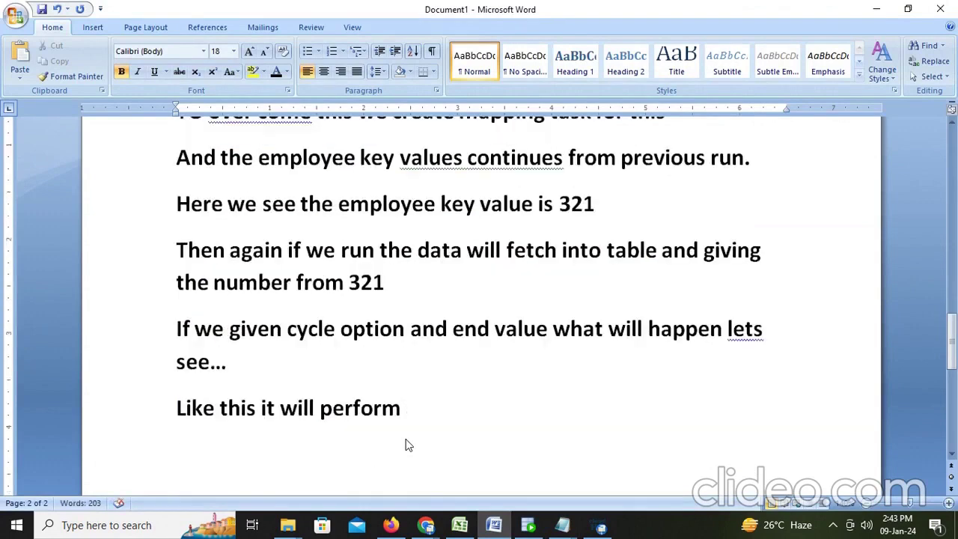
type("Thankyou ")
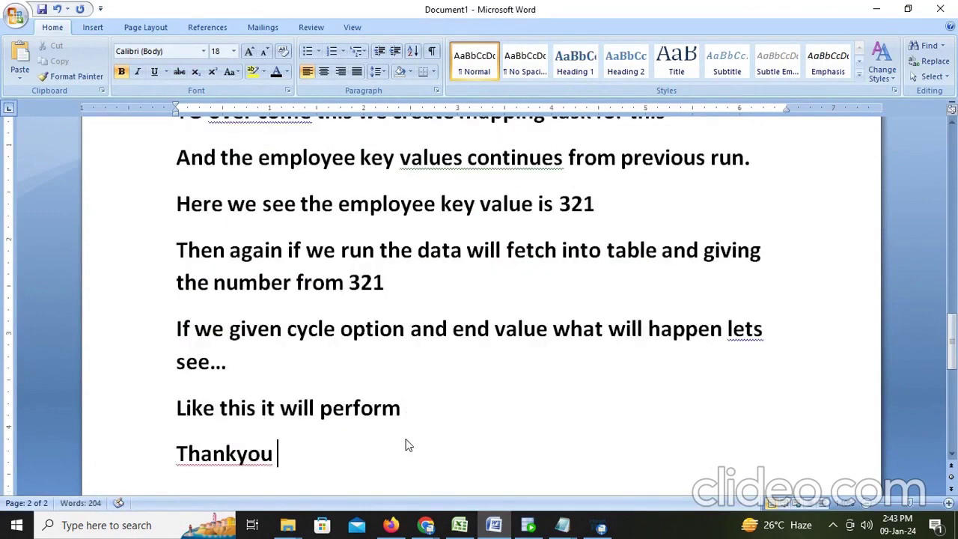
type("pls subx")
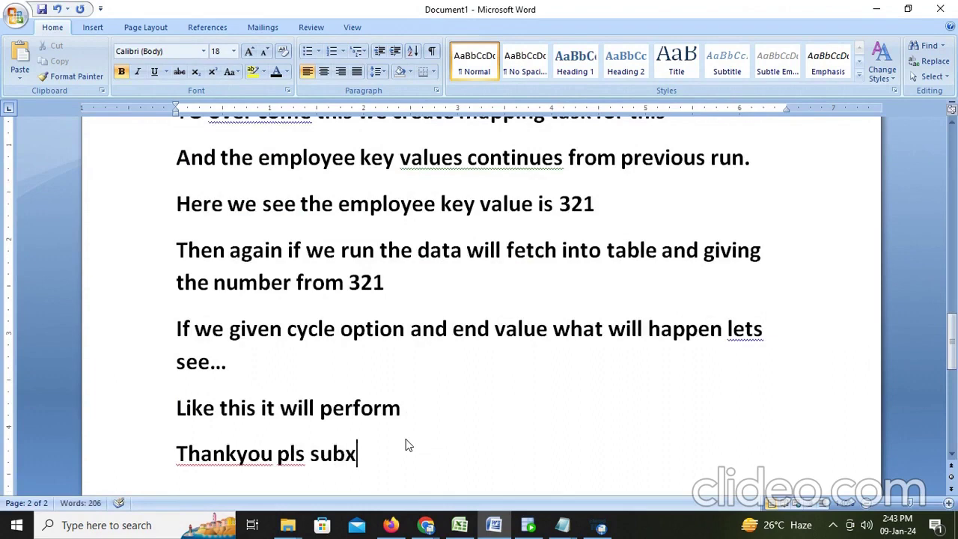
key("BackSpace")
type("cribe")
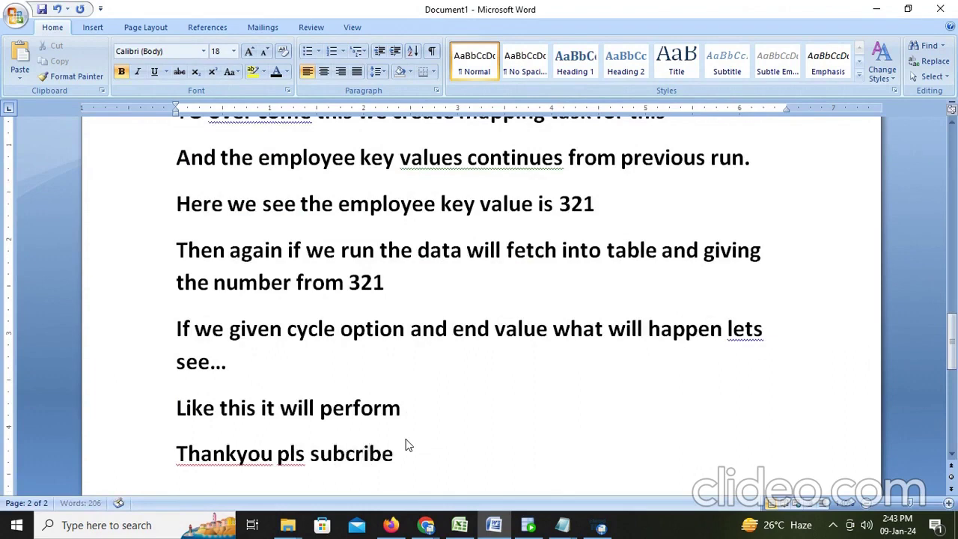
type(" and like")
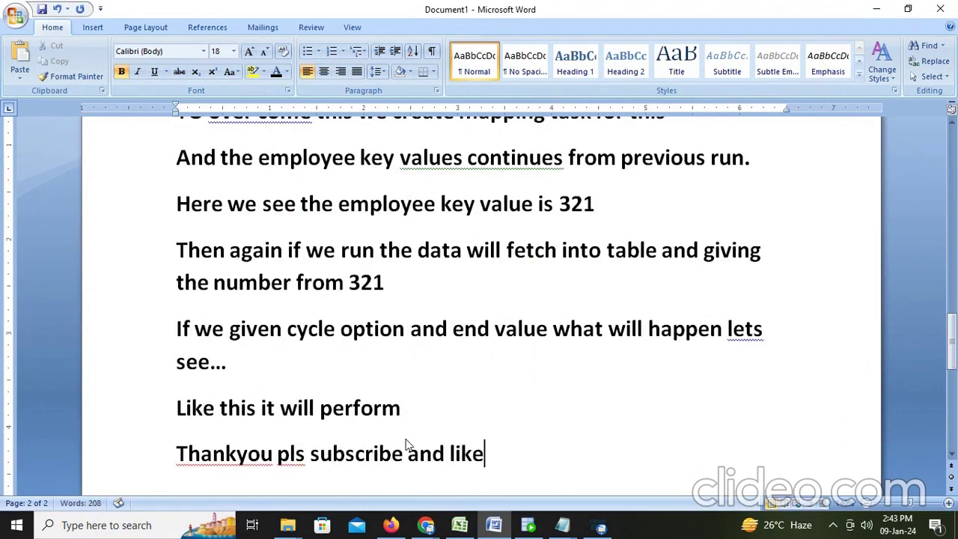
left_click(601, 525)
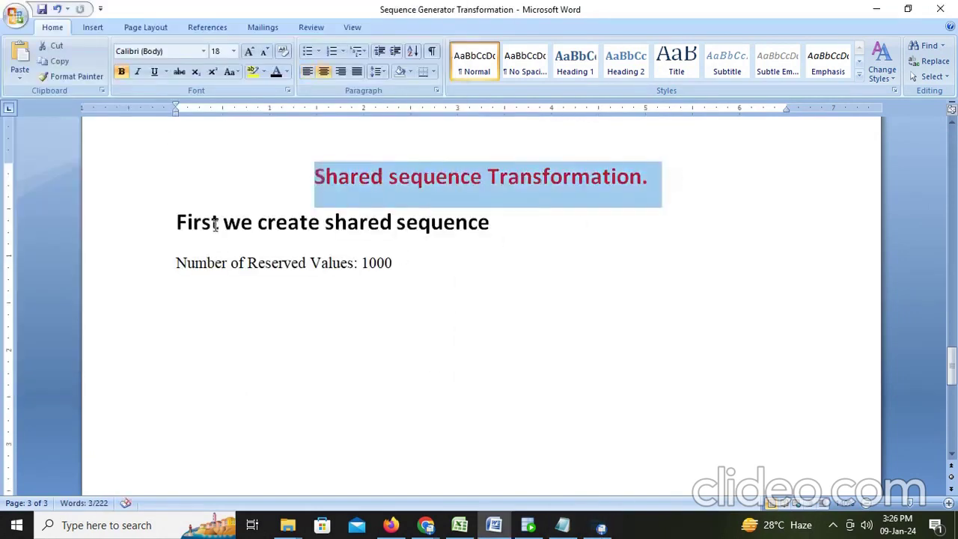
Add 'For each run it creates 1000 reserved values' and start 'if suppose a table contains 1' below it
left_click(216, 224)
left_click(430, 262)
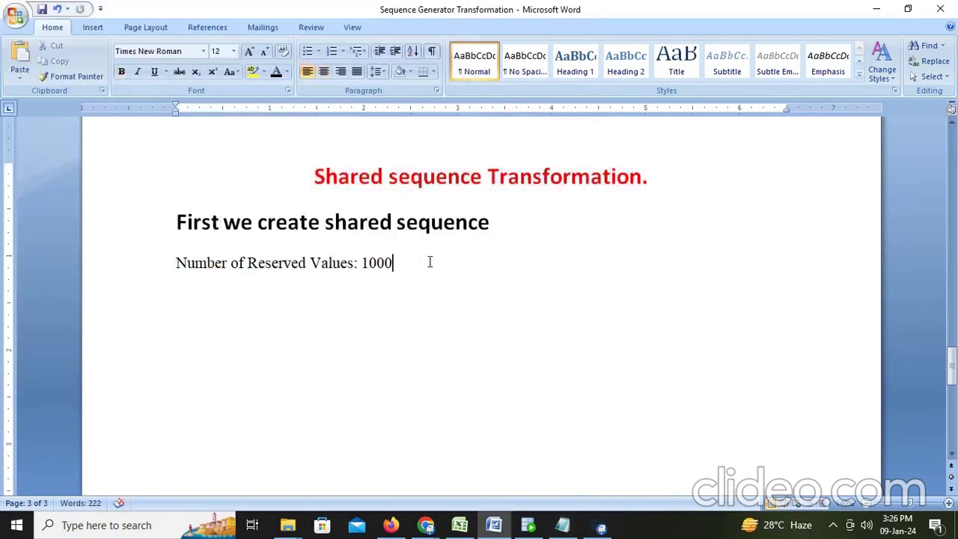
key("Return")
type("For ea")
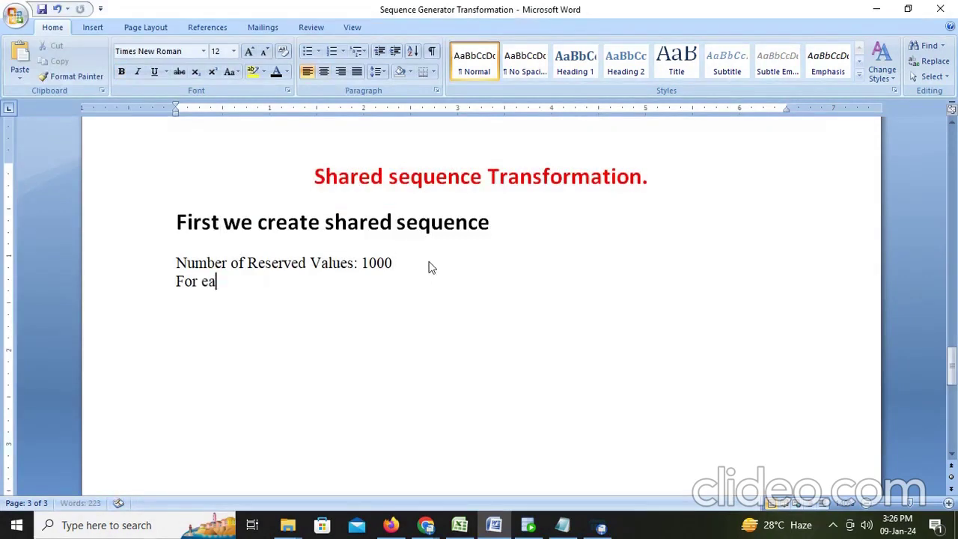
type("ch run ")
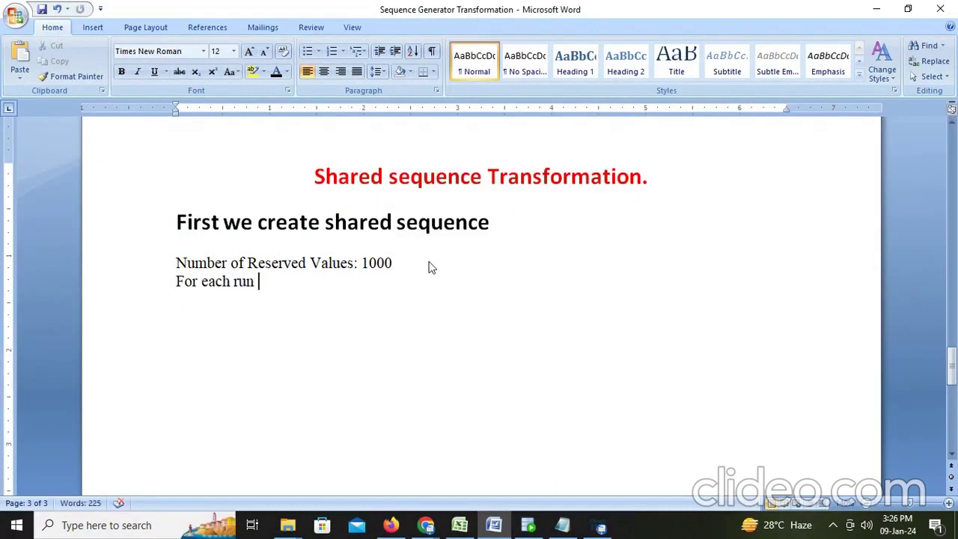
type("it creates 1")
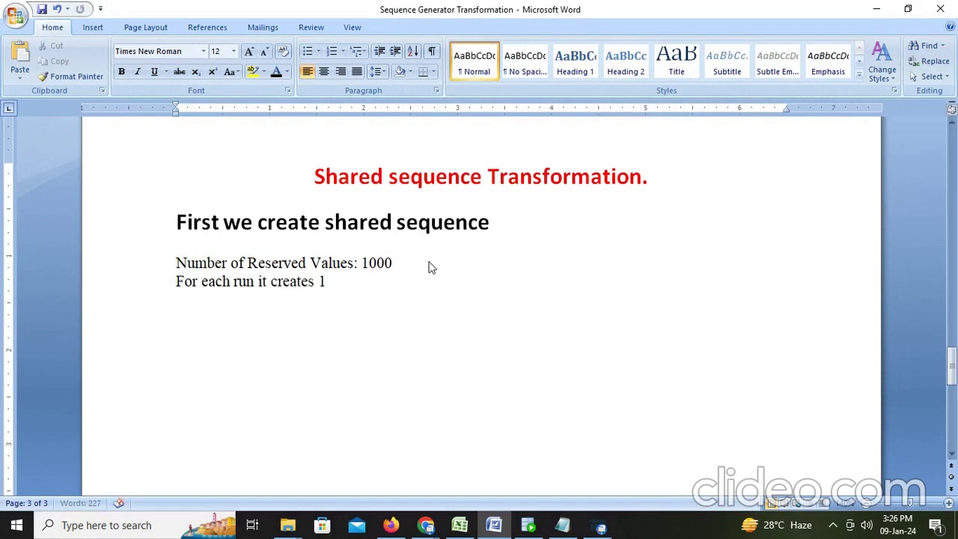
type("000 reserved v")
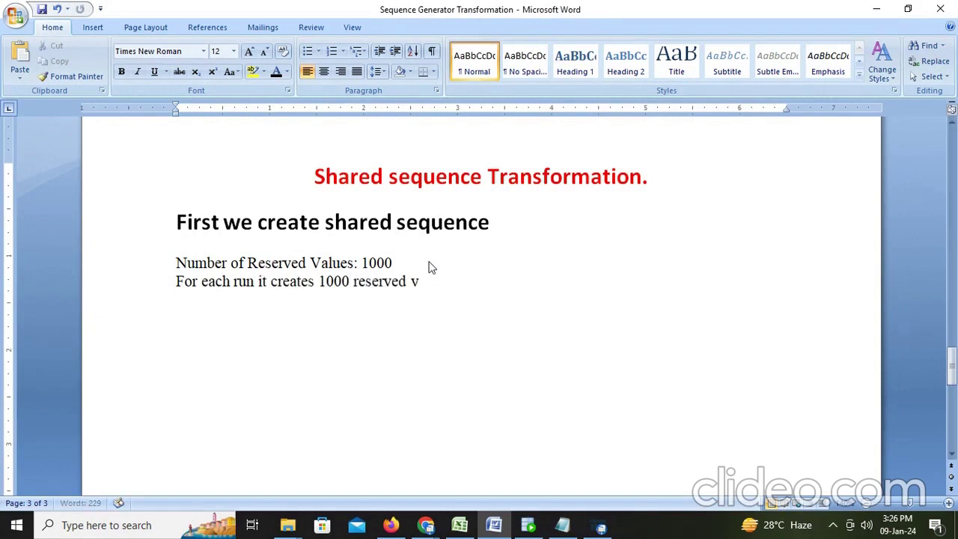
type("alues")
key("Return")
type("if suppose a table")
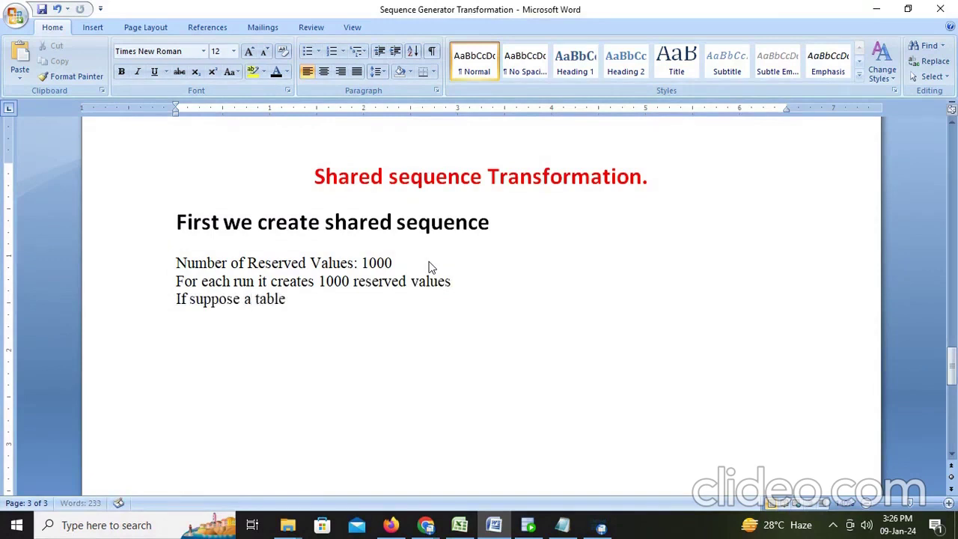
type(" contain")
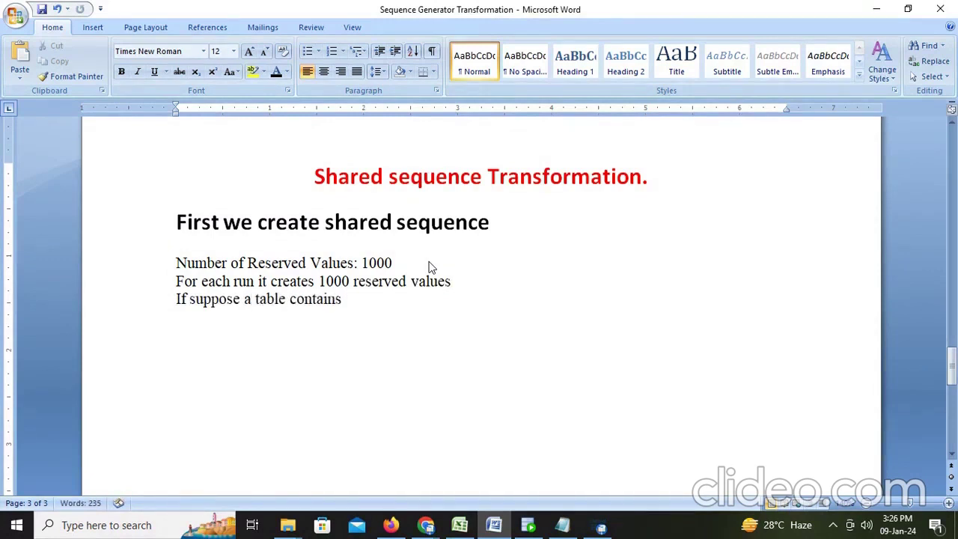
type("s")
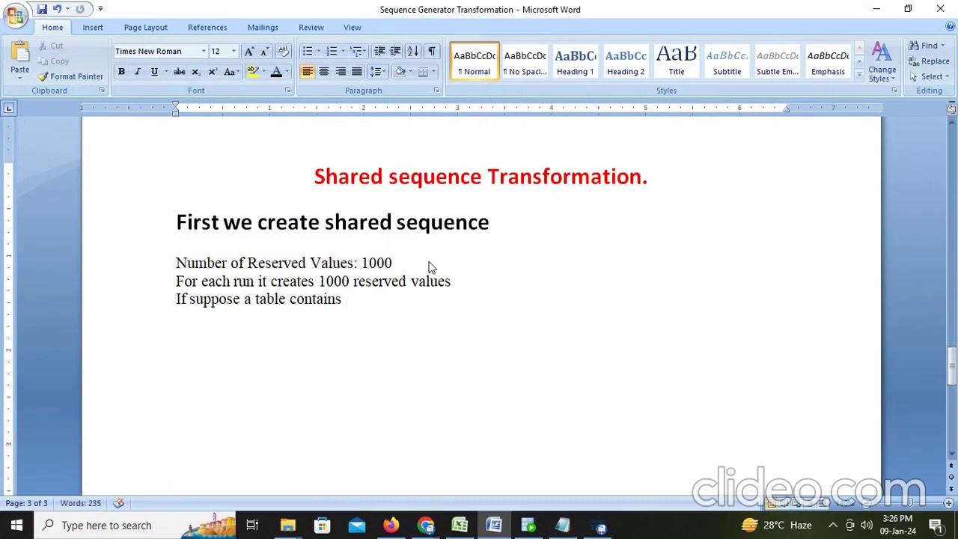
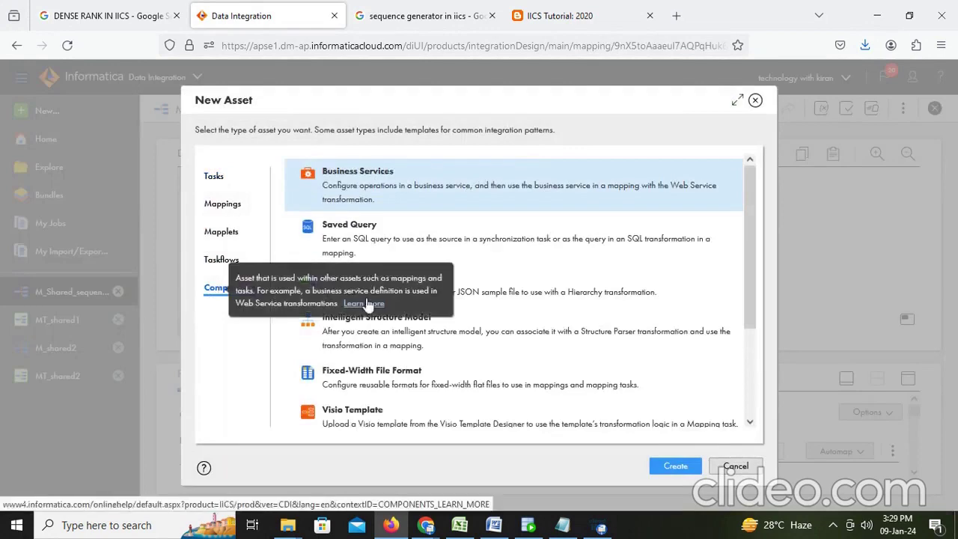
Create a new shared sequence and set its Number of Reserved Values to 100
left_click(225, 288)
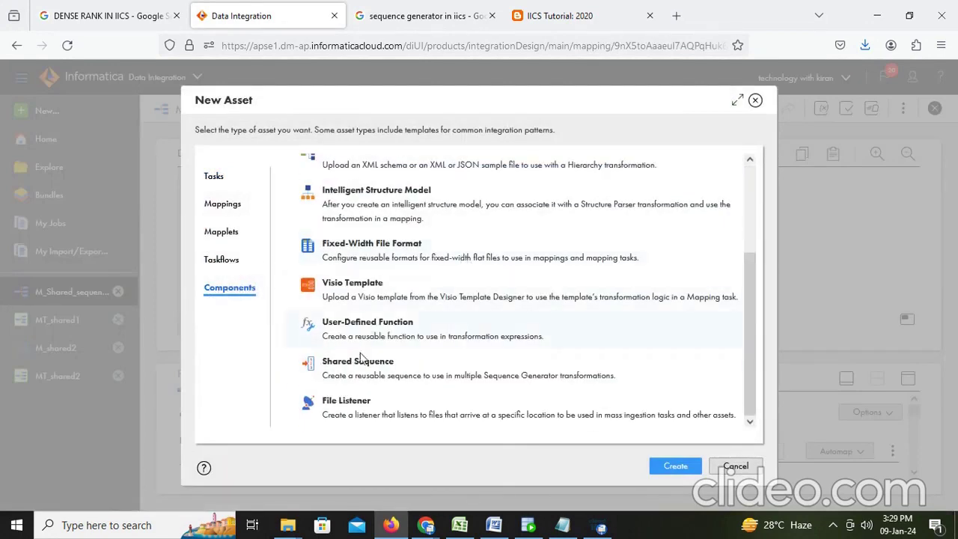
left_click(357, 374)
left_click(674, 466)
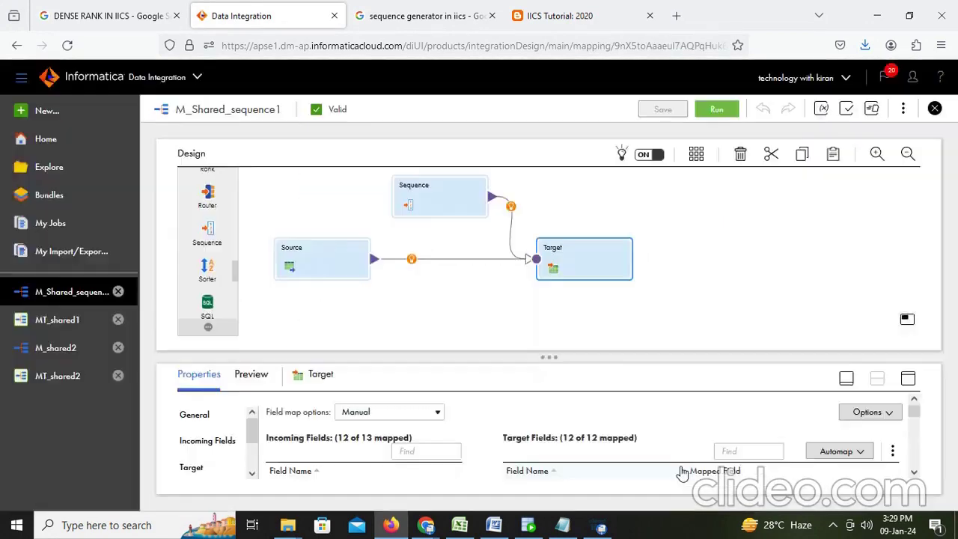
scroll(327, 223, "down", 1)
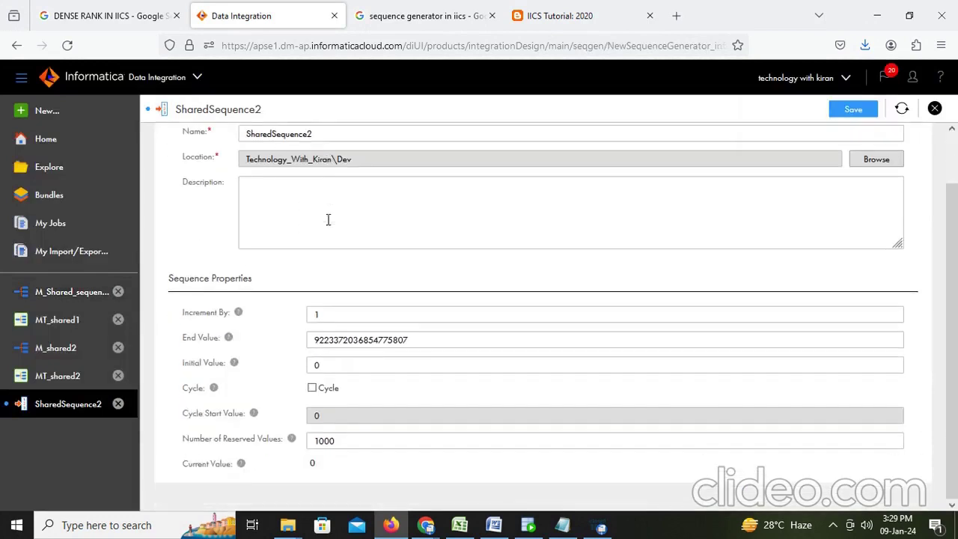
scroll(327, 224, "up", 1)
scroll(328, 224, "down", 1)
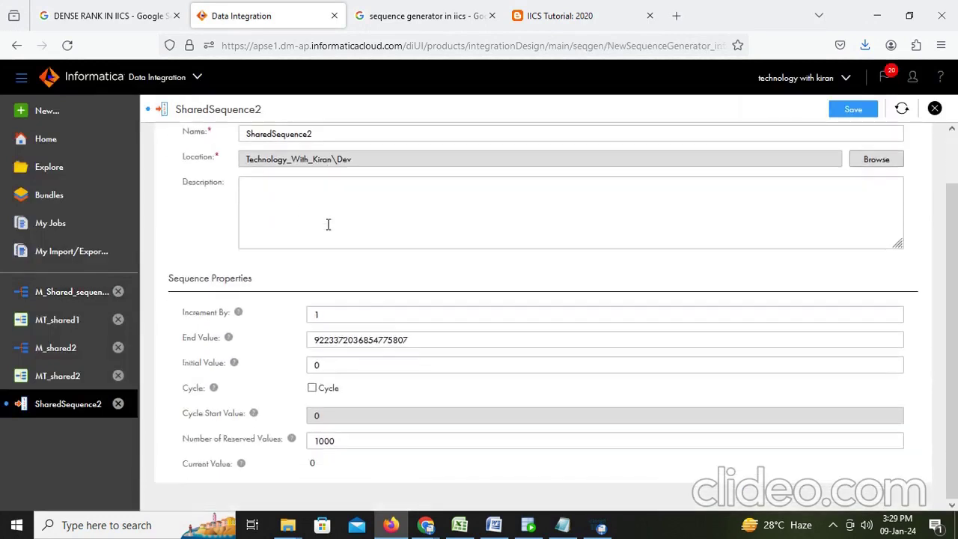
left_click(333, 440)
double_click(336, 440)
type("10")
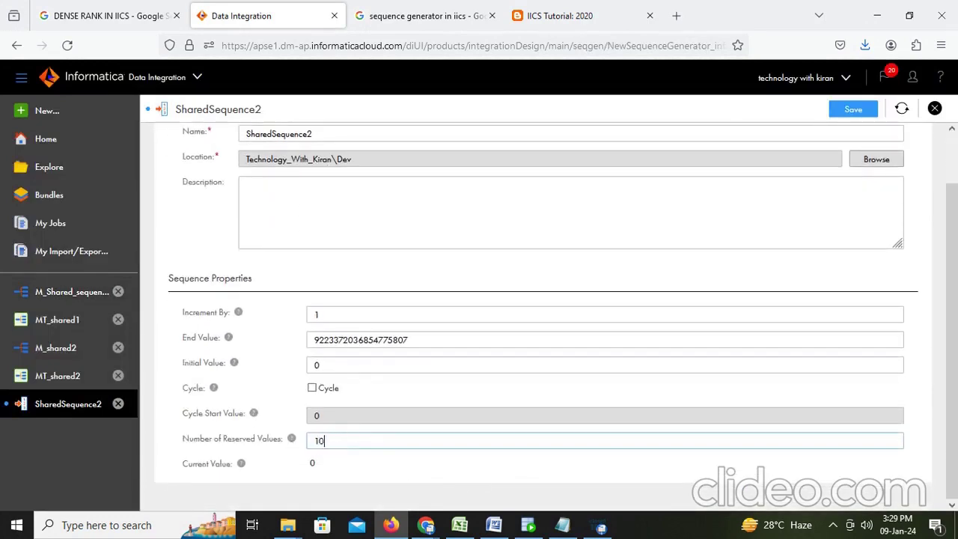
type("0")
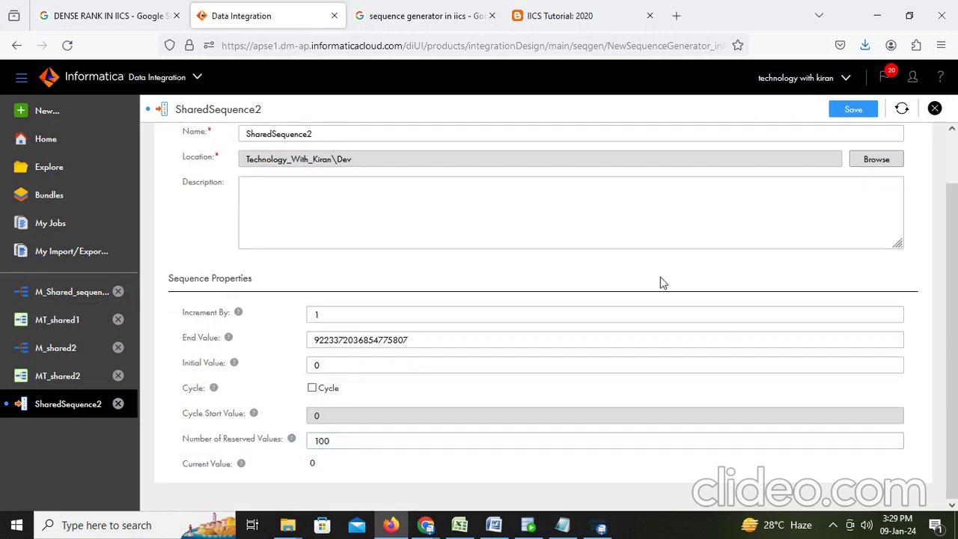
Try saving, note the error requiring at least 1000 reserved values, and discard the draft
scroll(809, 229, "up", 1)
left_click(855, 111)
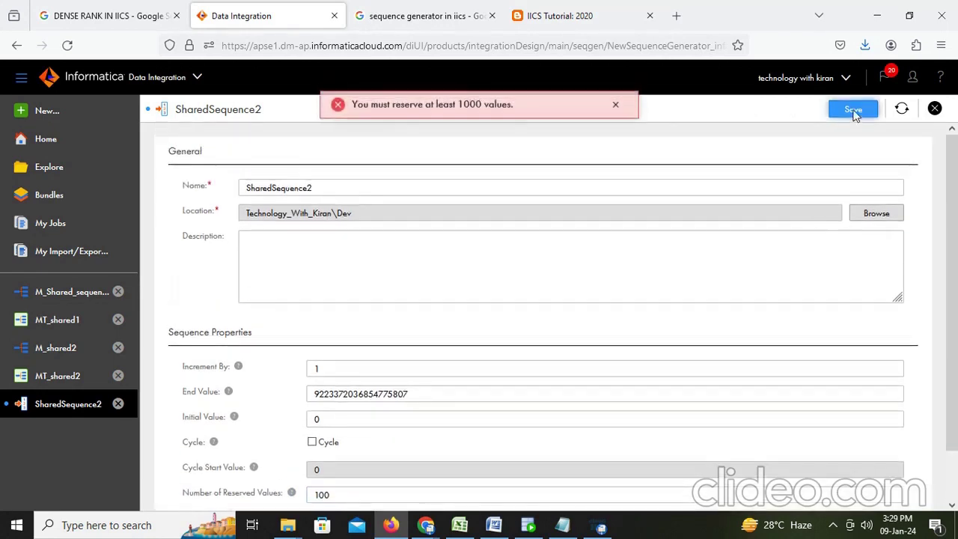
left_click_drag(346, 111, 522, 120)
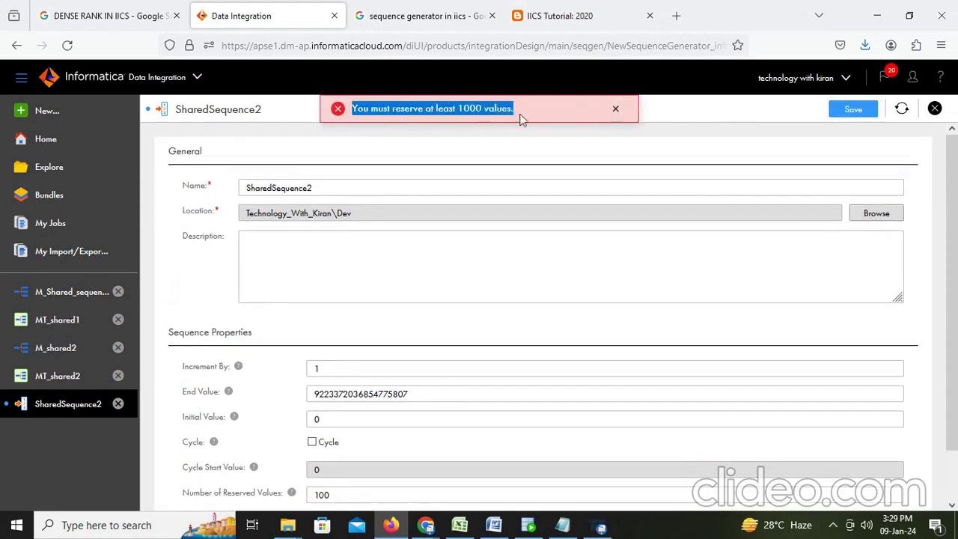
left_click(332, 495)
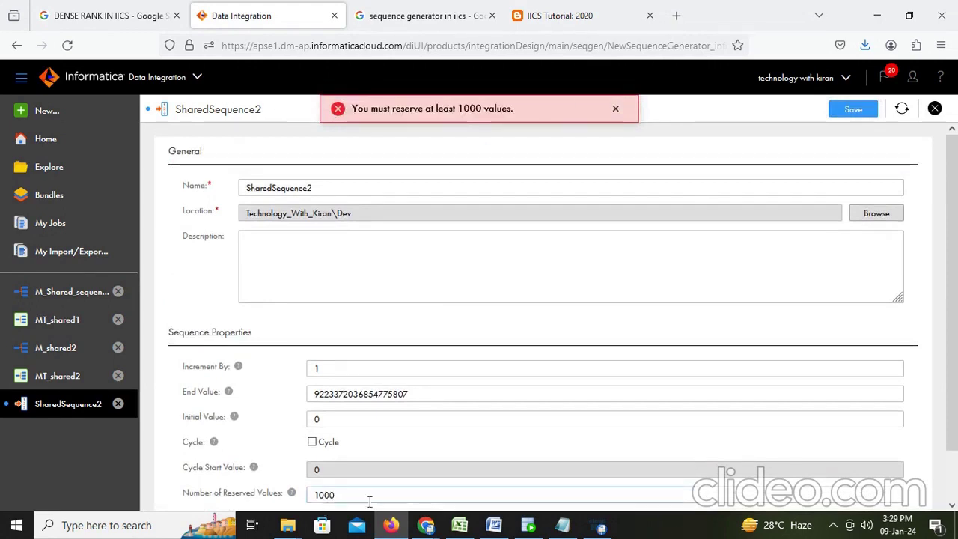
left_click(935, 109)
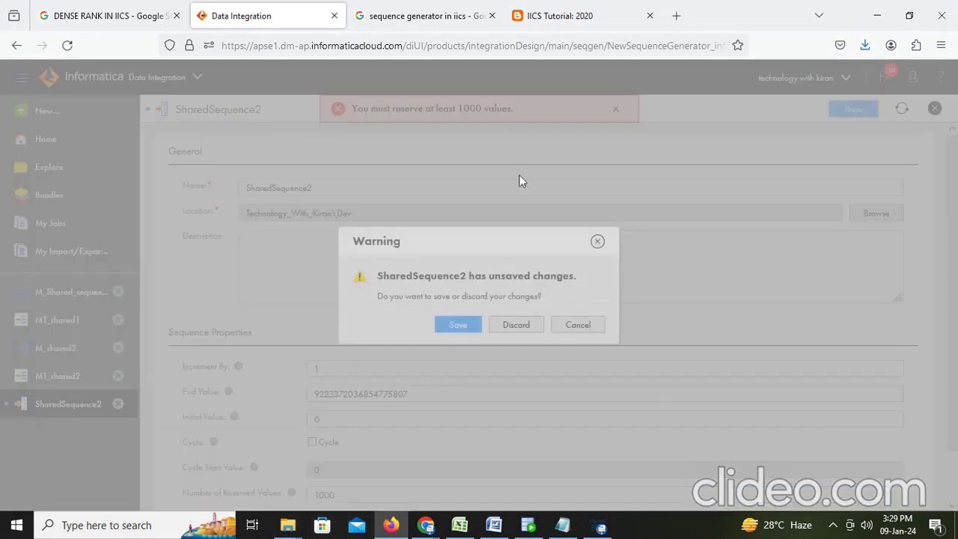
left_click(516, 325)
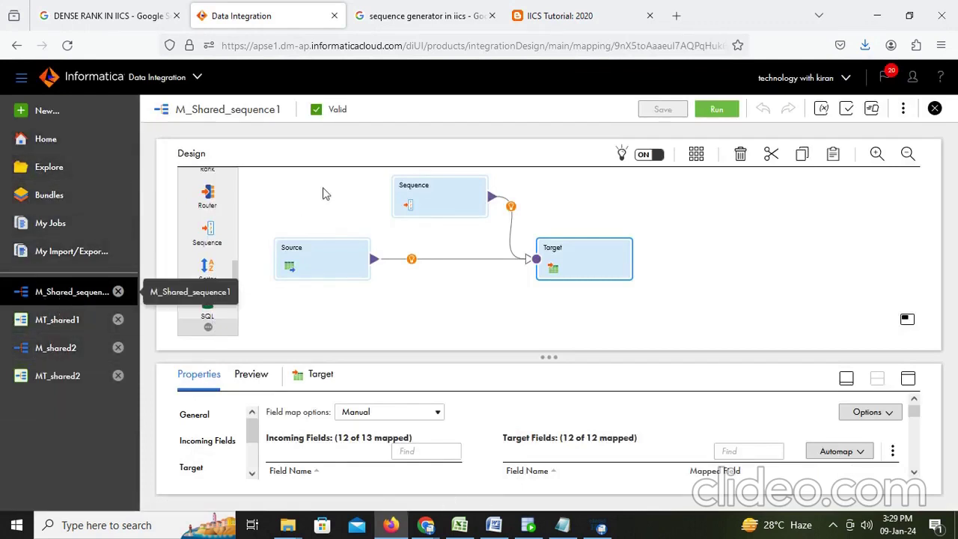
Inspect the Source's EMPLOYEES object on Desktop_Oracle_Src and its 11 fields
left_click(384, 318)
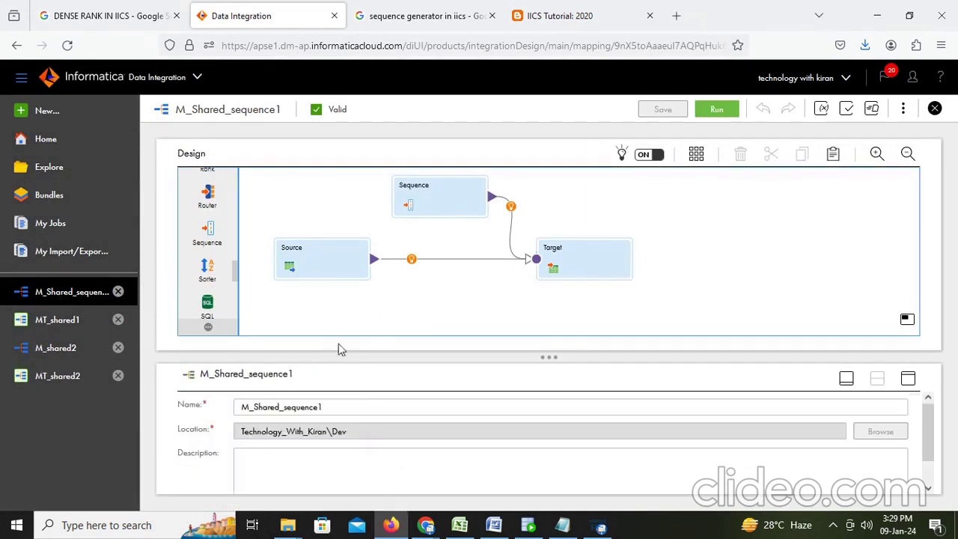
left_click(315, 260)
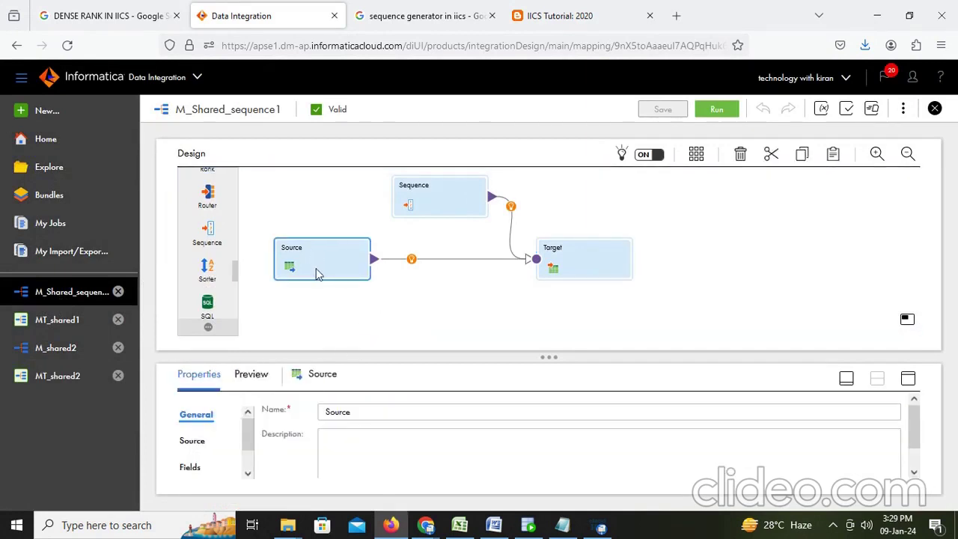
left_click(908, 378)
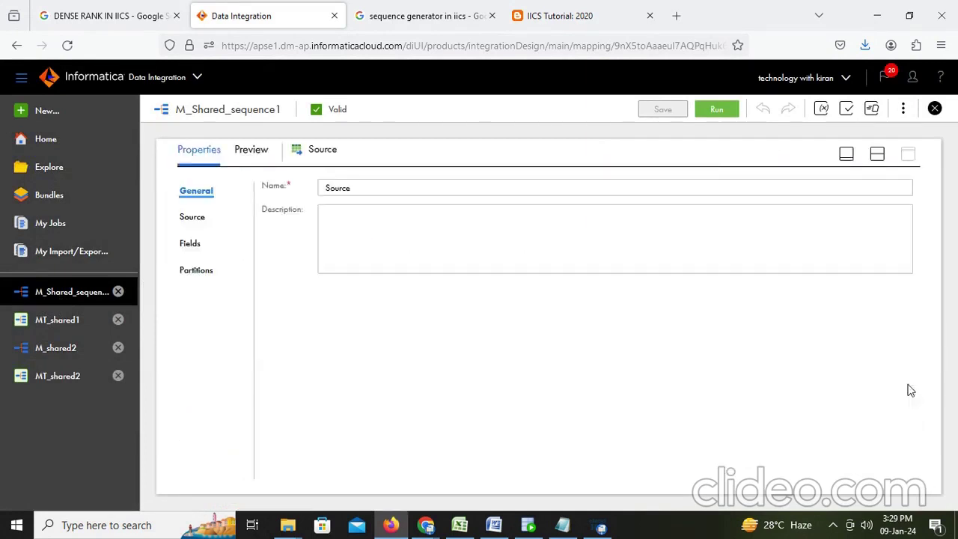
left_click(194, 218)
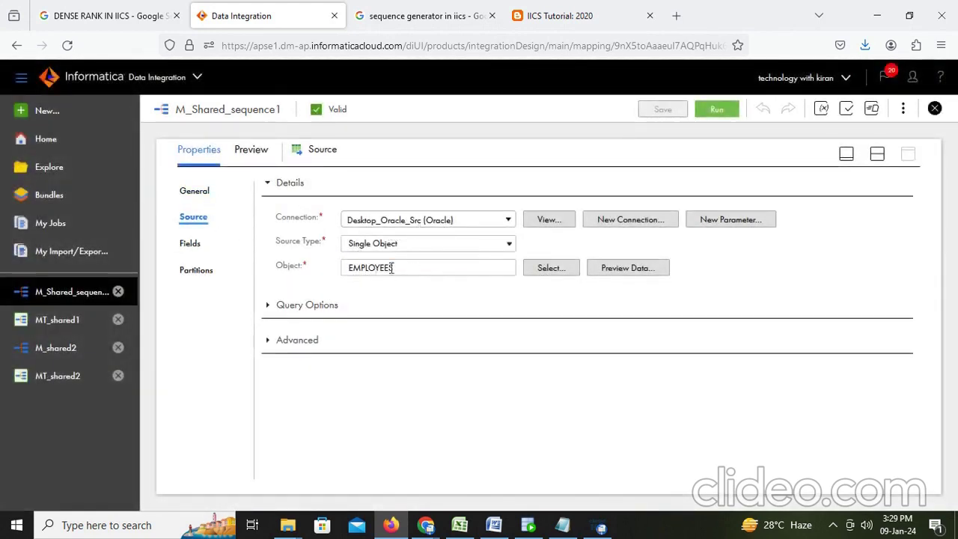
double_click(391, 268)
left_click(192, 244)
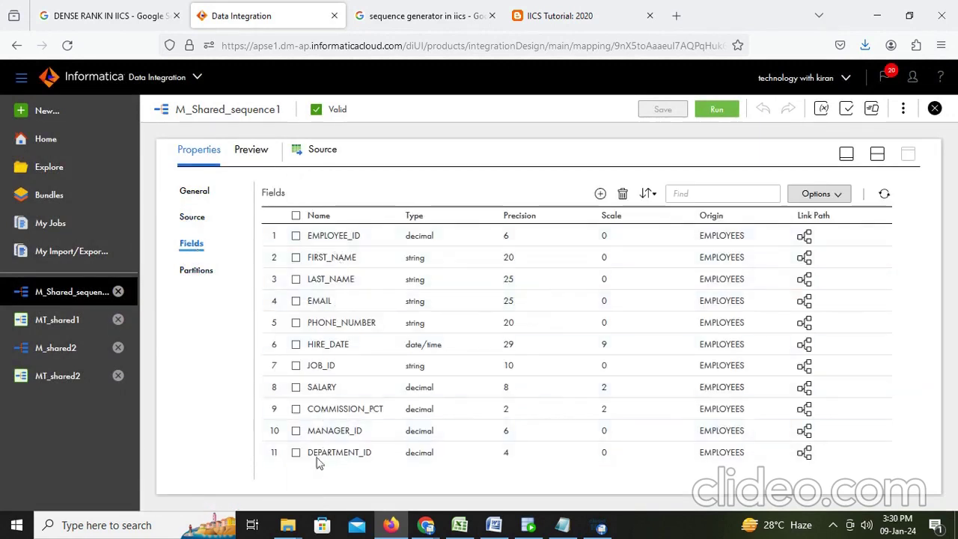
left_click(878, 154)
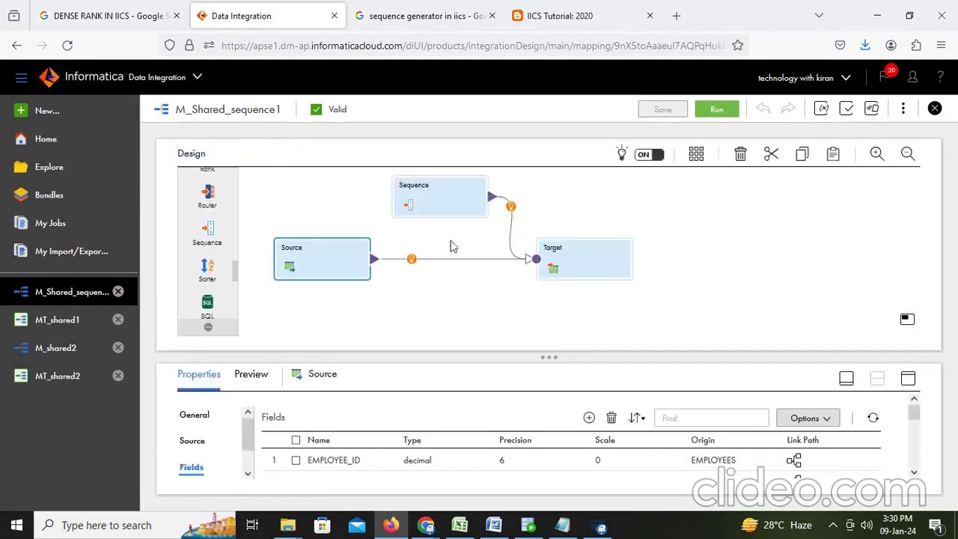
left_click(431, 208)
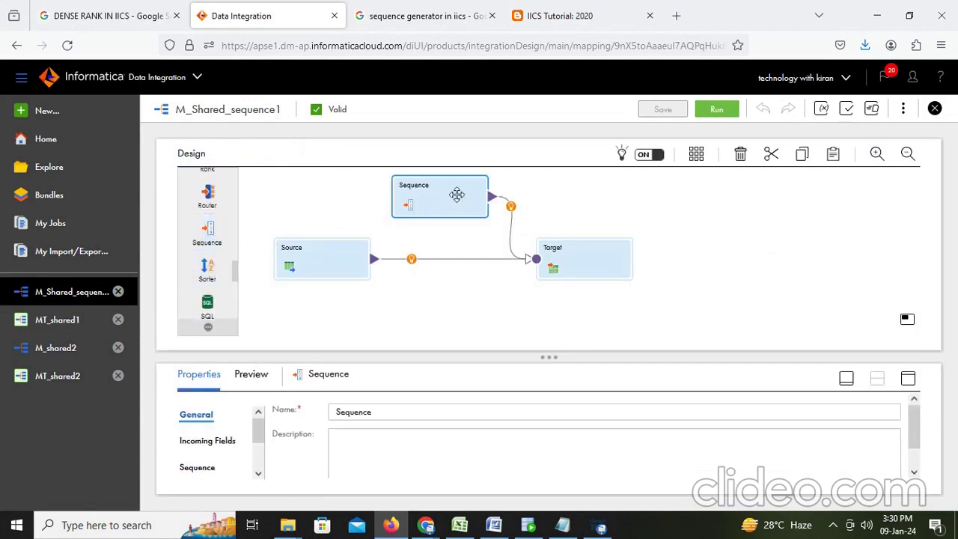
Re-select SharedSequence1 as the Sequence's shared sequence and save the mapping
left_click(908, 378)
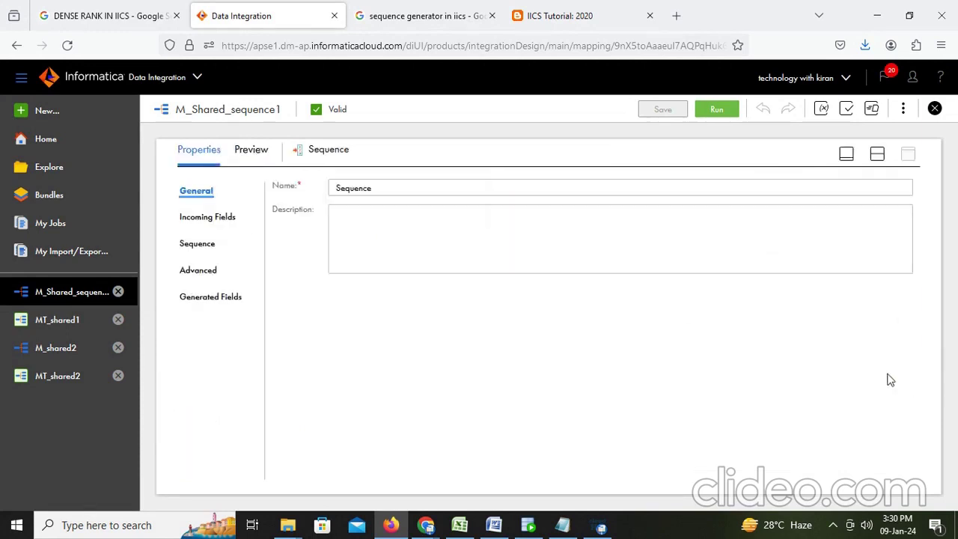
left_click(196, 244)
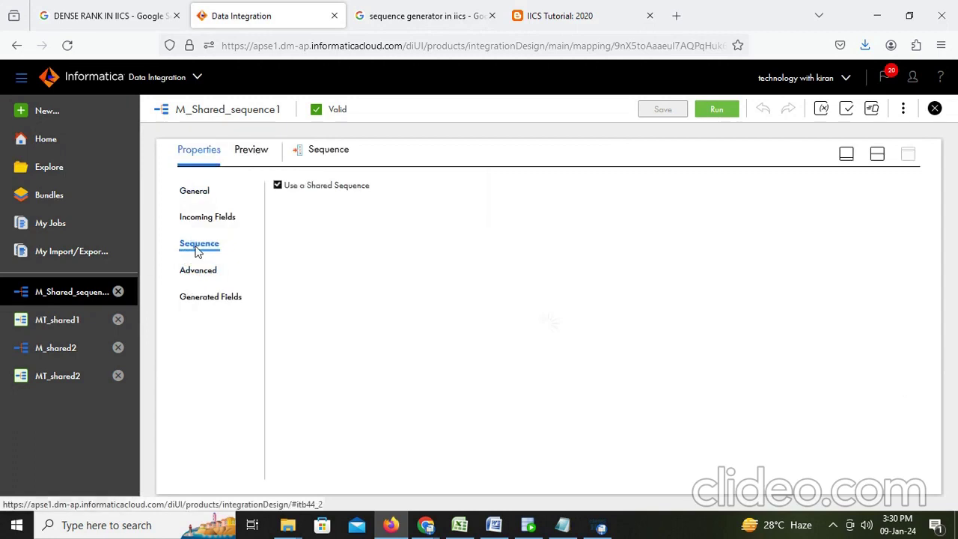
left_click(277, 185)
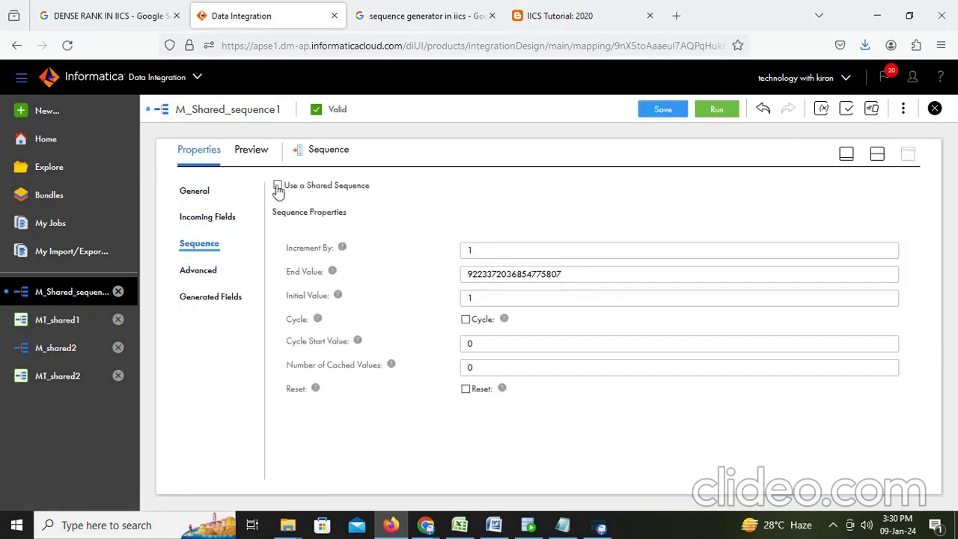
left_click(278, 186)
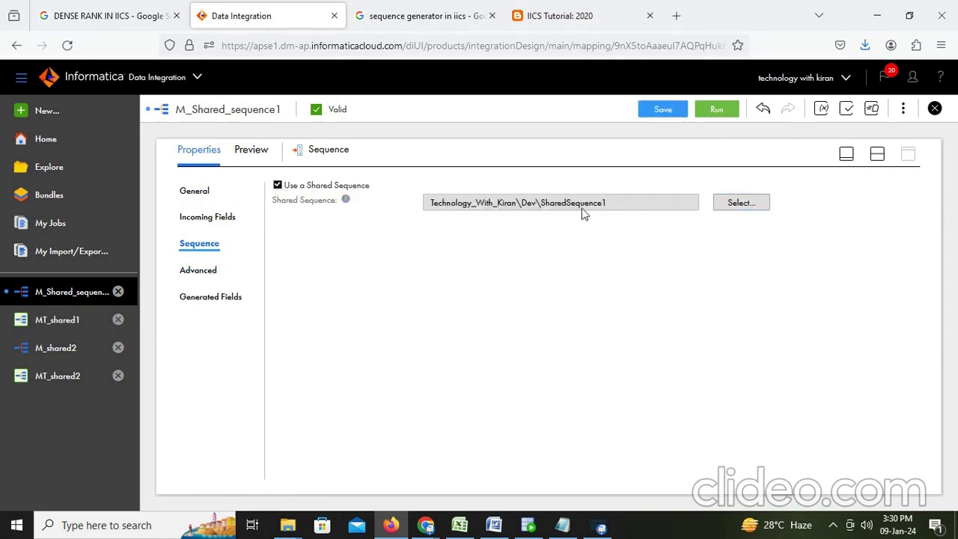
left_click(747, 204)
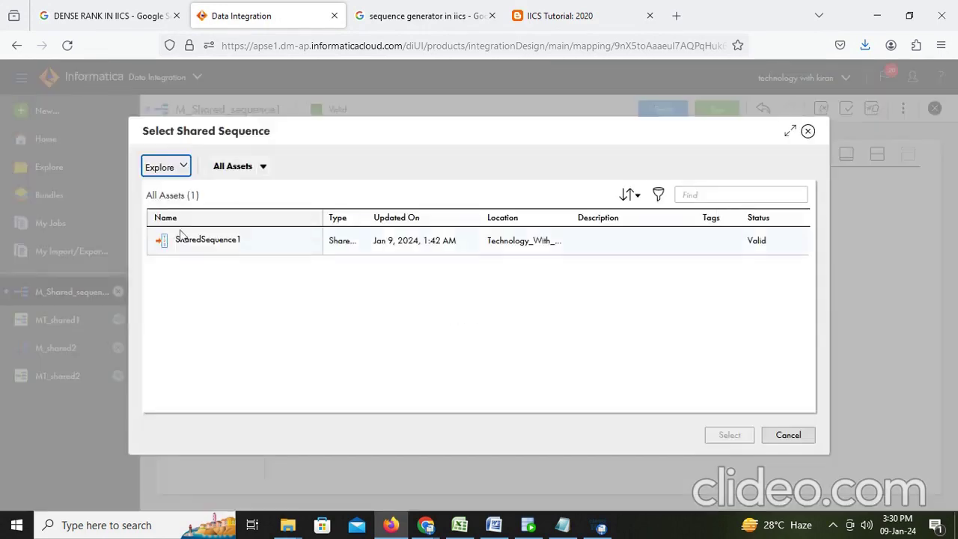
left_click(210, 247)
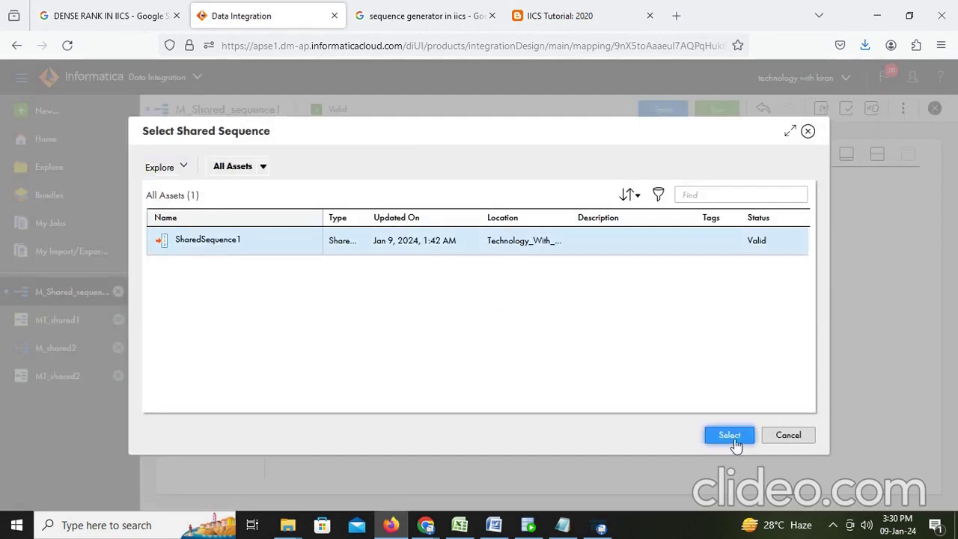
left_click(730, 436)
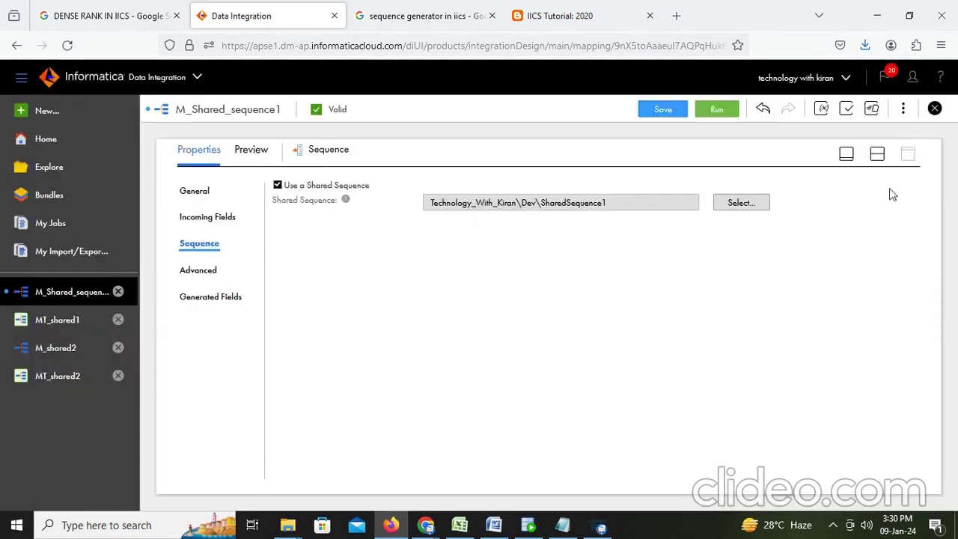
left_click(665, 113)
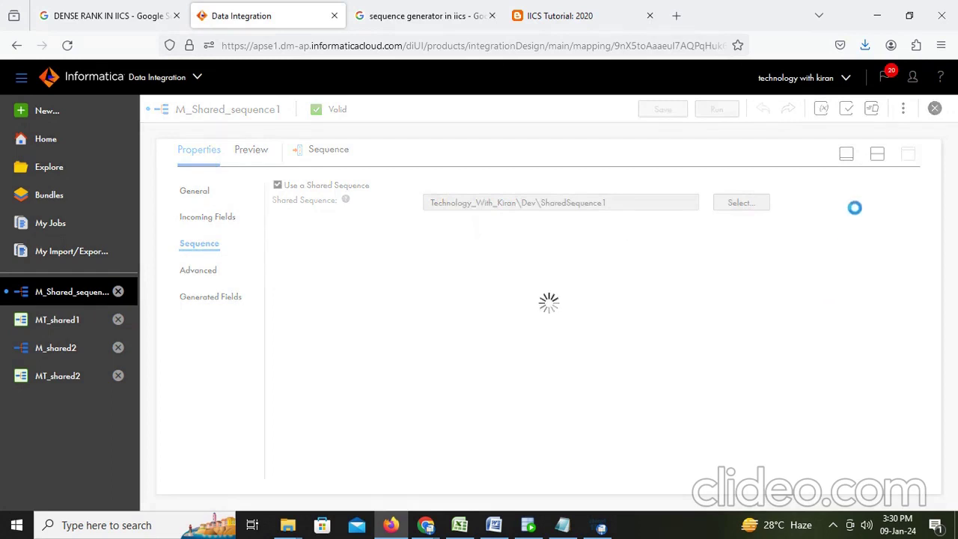
View the Target settings: insert into T_EMPLOYEES_HIST over Desktop_orcle_tgt
left_click(877, 155)
left_click(618, 250)
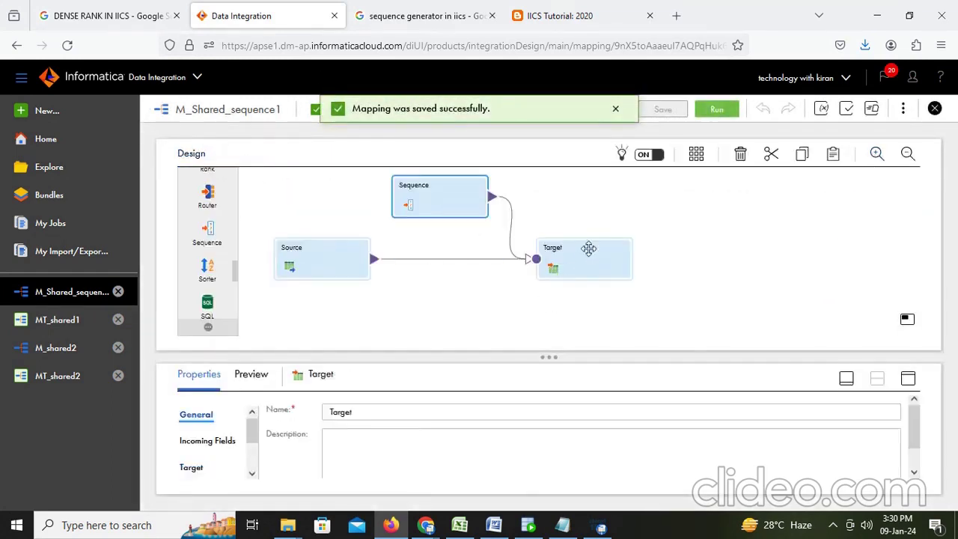
left_click(908, 378)
left_click(201, 249)
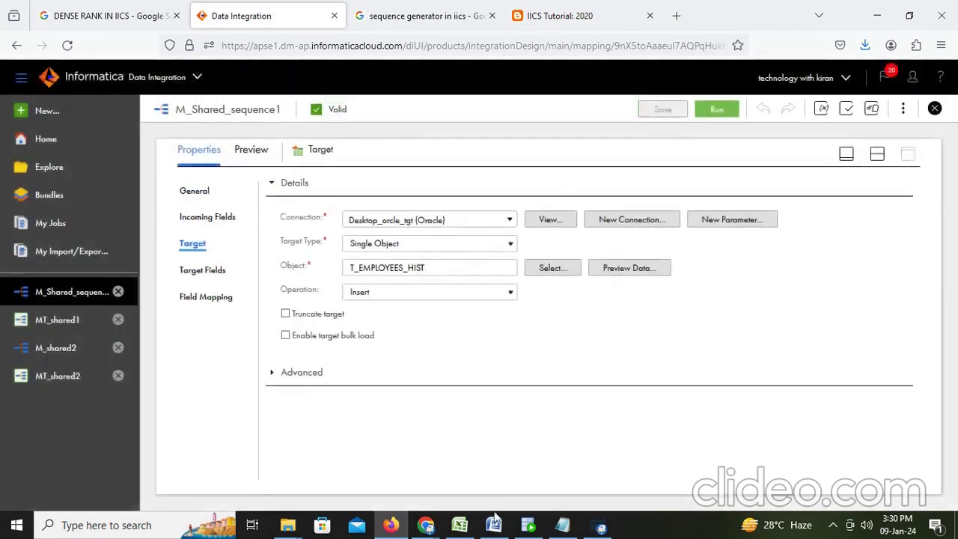
Re-run select * from T_EMPLOYEES_HIST in SQL Developer, confirming 0 rows, then return to Informatica
left_click(528, 525)
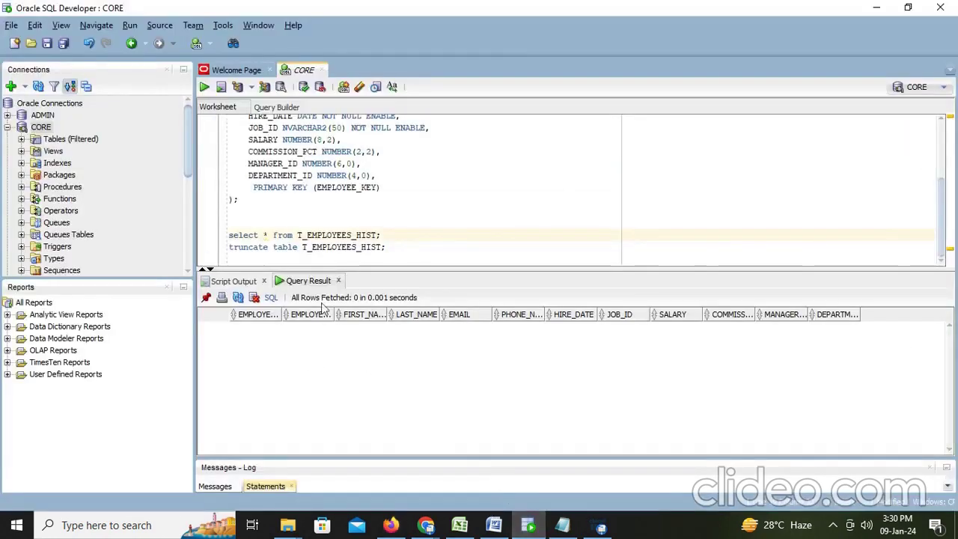
left_click(401, 239)
key("ctrl+Return")
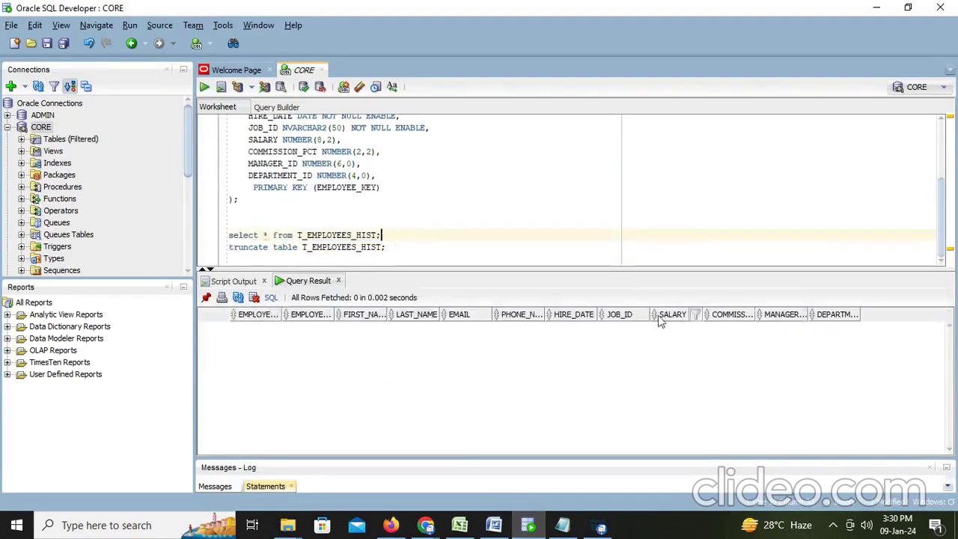
left_click(391, 525)
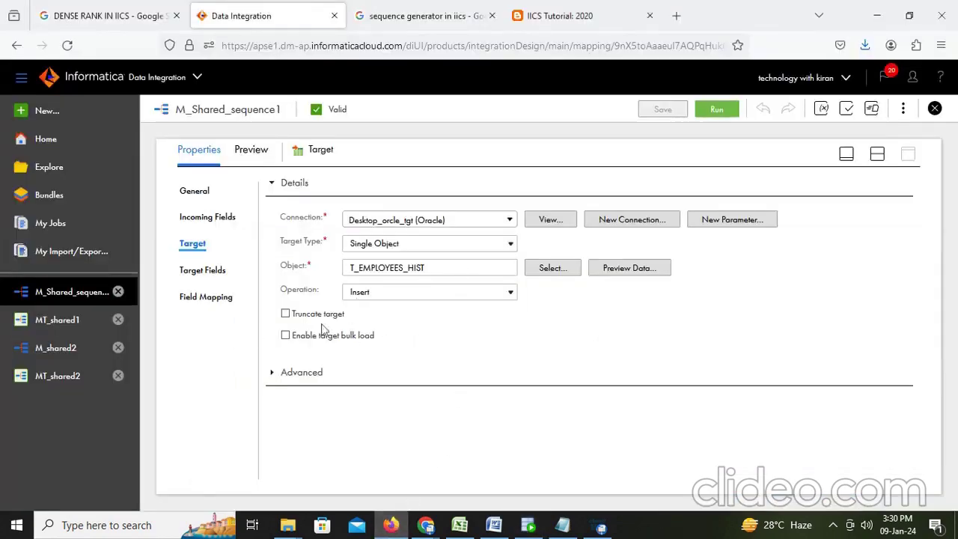
Check the Target fields and field mapping, where NEXTVAL feeds EMPLOYEE_KEY
left_click(207, 275)
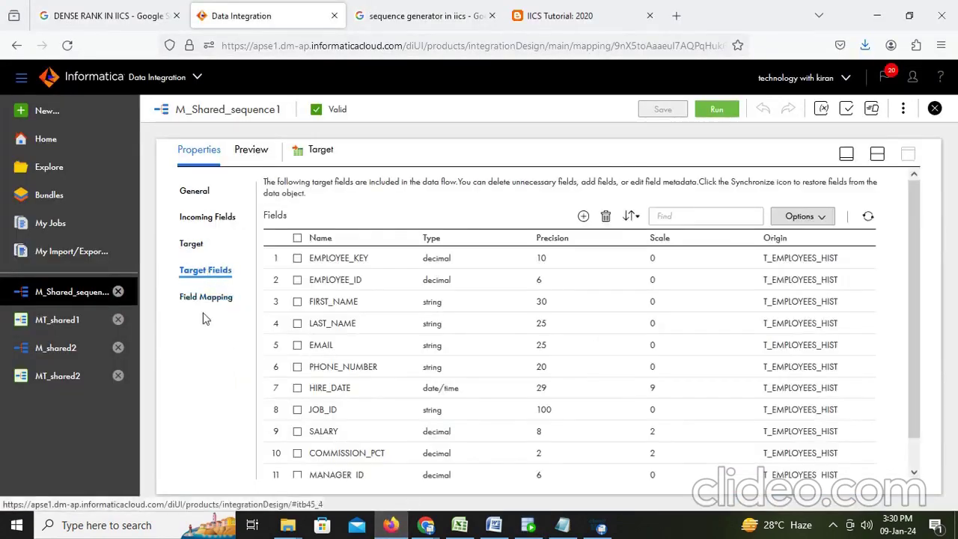
left_click(204, 299)
scroll(326, 333, "down", 2)
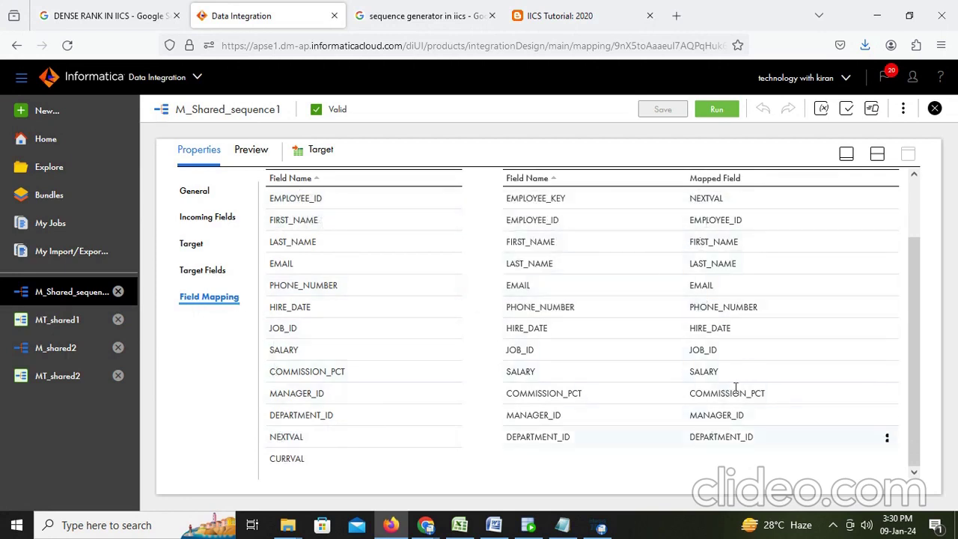
left_click(876, 155)
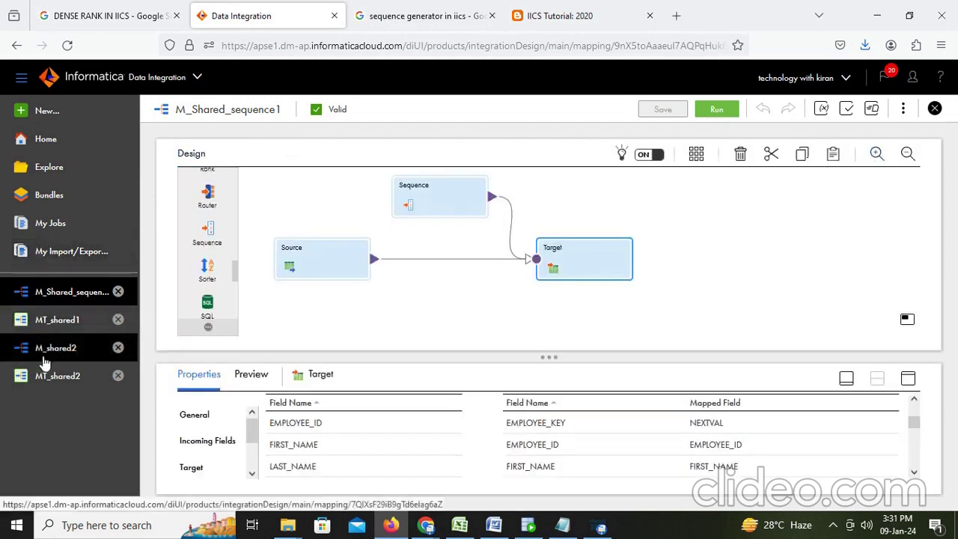
Verify MT_shared1 uses M_Shared_sequence1, cancel without changes, and open the M_shared2 mapping
left_click(42, 320)
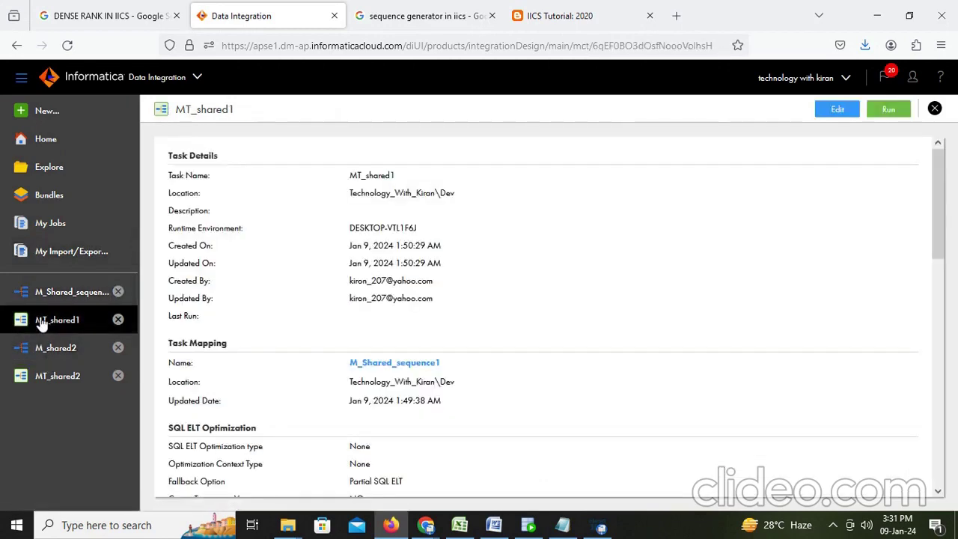
scroll(299, 357, "down", 8)
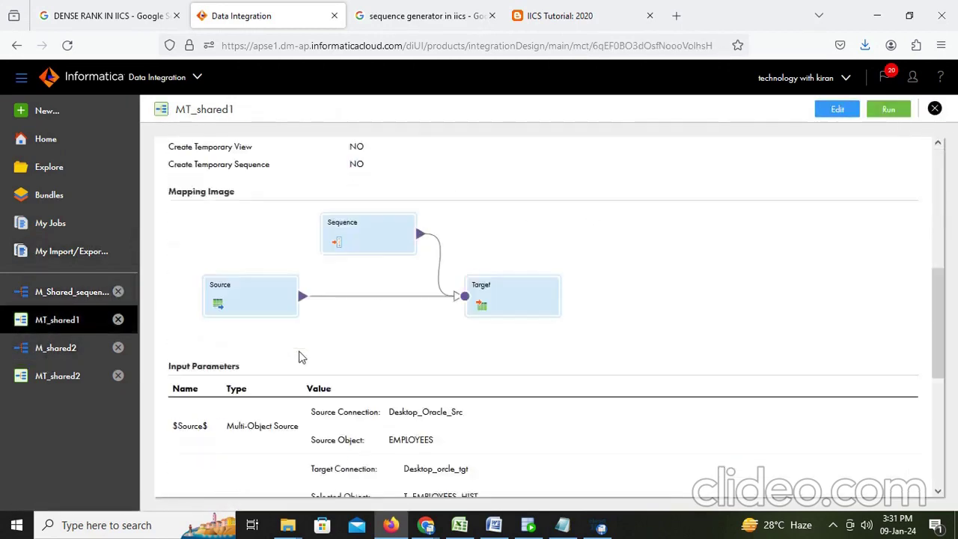
scroll(459, 346, "up", 8)
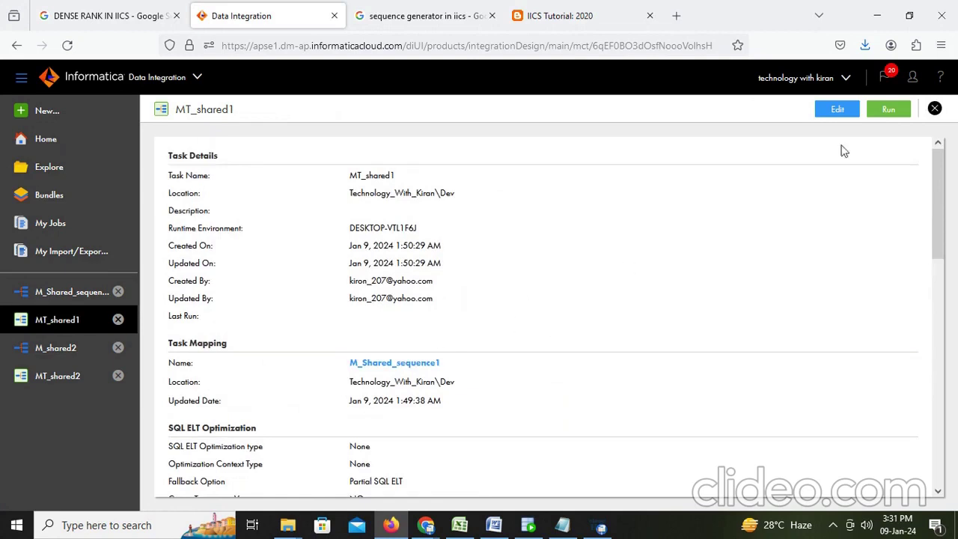
left_click(838, 110)
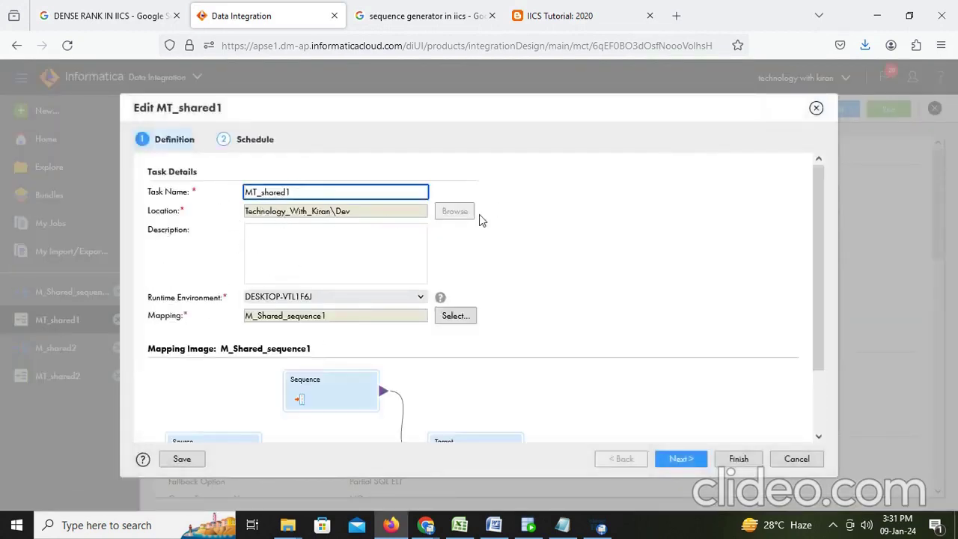
left_click(456, 316)
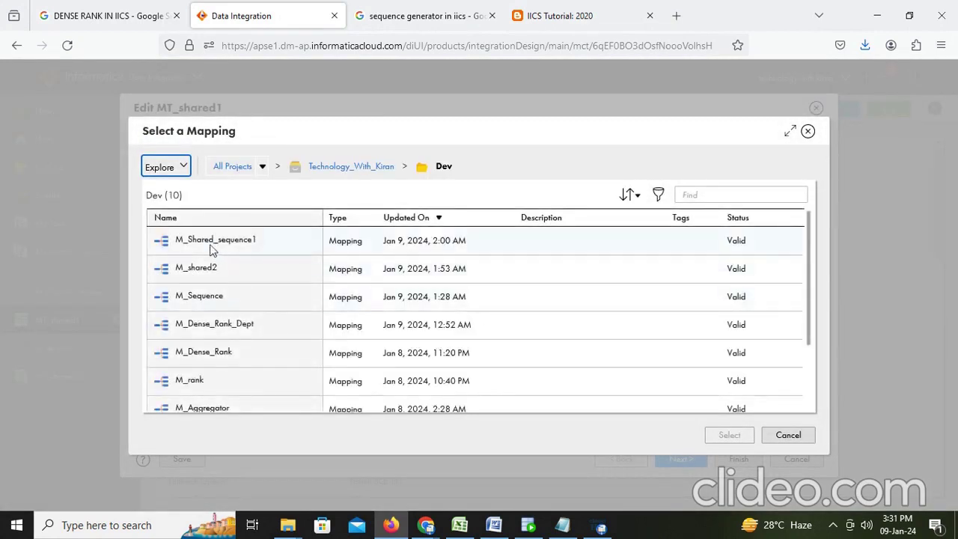
left_click(790, 435)
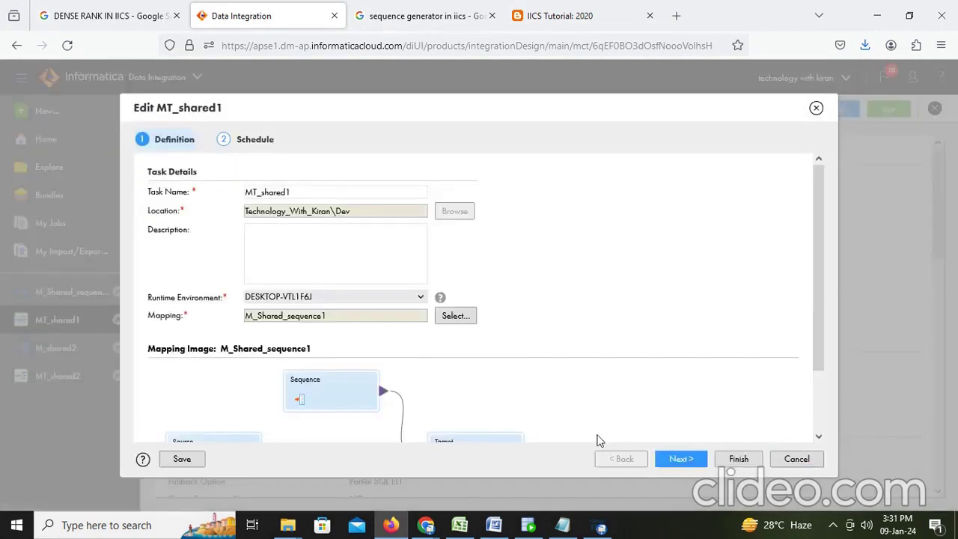
scroll(607, 410, "down", 2)
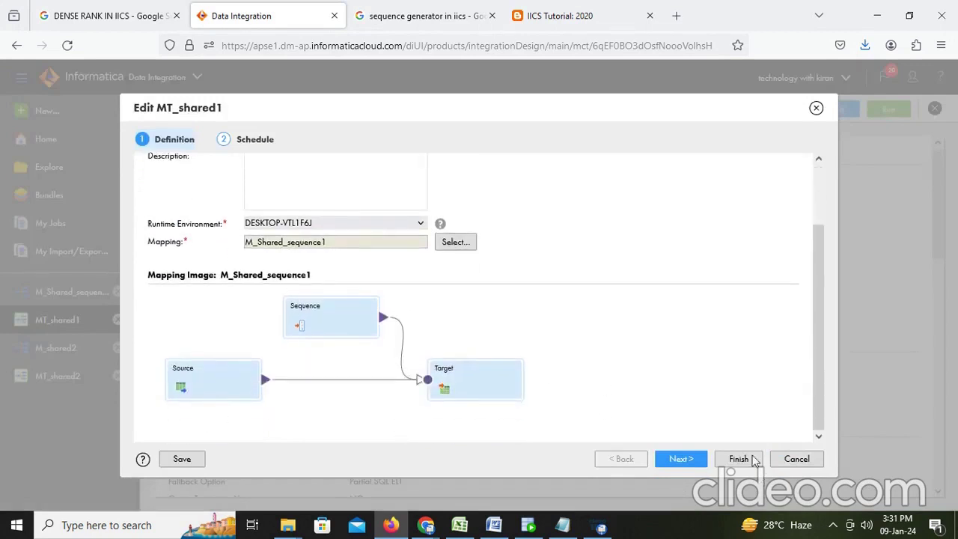
left_click(799, 460)
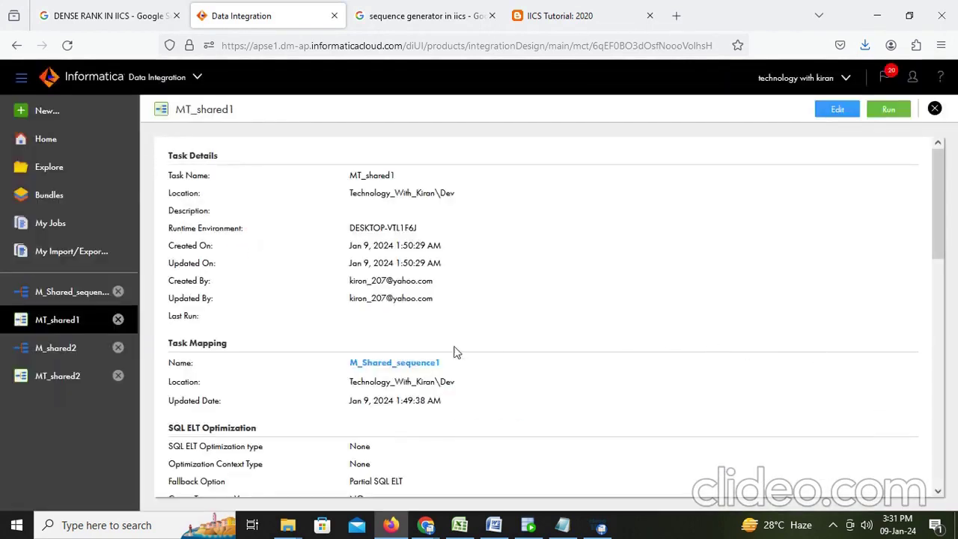
left_click(70, 358)
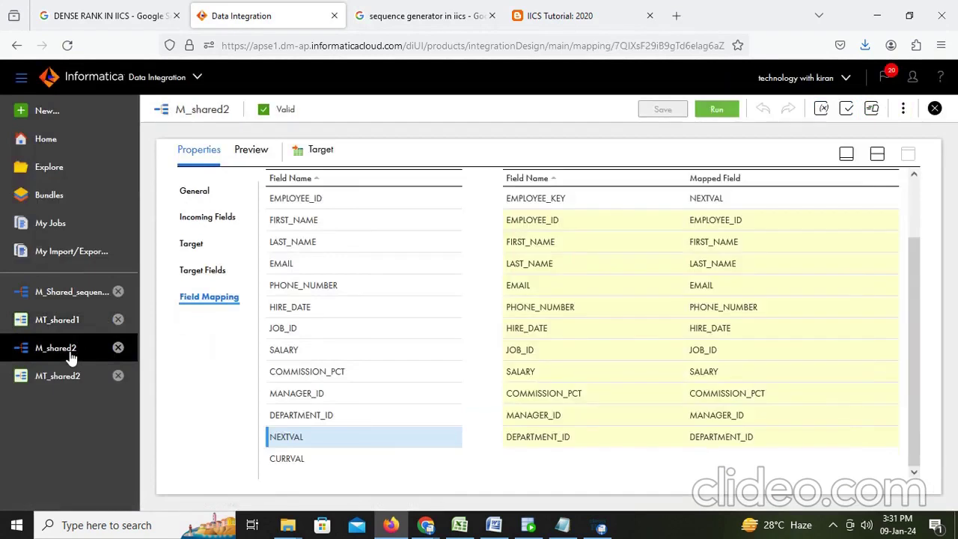
Review the M_shared2 Source's connection and object settings
left_click(878, 153)
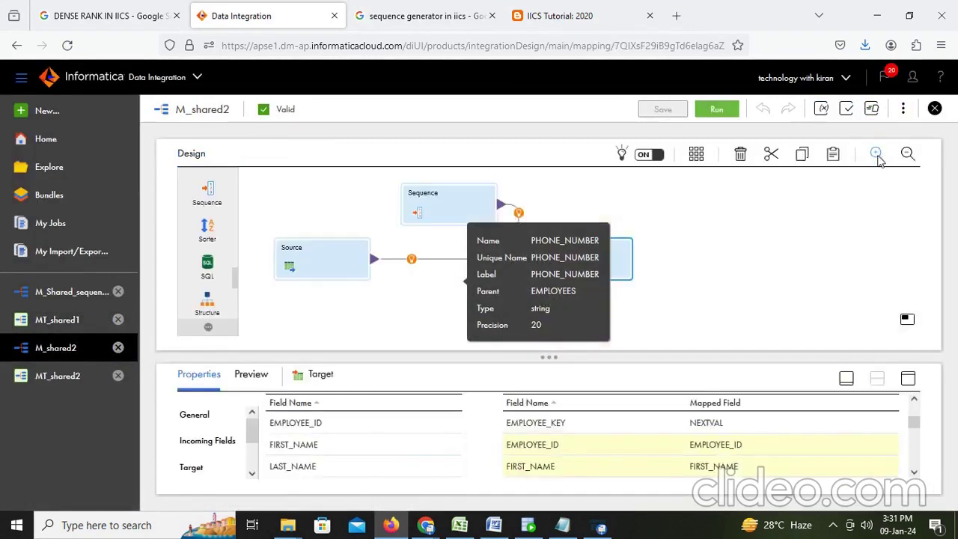
left_click(322, 269)
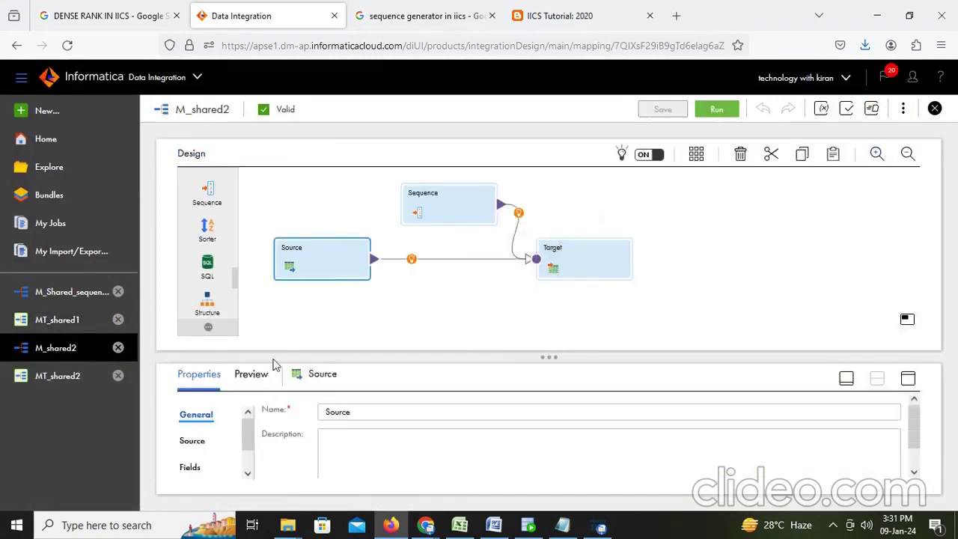
left_click(908, 379)
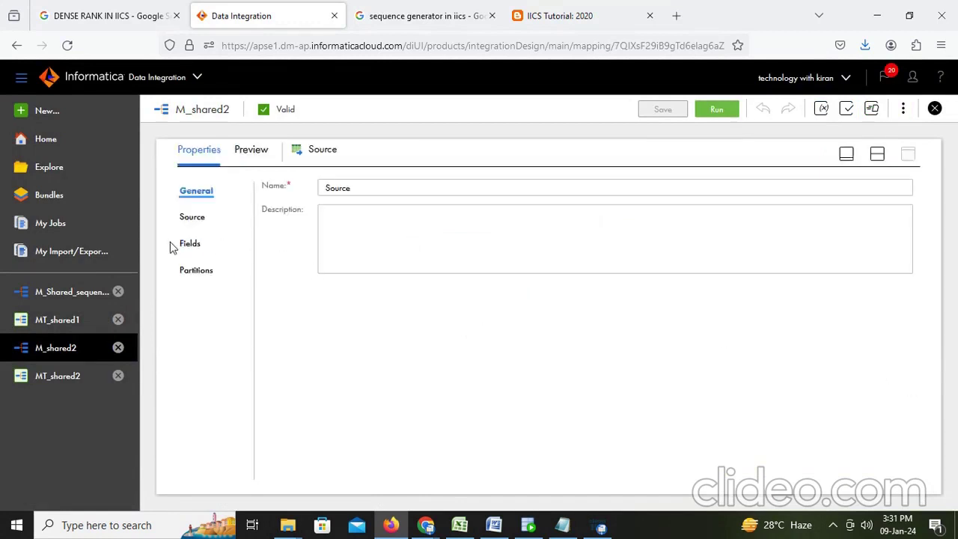
left_click(192, 218)
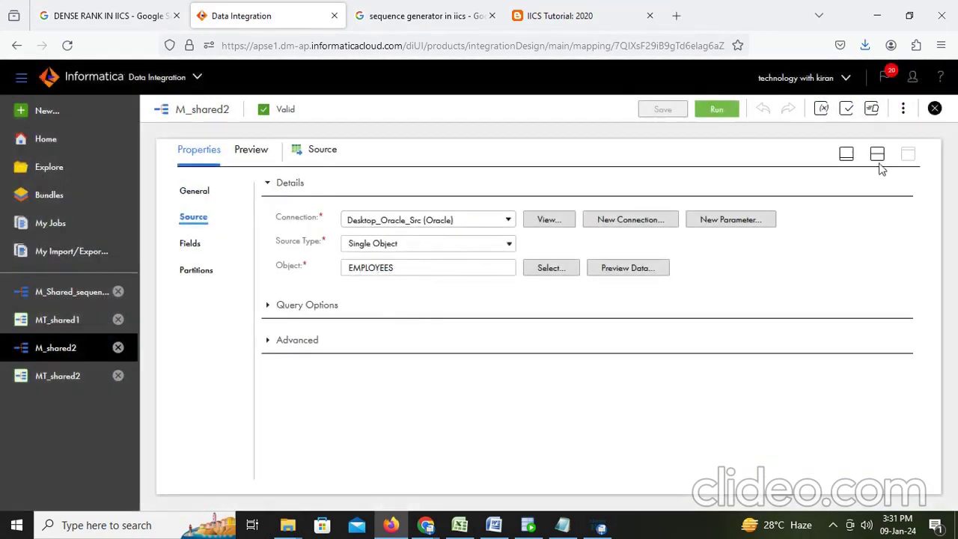
left_click(877, 154)
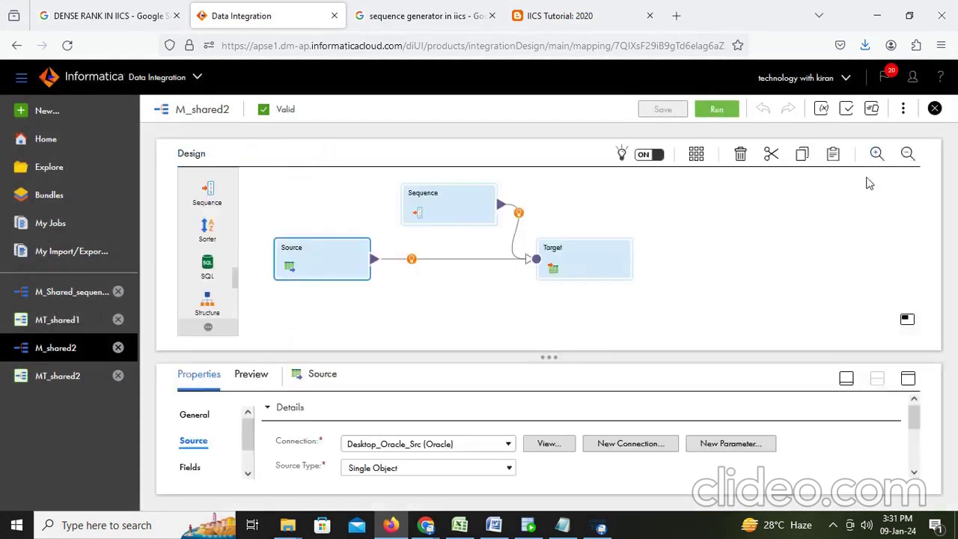
Confirm the Sequence uses SharedSequence1 with Optional and Disable incoming fields enabled
left_click(448, 214)
left_click(908, 378)
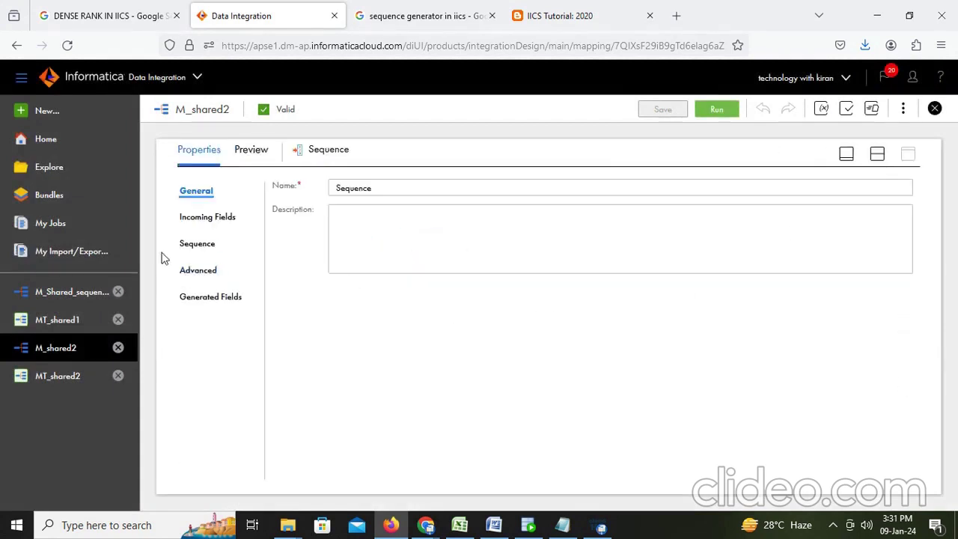
left_click(191, 248)
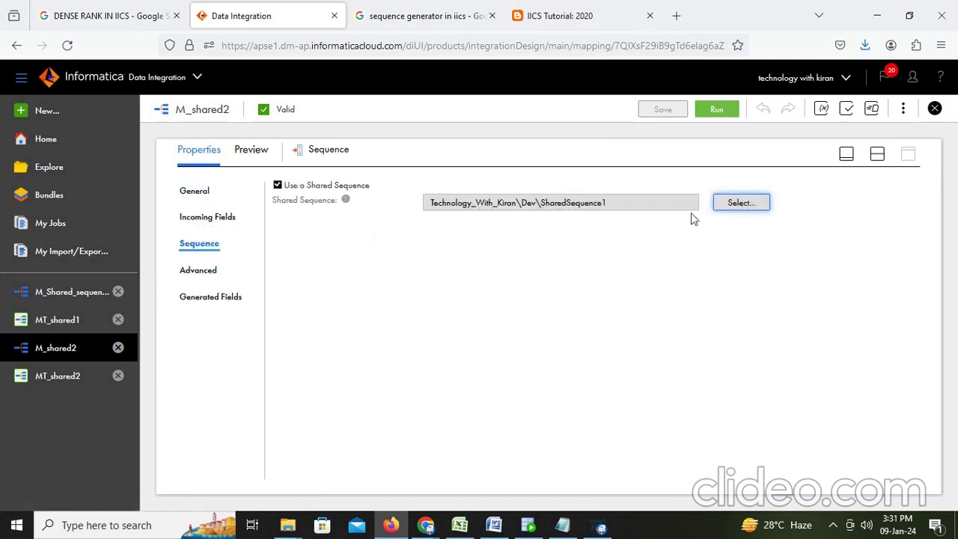
left_click(878, 153)
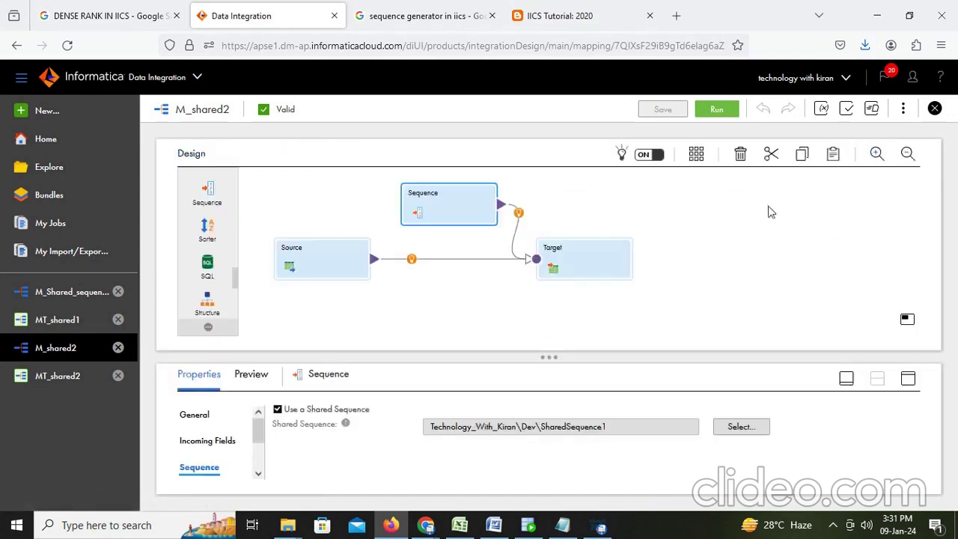
left_click(908, 377)
left_click(207, 271)
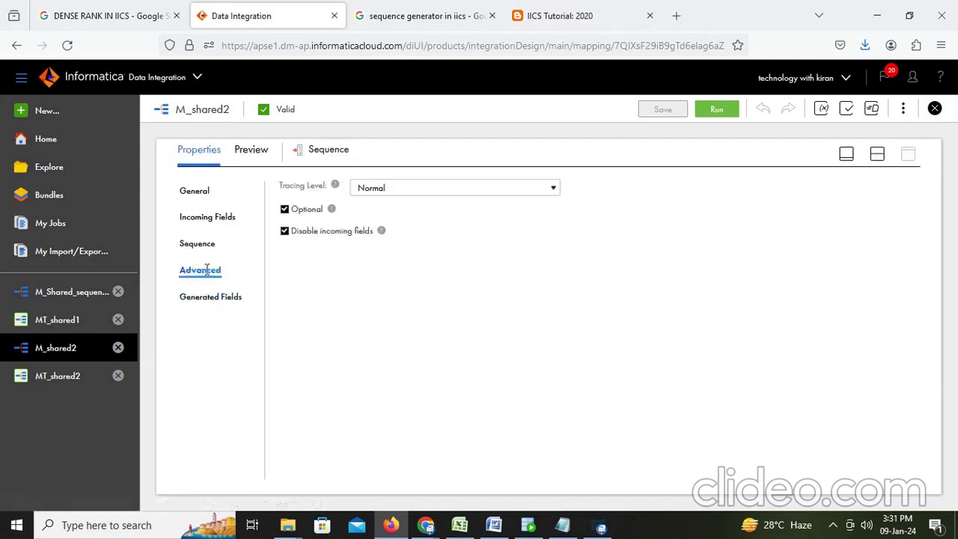
left_click_drag(374, 232, 313, 238)
left_click(419, 248)
left_click_drag(389, 241, 282, 240)
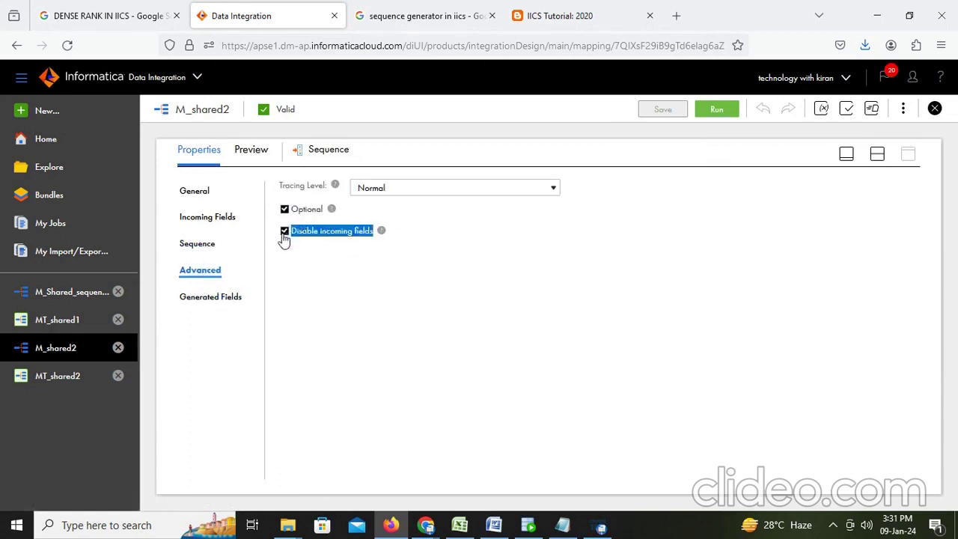
left_click(444, 273)
left_click(877, 155)
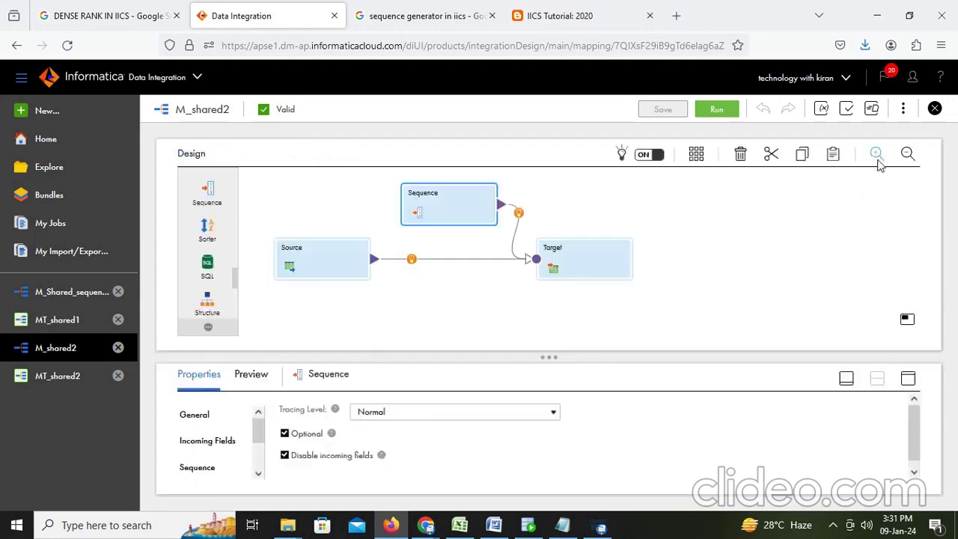
left_click(576, 260)
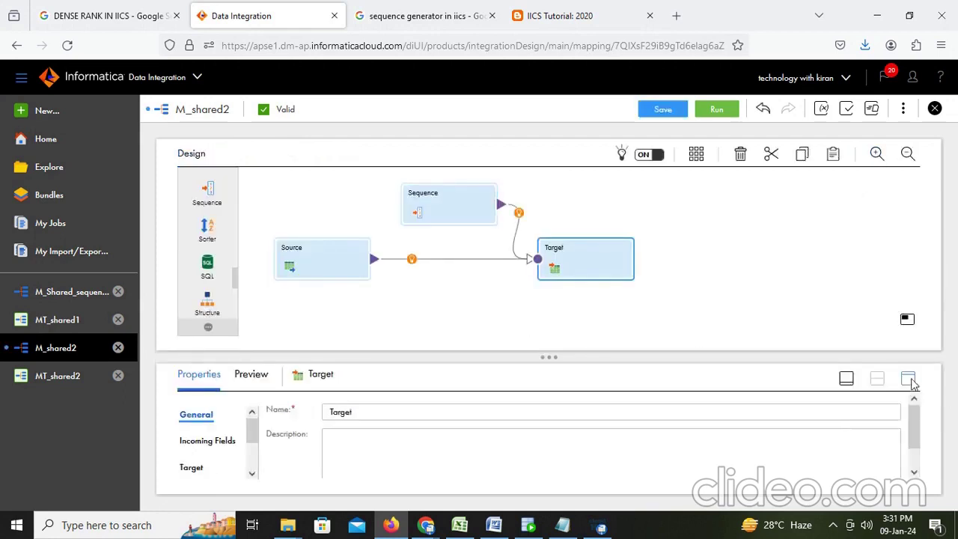
Show the Target field mapping with EMPLOYEE_KEY fed by NEXTVAL, then switch to the Word notes
left_click(909, 378)
left_click(193, 299)
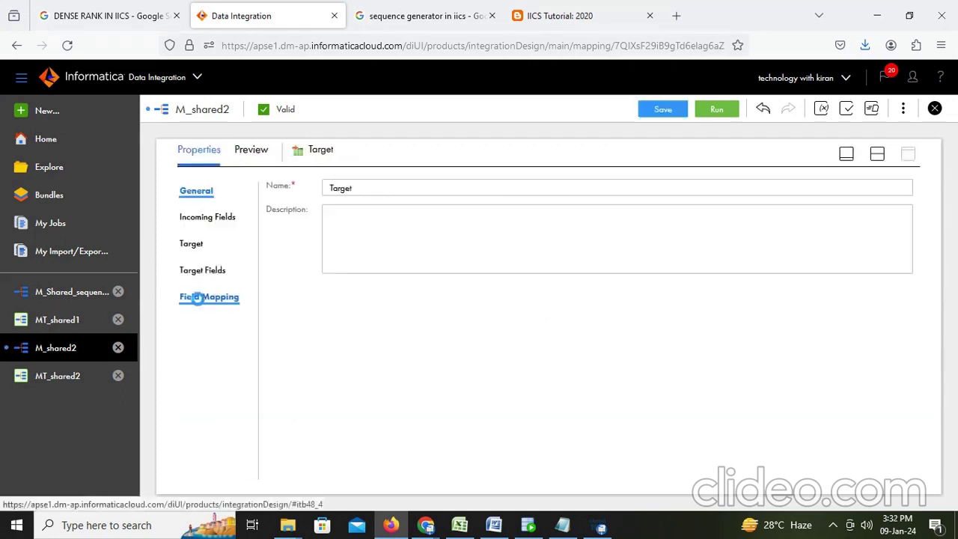
scroll(439, 342, "down", 2)
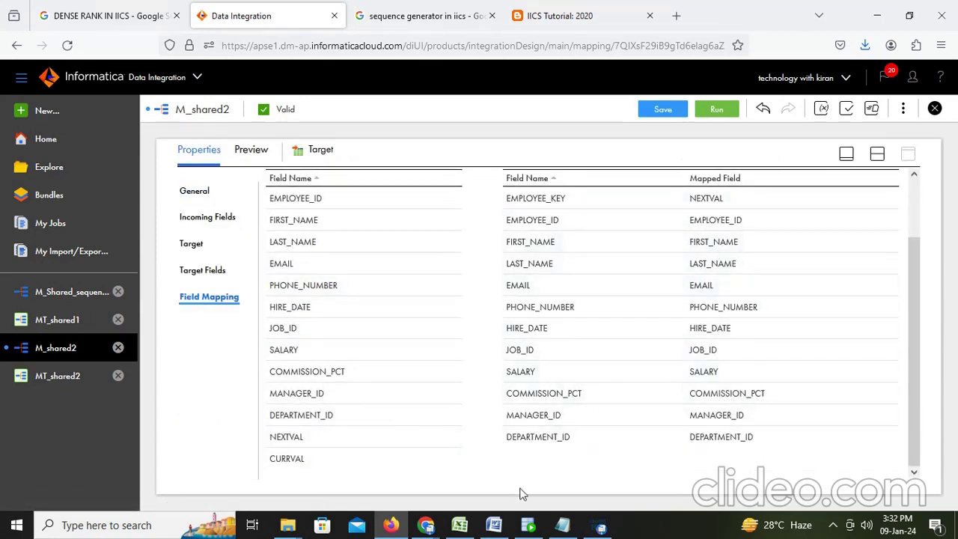
left_click(495, 525)
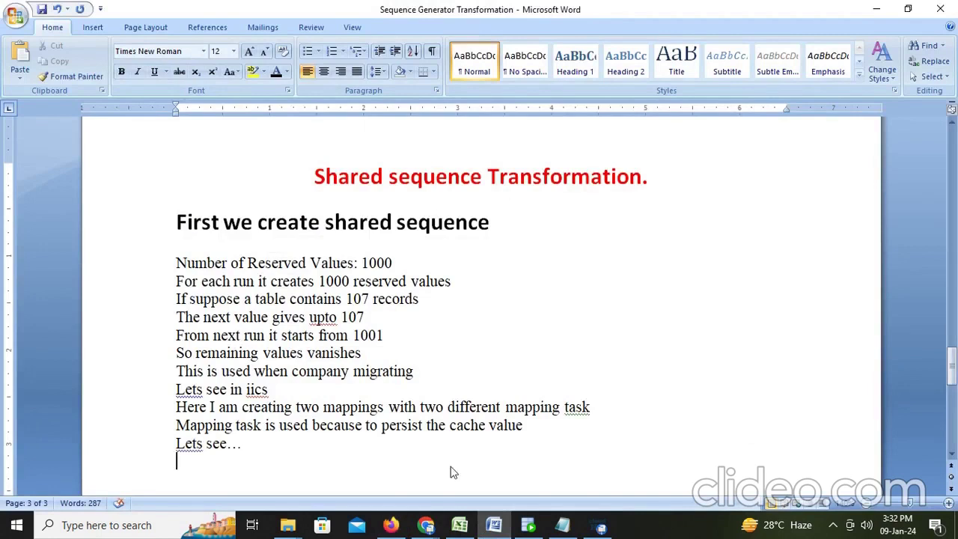
Add the lines 'Here we are taking two different mappings with two different task' and 'now I run first mapping'
type("Here")
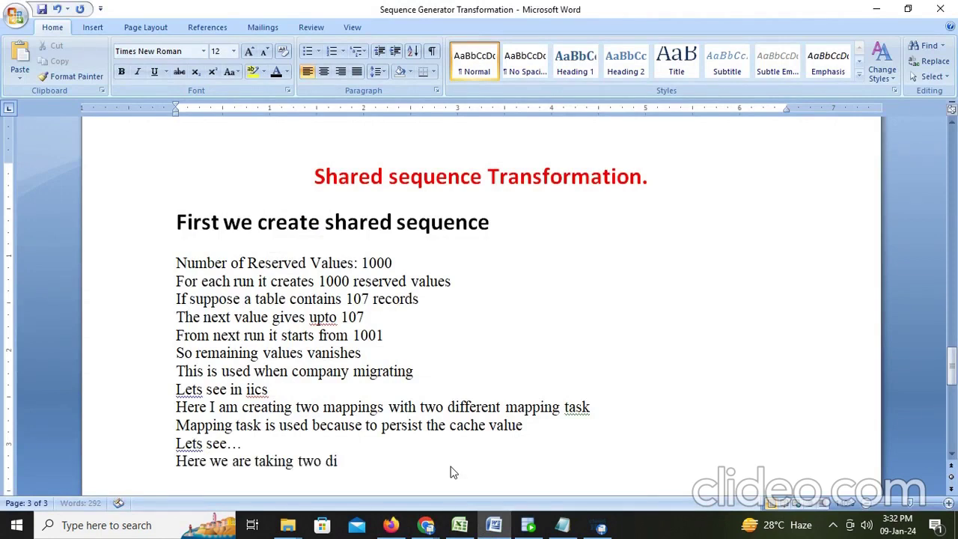
type("we are taking two different m")
key("BackSpace")
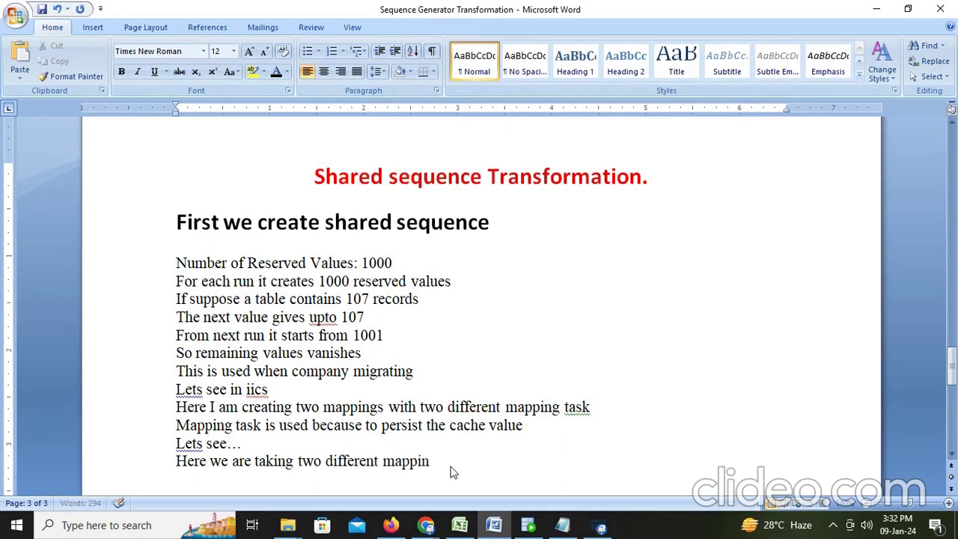
type("ings with two diff")
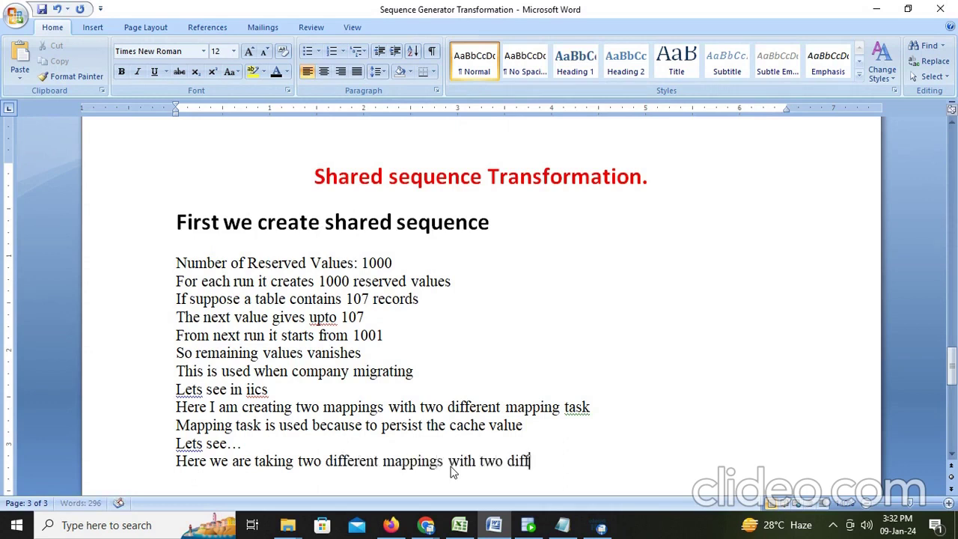
type("erent task")
key("Return")
type("n")
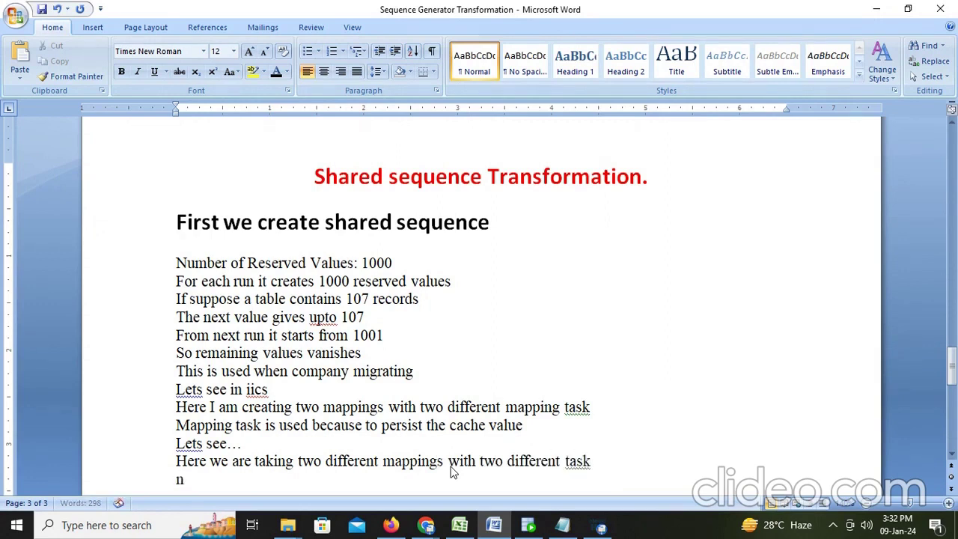
type("ow I run first ma")
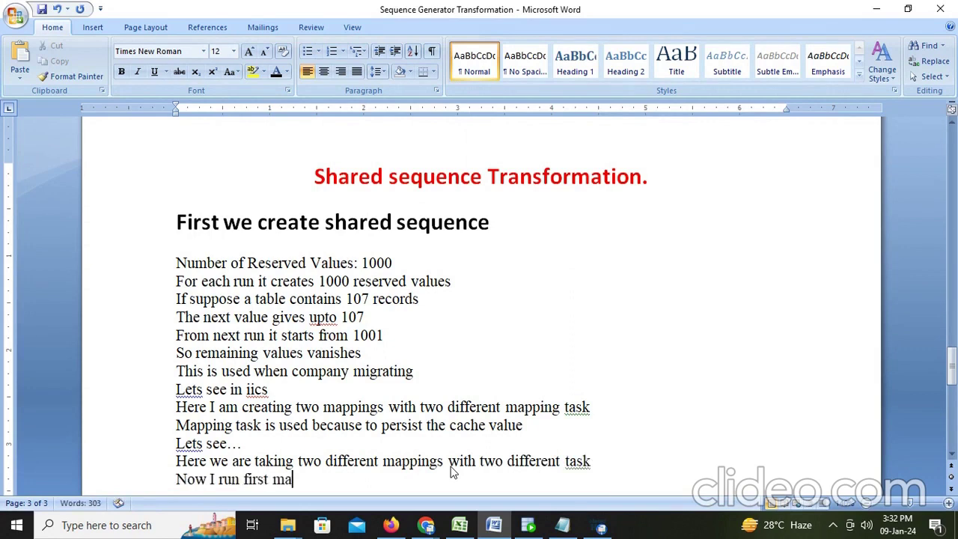
type("pping task")
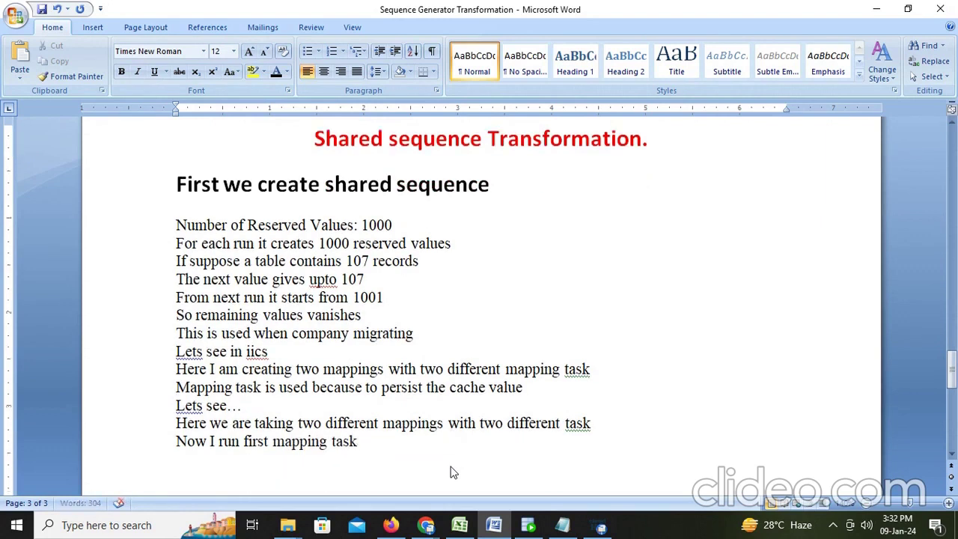
key("Return")
type("it t")
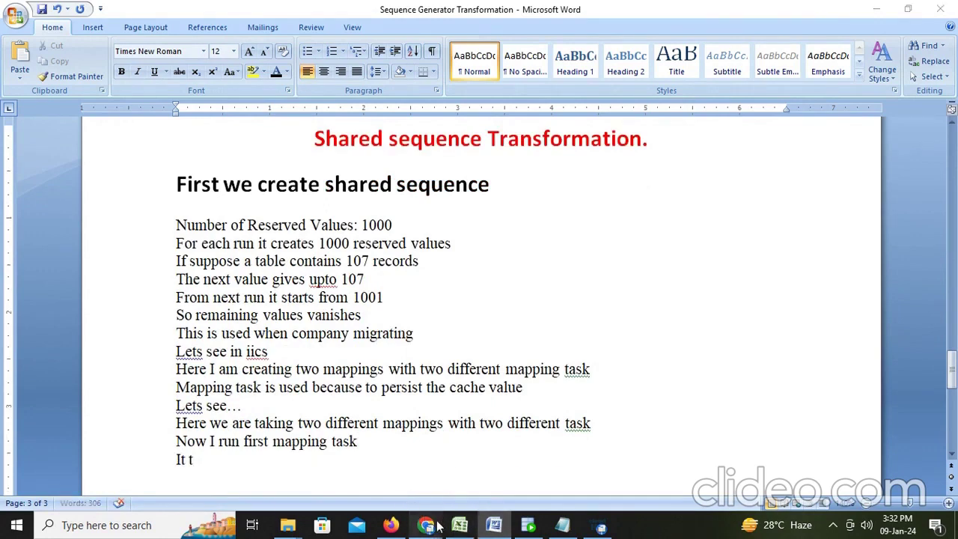
Run the MT_shared1 task and open My Jobs to see run MT_shared1-2 starting
left_click(391, 526)
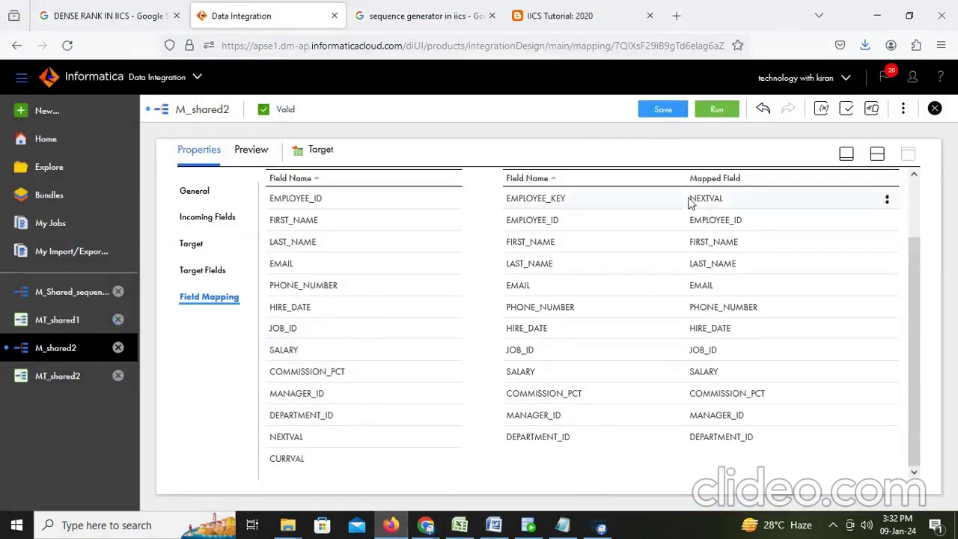
left_click(876, 156)
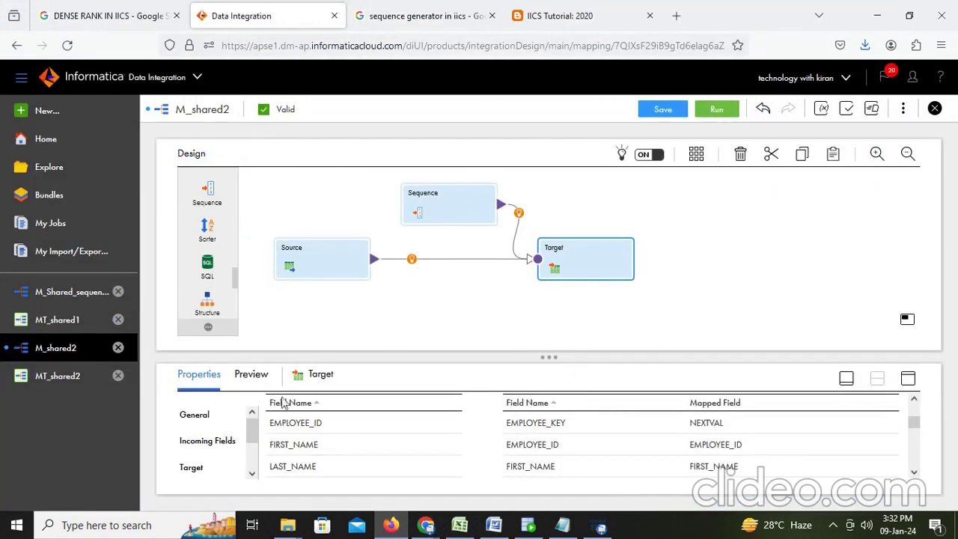
left_click(54, 322)
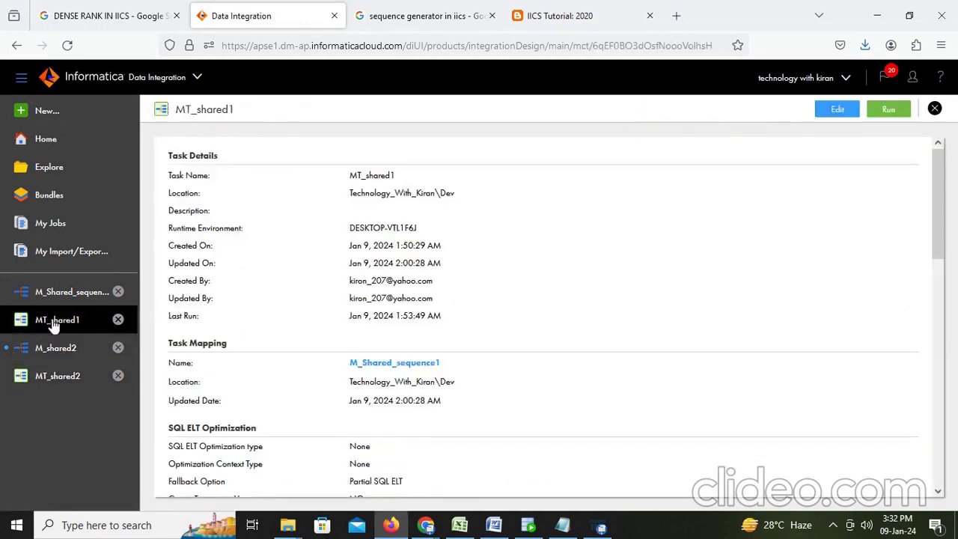
left_click(884, 110)
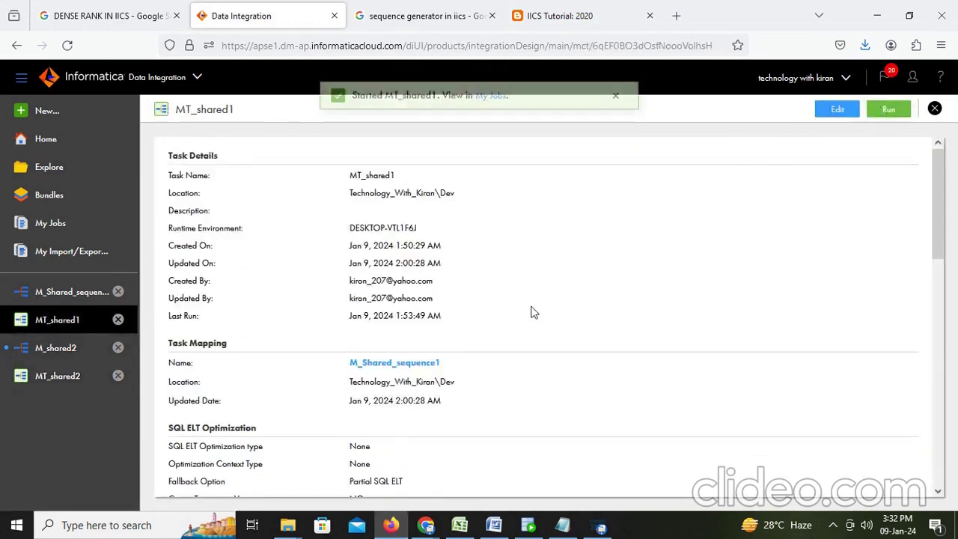
left_click(491, 109)
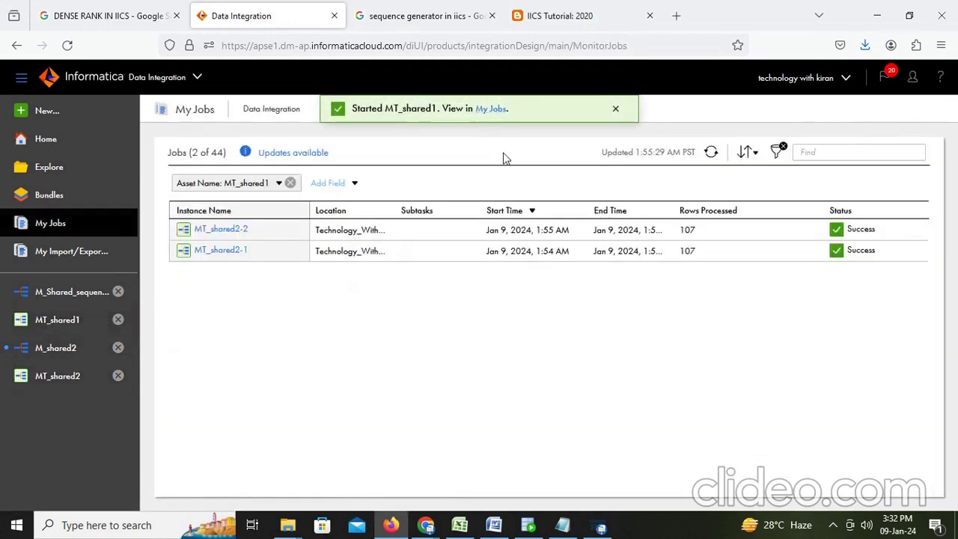
Refresh My Jobs until run MT_shared1-2 shows Success with 107 rows, then switch to SQL Developer
left_click(711, 153)
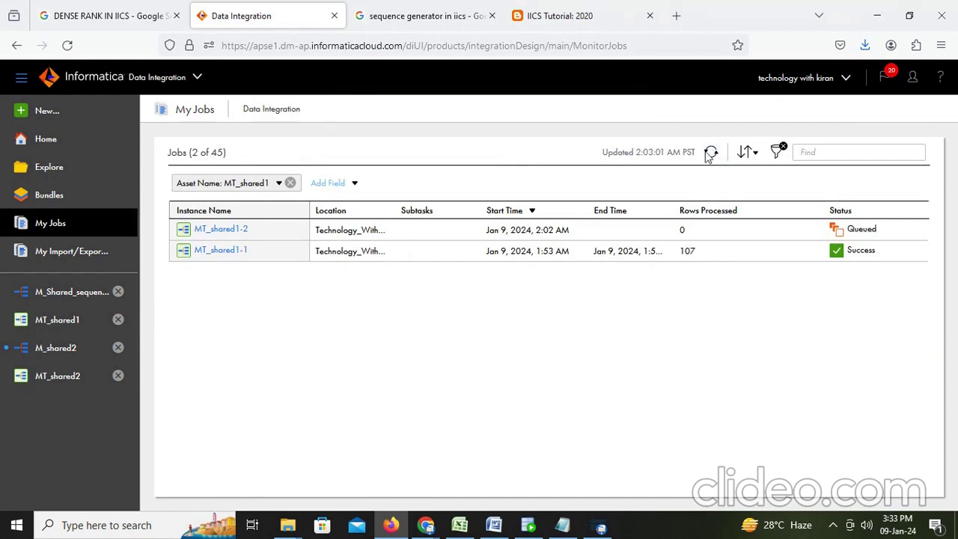
left_click(710, 153)
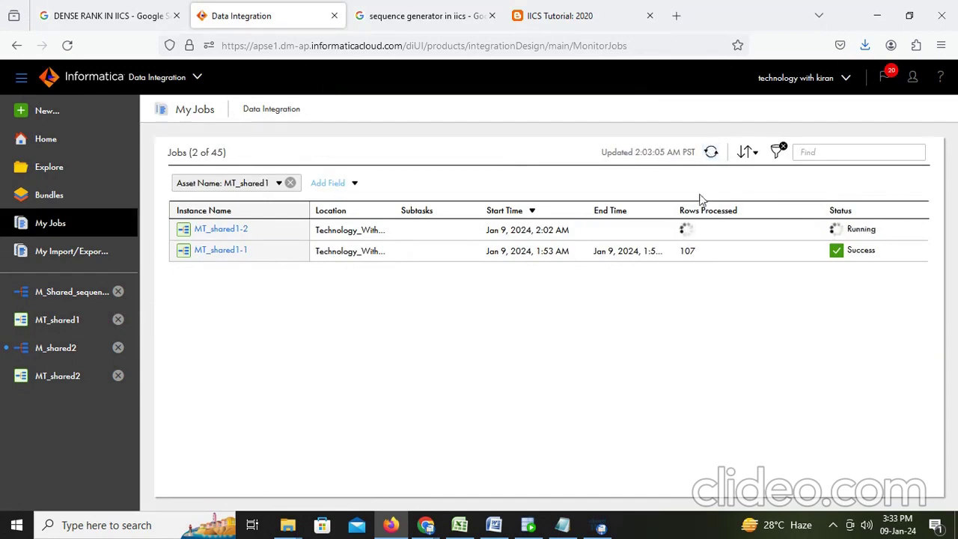
left_click(711, 153)
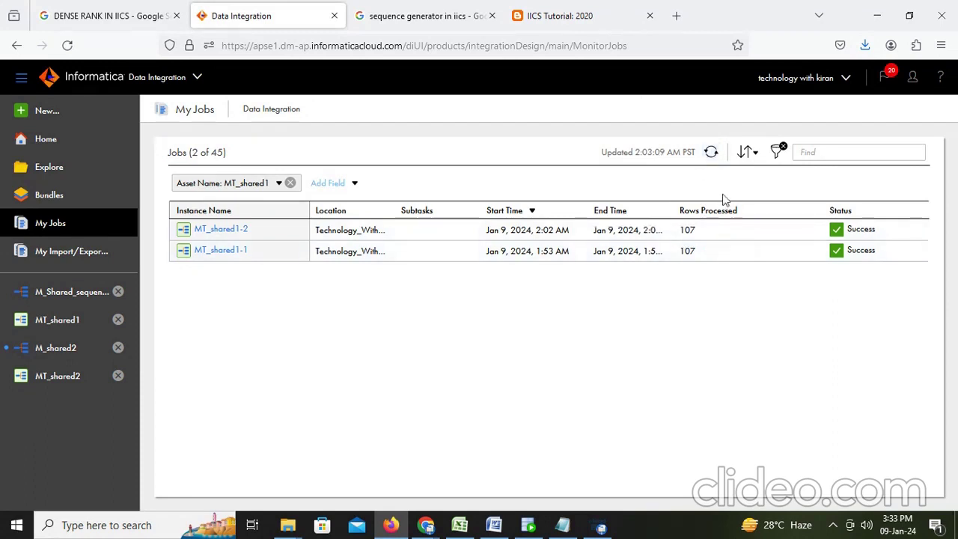
left_click(528, 525)
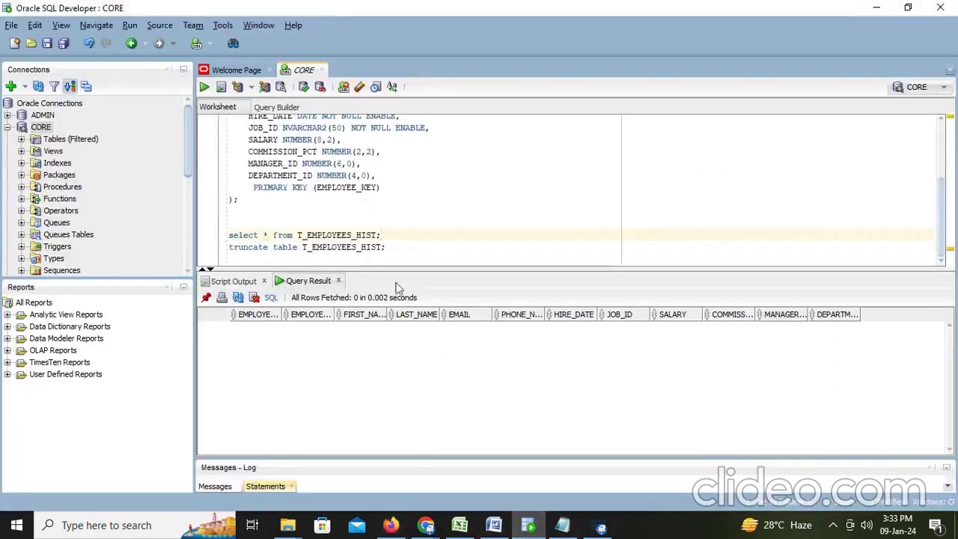
Rerun the T_EMPLOYEES_HIST select and scroll to rows 99–107, confirming keys end at 3106
left_click(393, 247)
left_click(391, 234)
key("ctrl+Return")
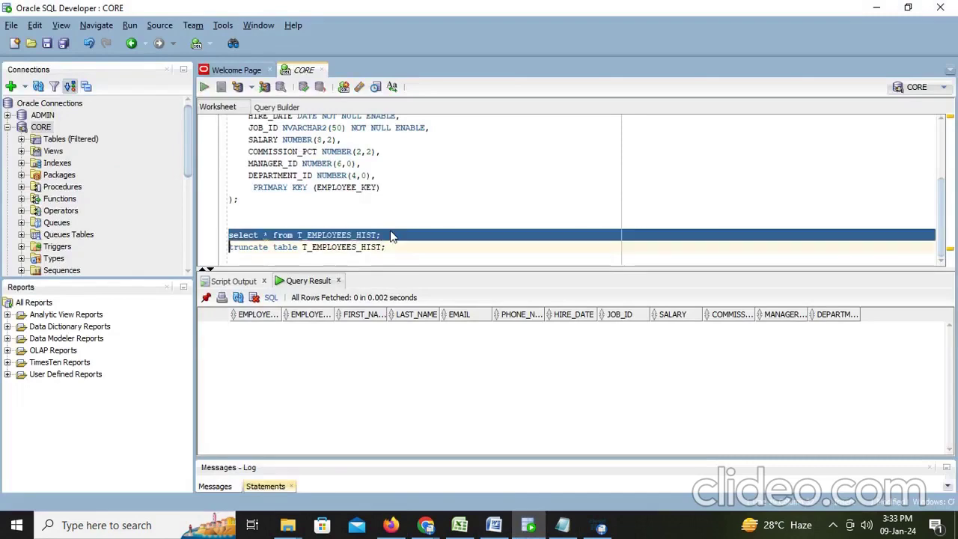
scroll(264, 385, "down", 17)
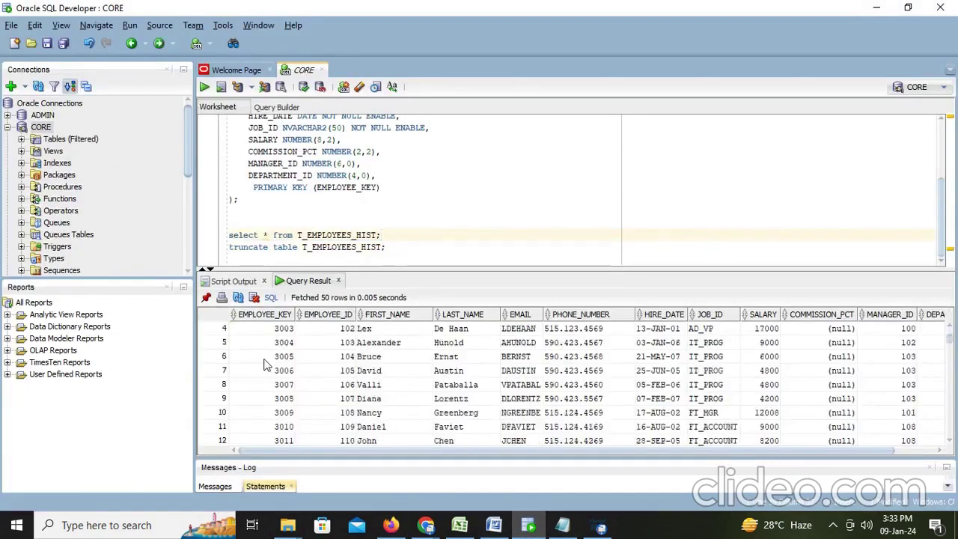
scroll(264, 385, "down", 16)
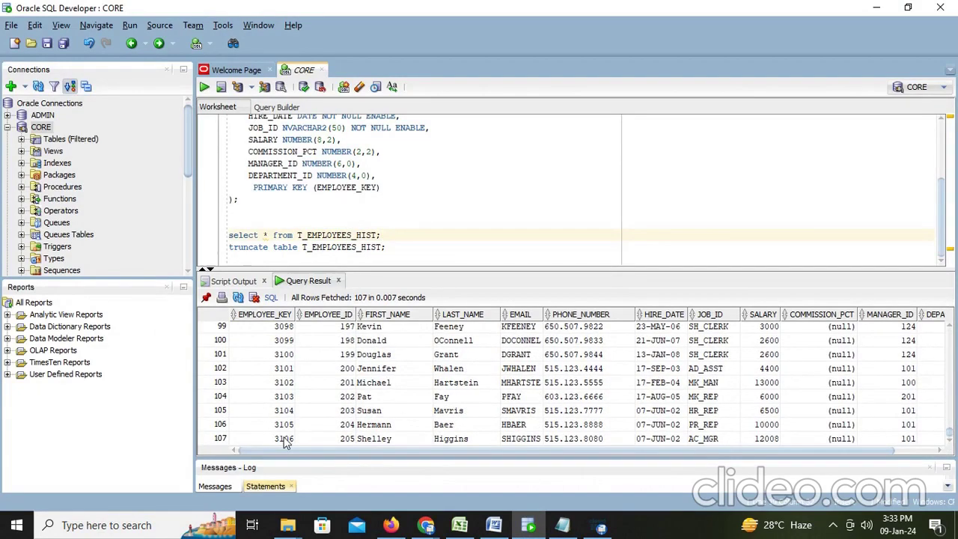
scroll(285, 443, "up", 20)
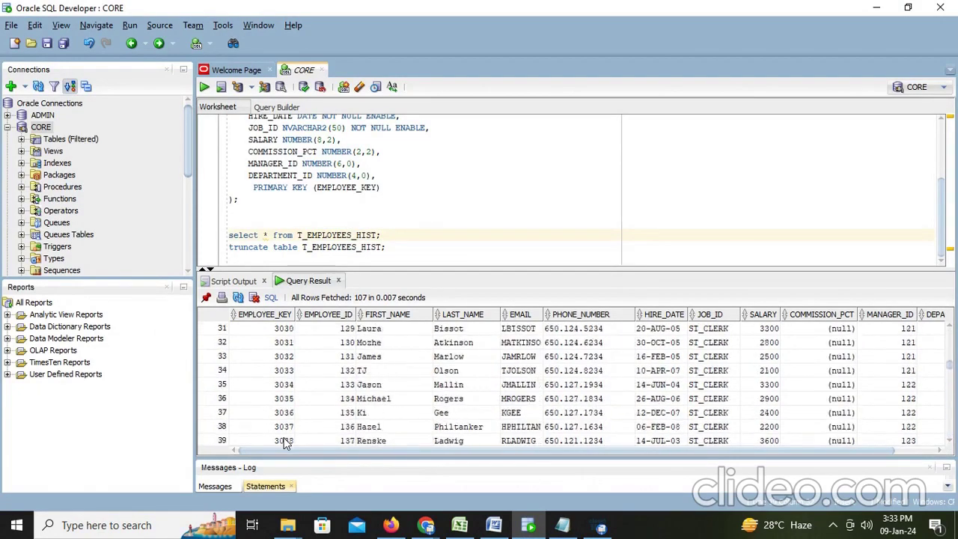
scroll(284, 443, "up", 4)
scroll(284, 442, "down", 15)
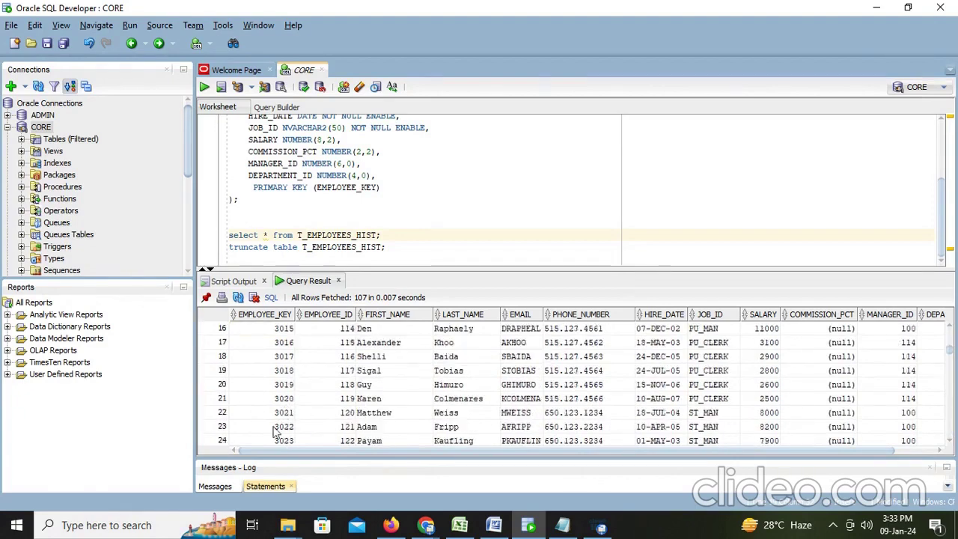
scroll(283, 444, "down", 18)
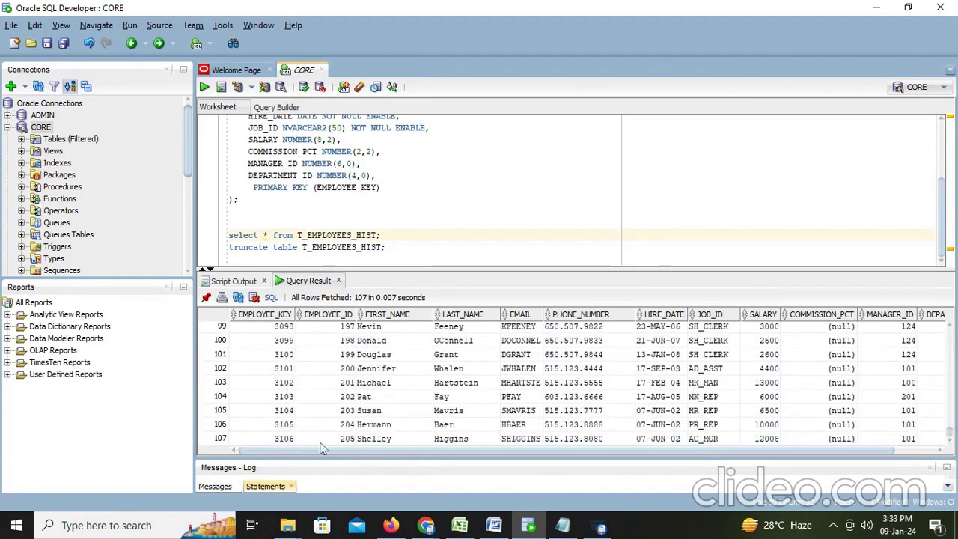
left_click(494, 526)
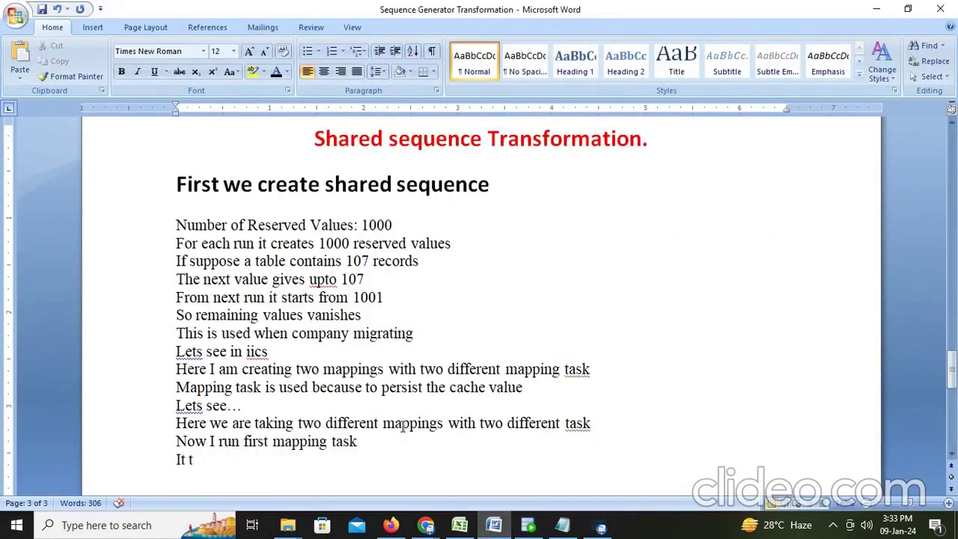
Replace the unfinished line with 'It is started from 3000 because i already tested'
key("BackSpace")
key("BackSpace")
key("BackSpace")
key("BackSpace")
key("Return")
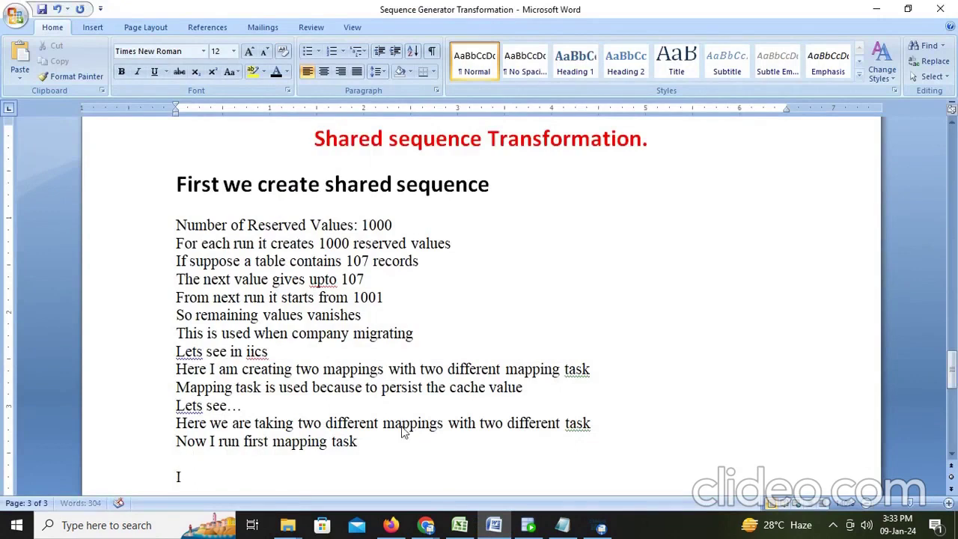
type("It is started from")
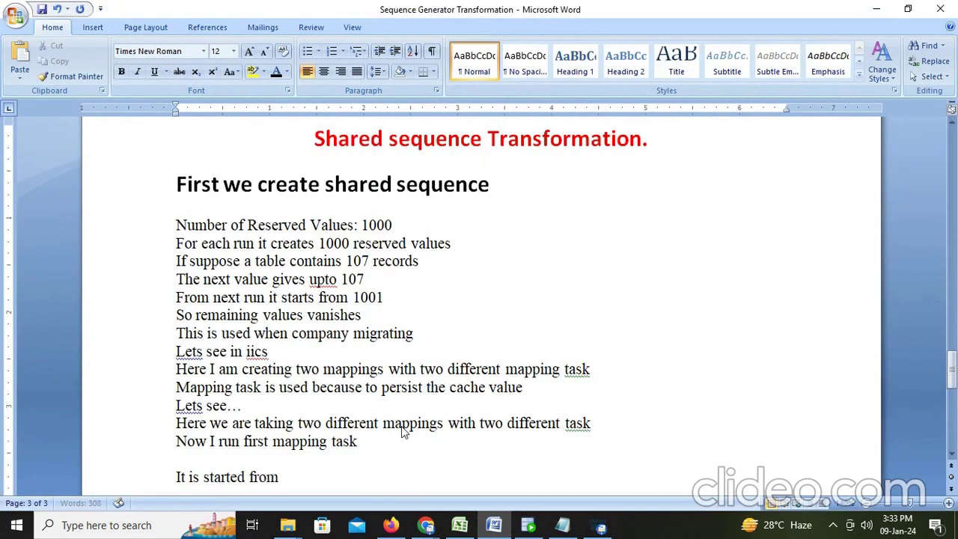
type(" 3000 bec")
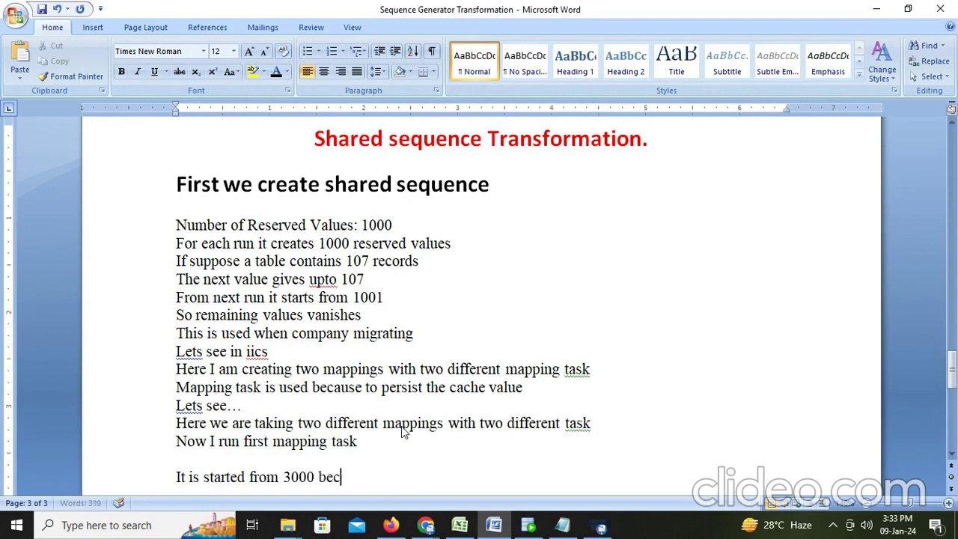
type("ause i ar")
key("BackSpace")
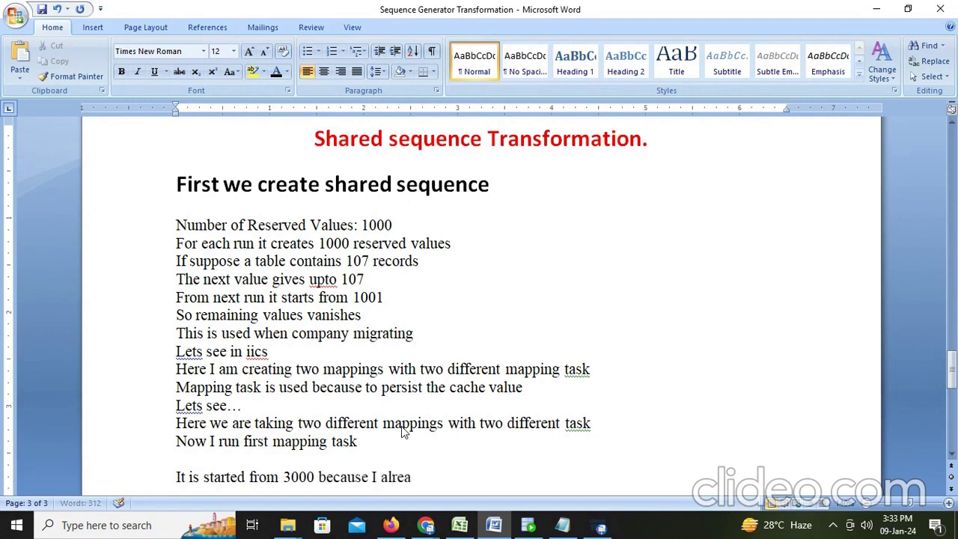
type("lready tested")
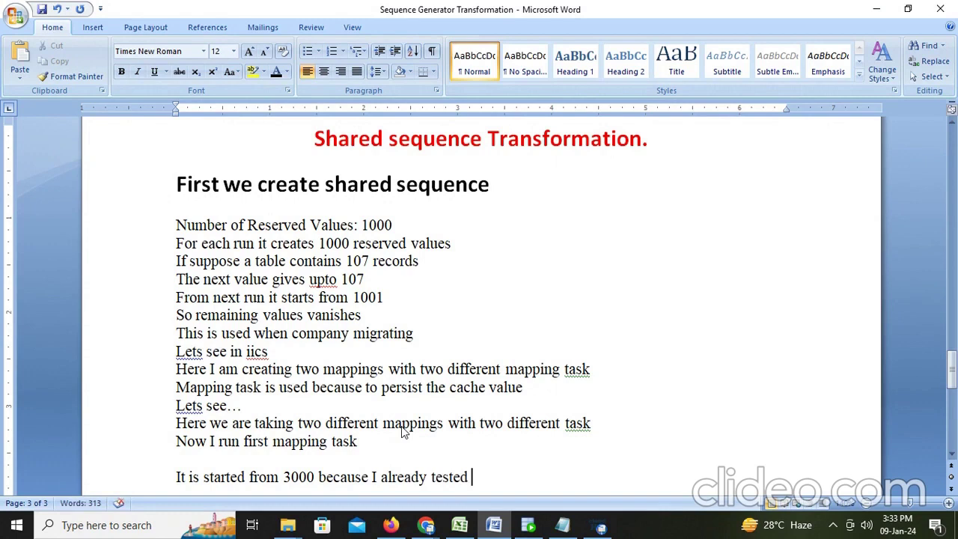
Add the line 'from 3000 to 3106', checking the last key in the query results
key("Return")
type("from ")
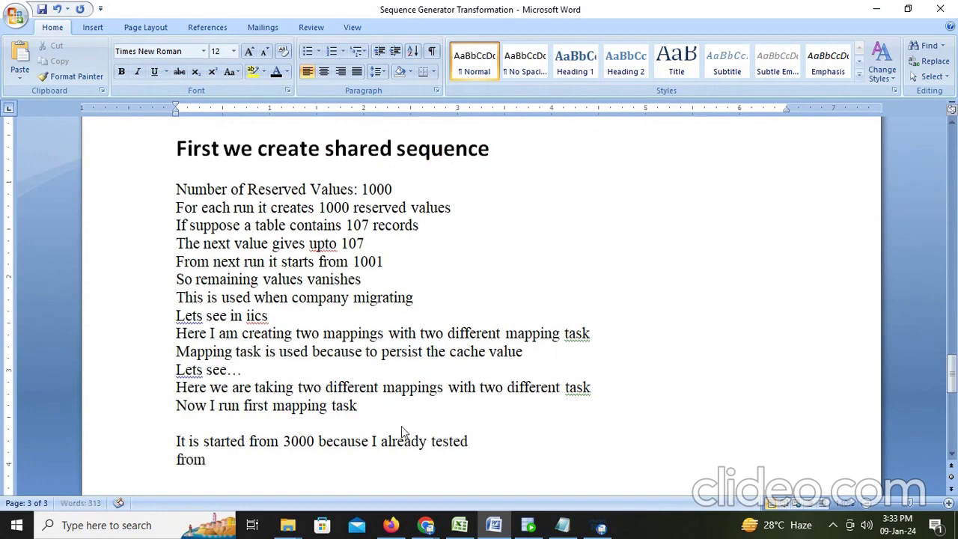
type("3000")
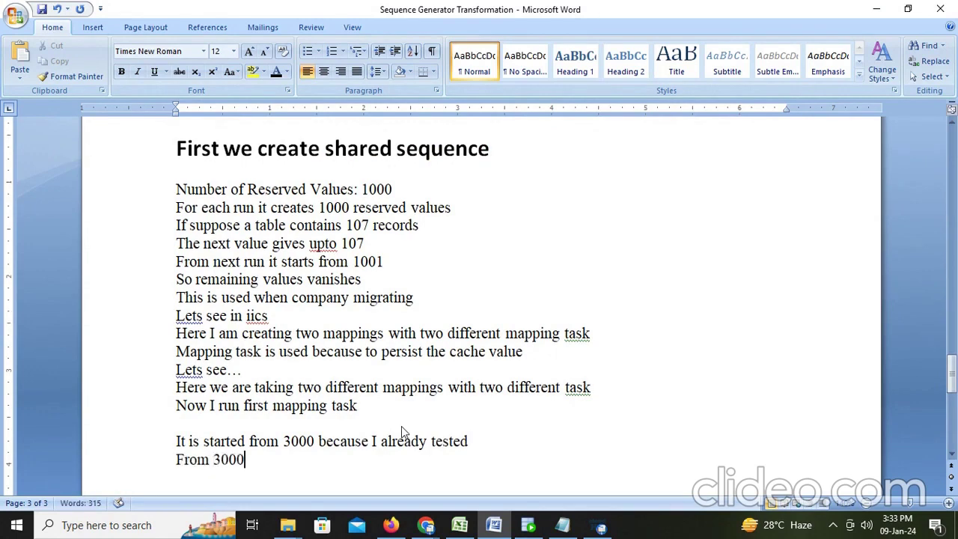
type(" to")
key("alt+Tab")
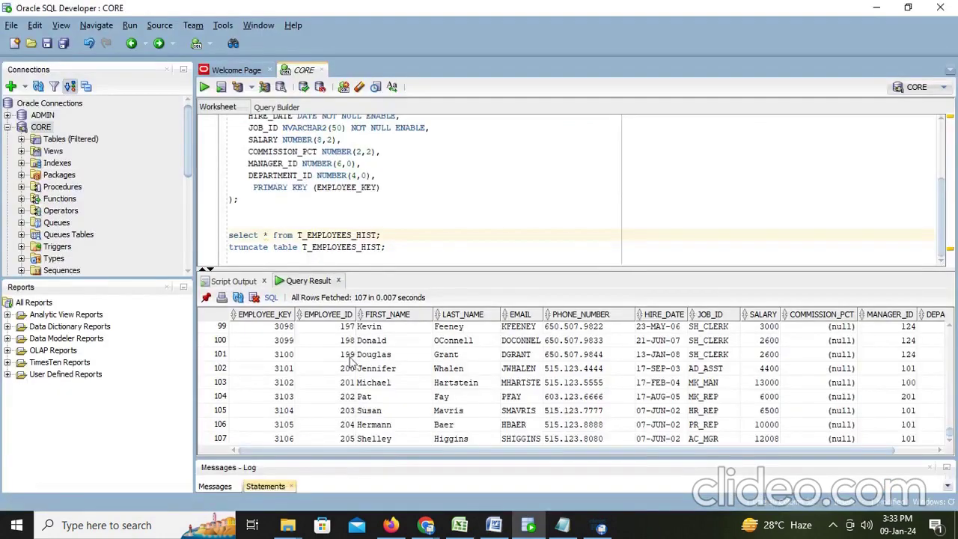
key("alt+Tab")
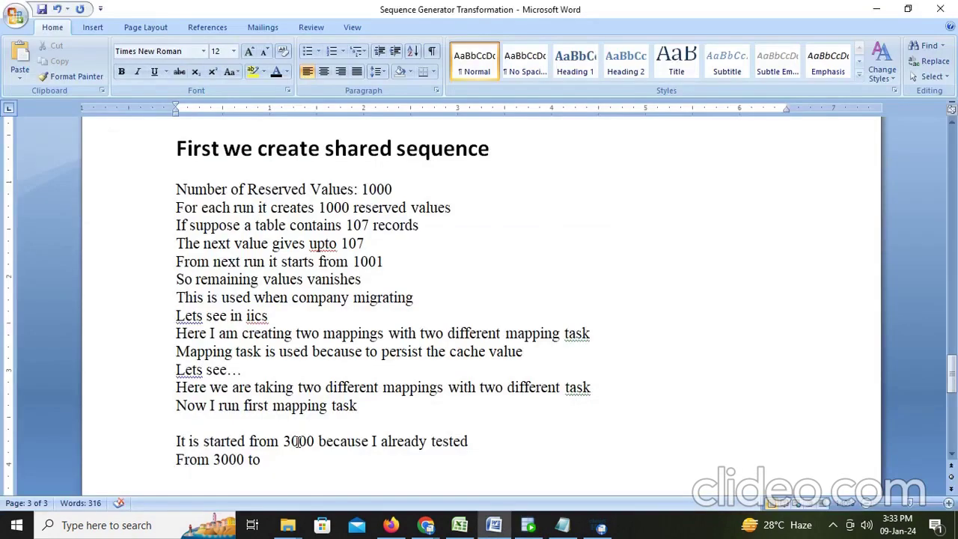
type("3106")
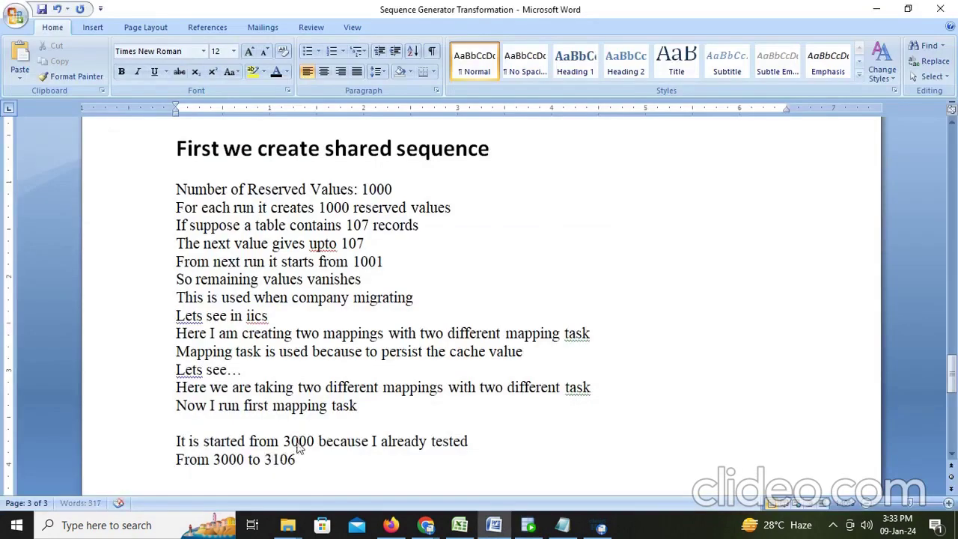
type(" it came")
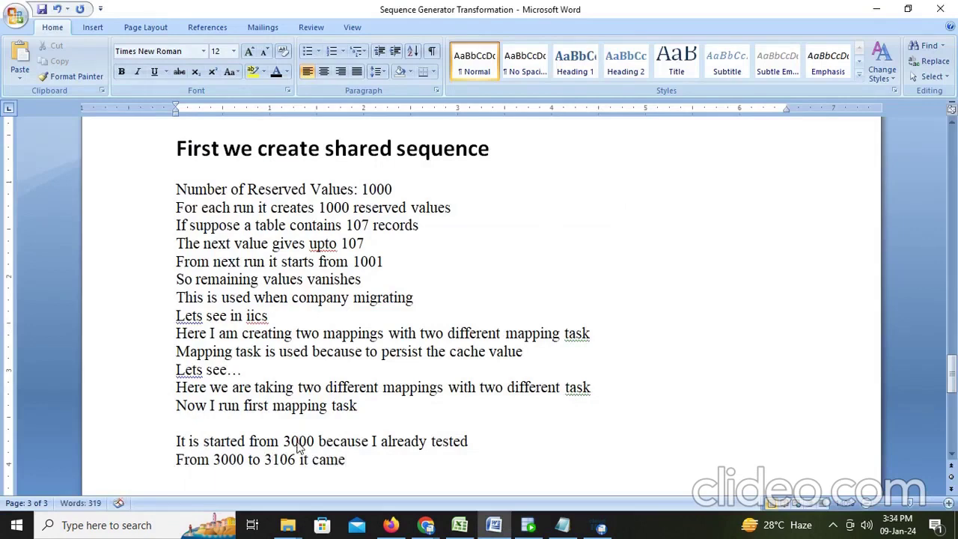
Add the note 'if i again run same task also it comes from 4000 to 410'
key("Return")
type("if i again run")
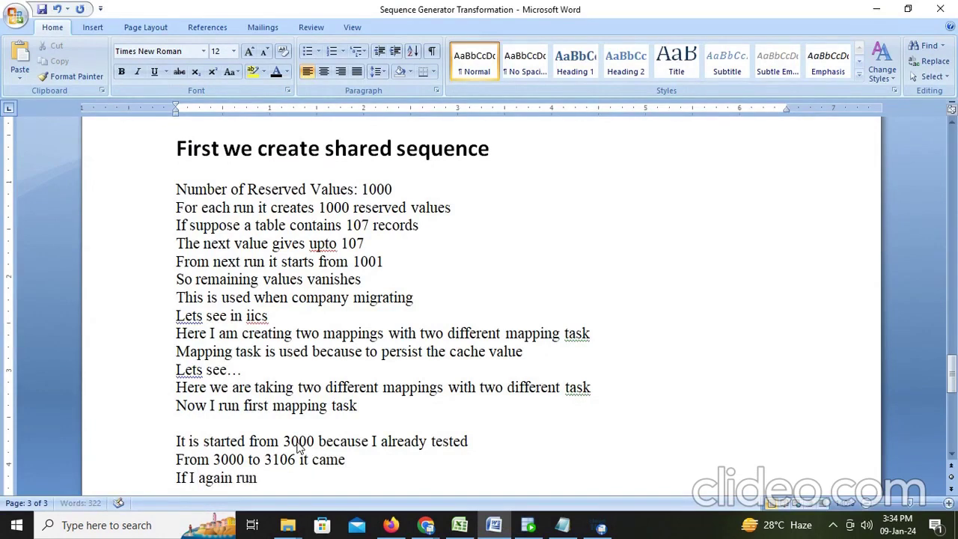
type(" ano")
key("BackSpace")
key("BackSpace")
type("same task also")
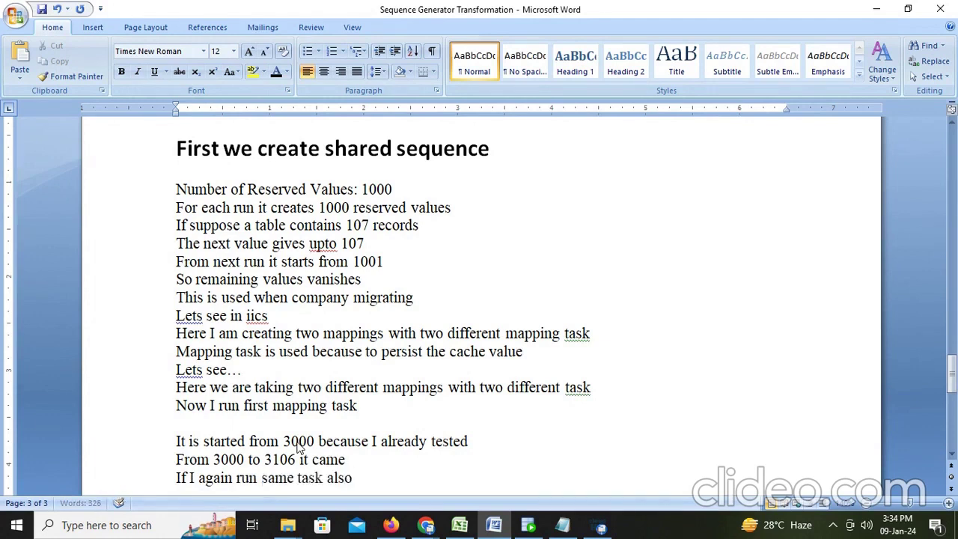
type(" it comes from")
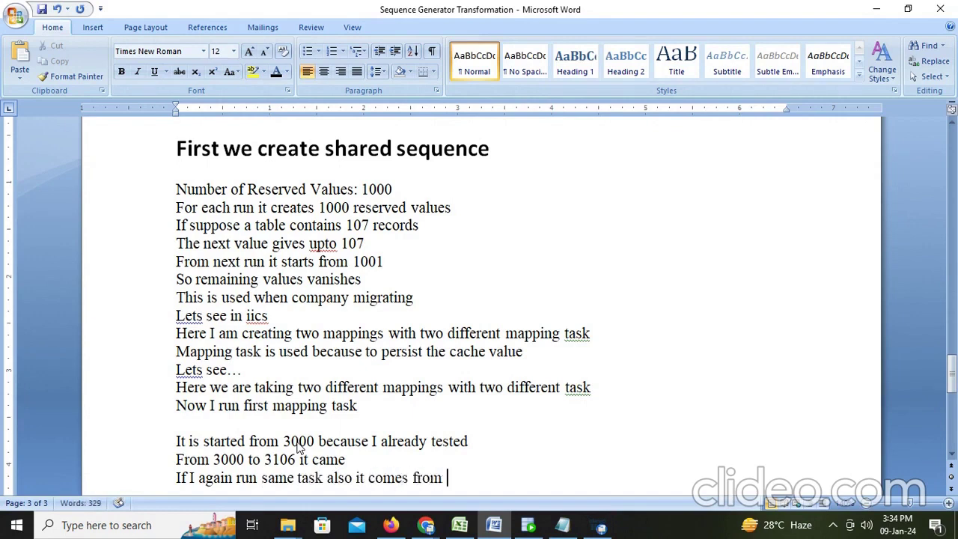
type(" 4000 to 4106")
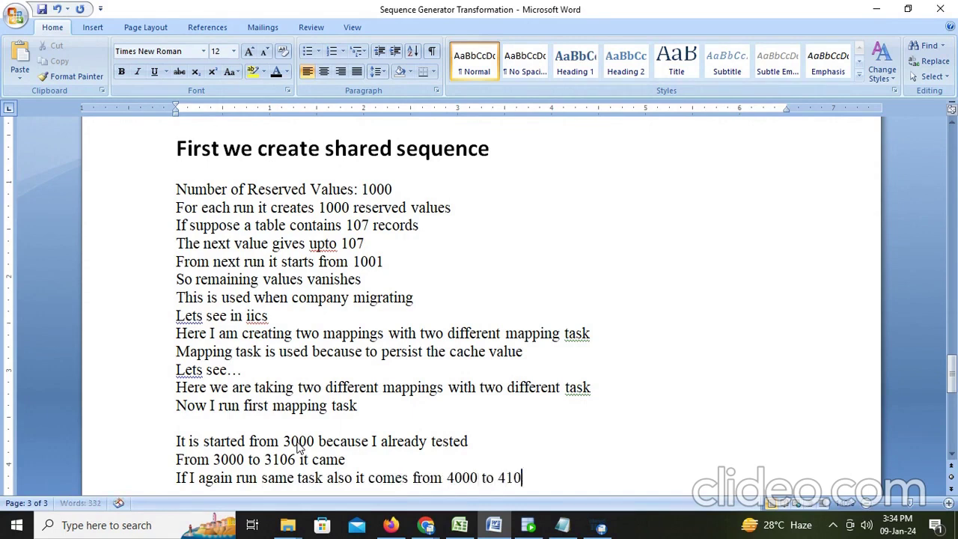
Insert the remark '(shared2 task)' after 'task' in the last line
left_click(325, 478)
type("(du")
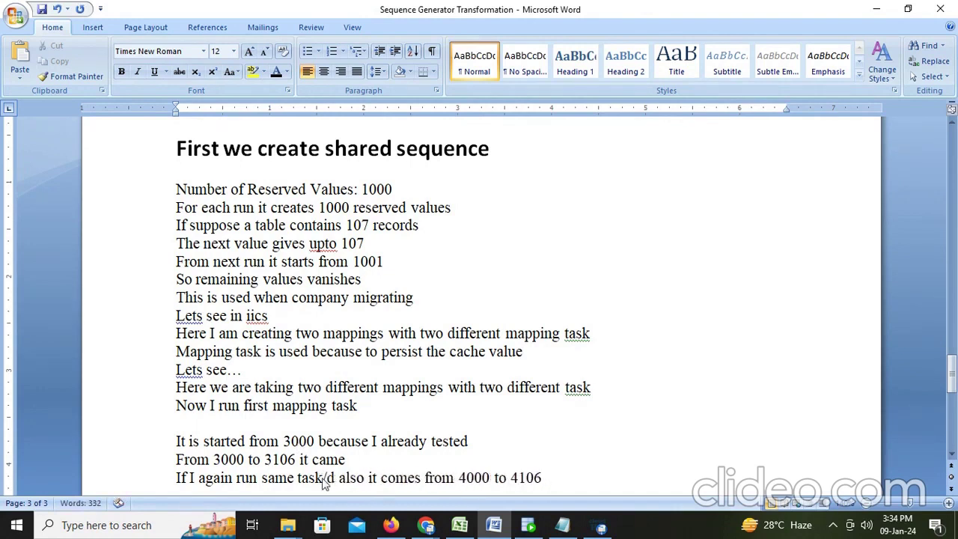
key("BackSpace")
key("BackSpace")
type("sha")
type("red")
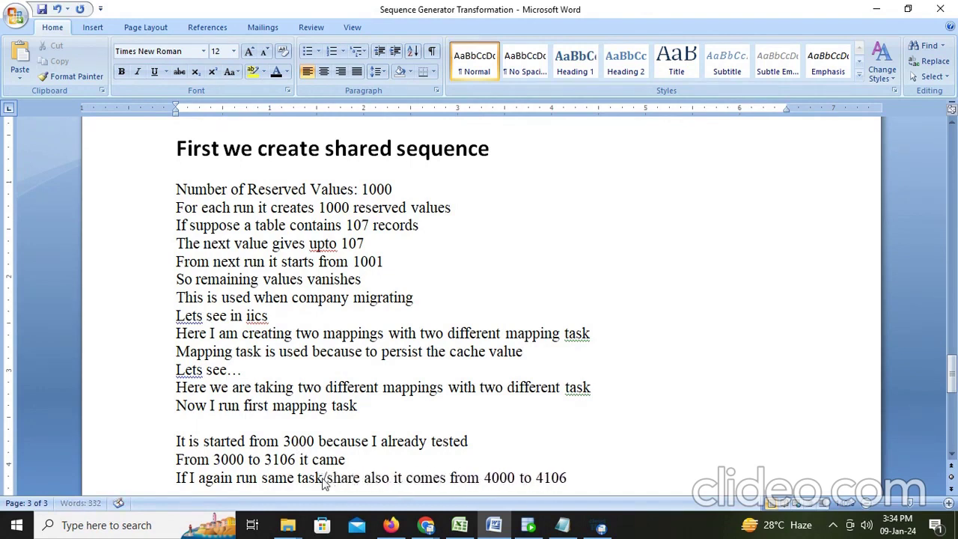
type("2 ta")
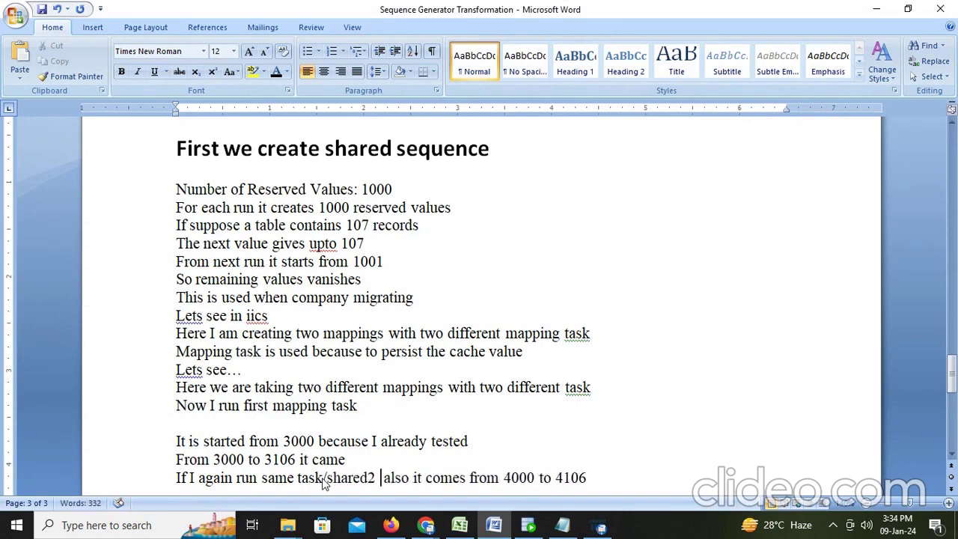
type("sk")
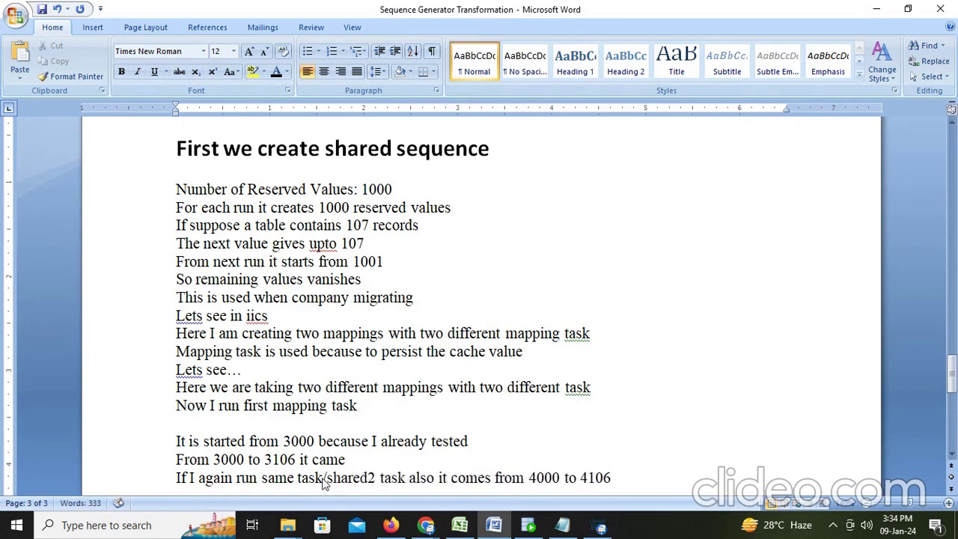
key("alt+Tab")
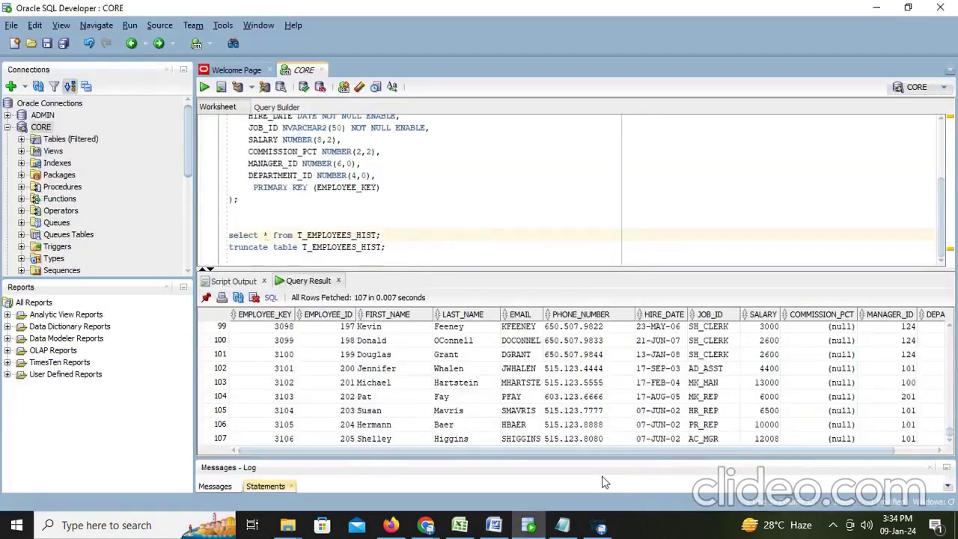
key("alt+Tab")
Open the MT_shared2 task from the M_shared2 mapping and run it again
left_click(392, 526)
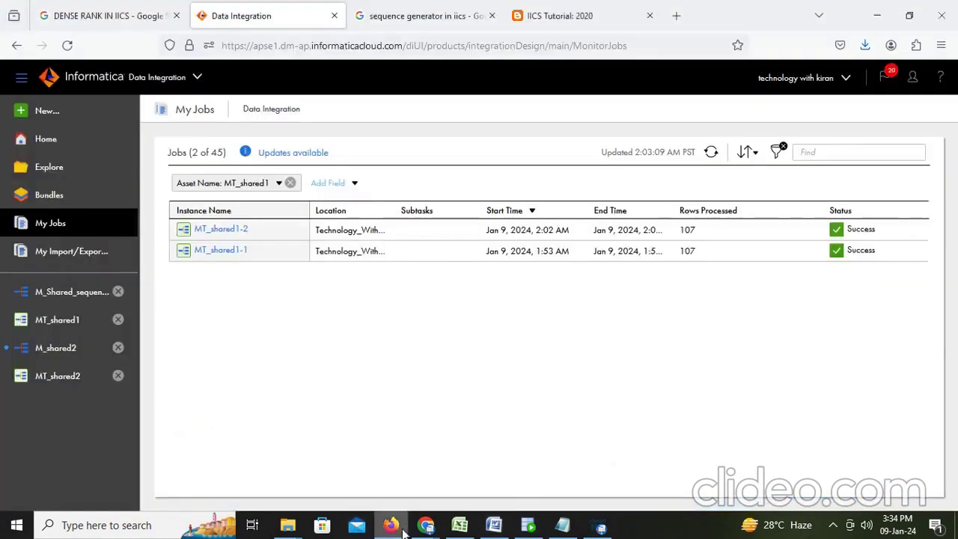
left_click(67, 360)
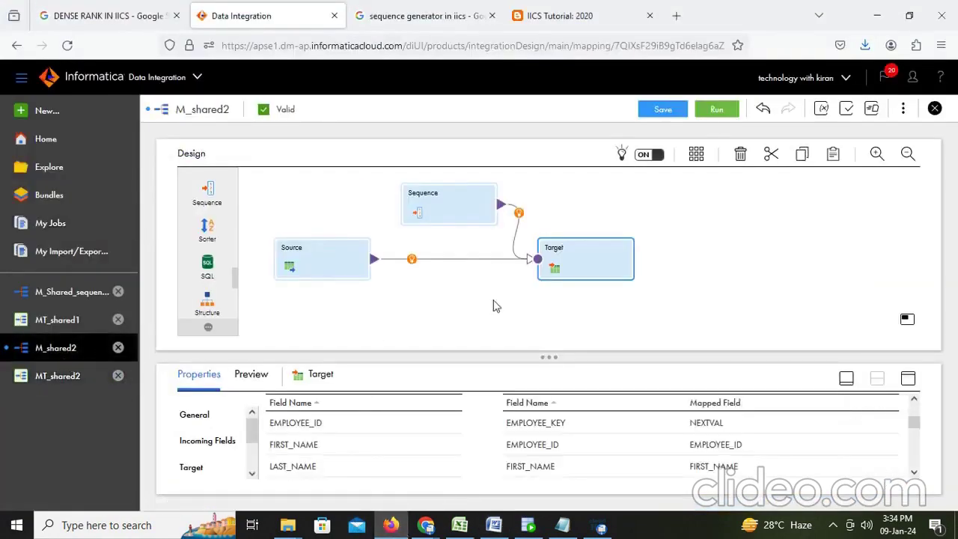
left_click(67, 376)
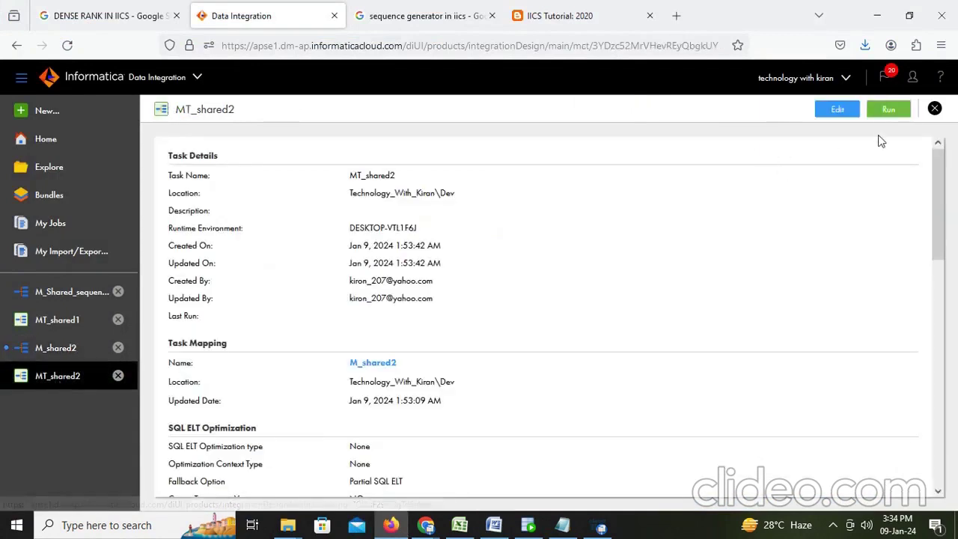
left_click(889, 111)
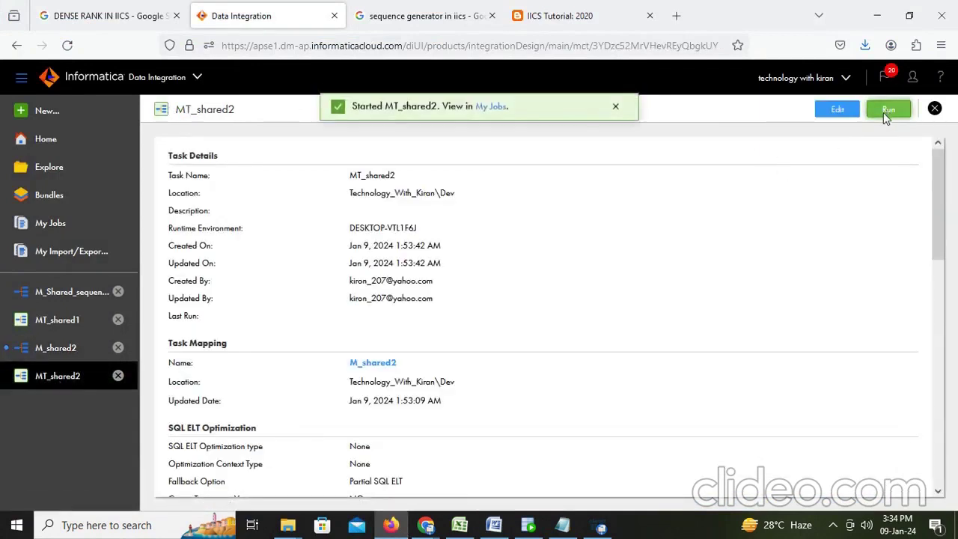
Refresh My Jobs until run MT_shared2-3 shows Success with 107 rows
left_click(491, 109)
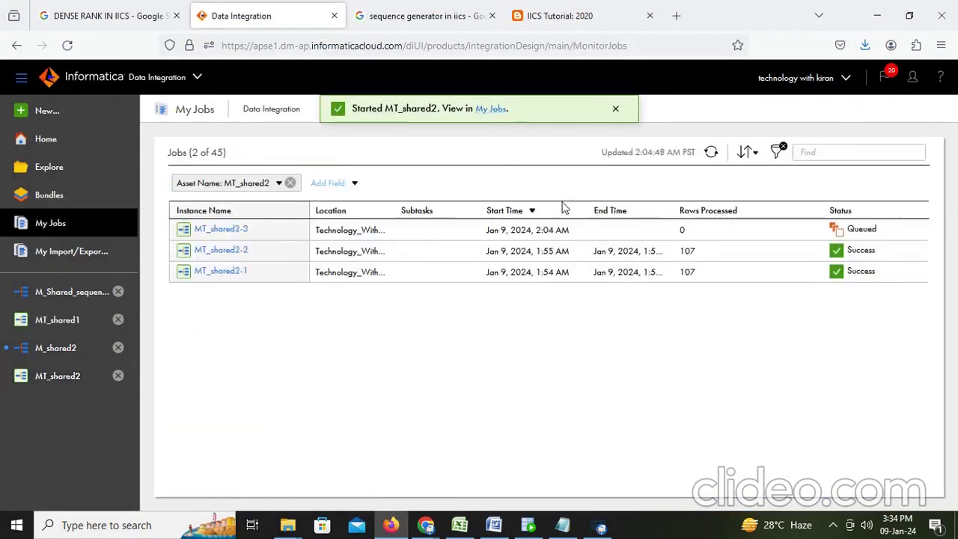
left_click(708, 156)
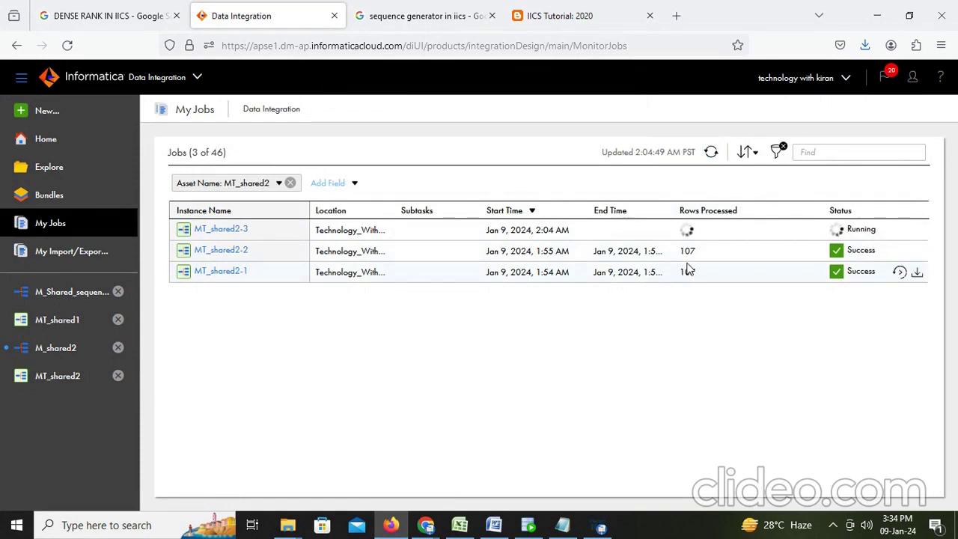
left_click(711, 155)
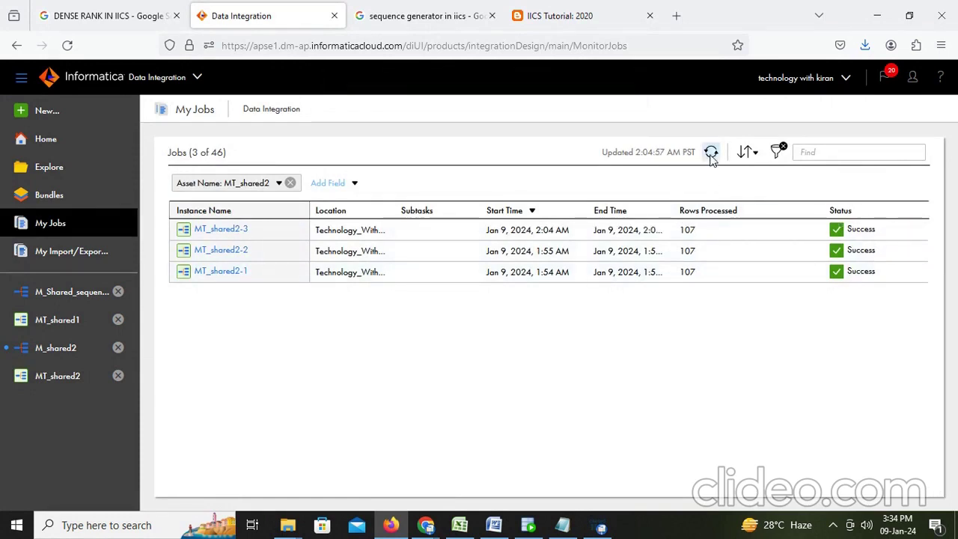
left_click(529, 524)
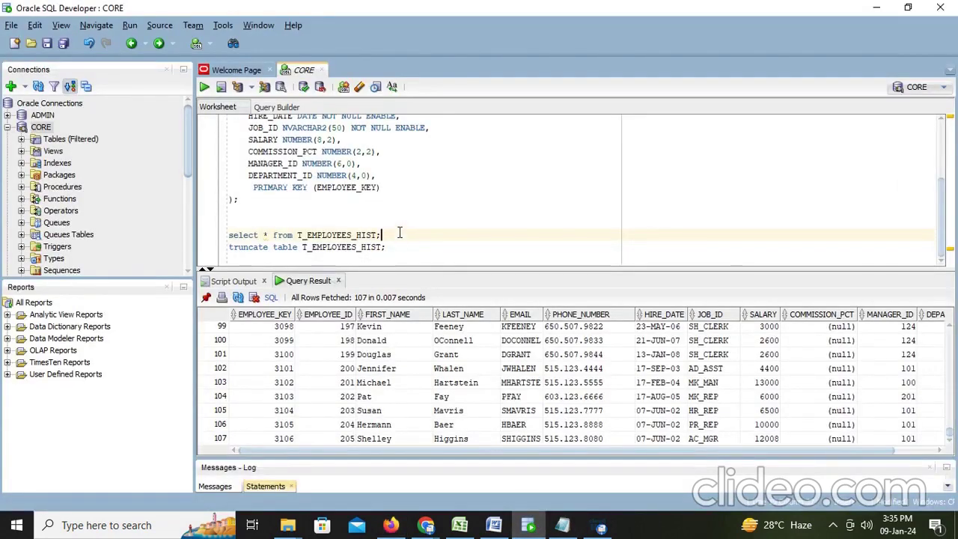
Rerun the T_EMPLOYEES_HIST query and locate the first key 3000 and the second run's start, 4000
key("ctrl+Return")
left_click(287, 332)
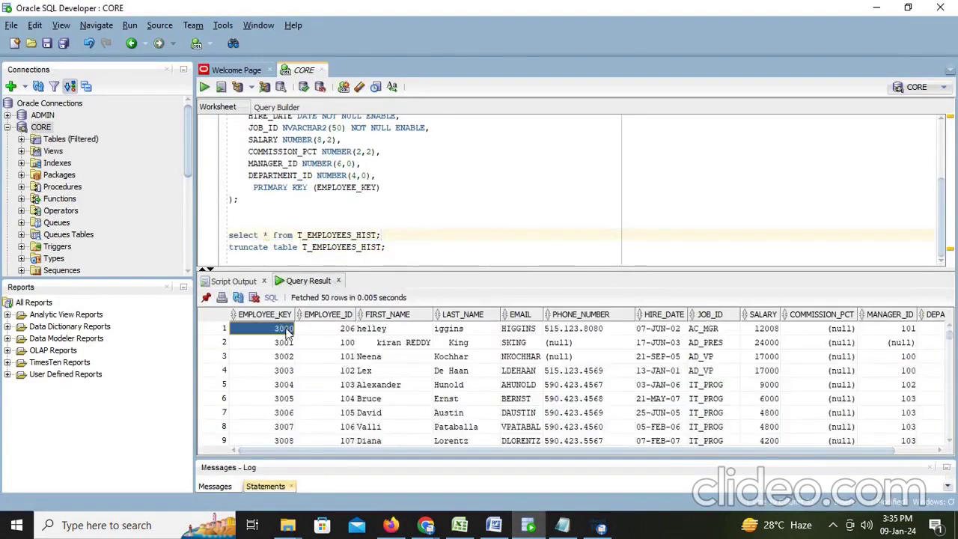
scroll(287, 332, "down", 20)
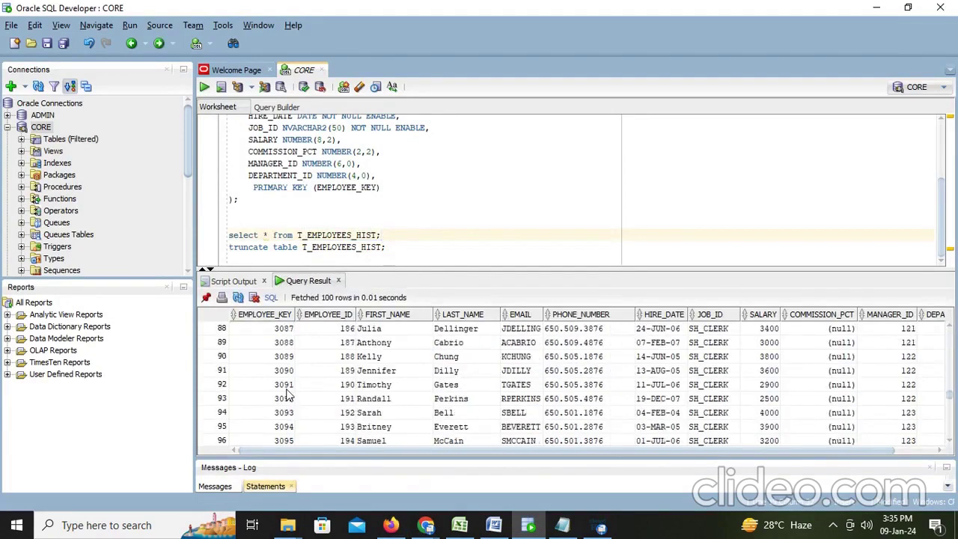
scroll(289, 396, "down", 7)
scroll(289, 397, "up", 1)
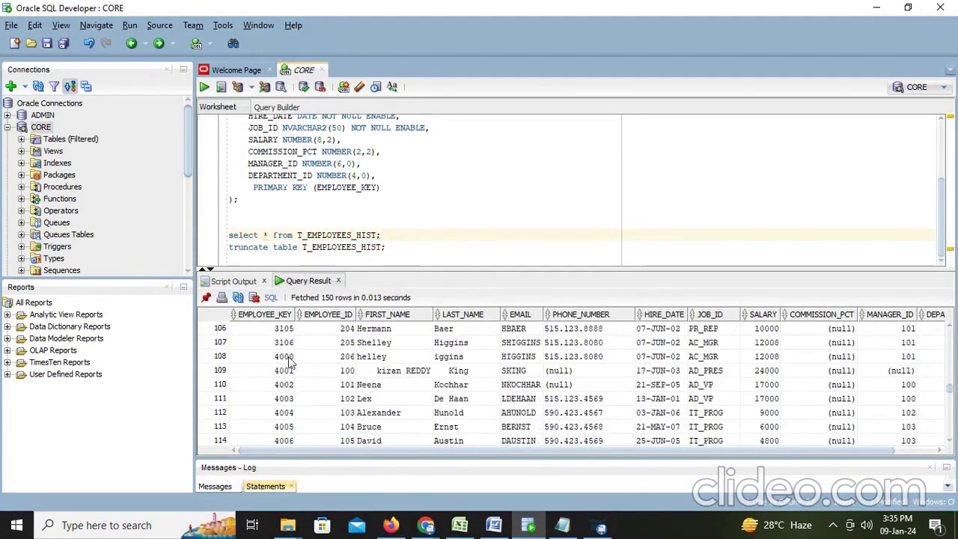
left_click(289, 358)
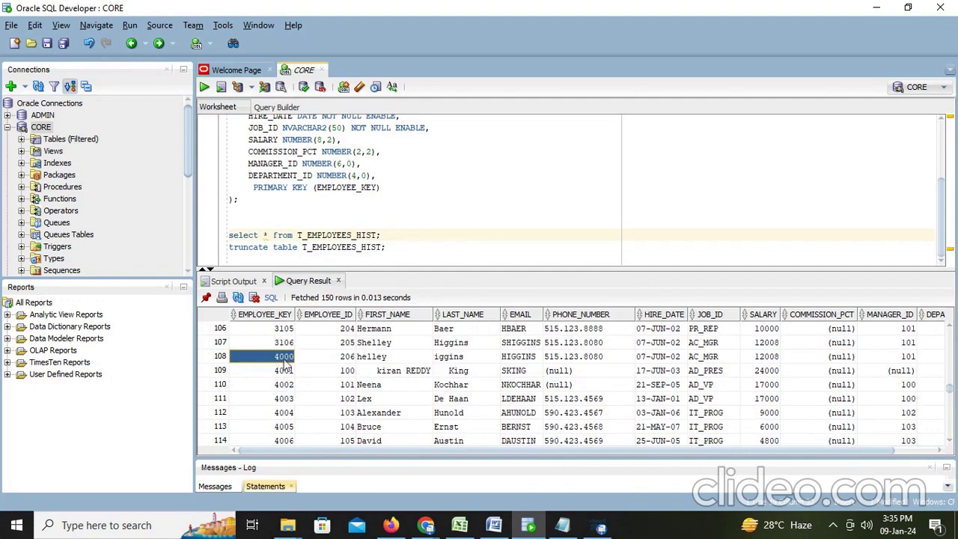
Scroll through keys 4001 to 4106 at row 214, confirming 214 rows in total
scroll(288, 364, "down", 1)
scroll(287, 365, "up", 1)
left_click(288, 372)
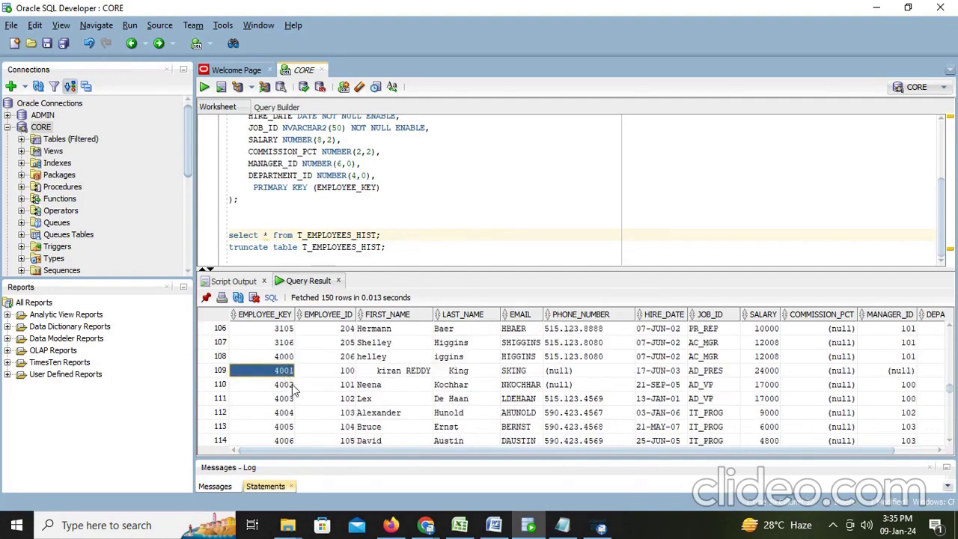
scroll(292, 389, "down", 20)
scroll(294, 400, "down", 12)
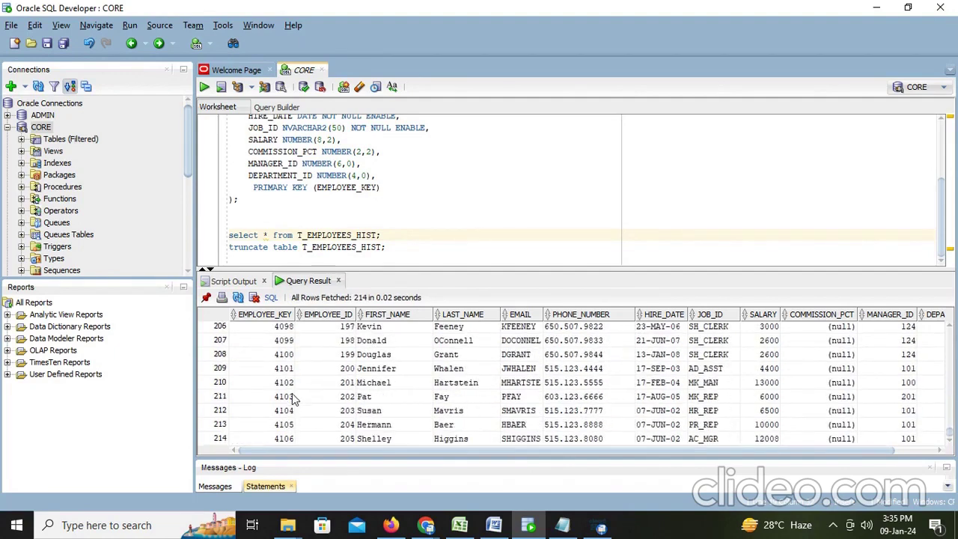
left_click(300, 441)
left_click(391, 525)
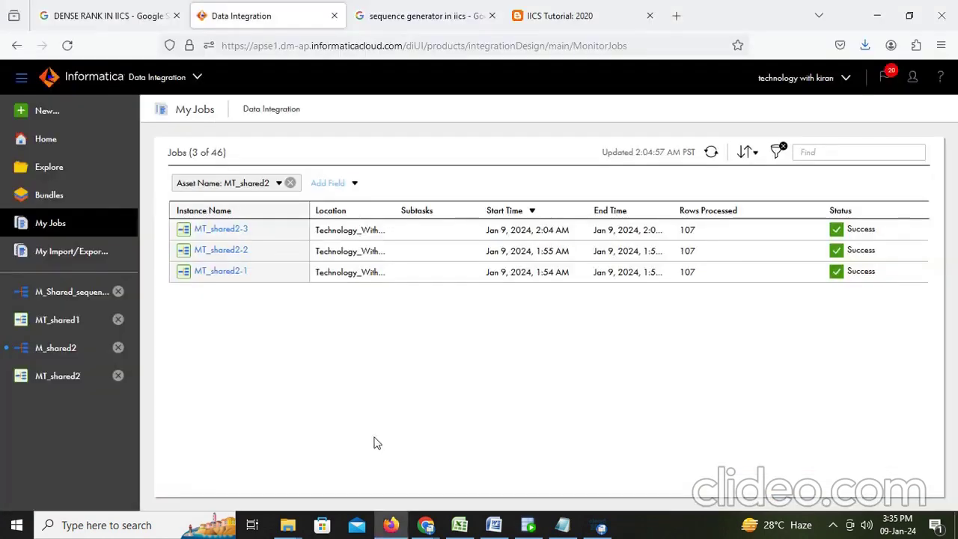
left_click(529, 525)
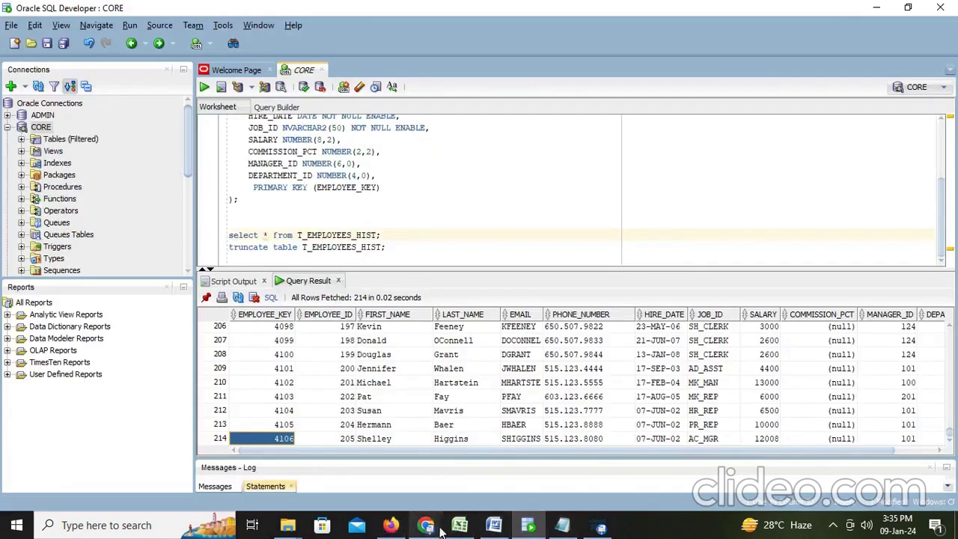
left_click(494, 526)
Add the line 'Like this it will share the memory'
scroll(523, 400, "down", 1)
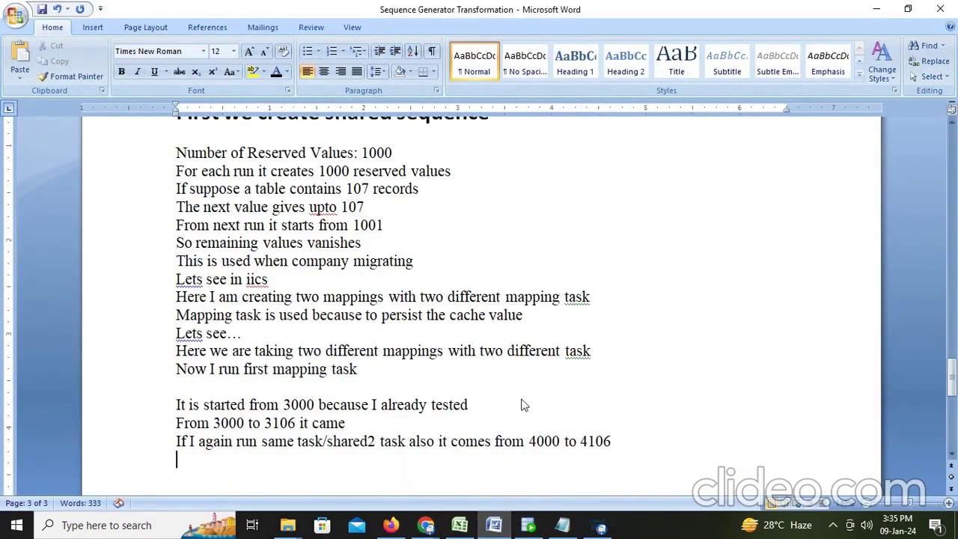
type("Like this")
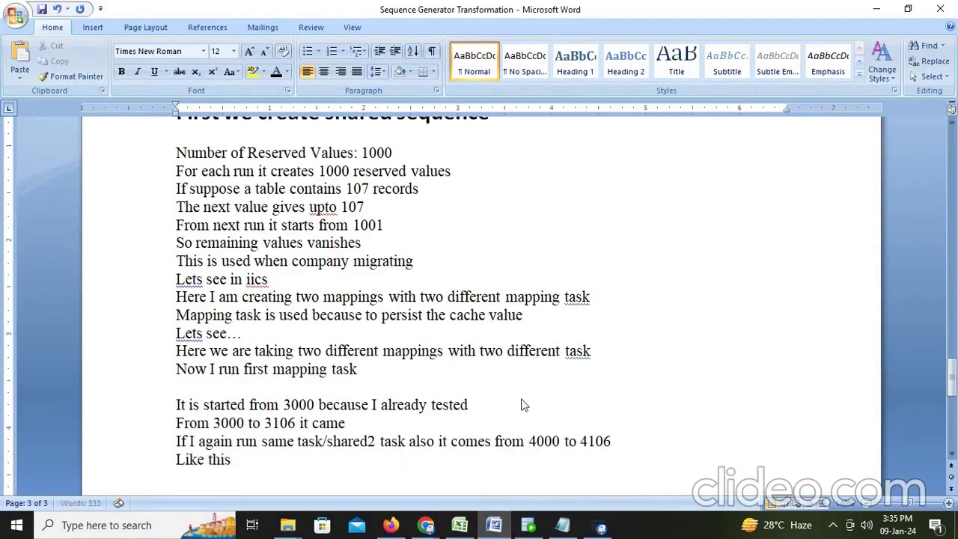
type(" it will share the ma")
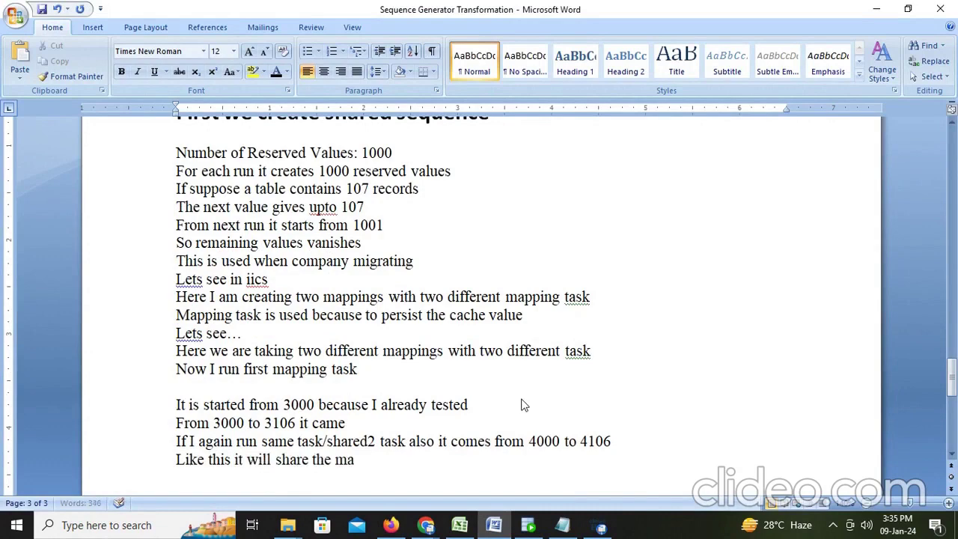
key("BackSpace")
type("mem")
key("BackSpace")
key("BackSpace")
key("BackSpace")
type("e mem")
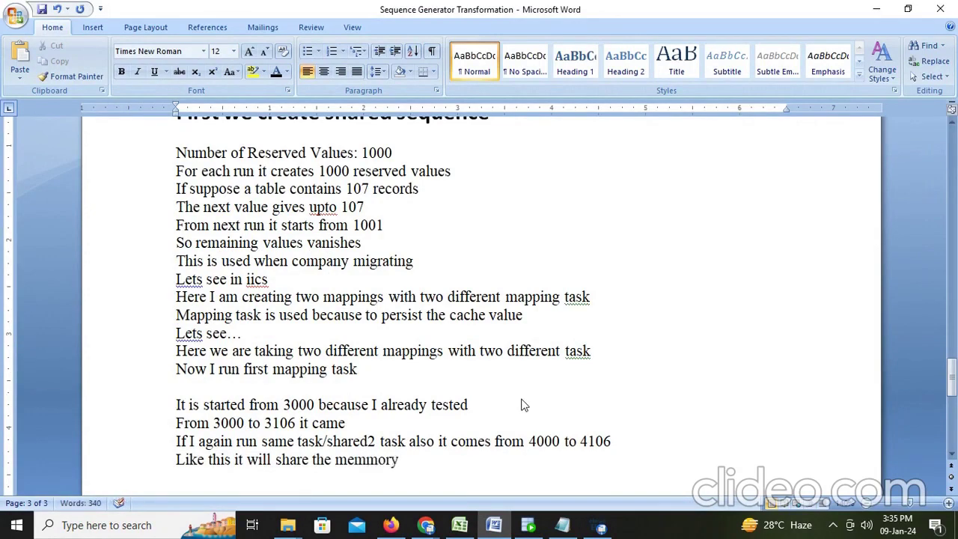
type("ory")
key("Return")
Add the line 'Here data is unique but not consistent'
type("Here data")
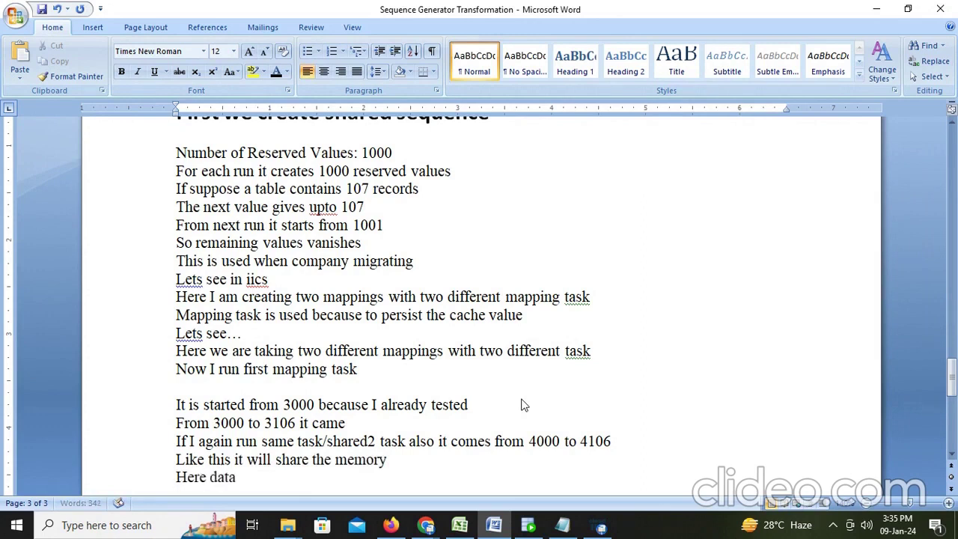
type(" is unique")
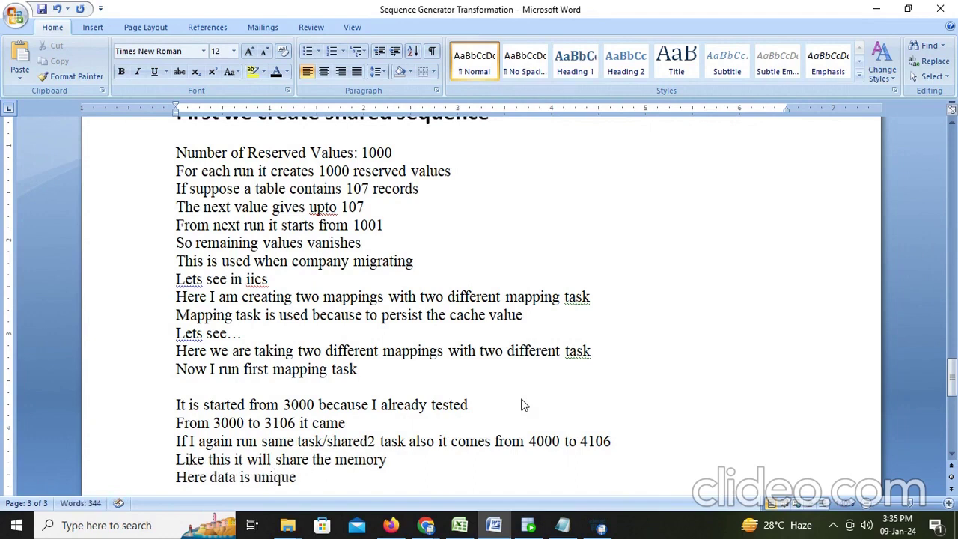
type(" but not consisten")
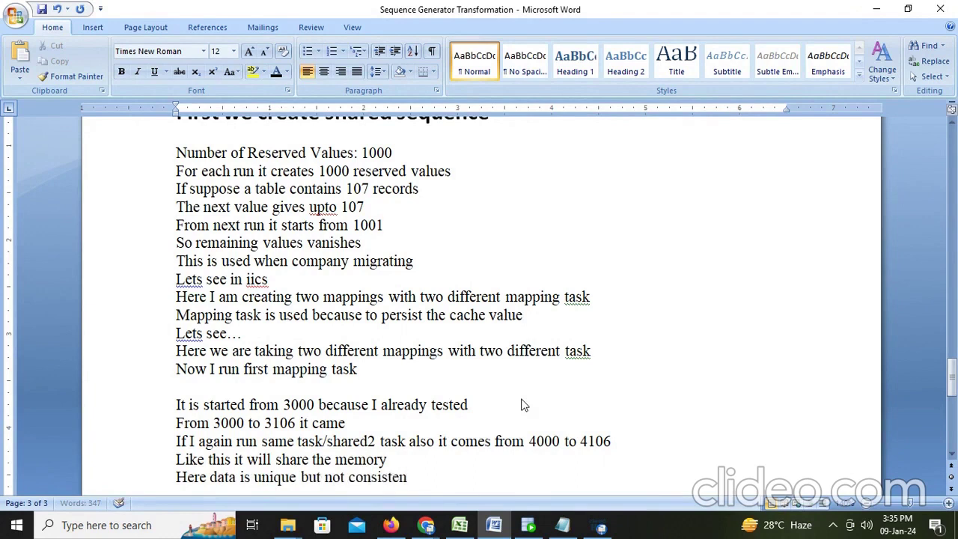
type("ct")
key("BackSpace")
key("BackSpace")
type("t")
key("Return")
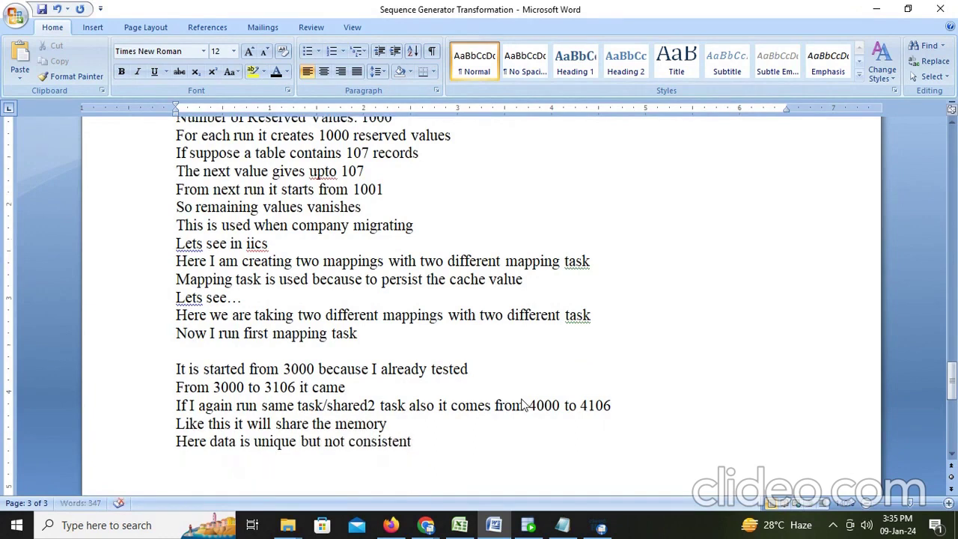
Add the closing 'Thank you Pls subscribe an…' and save the document
type("Thank you ")
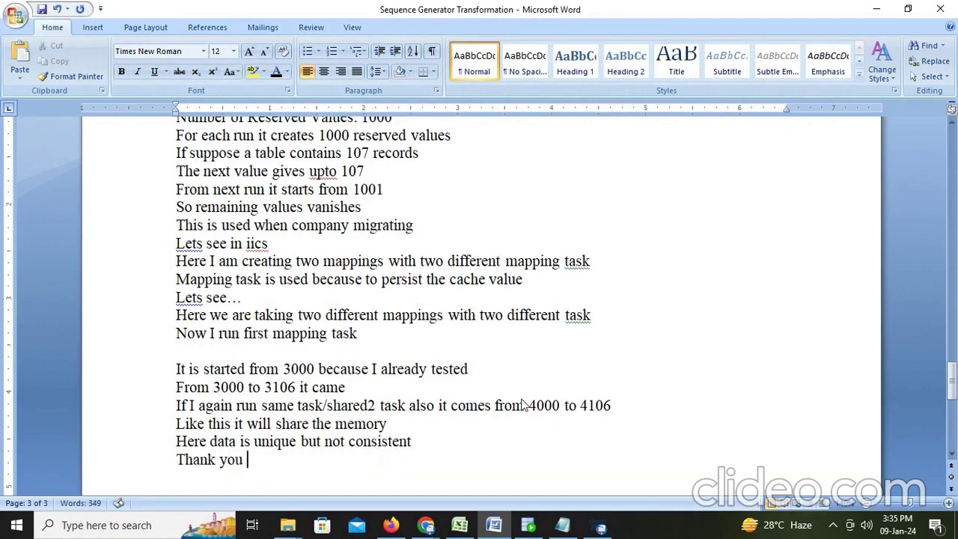
type("Pls sub")
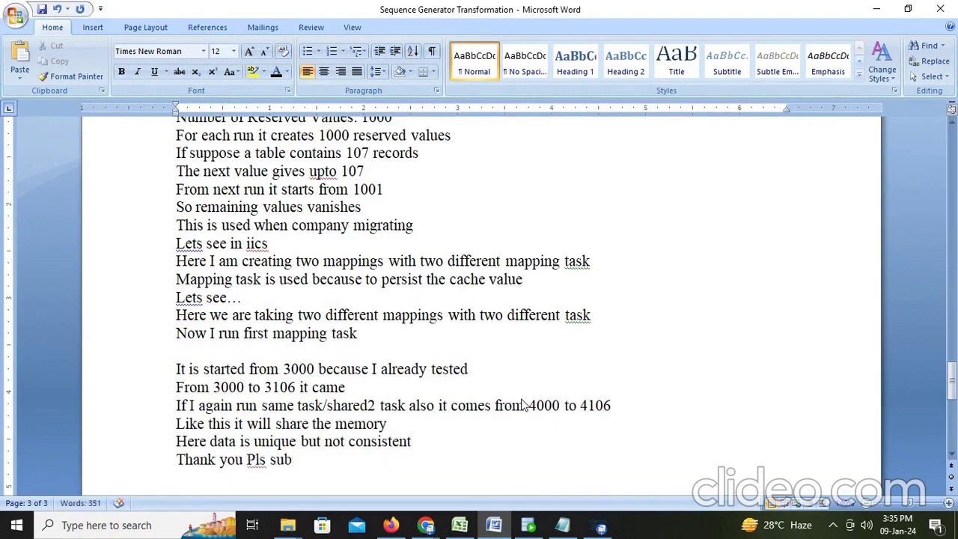
type("scri")
key("BackSpace")
key("BackSpace")
type("cribe and like….")
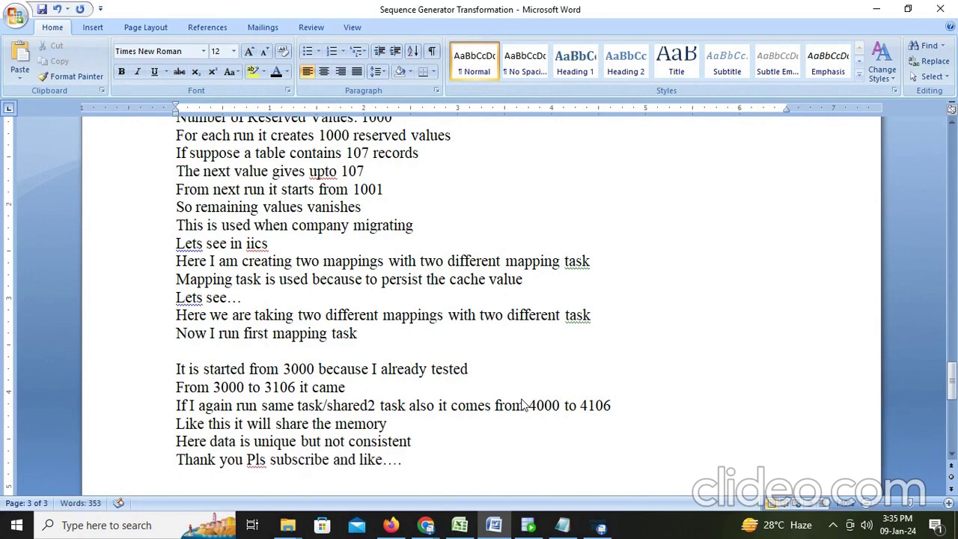
key("ctrl+s")
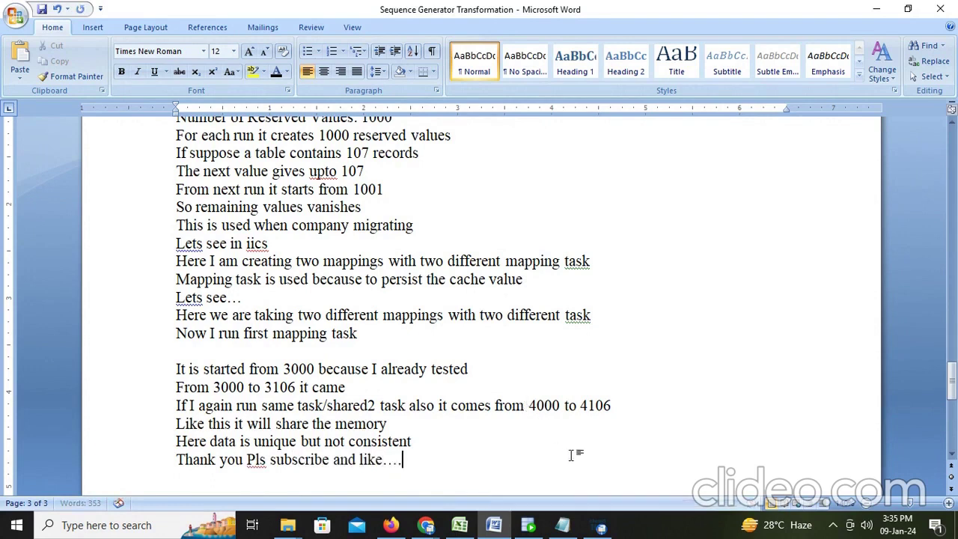